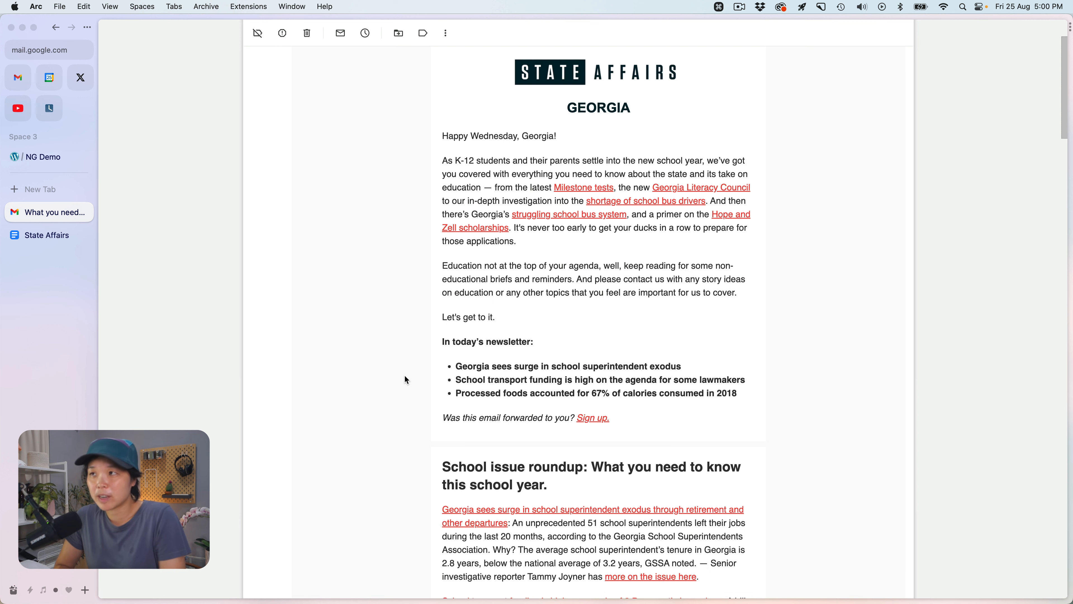
- Switch to the NG Demo site and open the State Affairs draft template for editing
scroll(404, 376, "up", 3)
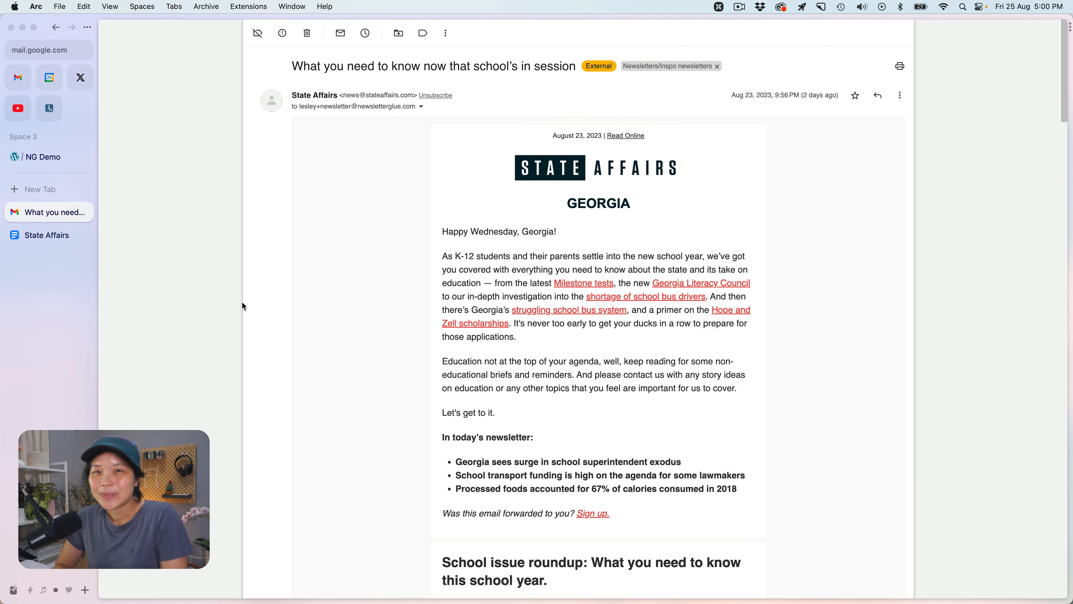
left_click(36, 159)
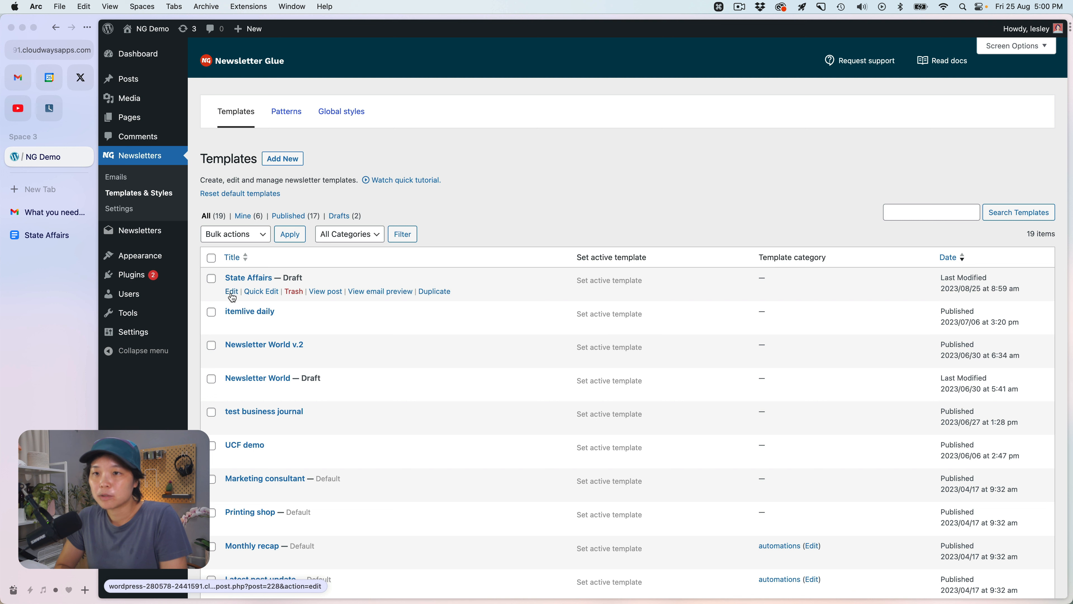
left_click(231, 292)
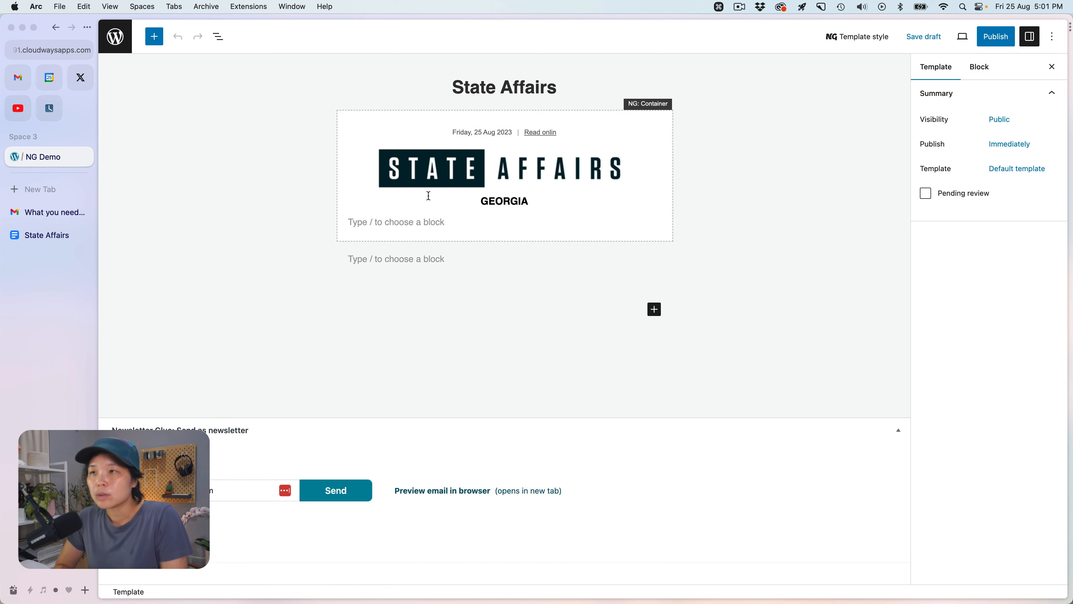
- Delete the existing header container holding the date, logo and GEORGIA title from the template
left_click(651, 225)
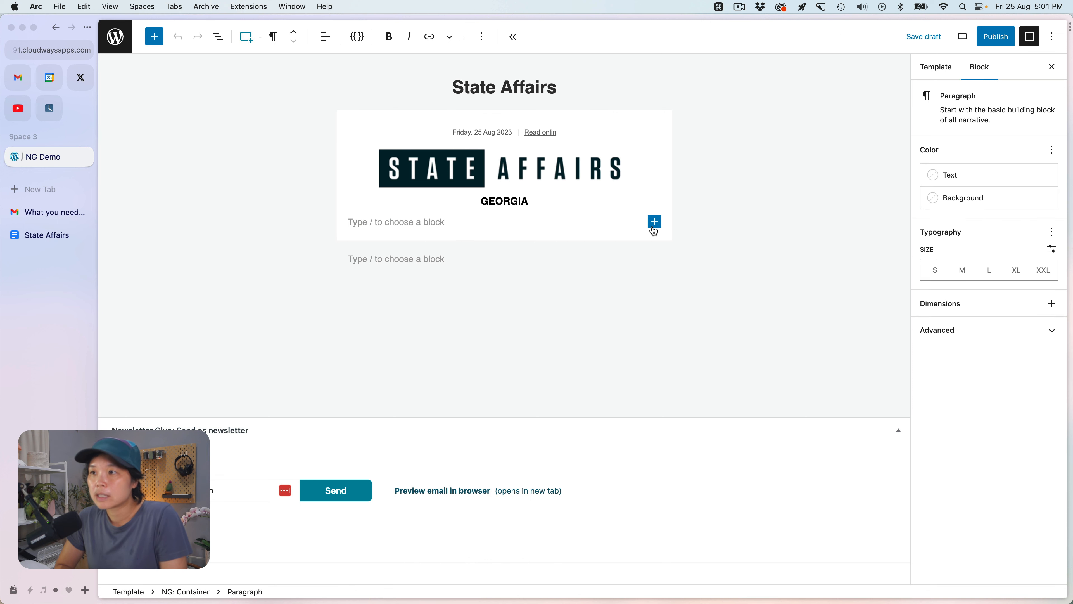
left_click(665, 238)
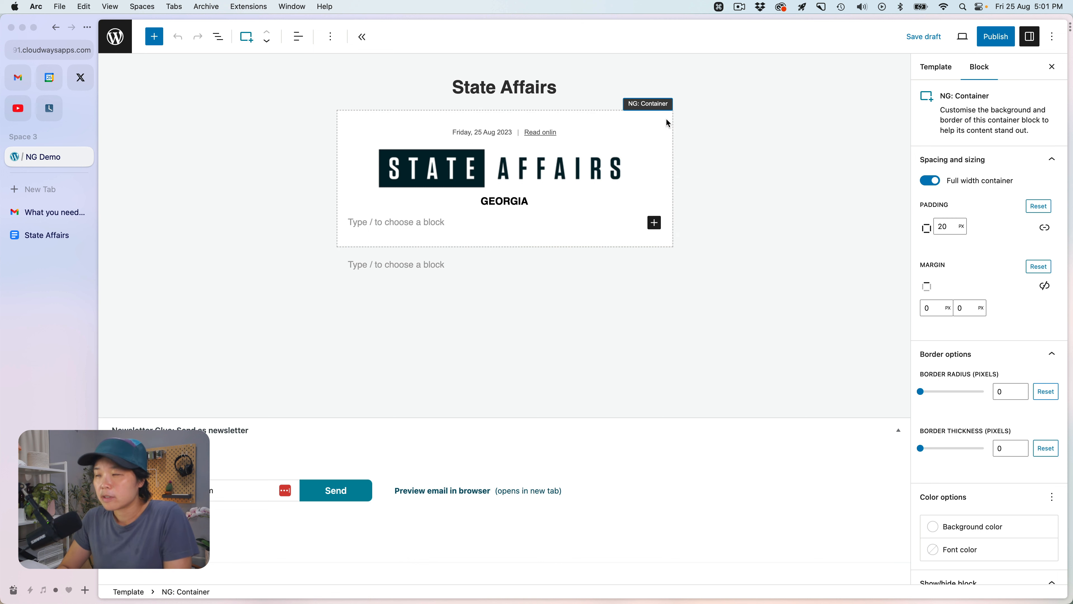
key("BackSpace")
- Insert an NG: Container block in the empty paragraph below the template title
left_click(435, 120)
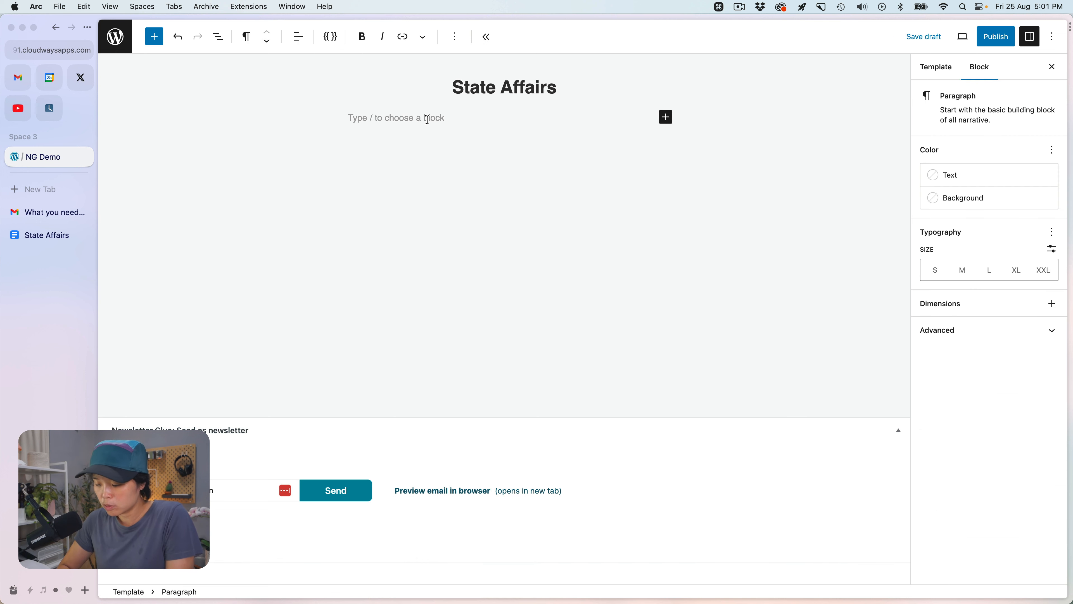
type("/conta")
key("Down")
key("Return")
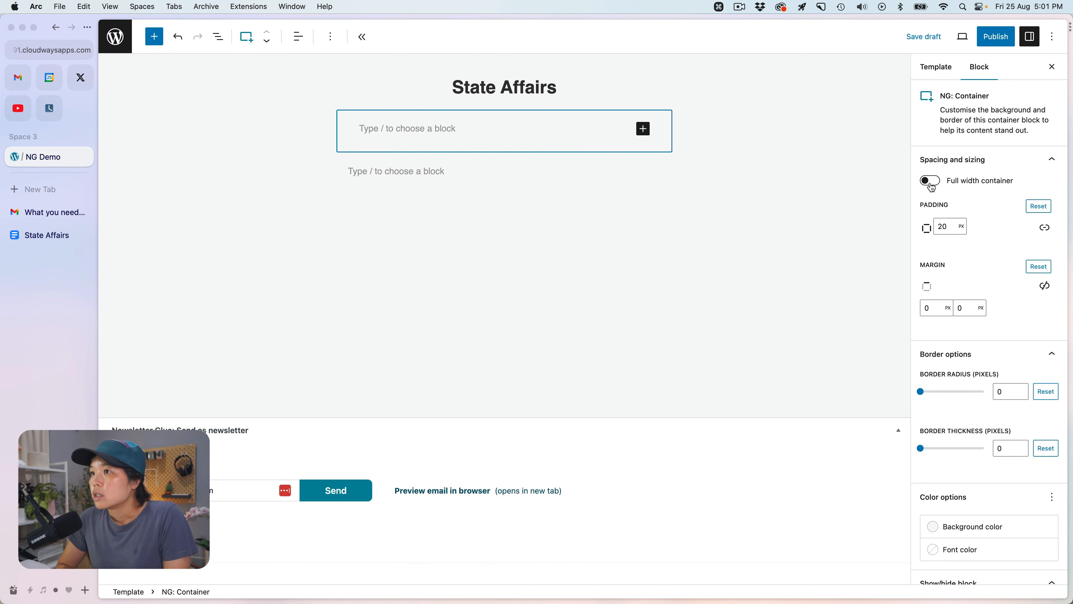
- Make the new container full width and give it a white background
left_click(931, 181)
scroll(1006, 211, "down", 2)
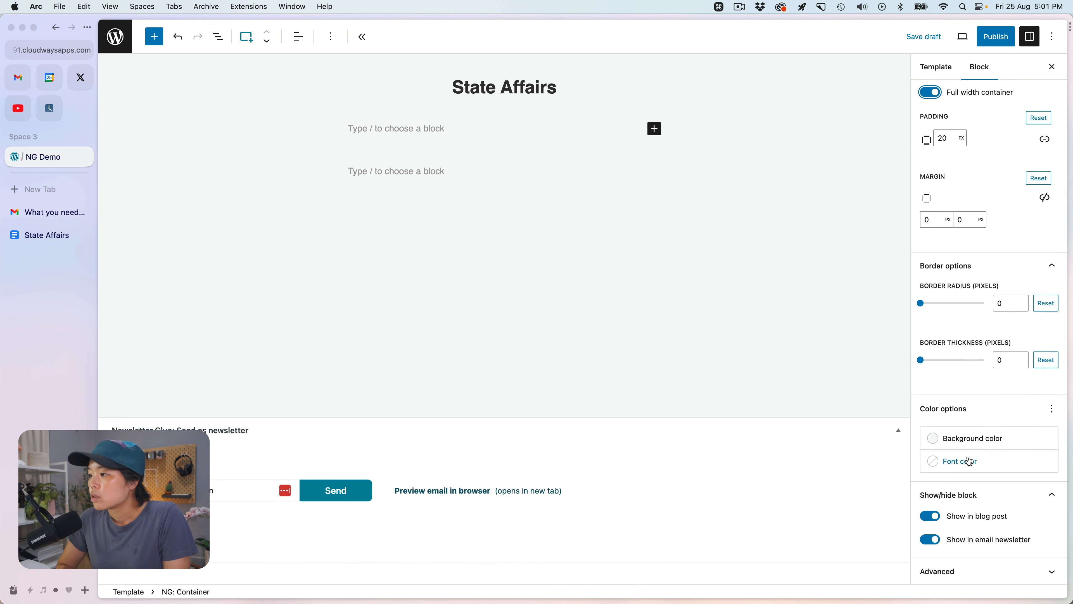
left_click(953, 438)
left_click(937, 340)
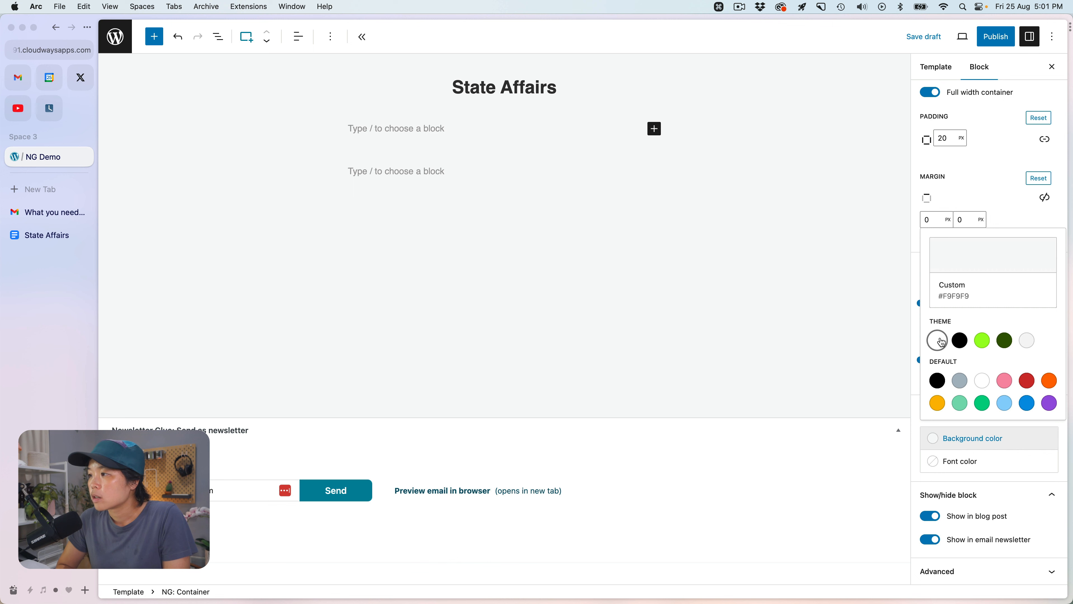
left_click(978, 184)
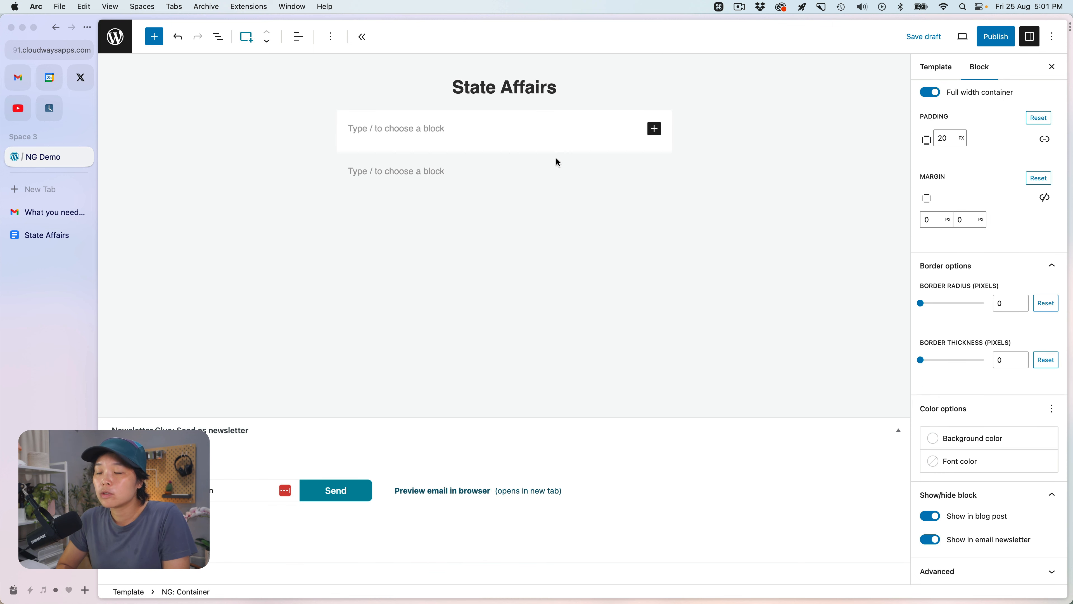
- Check the section layout of the State Affairs newsletter email and duplicate the white container until the template holds ten containers
left_click(48, 211)
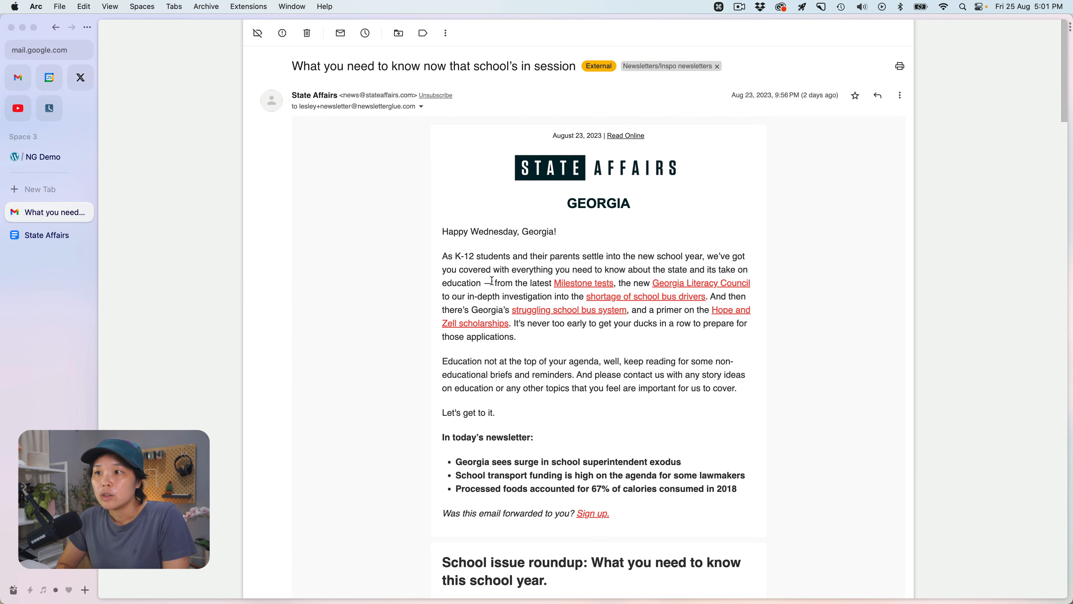
scroll(508, 486, "down", 2)
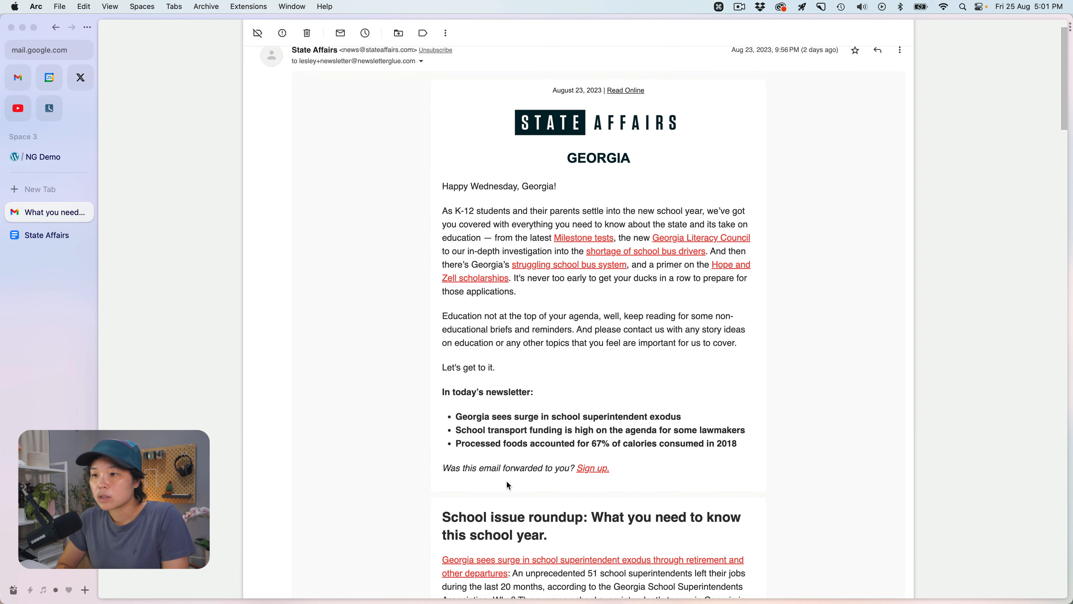
scroll(496, 466, "down", 2)
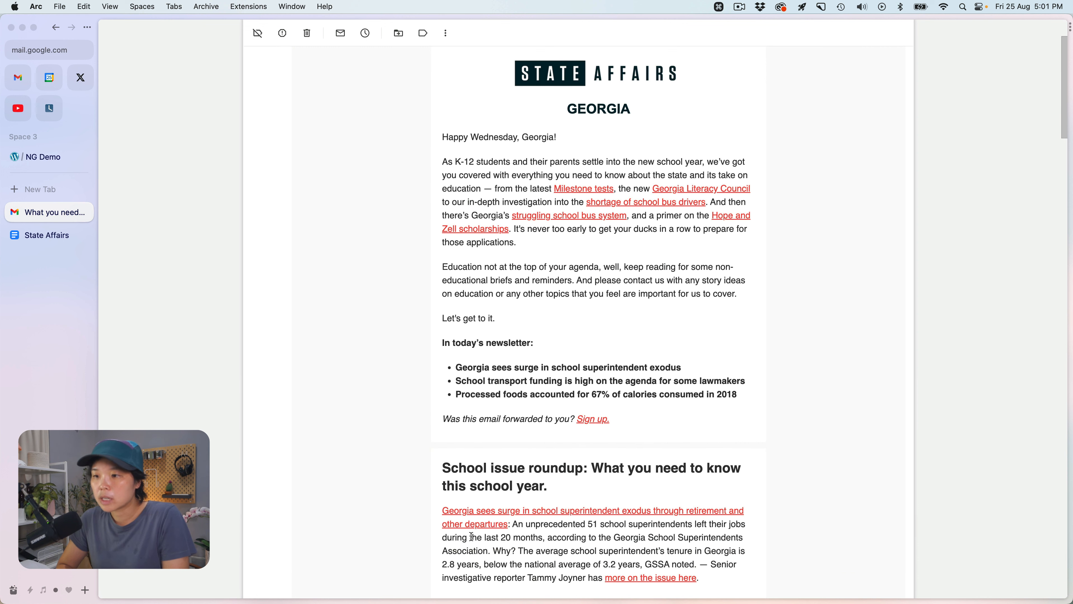
scroll(548, 445, "up", 4)
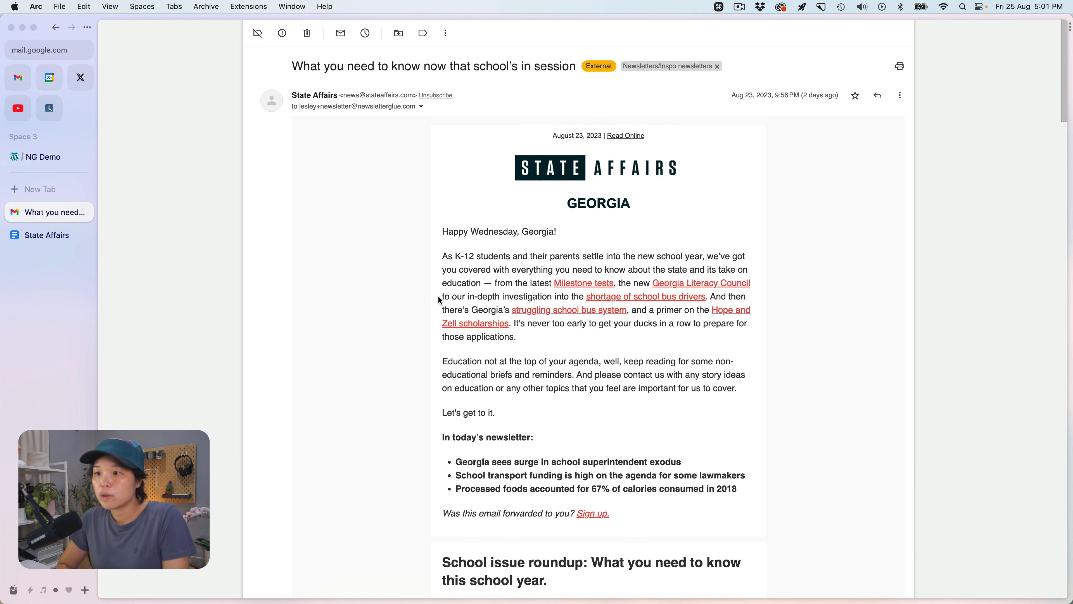
left_click(71, 158)
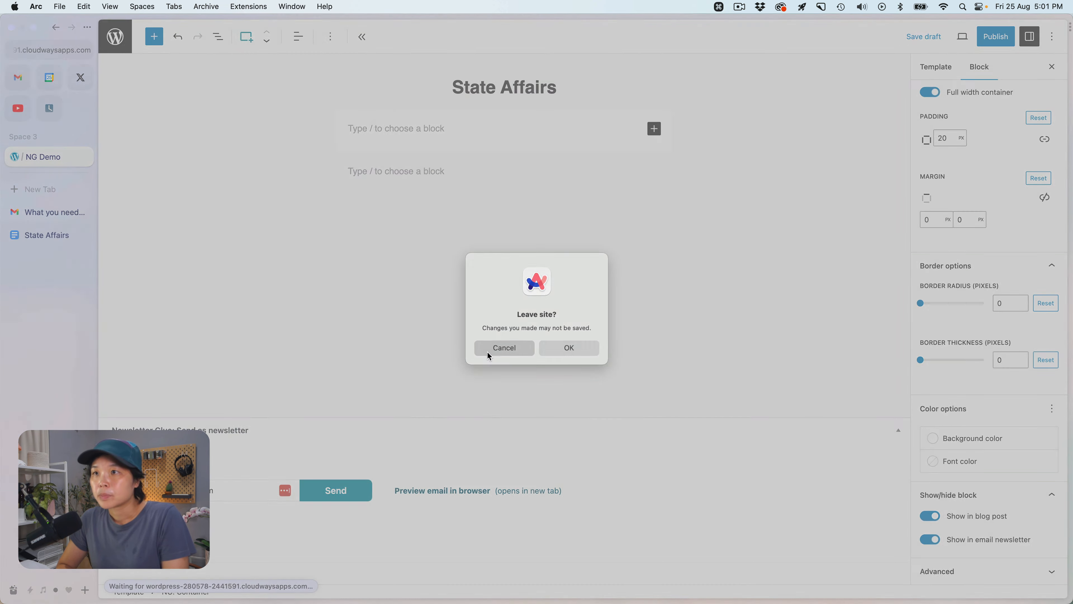
left_click(487, 350)
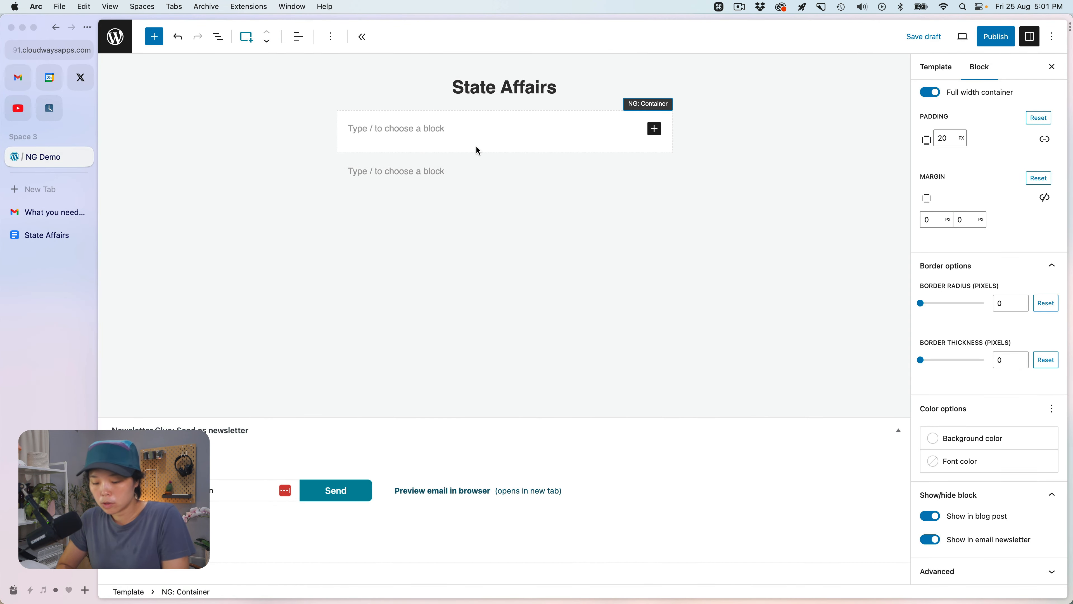
key("shift+super+d")
key("shift+super+d")
key("shift+super+d")
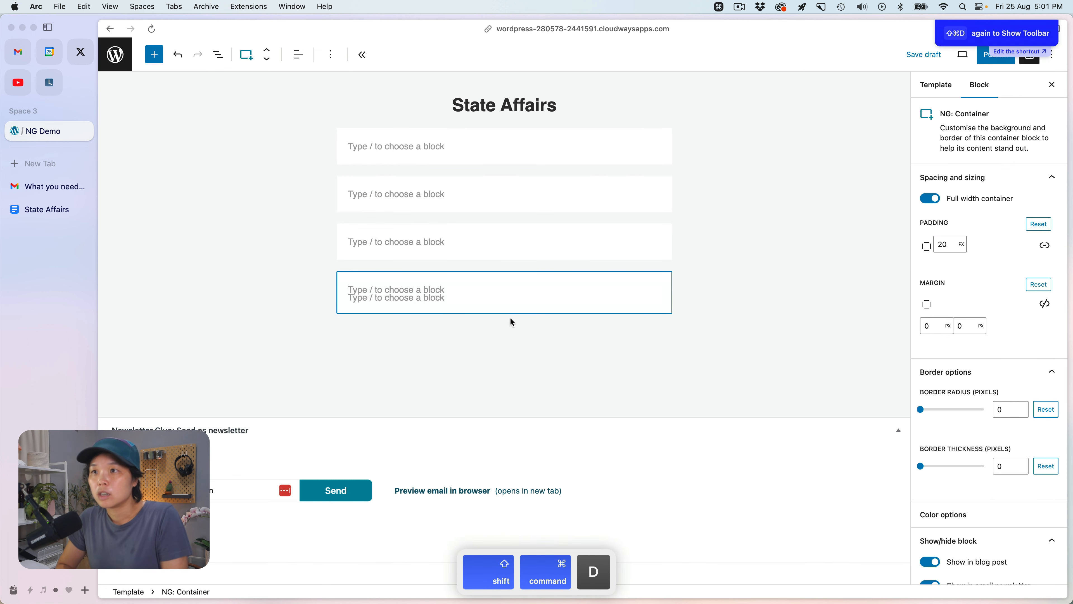
key("shift+super+d")
key("shift+super+d")
key("shift+super+d")
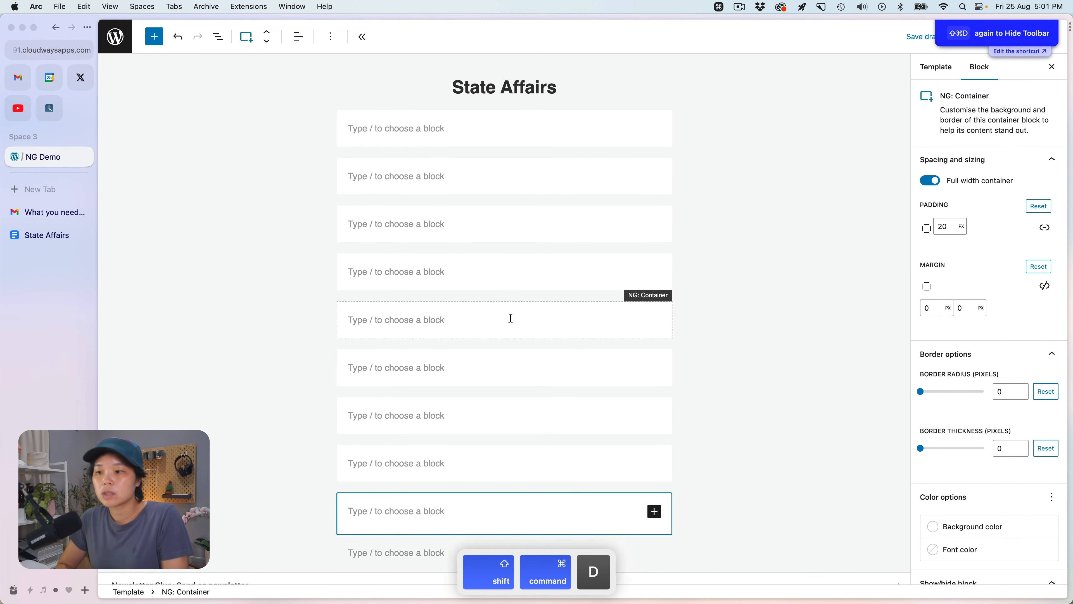
- Copy the "What else?" title from the newsletter email into the third container and format it as an H2 heading
left_click(29, 215)
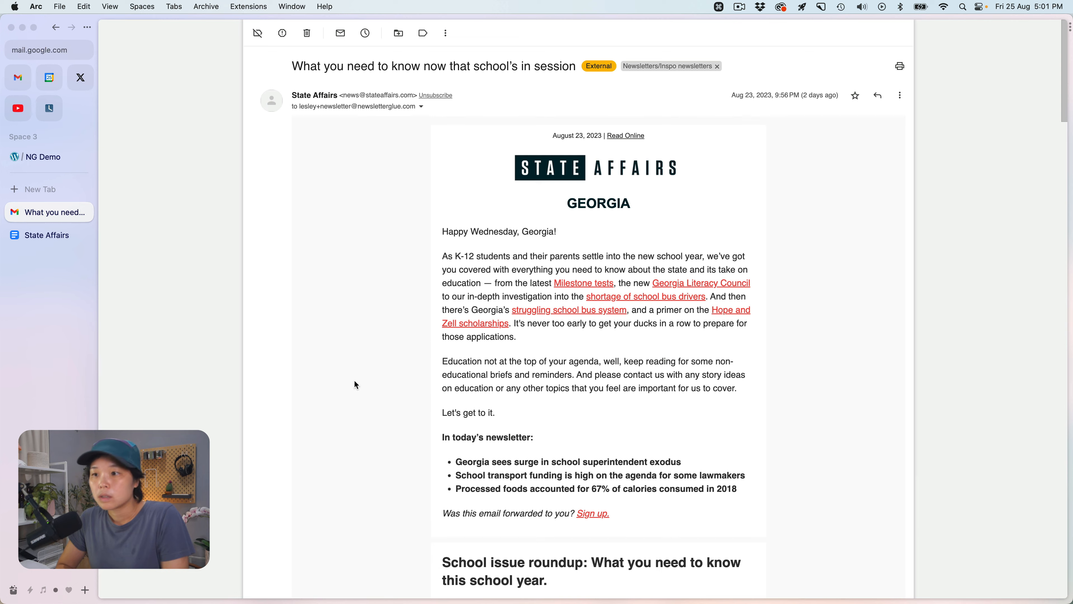
scroll(354, 381, "down", 20)
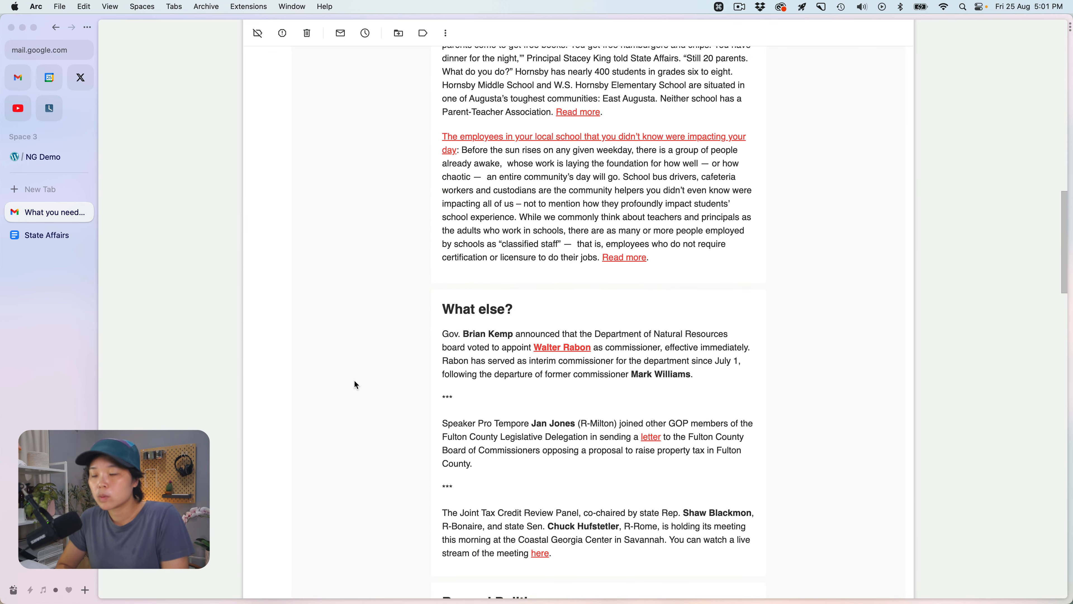
scroll(354, 381, "down", 5)
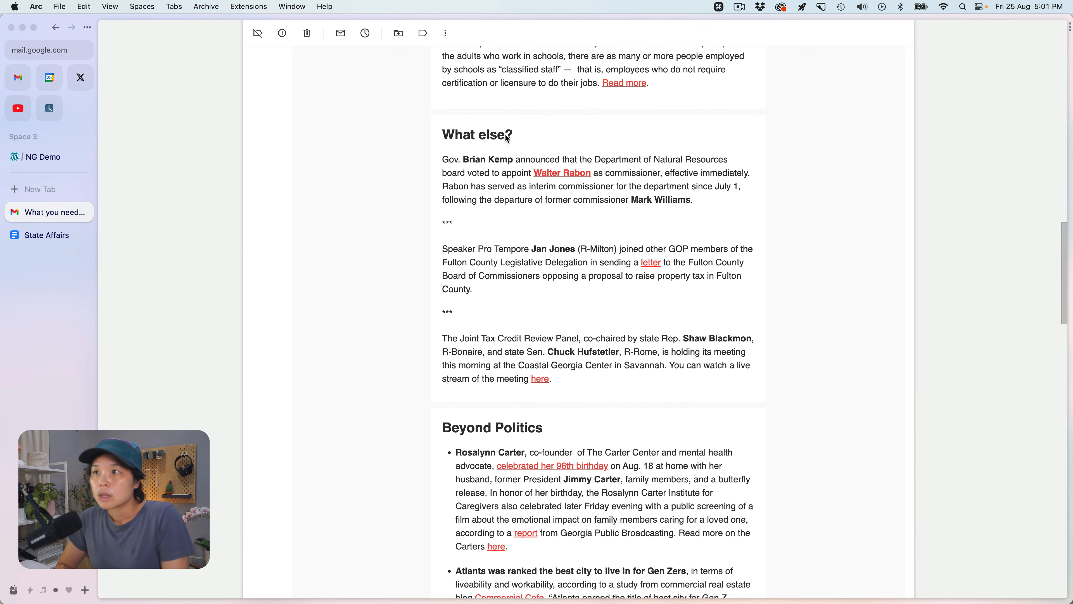
left_click_drag(508, 139, 438, 138)
key("super+c")
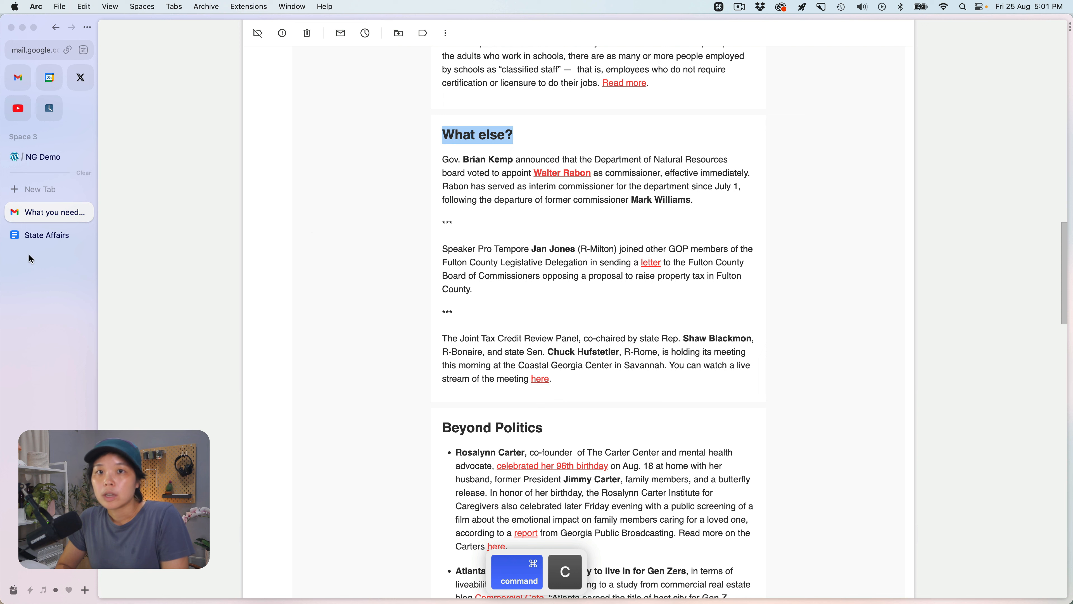
left_click(33, 159)
left_click(374, 216)
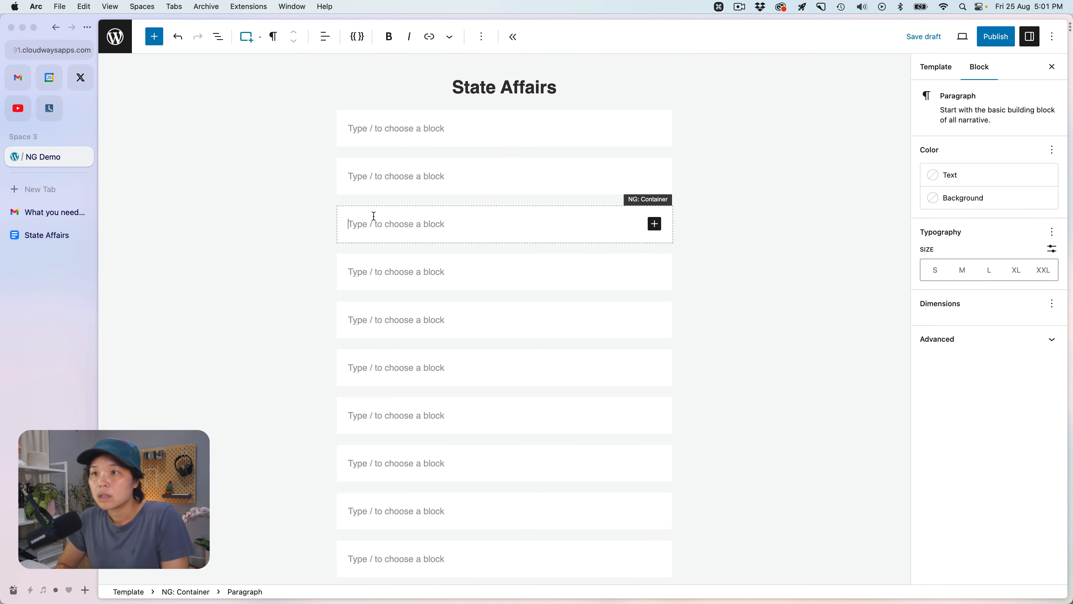
key("super+v")
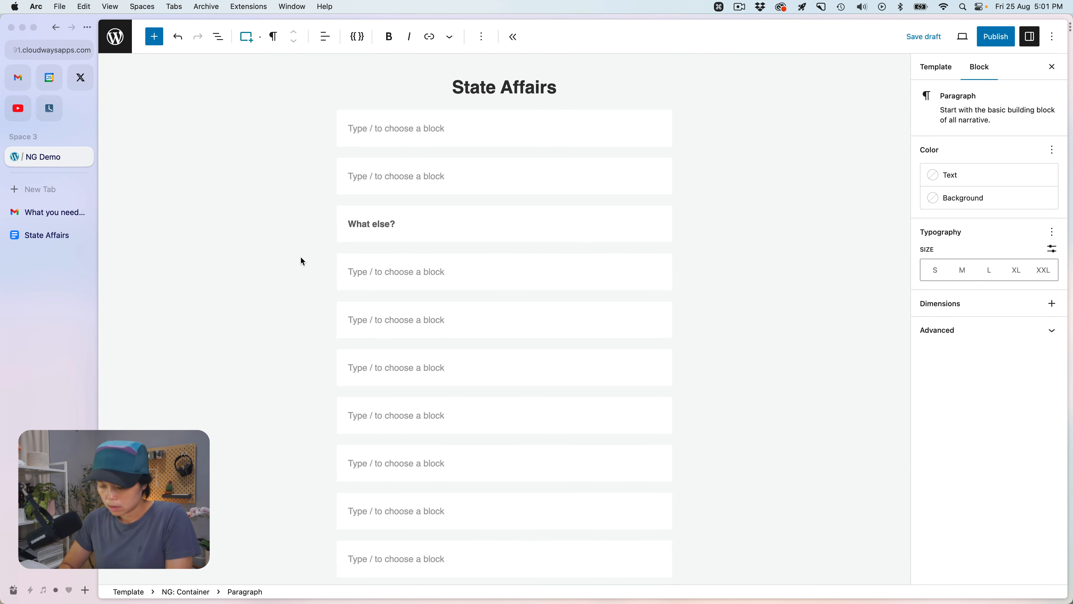
key("ctrl+alt+2")
- Copy the "Beyond Politics" title from the newsletter email into the fourth container as an H2 heading
left_click(46, 213)
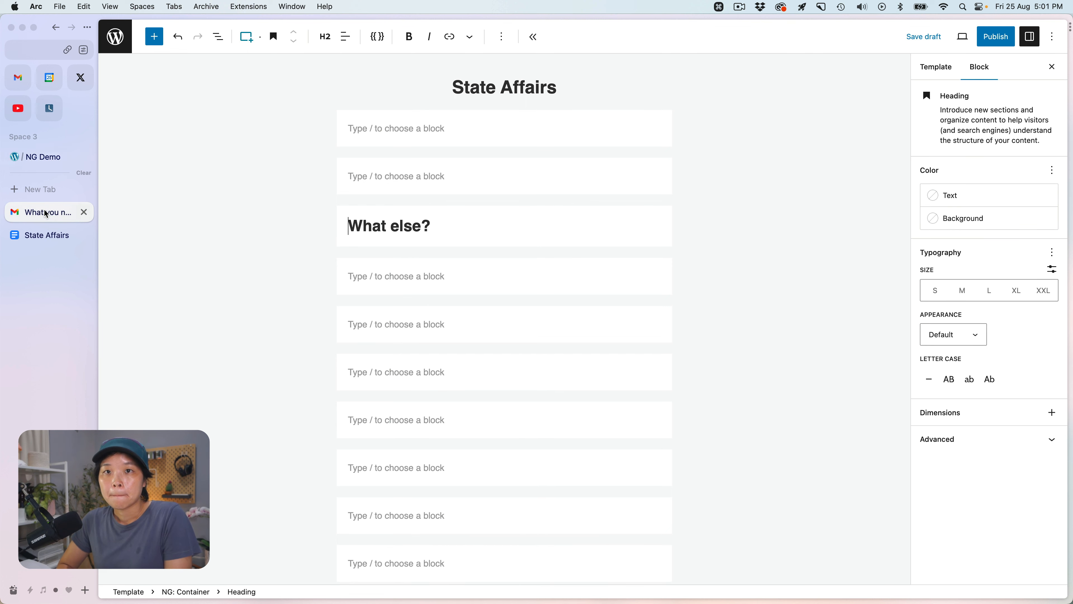
left_click_drag(580, 427, 441, 428)
key("super+c")
left_click(46, 157)
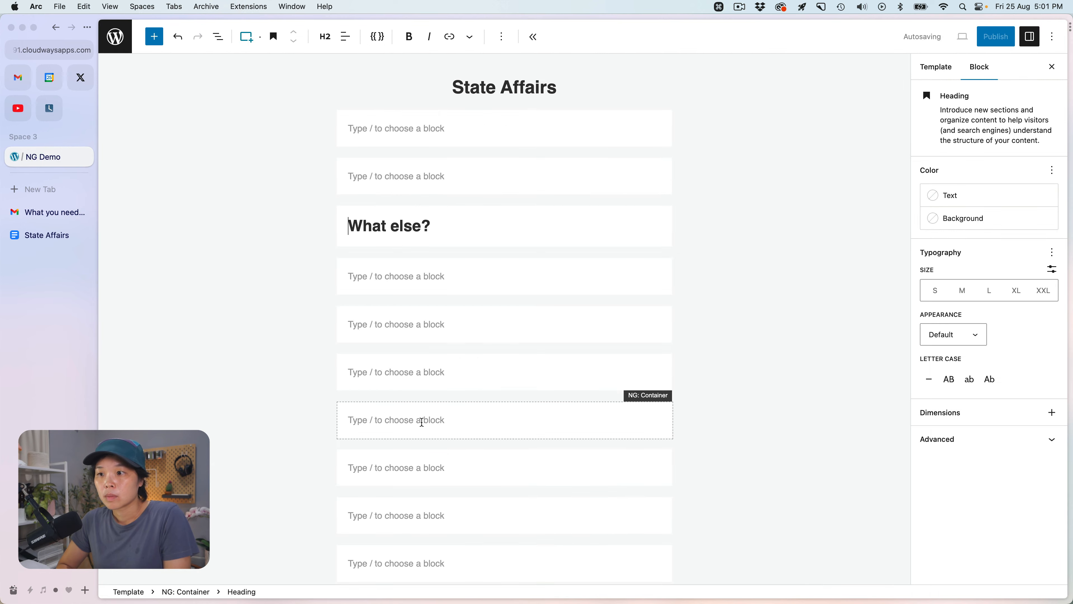
left_click(383, 277)
key("super+v")
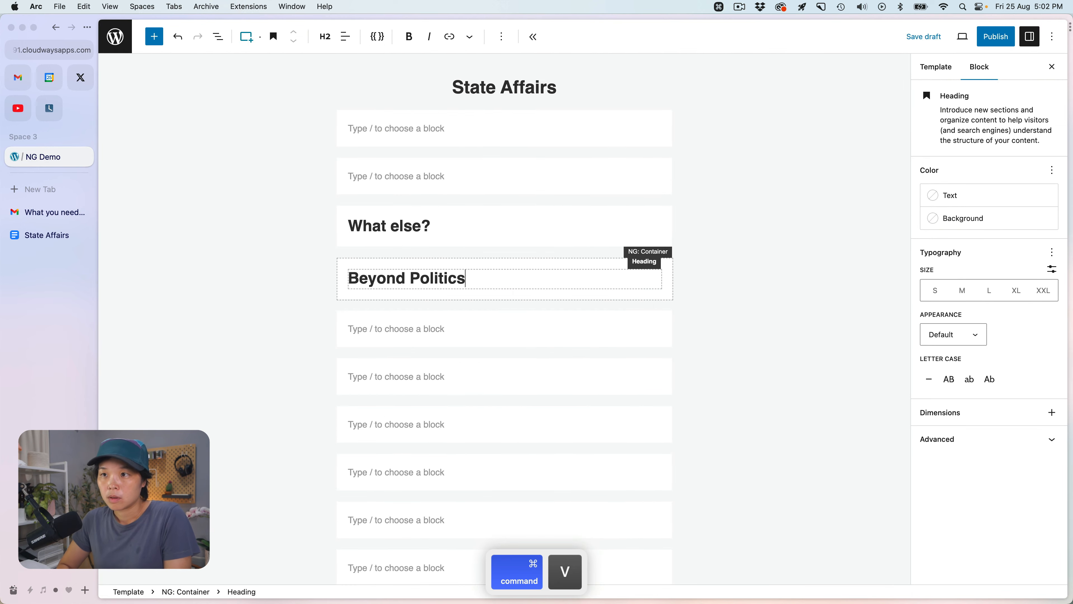
- Copy the "Around the web" title from the newsletter email into the fifth container and format it as an H2 heading
left_click(49, 212)
scroll(338, 344, "down", 6)
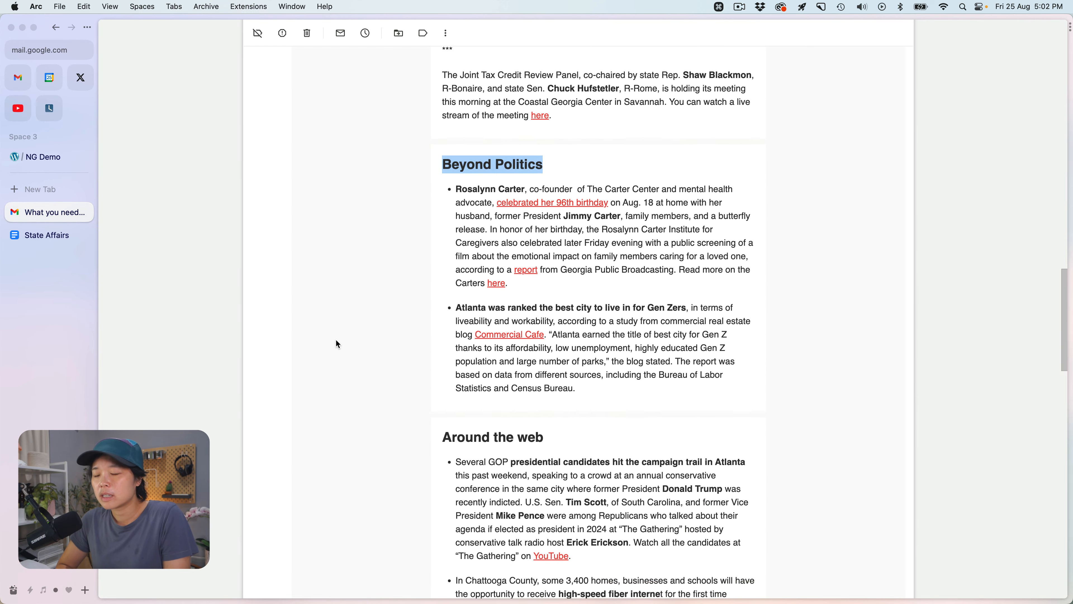
scroll(338, 345, "down", 2)
left_click_drag(546, 389, 430, 389)
key("super+c")
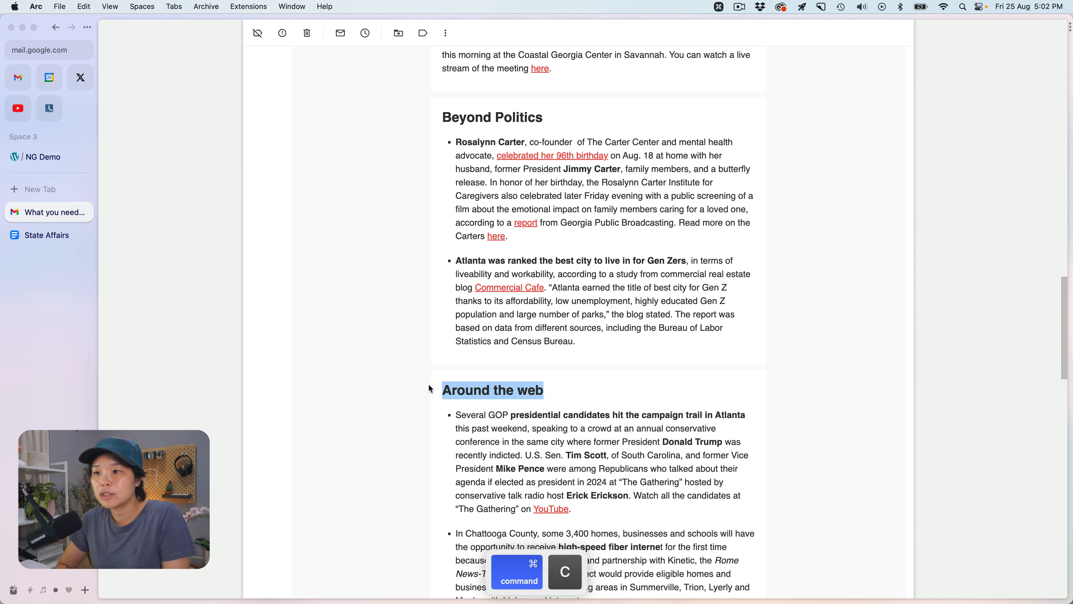
left_click(60, 158)
left_click(400, 321)
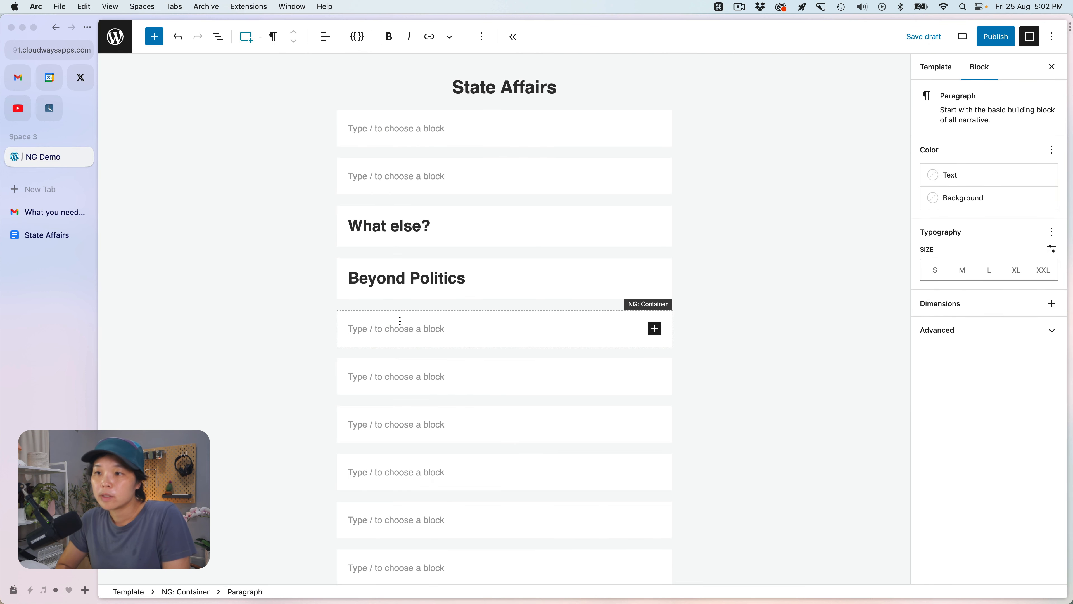
key("super+v")
key("super+Left")
type("##")
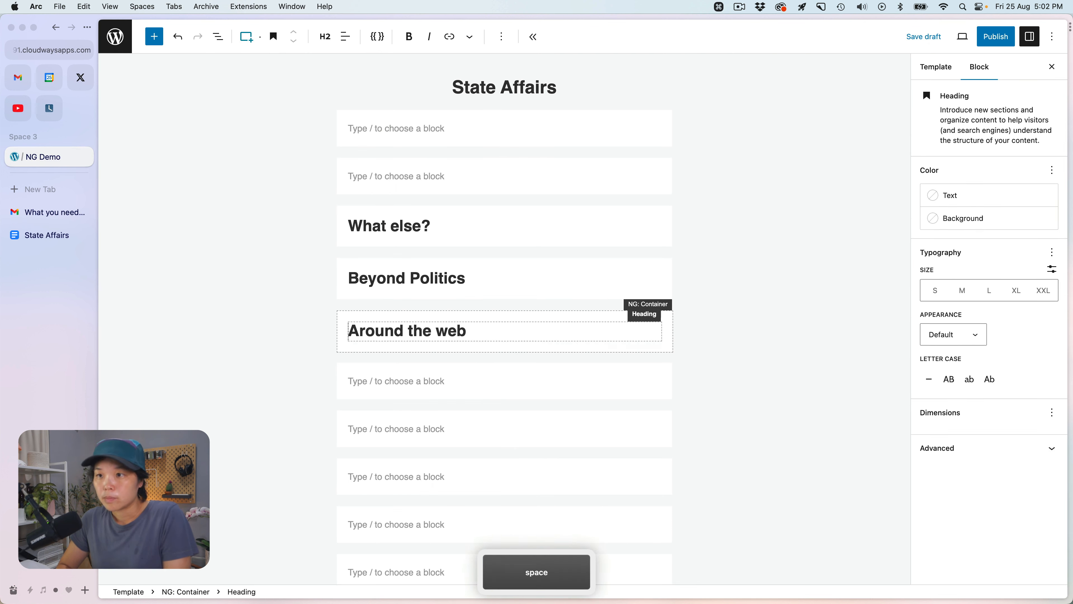
- Copy the "In case you missed it" title from the newsletter email into the sixth container as an H2 heading
scroll(293, 376, "down", 3)
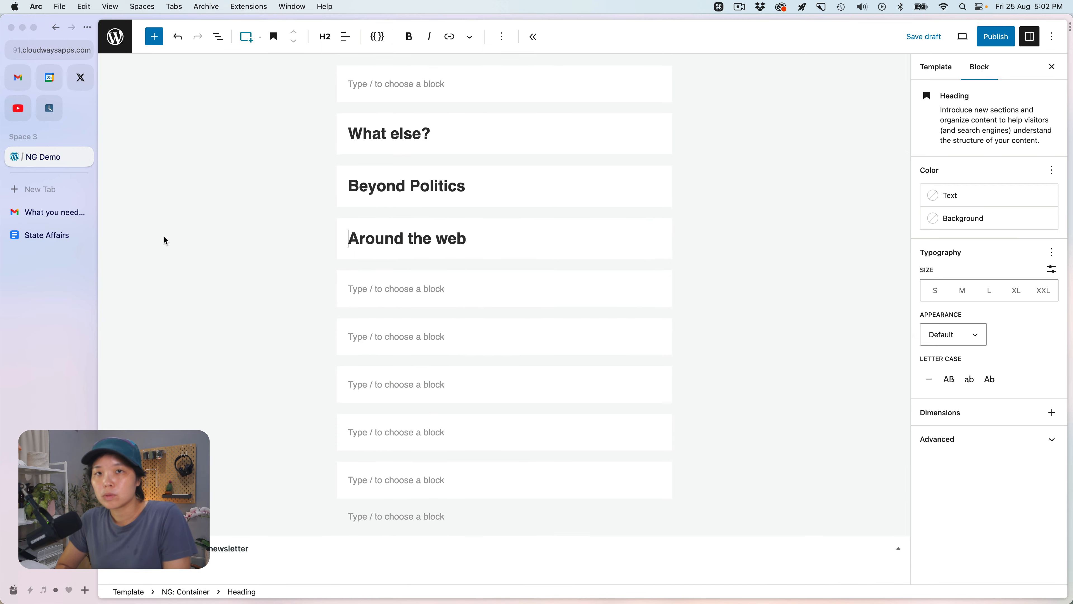
left_click(30, 212)
scroll(457, 386, "down", 10)
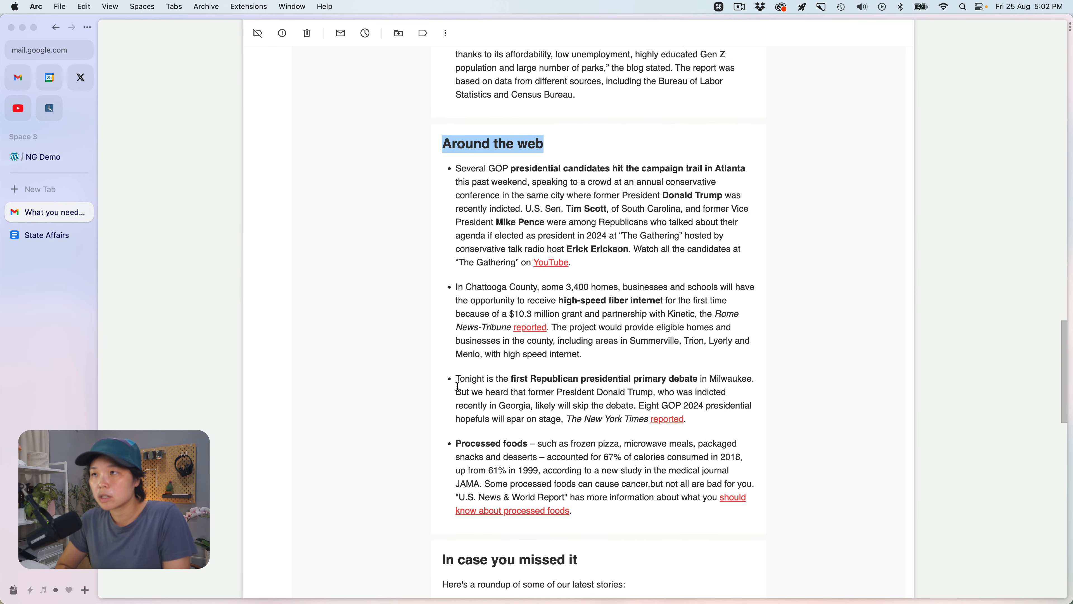
left_click_drag(592, 423, 437, 412)
key("super+c")
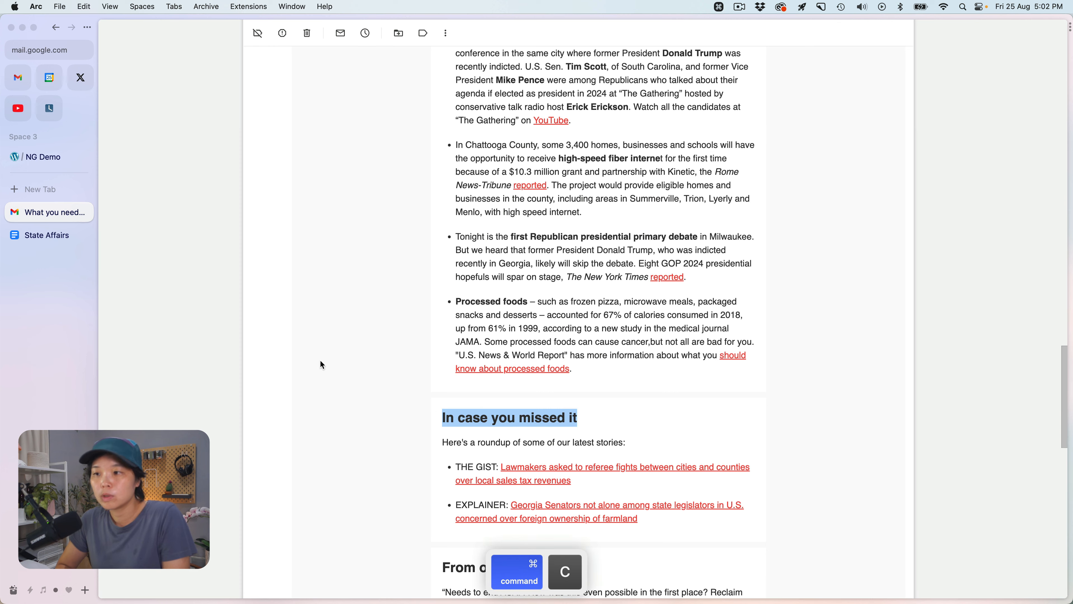
left_click(43, 157)
left_click(349, 288)
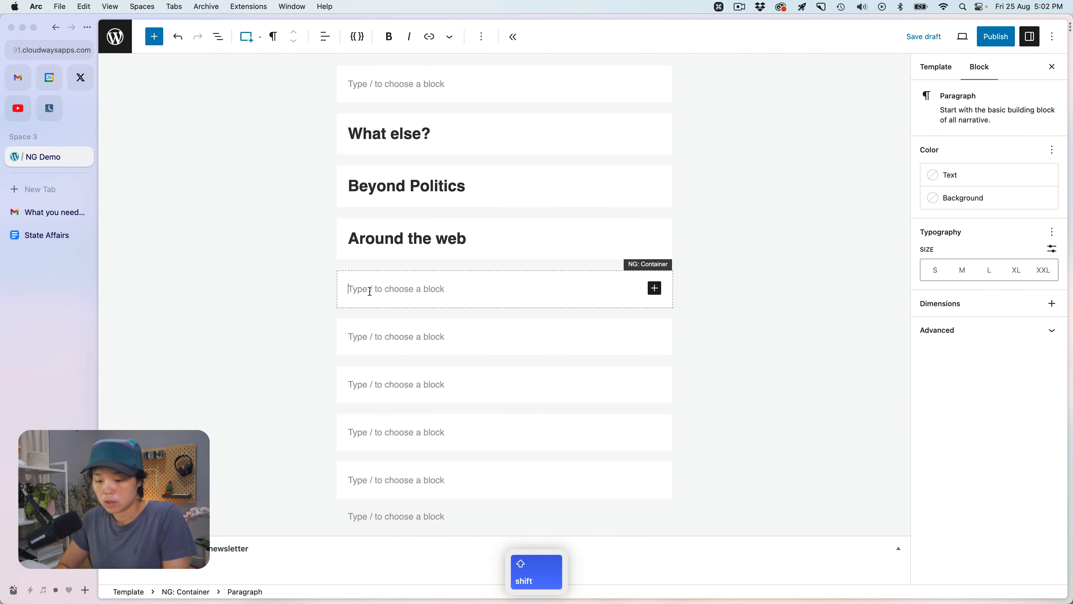
key("super+v")
- Copy the "From our readers" title from the newsletter email into the seventh container as an H2 heading
left_click(42, 212)
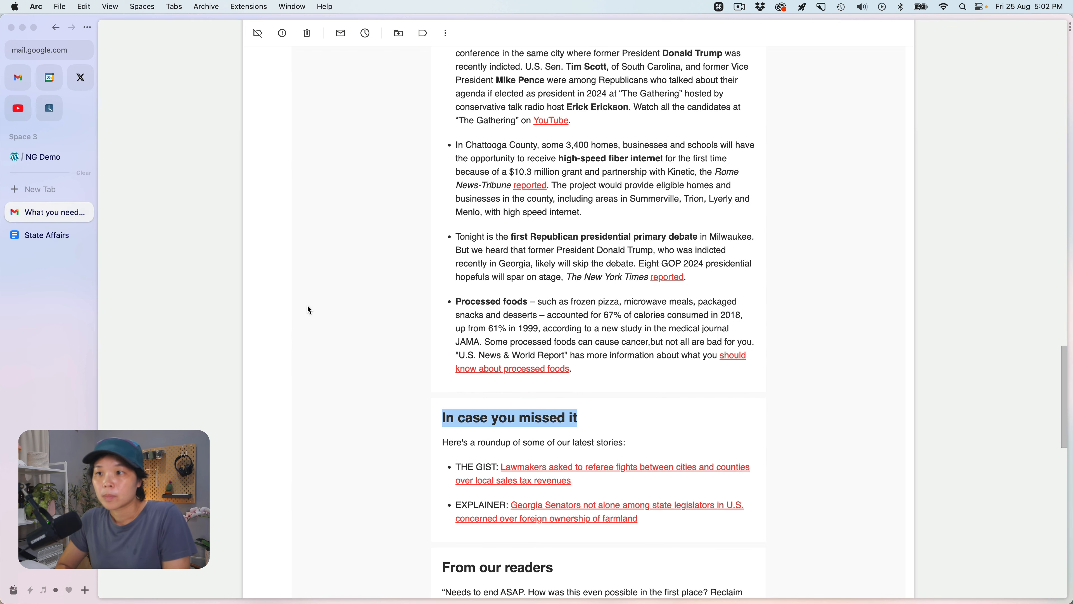
scroll(422, 371, "down", 5)
left_click_drag(570, 396, 441, 388)
key("super+c")
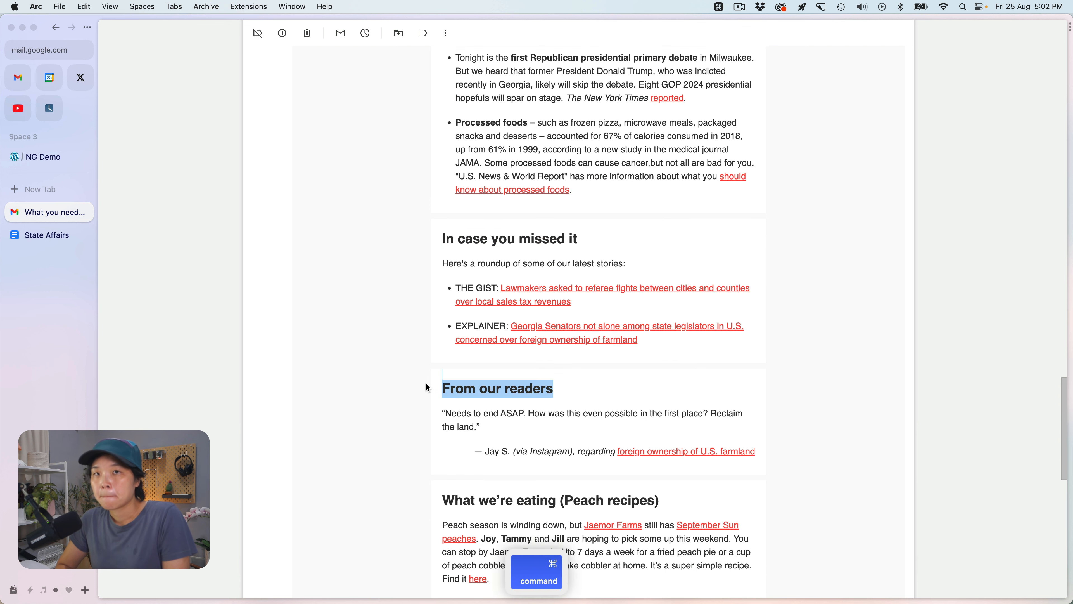
left_click(34, 162)
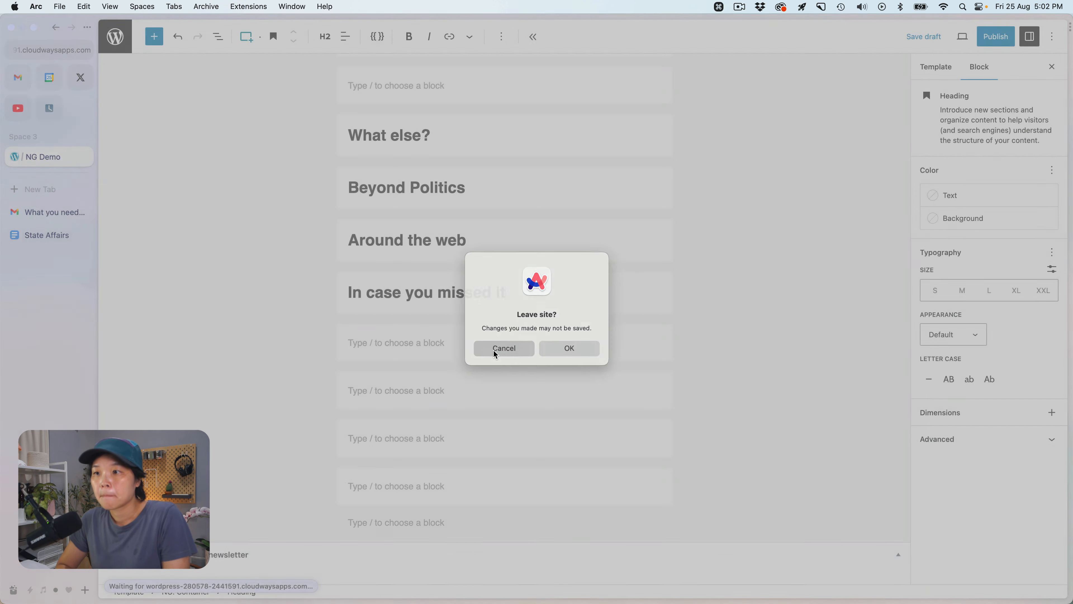
left_click(498, 349)
left_click(419, 343)
type("#")
key("super+v")
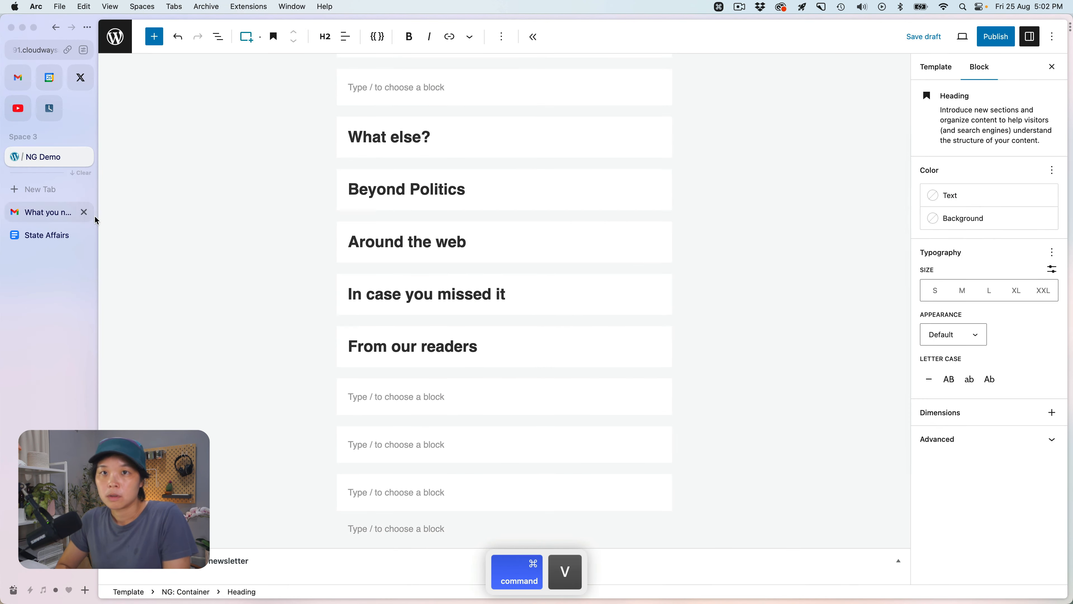
- Copy the "What we’re eating (Peach recipes)" title from the newsletter email into the eighth container as an H2 heading
left_click(42, 211)
scroll(380, 357, "down", 1)
left_click_drag(662, 327, 393, 330)
key("super+c")
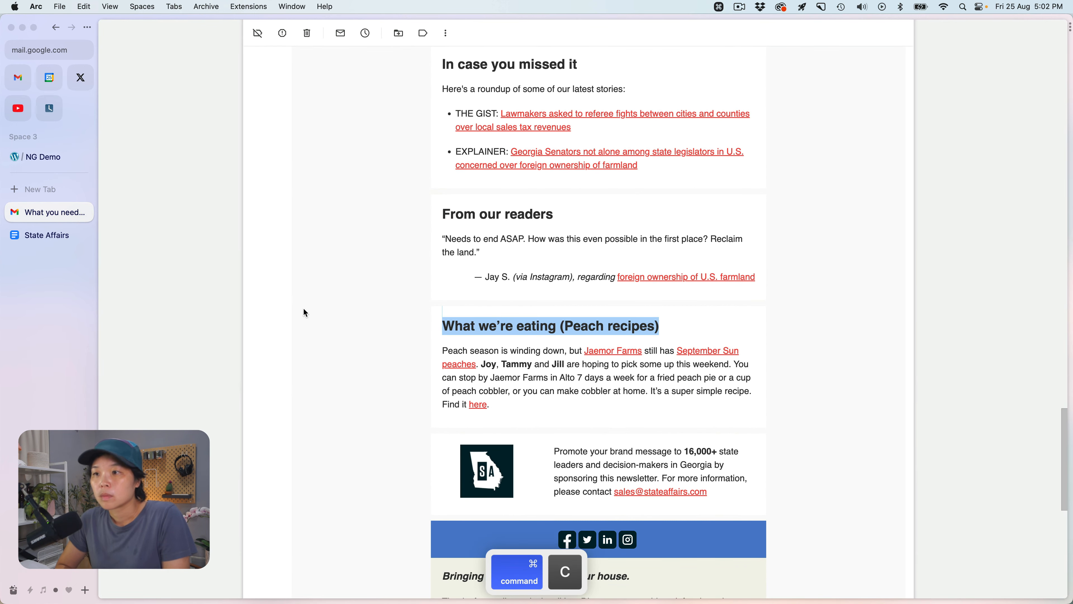
left_click(48, 157)
left_click(405, 387)
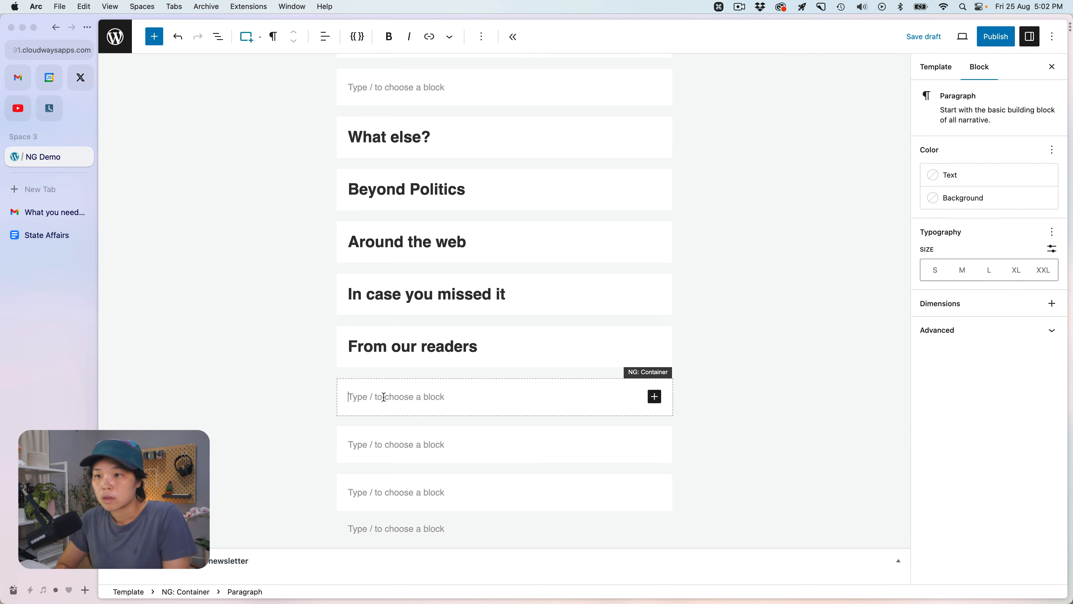
type("##")
key("super+v")
- Copy the "School issue roundup: What you need to know this school year." title from the newsletter email into the second container as a heading
left_click(48, 212)
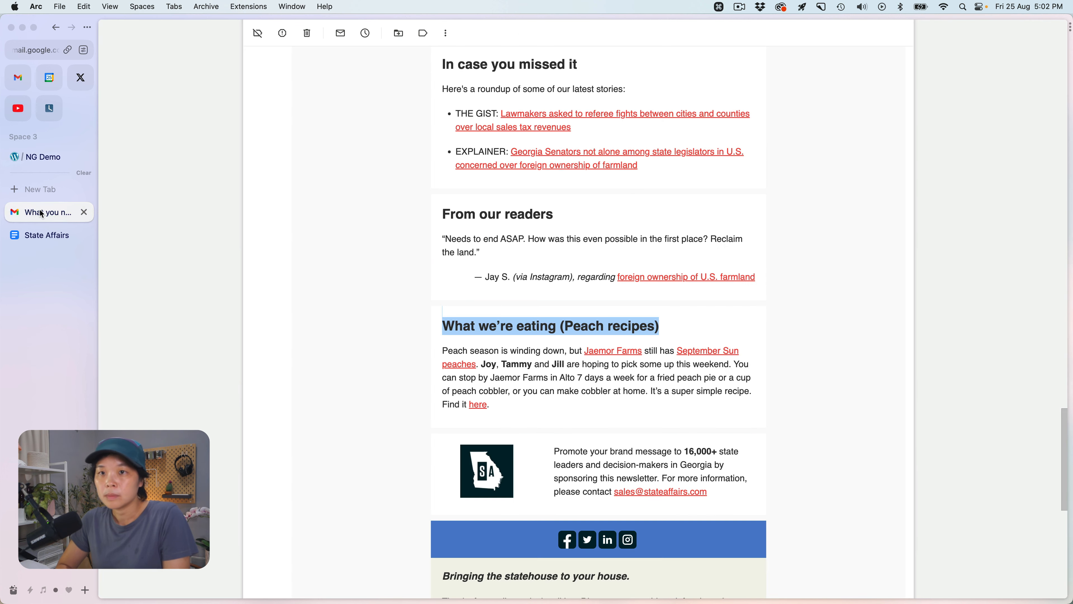
scroll(330, 306, "down", 6)
scroll(328, 302, "down", 4)
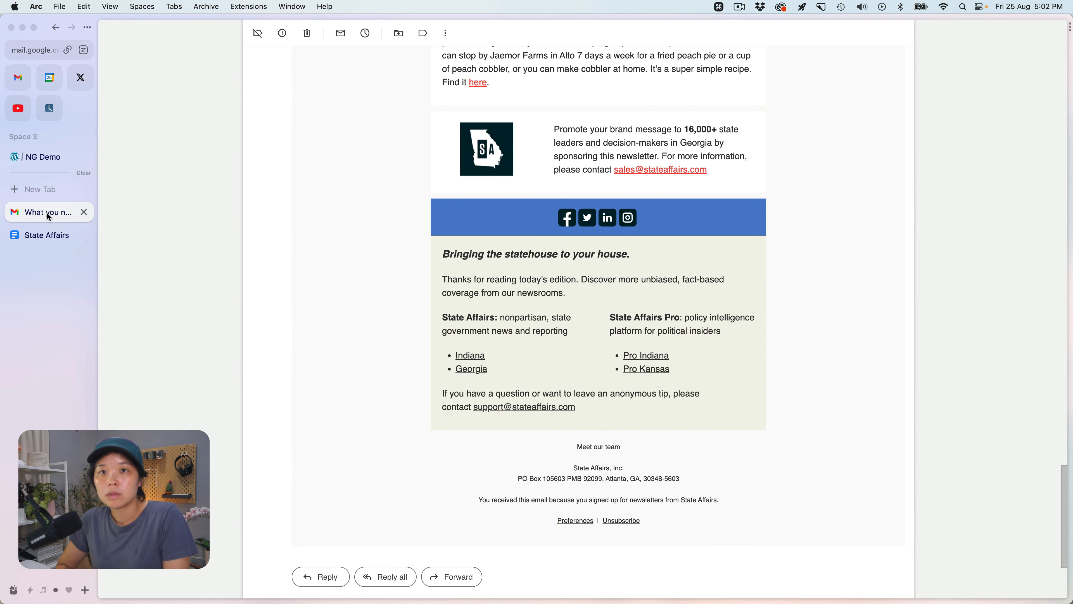
left_click(43, 156)
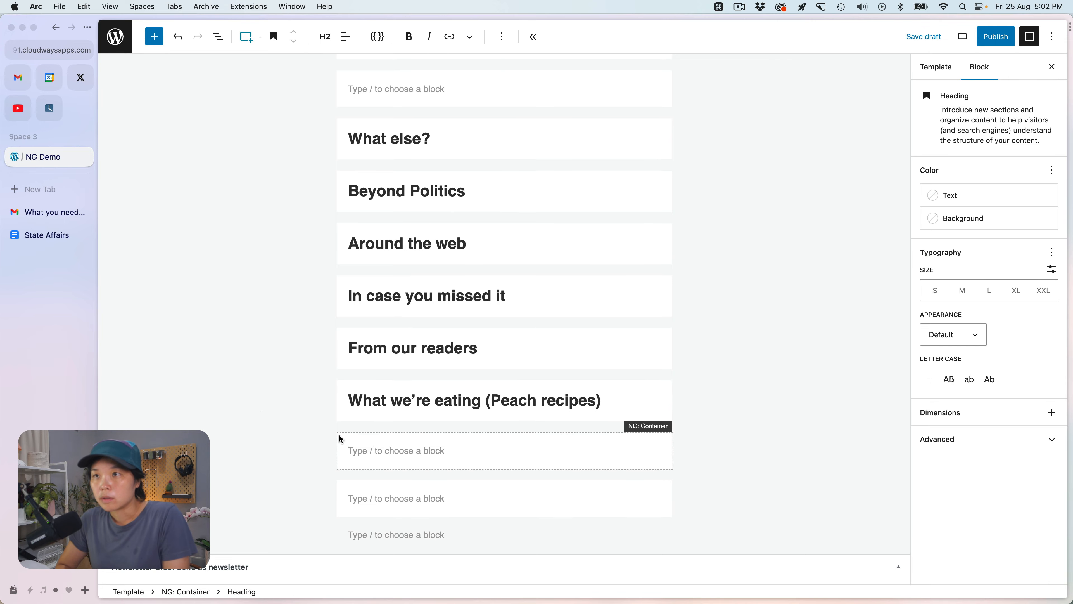
scroll(295, 423, "up", 3)
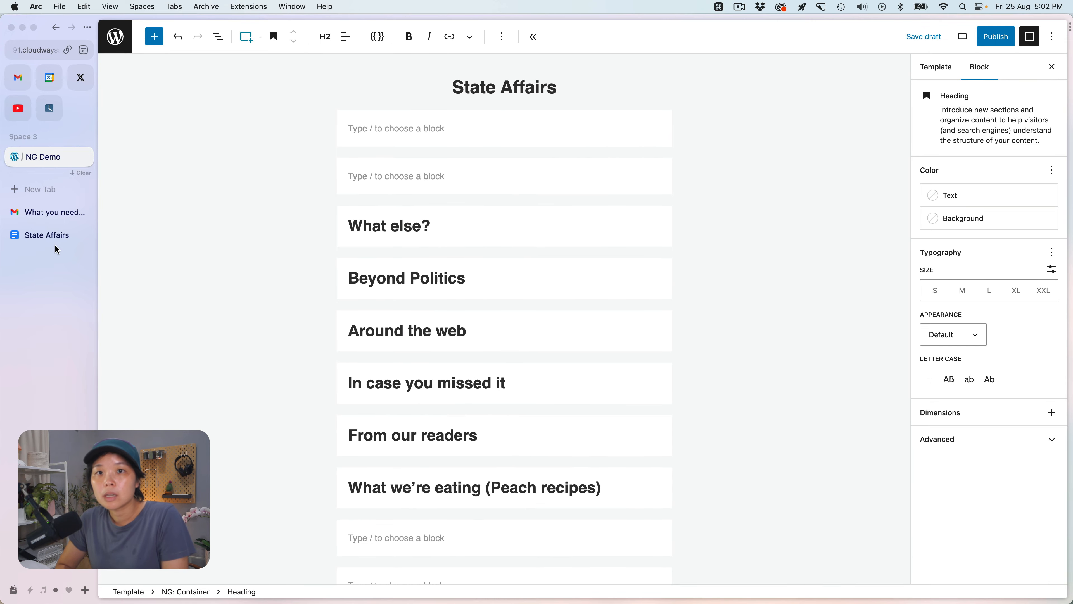
left_click(34, 211)
scroll(261, 303, "up", 15)
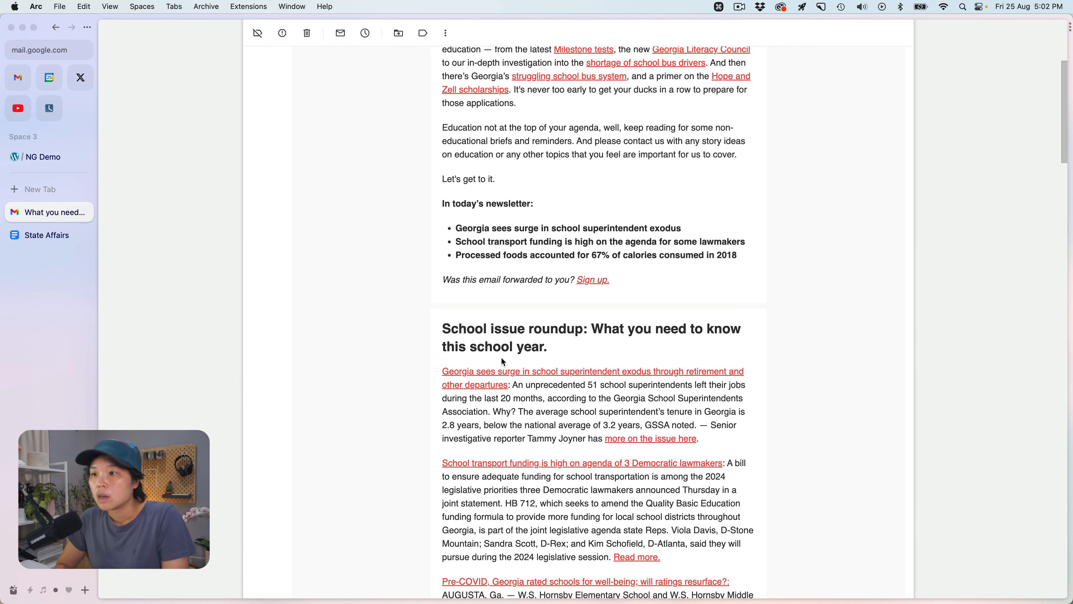
scroll(500, 356, "up", 5)
left_click_drag(549, 569, 438, 551)
key("super+c")
left_click(30, 158)
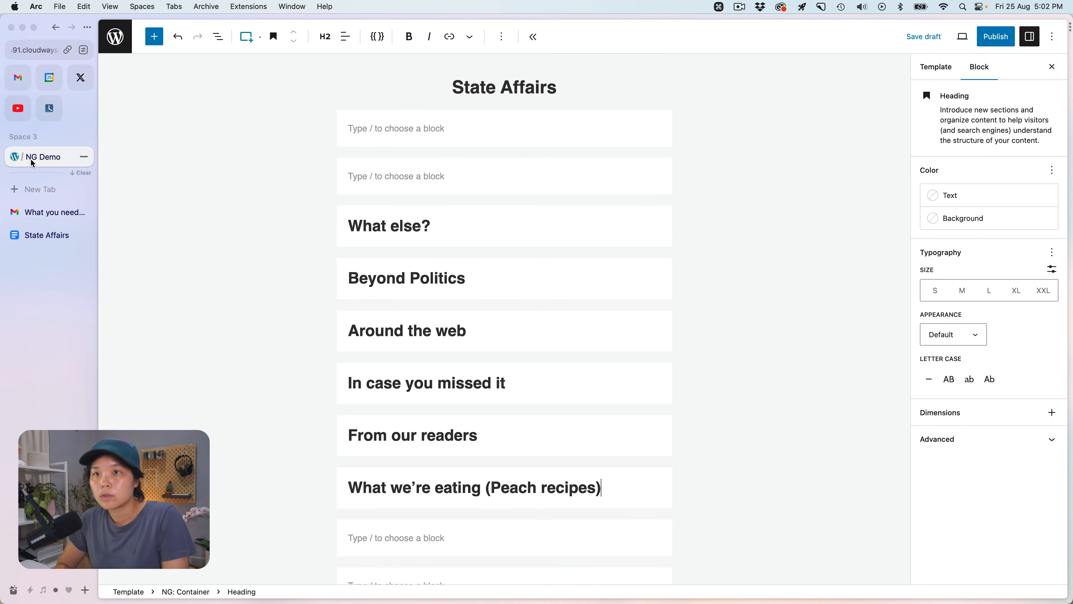
left_click(382, 177)
key("super+v")
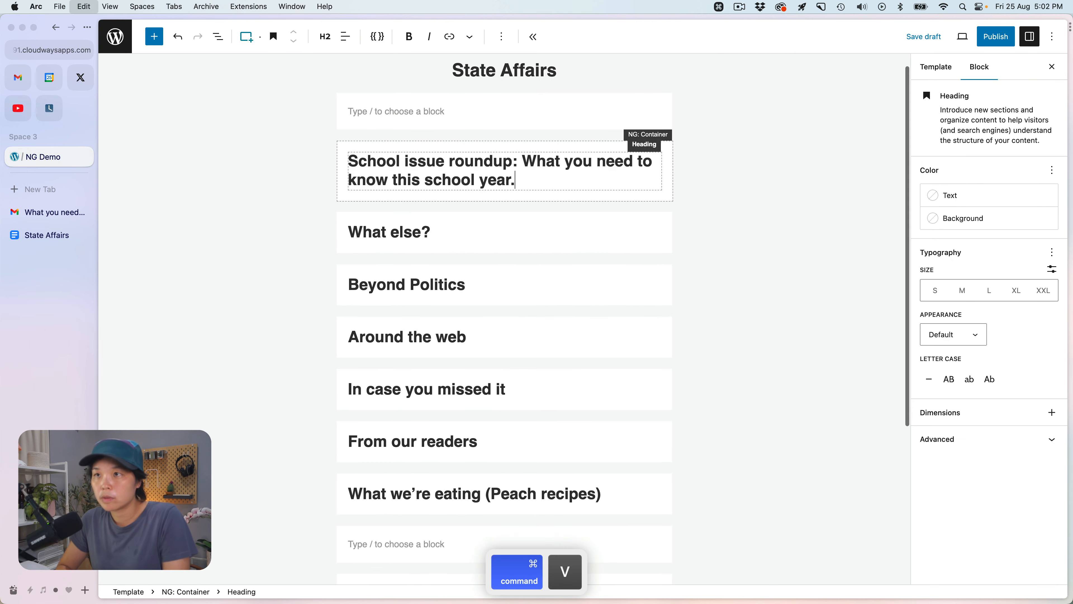
- Check the top of the newsletter email and insert an NG: Newsletter meta data block in the first container
scroll(710, 248, "down", 4)
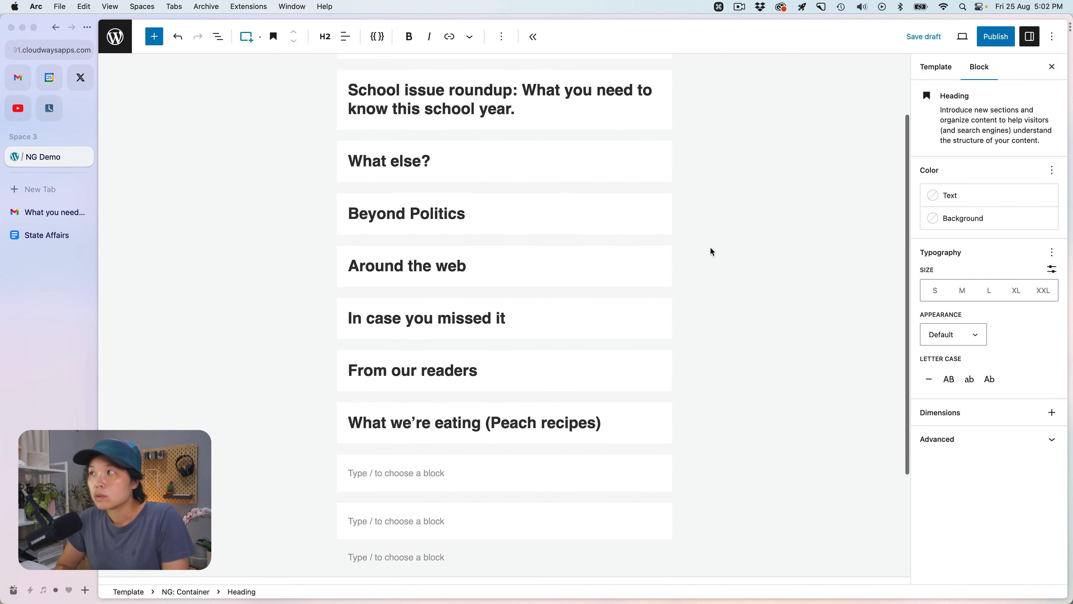
scroll(710, 248, "up", 5)
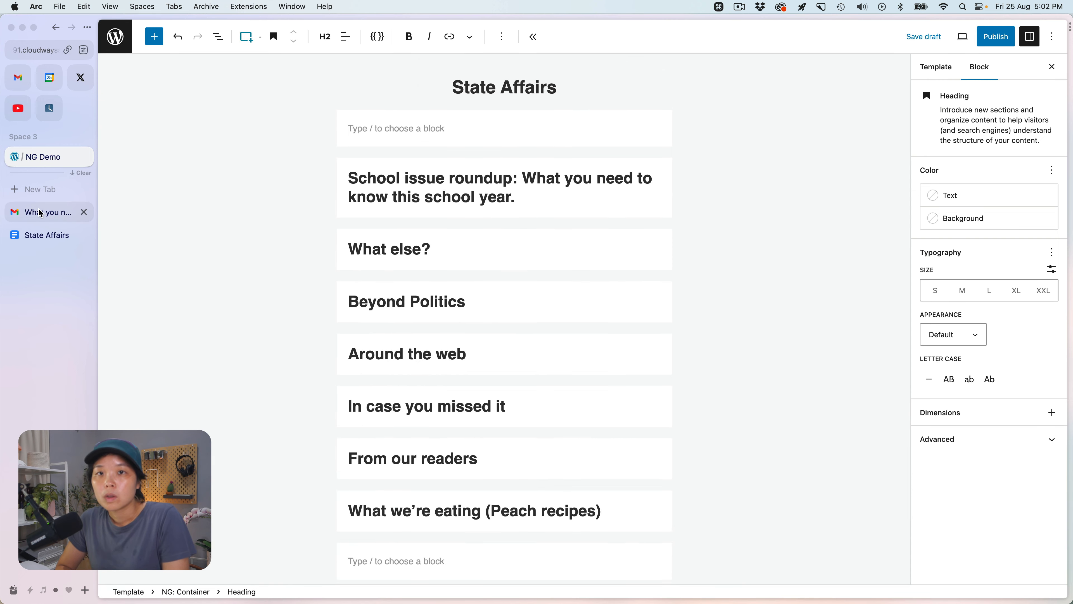
left_click(59, 212)
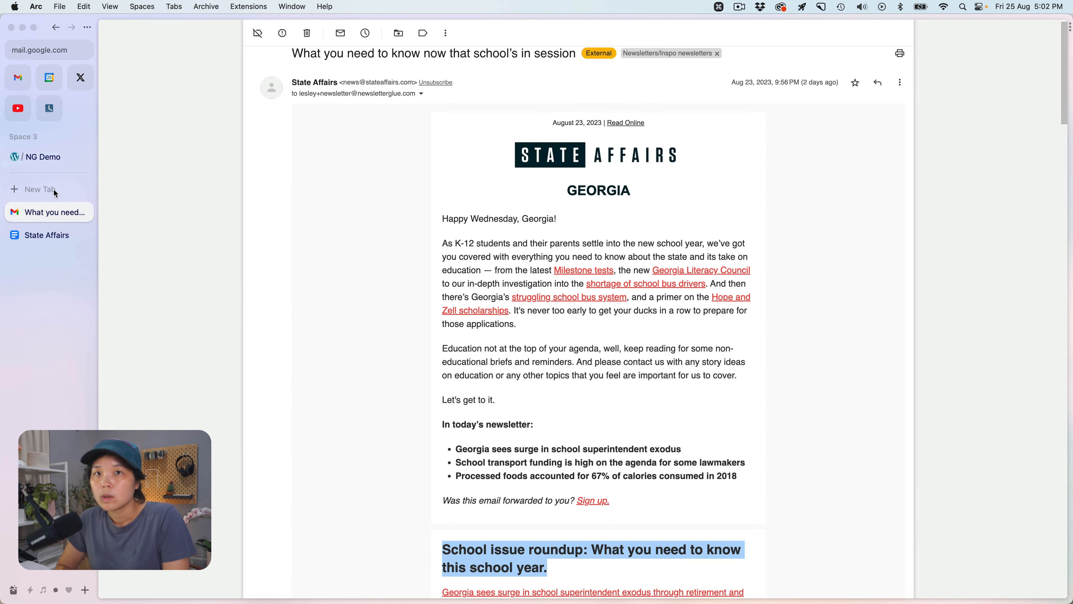
left_click(47, 156)
left_click(381, 127)
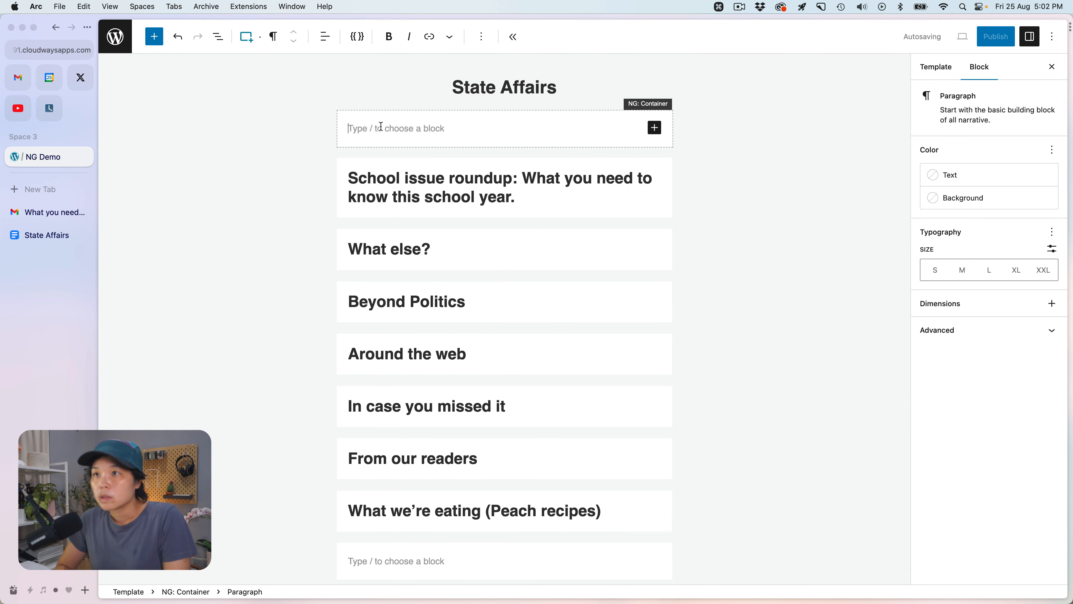
type("/meta")
key("Return")
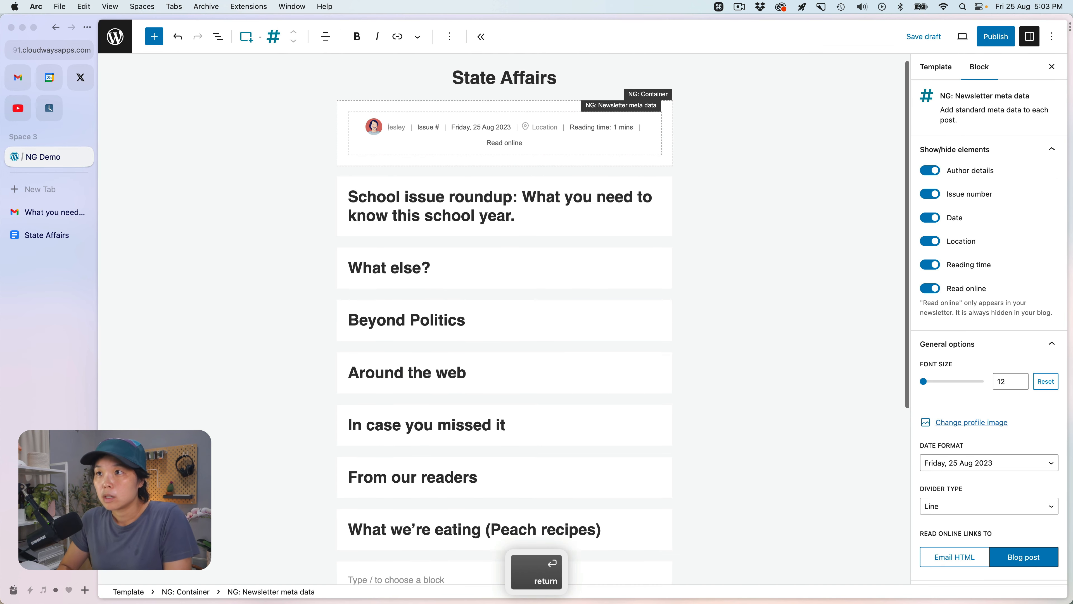
- Hide the author details, issue number, location and reading time in the newsletter meta data block
left_click(931, 172)
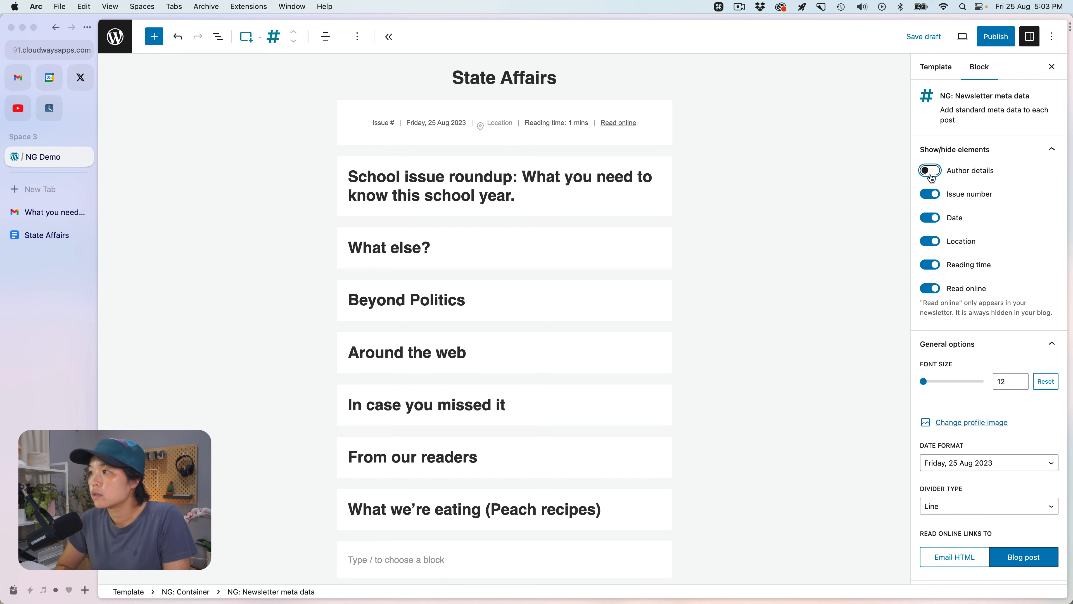
left_click(930, 195)
left_click(930, 241)
left_click(934, 266)
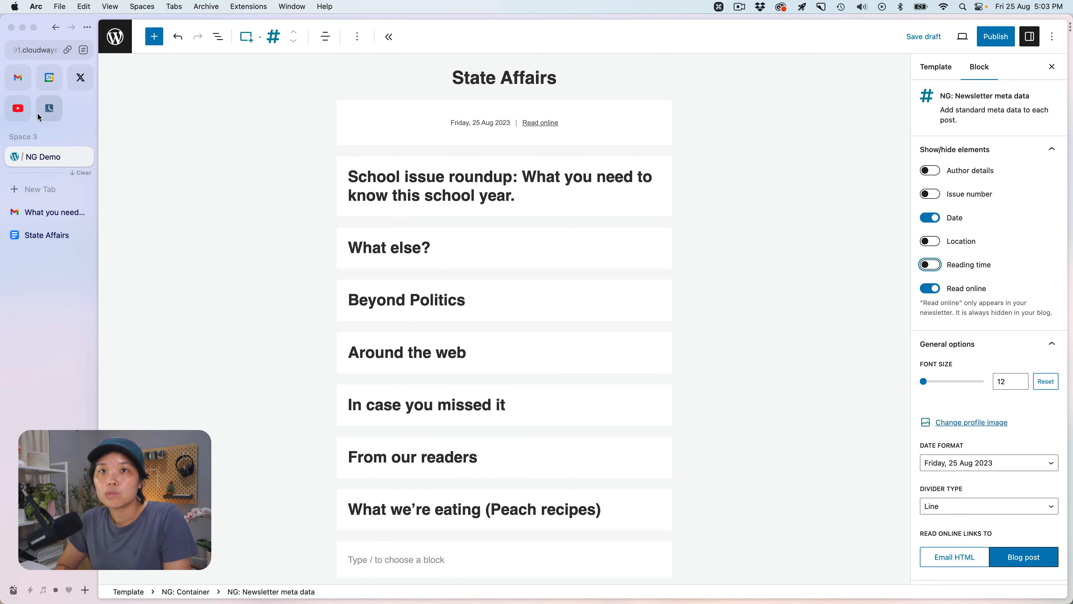
- Set the meta data block's date format to "August 25, 2023" and compare it with the email, staying on the template page
left_click(56, 215)
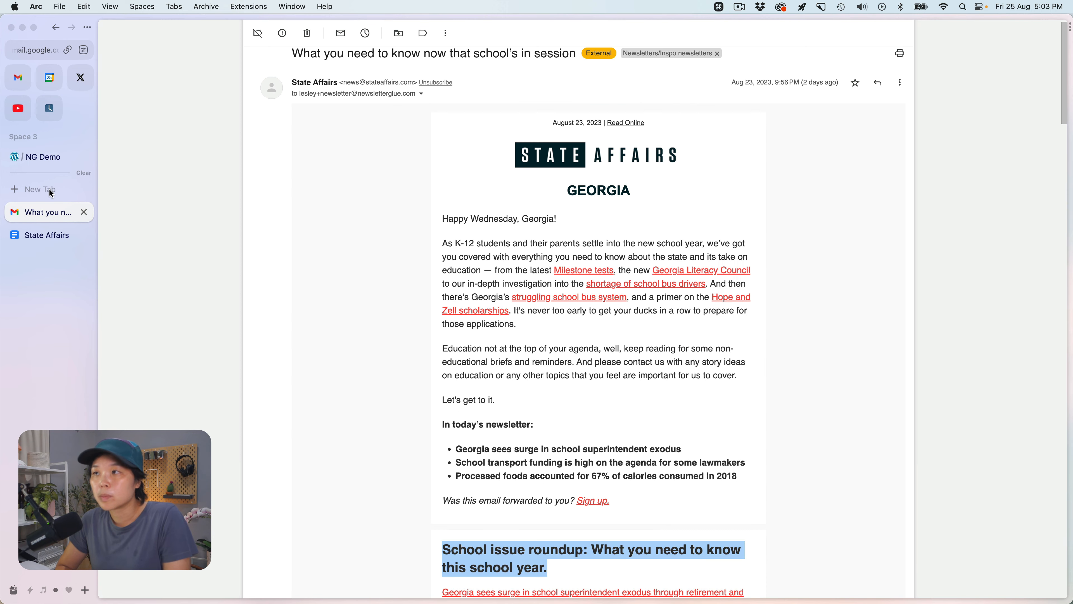
left_click(44, 155)
scroll(1046, 361, "down", 3)
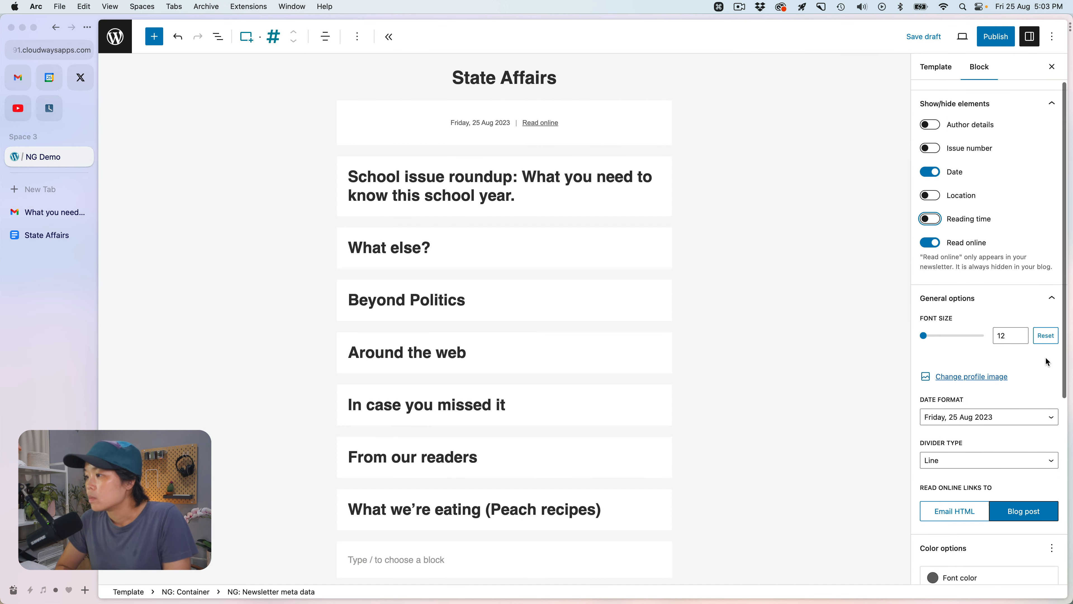
left_click(1043, 406)
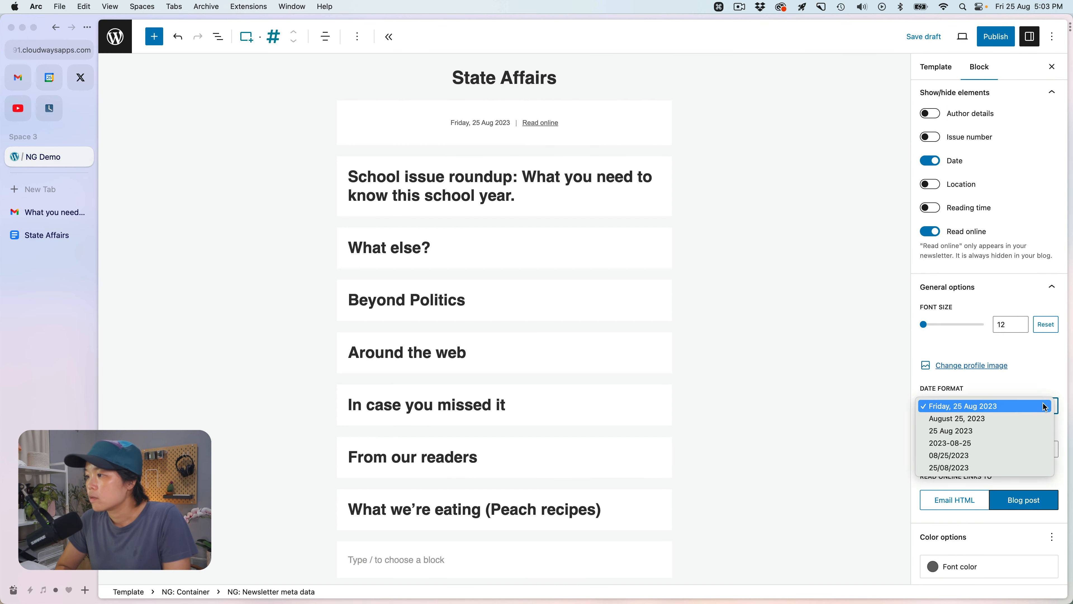
left_click(1011, 417)
left_click(51, 212)
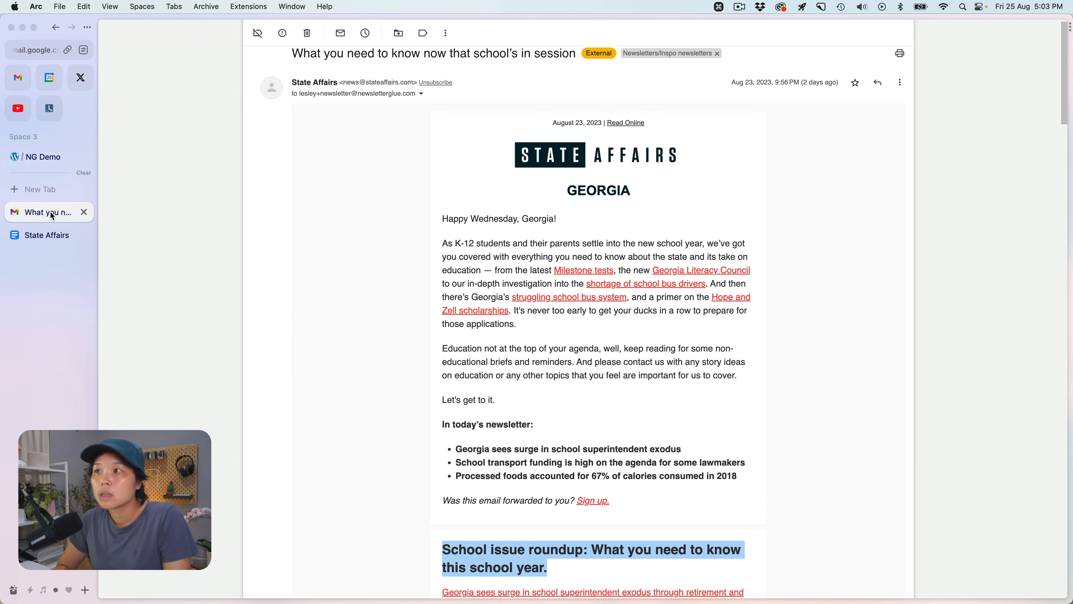
left_click(42, 161)
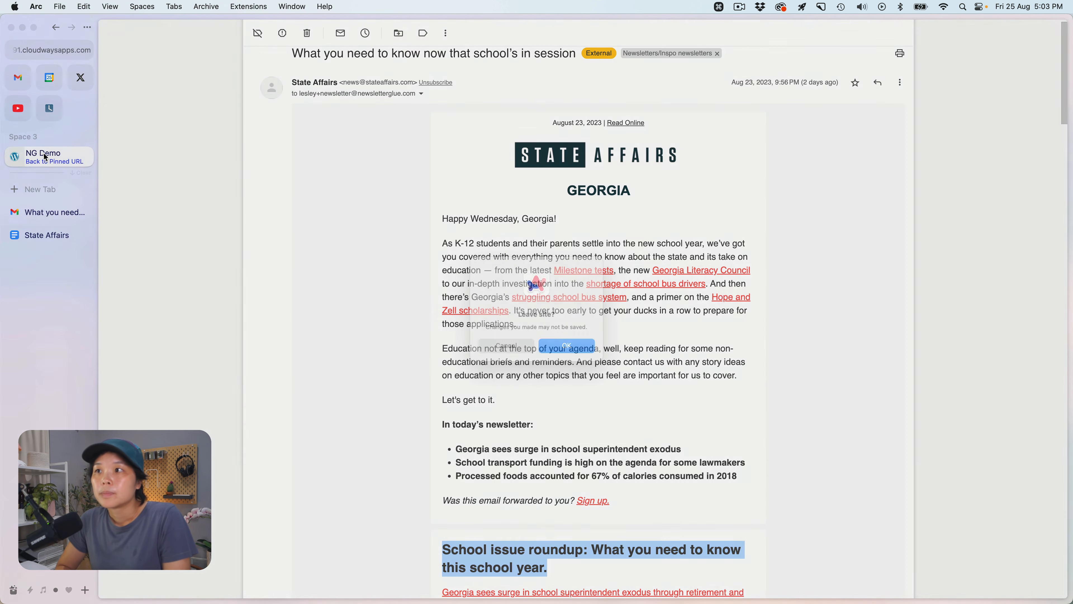
left_click(522, 351)
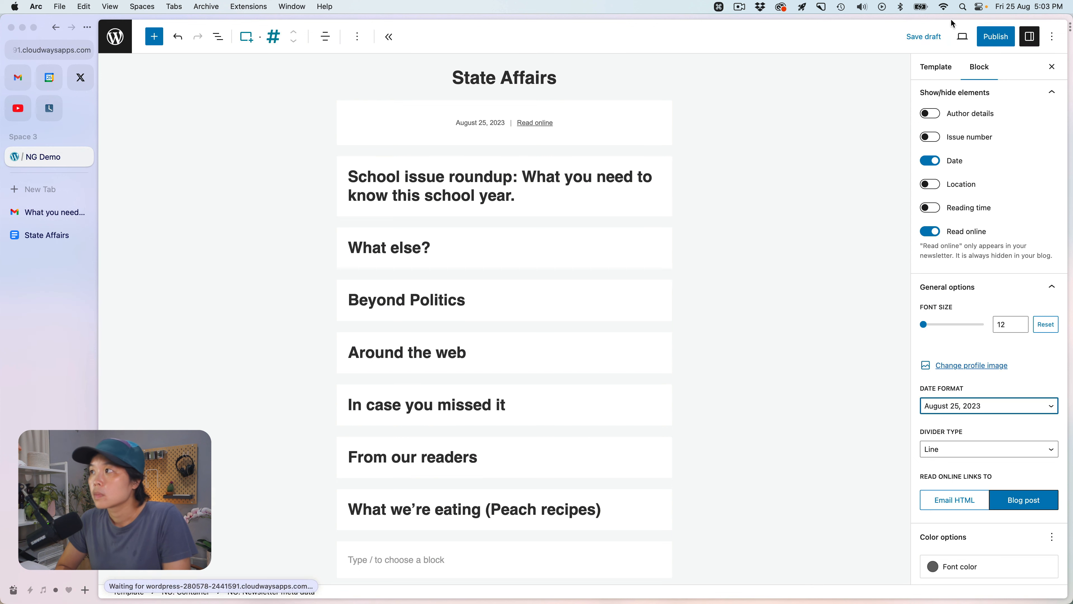
- Add a paragraph below the meta data in the first container and paste the State Affairs logo image copied from the email
left_click(598, 137)
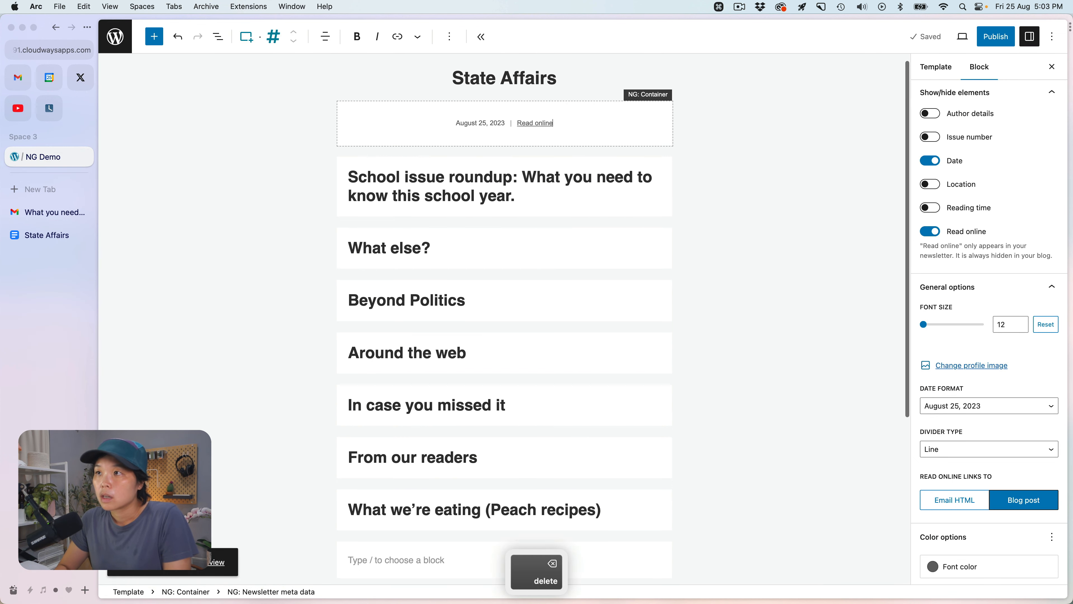
left_click(661, 138)
left_click(655, 128)
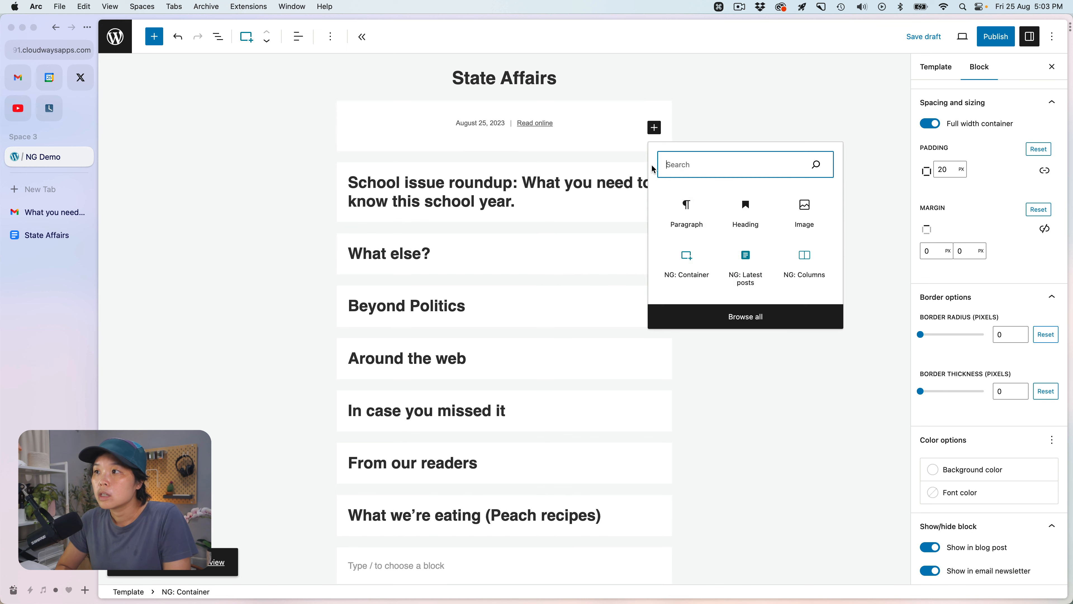
left_click(687, 210)
left_click(46, 218)
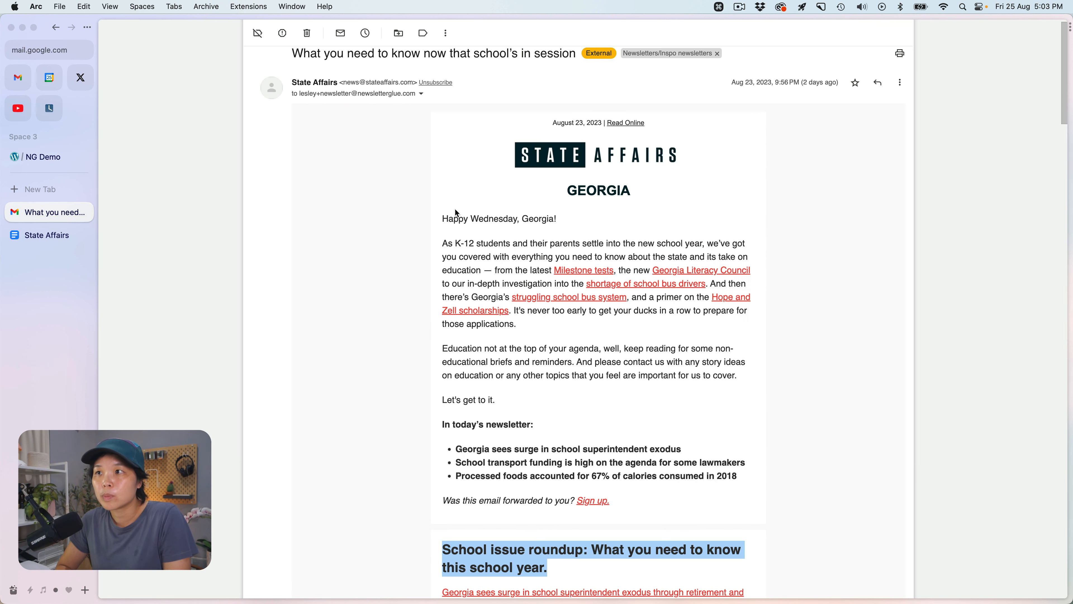
right_click(531, 151)
left_click(566, 190)
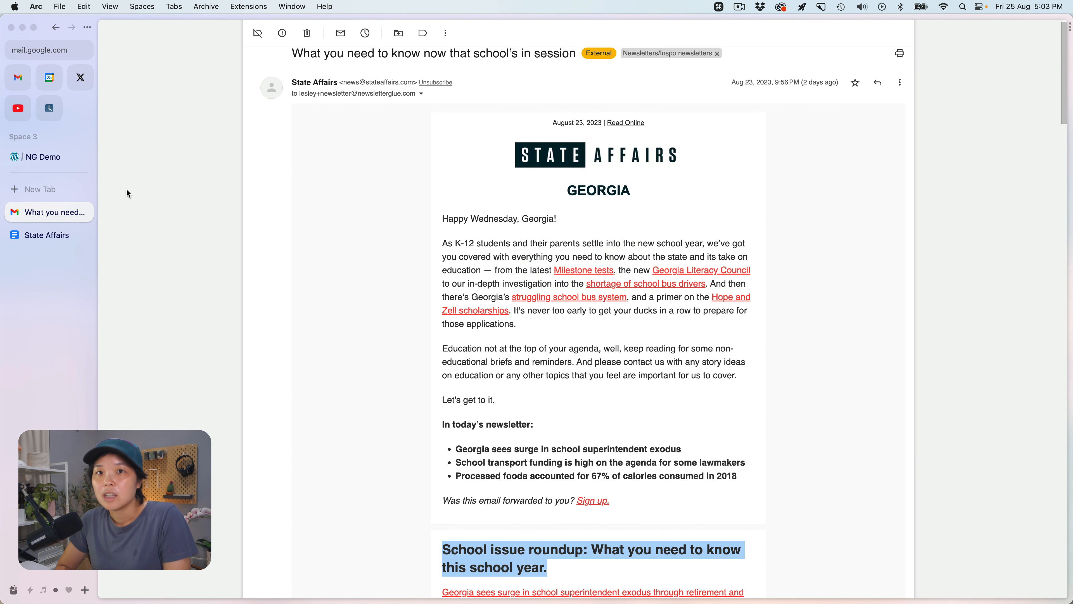
left_click(50, 158)
key("super+v")
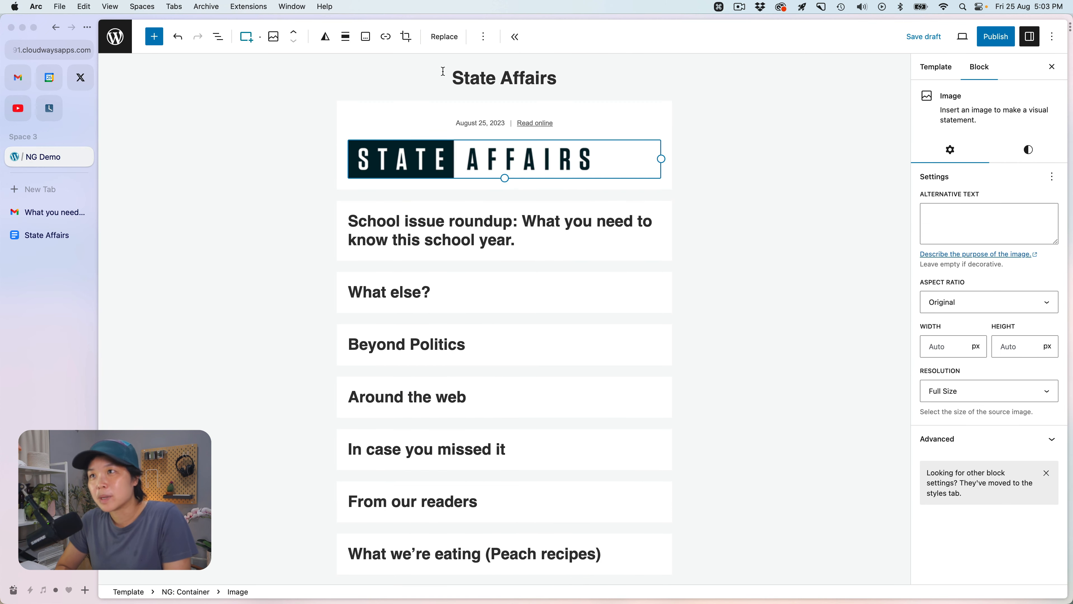
- Center the State Affairs logo image in the first container, leave its image source unchanged, and select the container
left_click(345, 38)
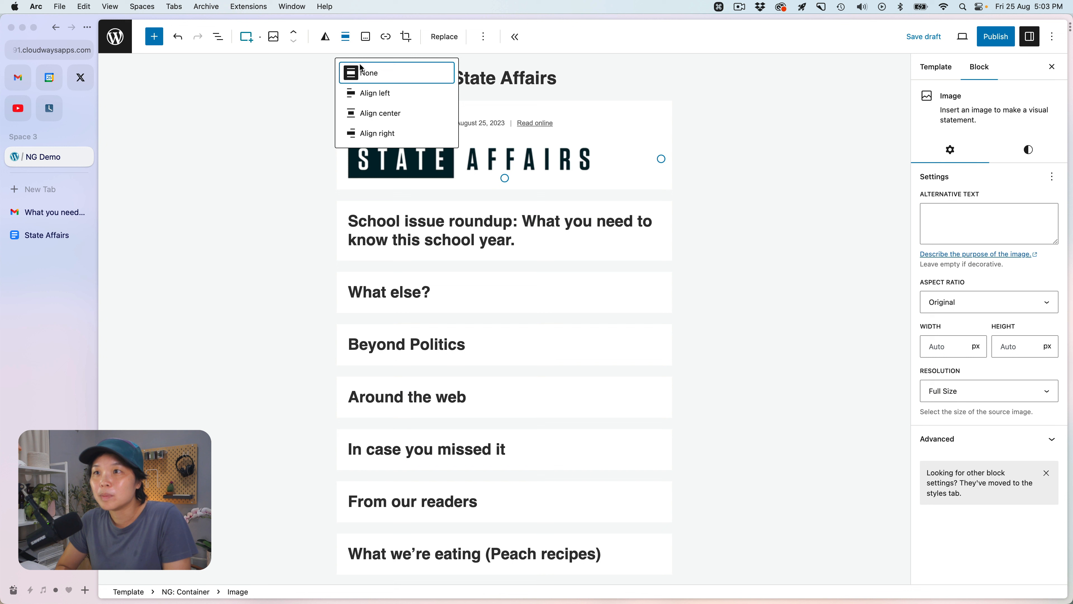
left_click(389, 113)
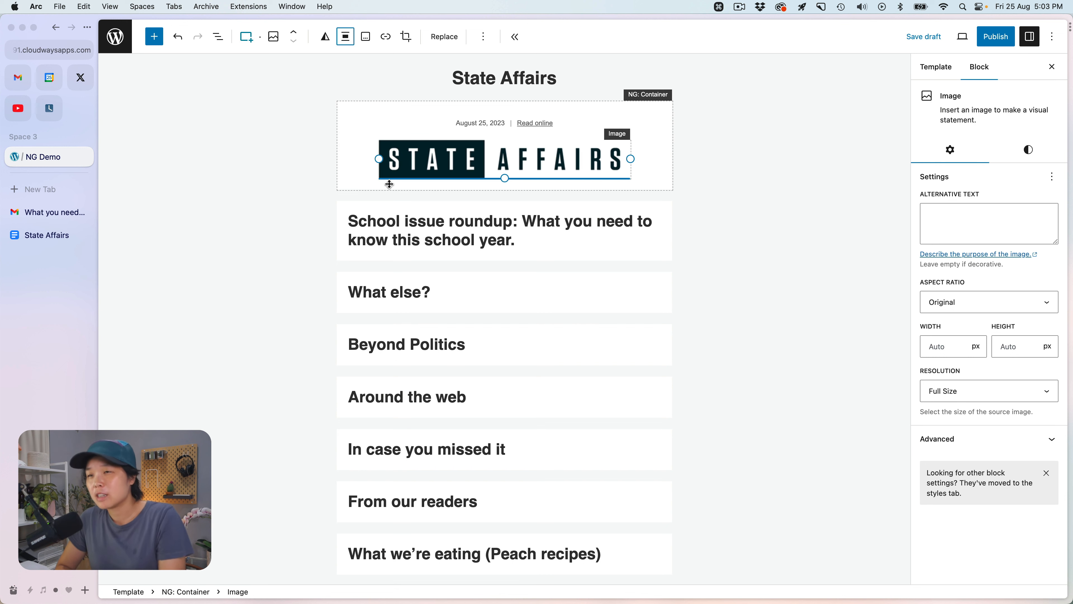
left_click(443, 39)
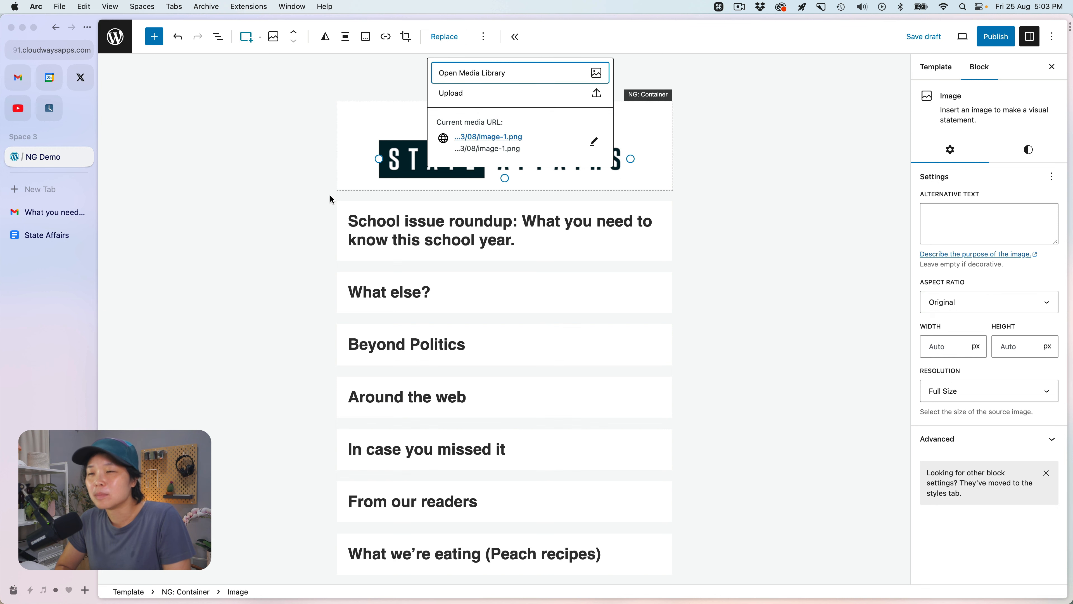
left_click(391, 198)
left_click(446, 184)
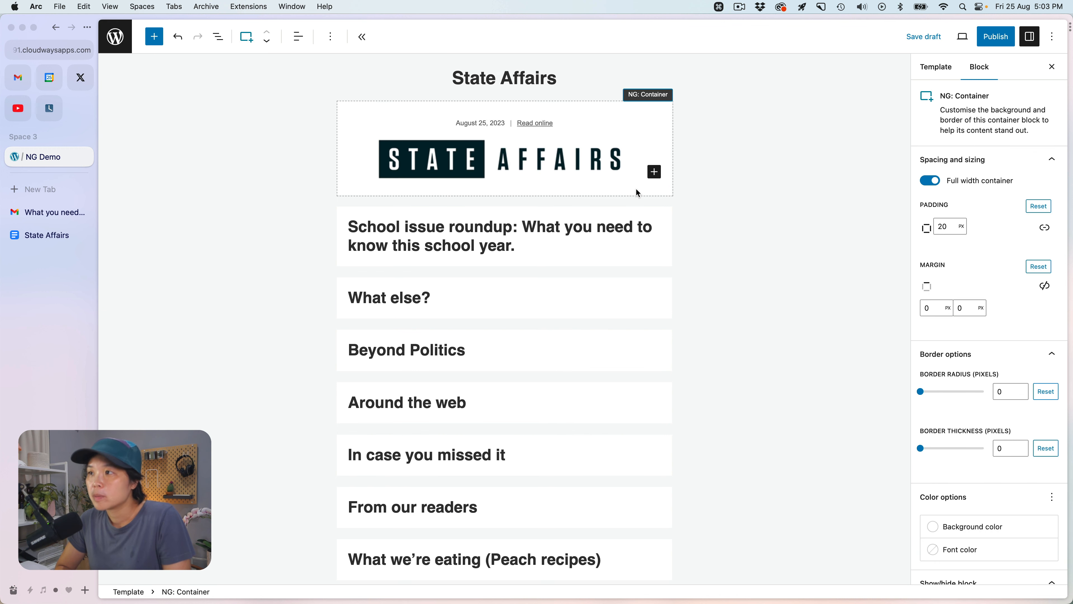
- Copy the GEORGIA title from the newsletter email and paste it into a new paragraph below the logo in the template's first container
left_click(45, 212)
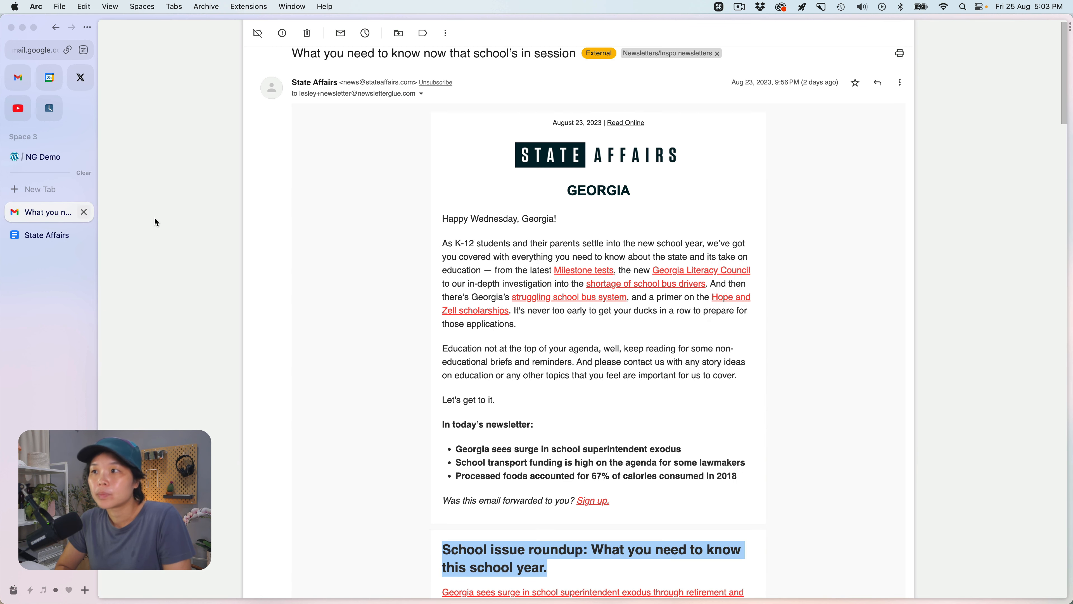
left_click_drag(569, 190, 654, 192)
key("super+c")
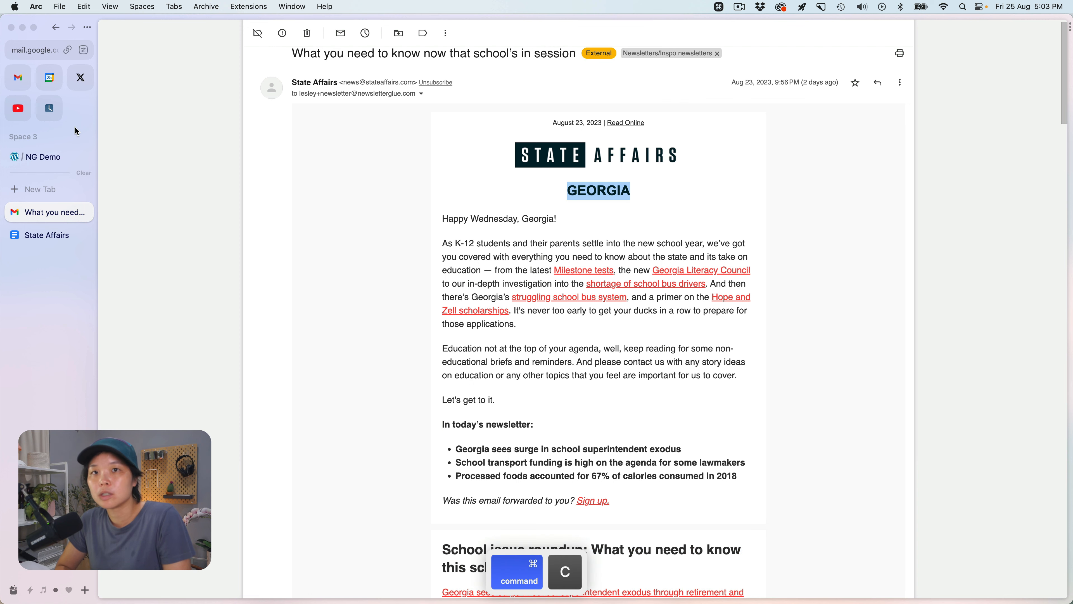
left_click(43, 157)
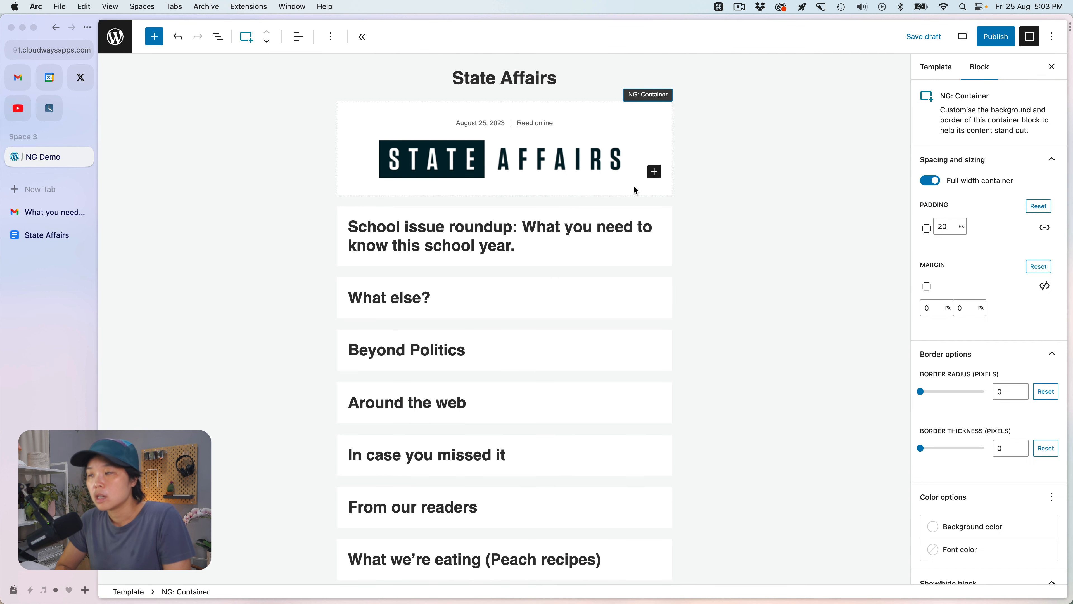
left_click(654, 173)
left_click(686, 254)
scroll(592, 232, "down", 1)
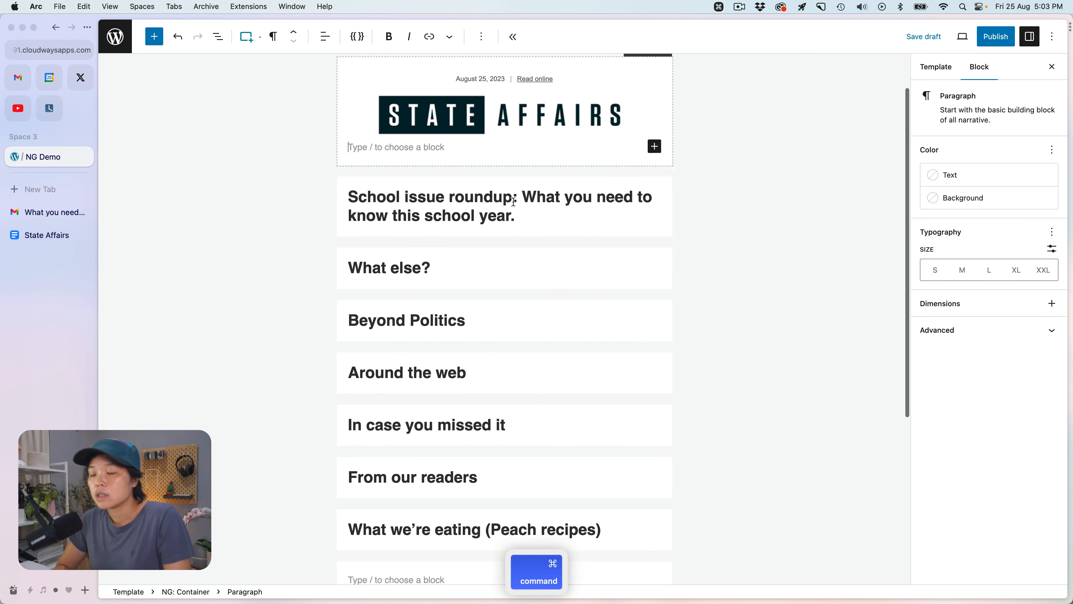
key("super+v")
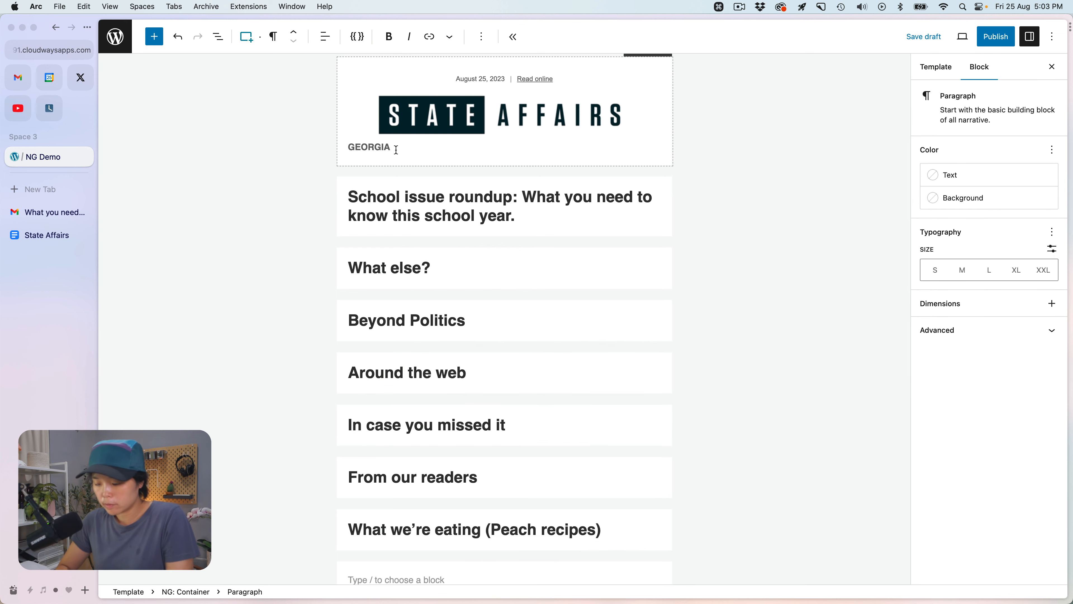
- Convert the GEORGIA paragraph into an H2 heading, center its text, and reselect the container around it
key("super+Left")
type("##")
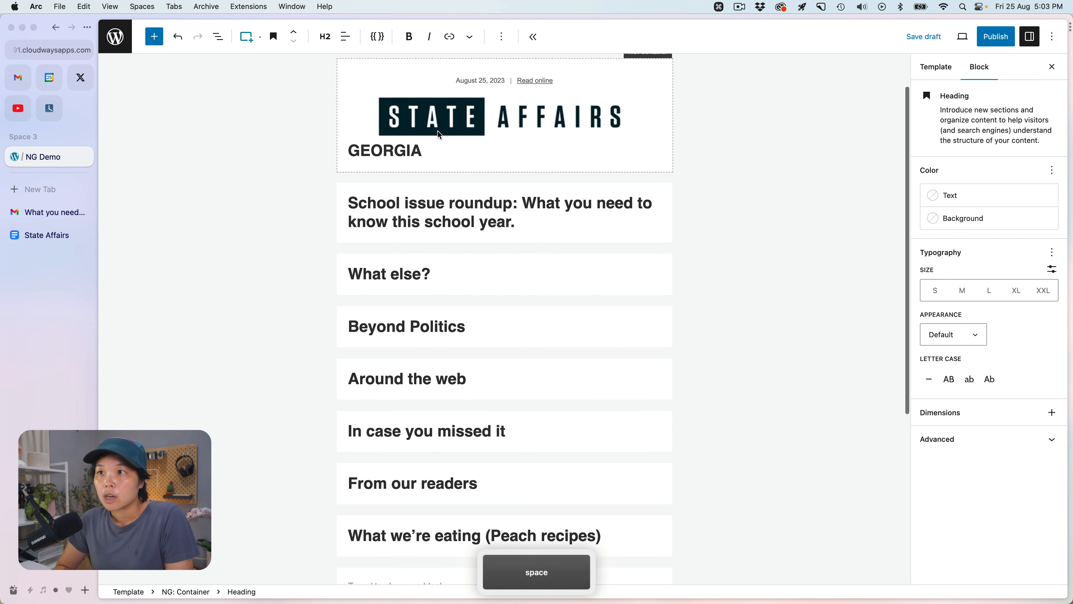
double_click(413, 150)
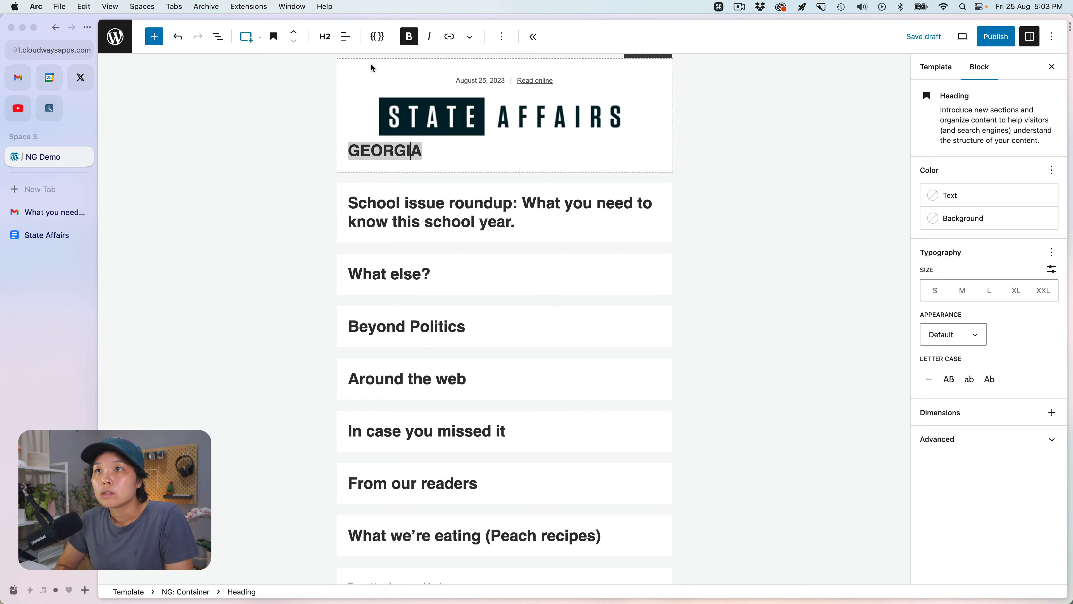
left_click(345, 37)
left_click(385, 93)
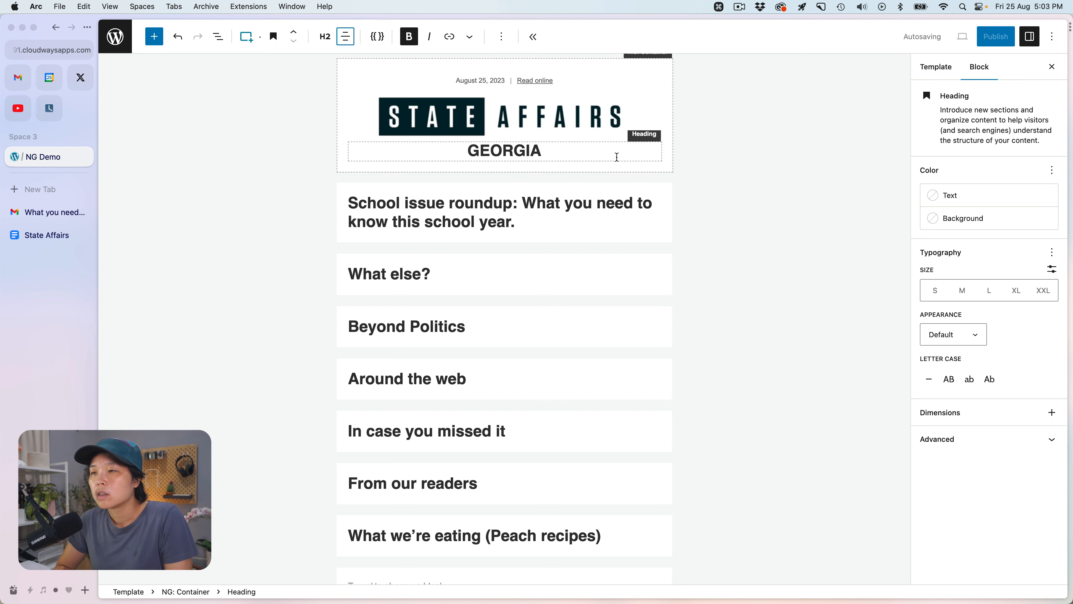
left_click(663, 166)
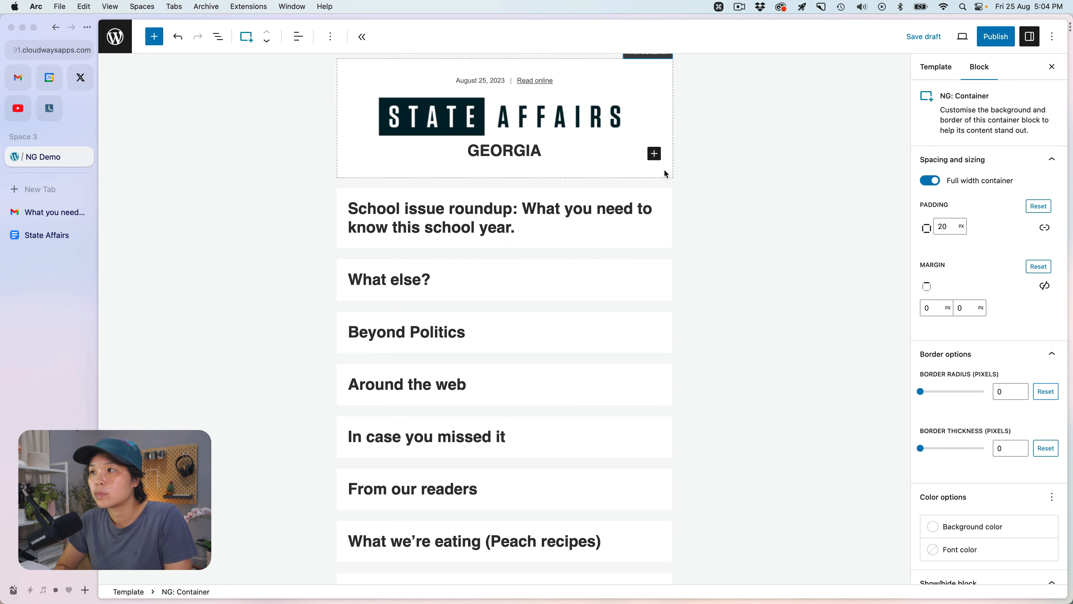
- Compare the email's introduction with the template's first container and review the template's containers down to the empty ones at the end
left_click(45, 213)
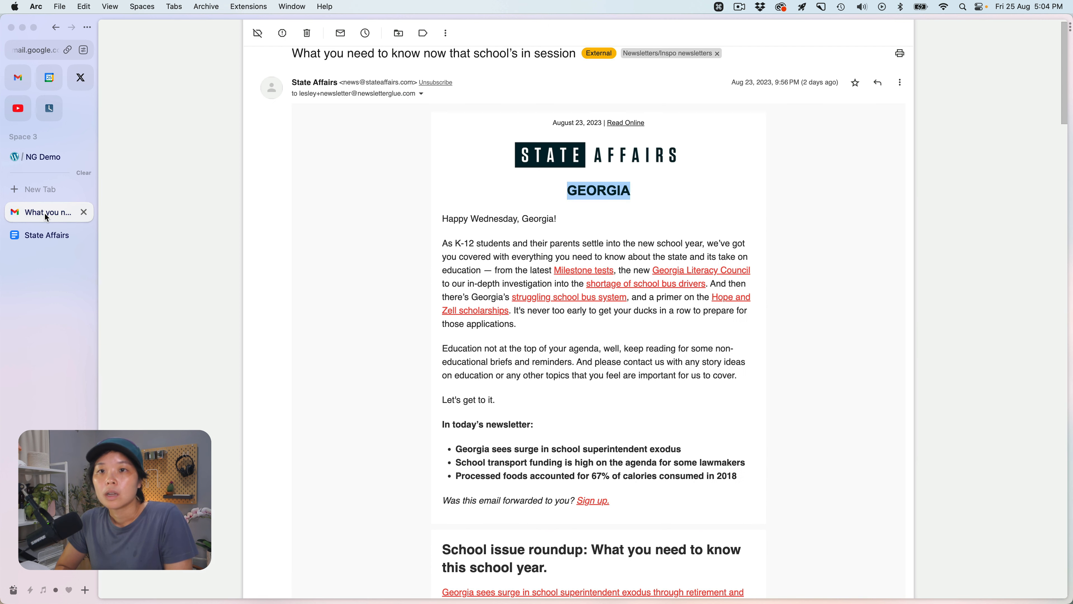
left_click(554, 235)
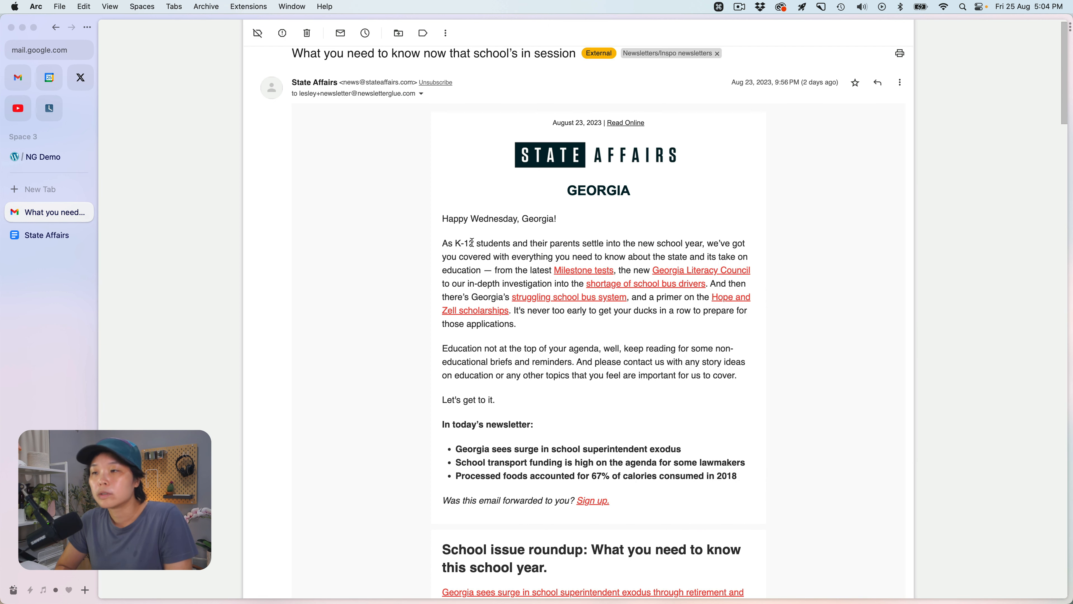
left_click(48, 158)
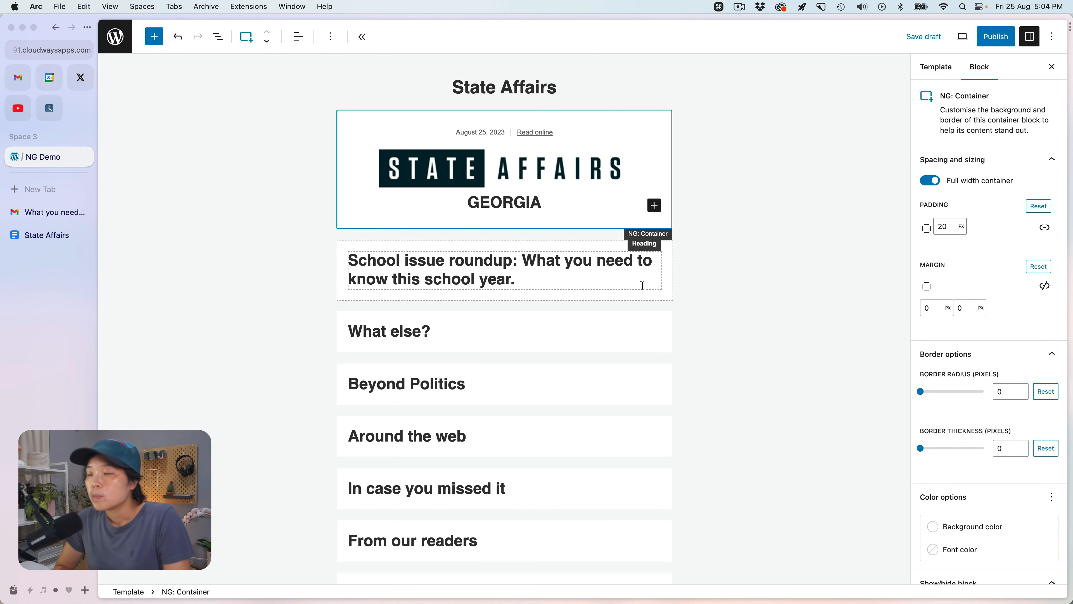
left_click(935, 69)
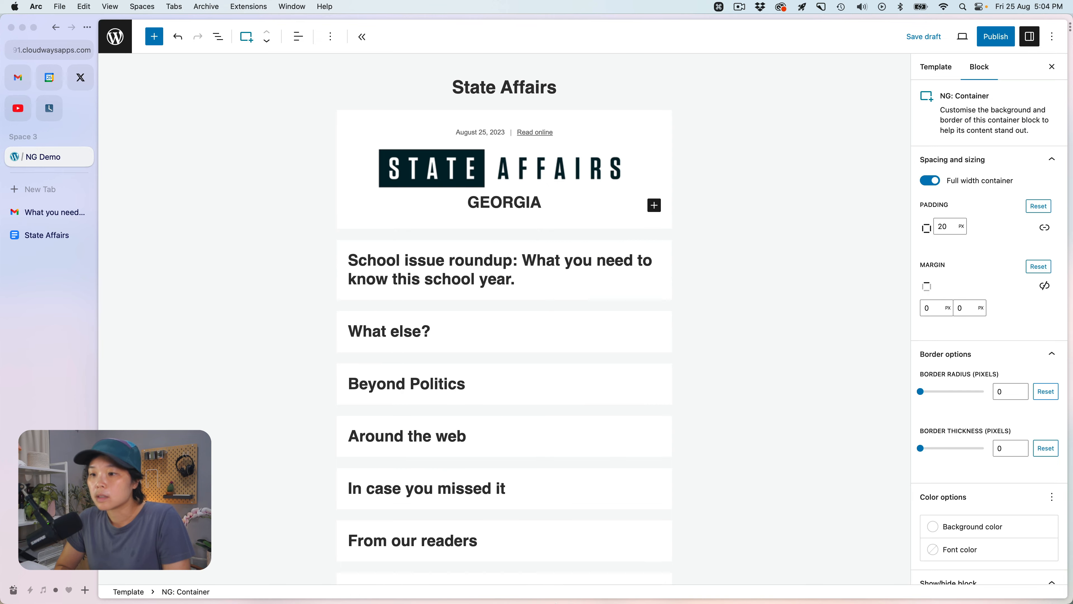
scroll(600, 264, "down", 5)
scroll(604, 265, "down", 3)
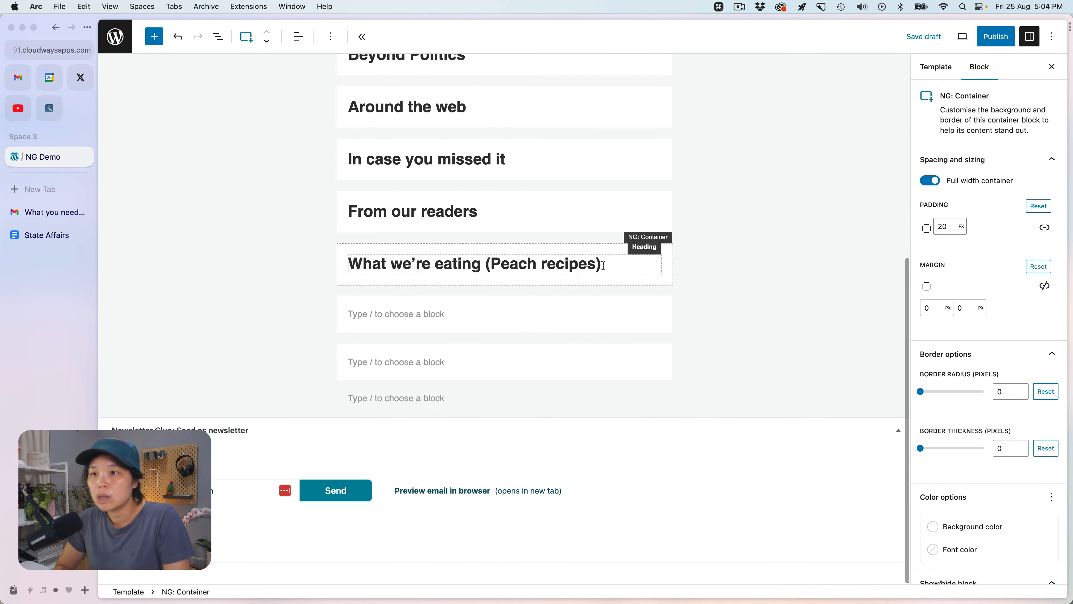
- Copy the "Promote your brand message to 16,000+ state leaders" text from the end of the email and return to the template
left_click(50, 219)
scroll(545, 458, "down", 20)
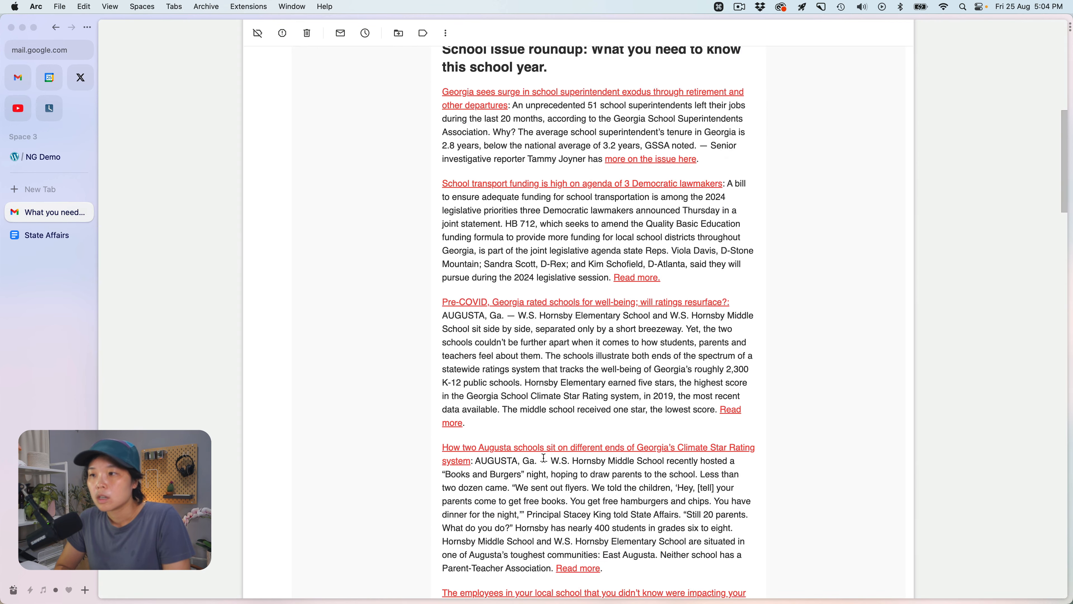
scroll(544, 459, "down", 20)
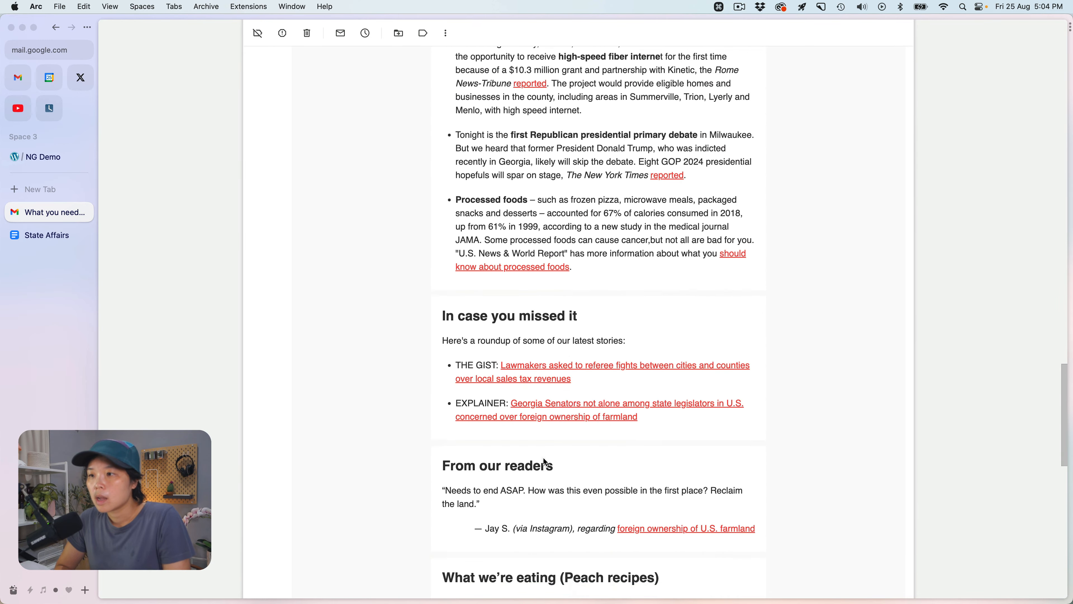
scroll(544, 458, "down", 5)
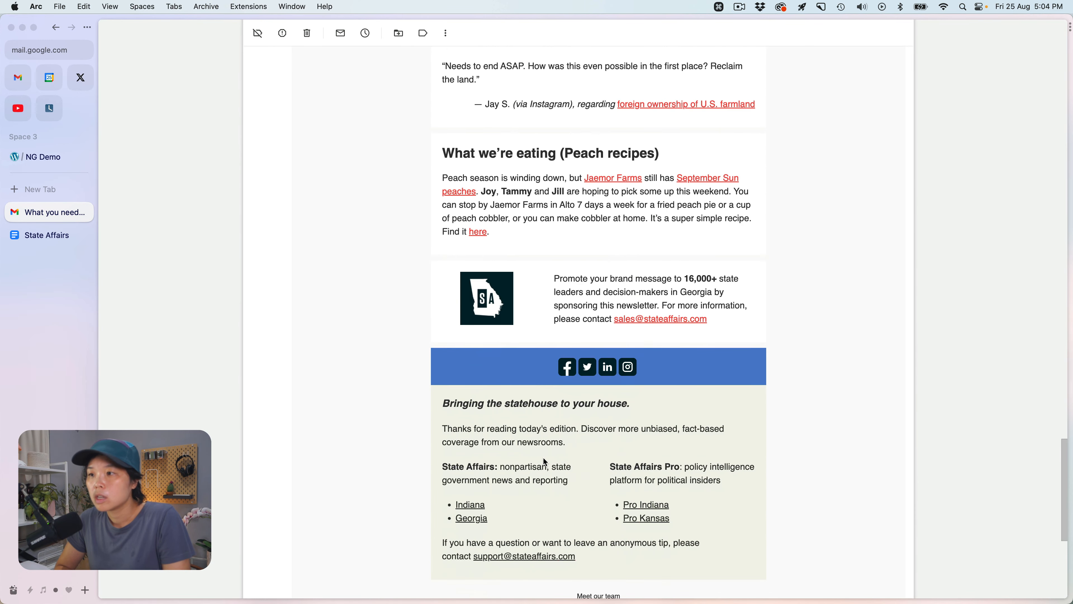
left_click_drag(724, 334, 550, 274)
key("super+c")
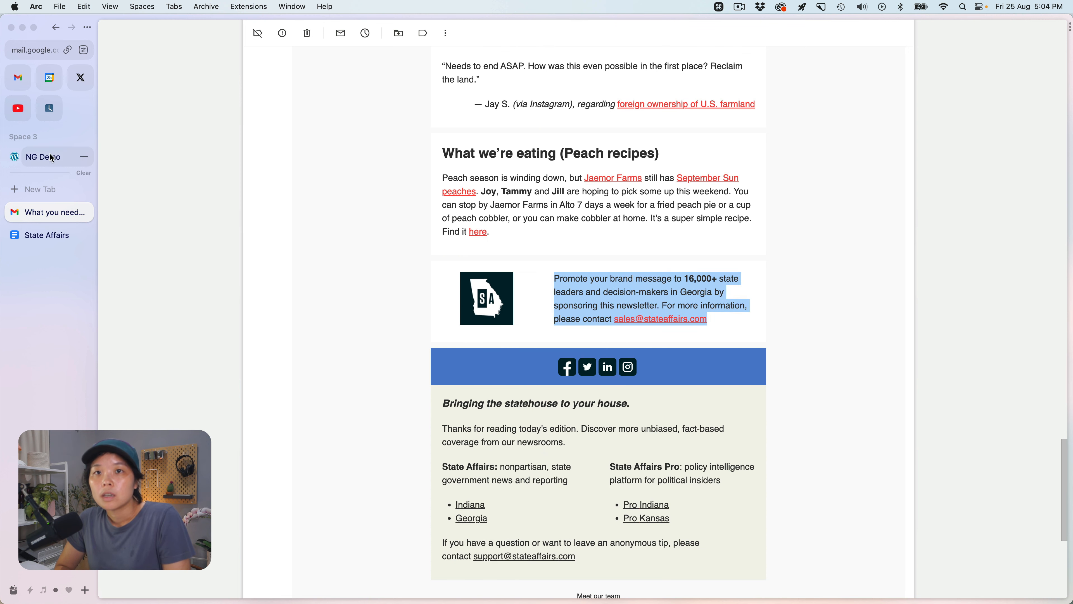
left_click(38, 156)
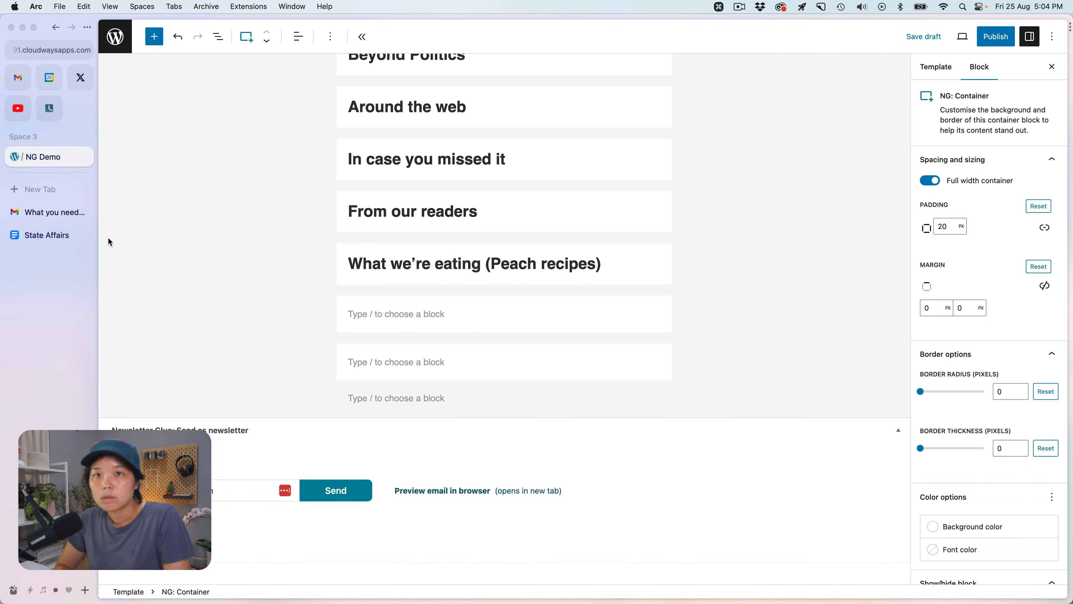
left_click(47, 216)
left_click(50, 156)
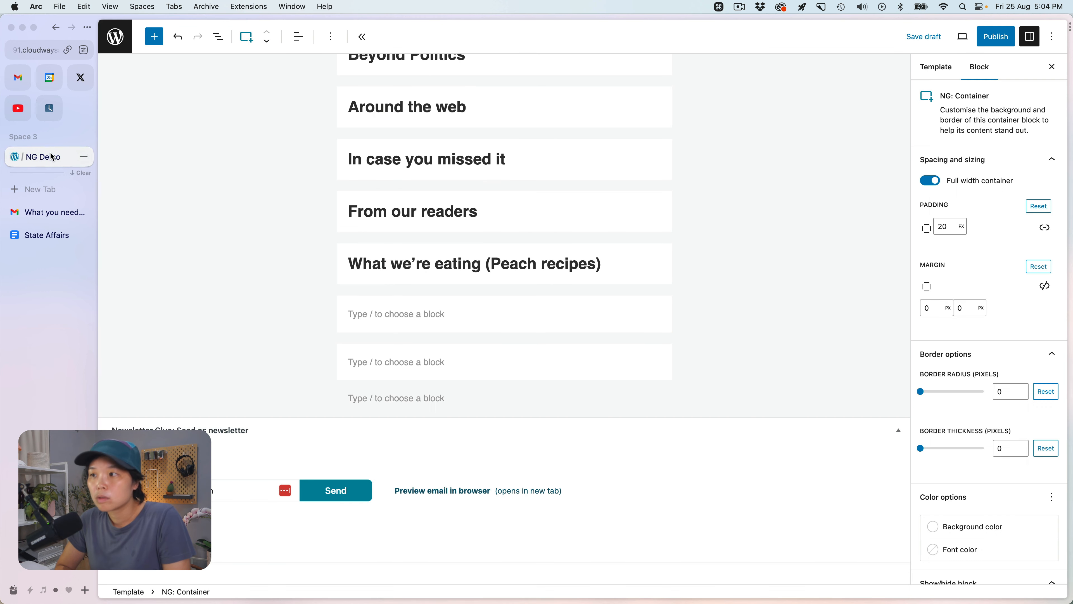
- Insert an NG: Columns block with a 50:50 layout in the empty container below "What we're eating (Peach recipes)"
left_click(368, 317)
type("/col")
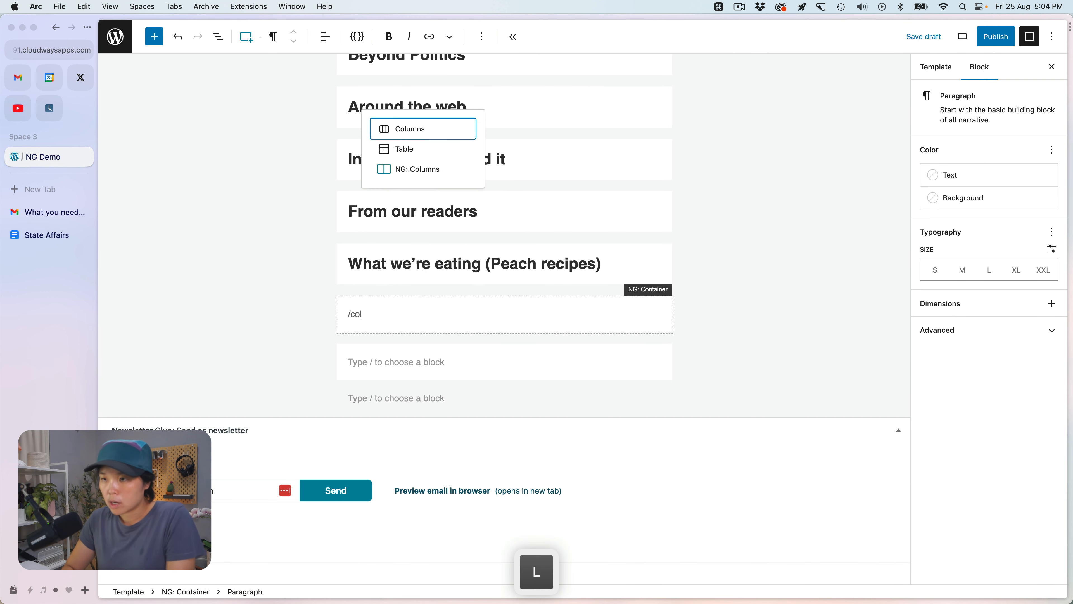
key("Down")
key("Down")
key("Return")
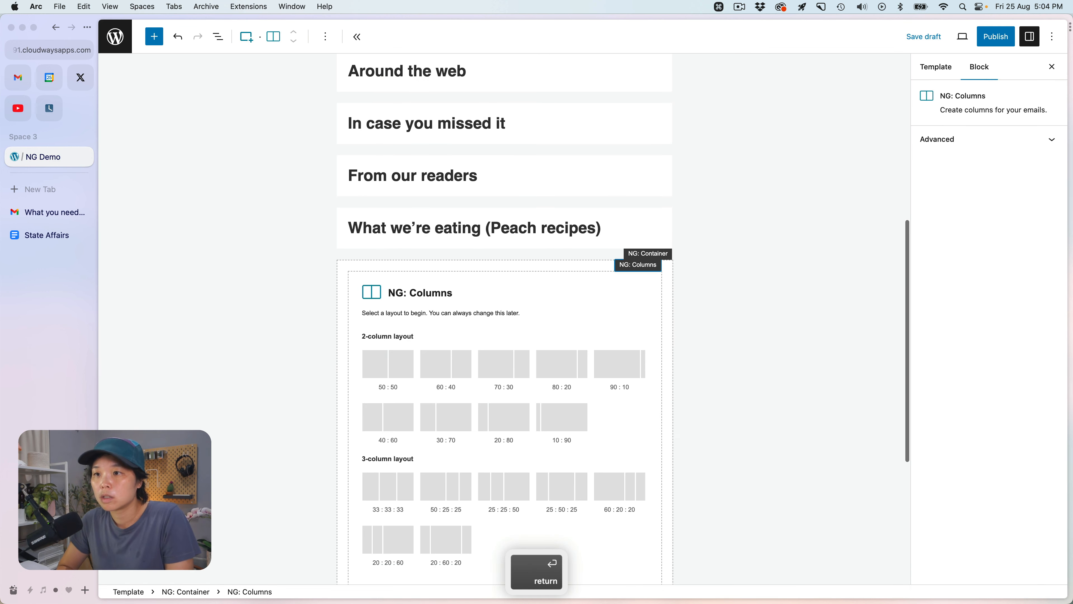
left_click(385, 372)
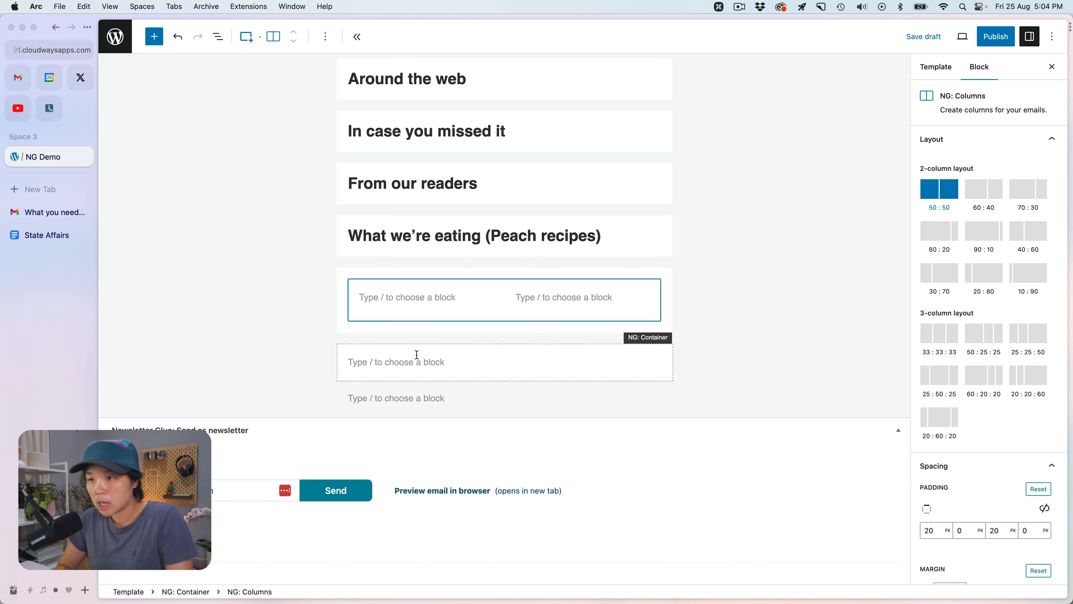
- Paste the copied promotion text into the second column, compare it with the email, and set the columns layout to 40:60
left_click(557, 291)
key("super+v")
left_click(31, 212)
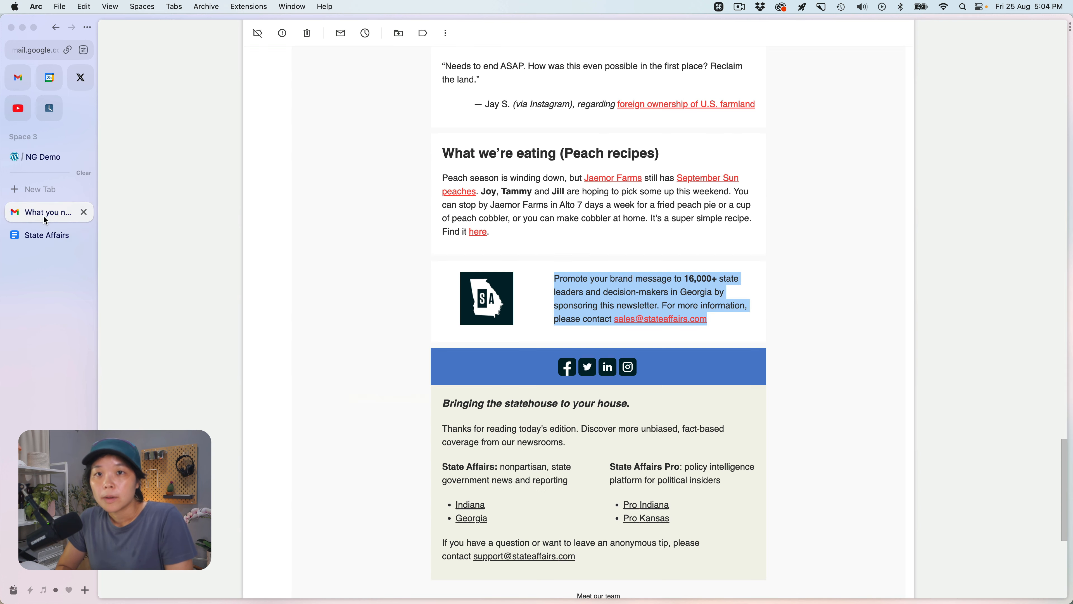
left_click(28, 157)
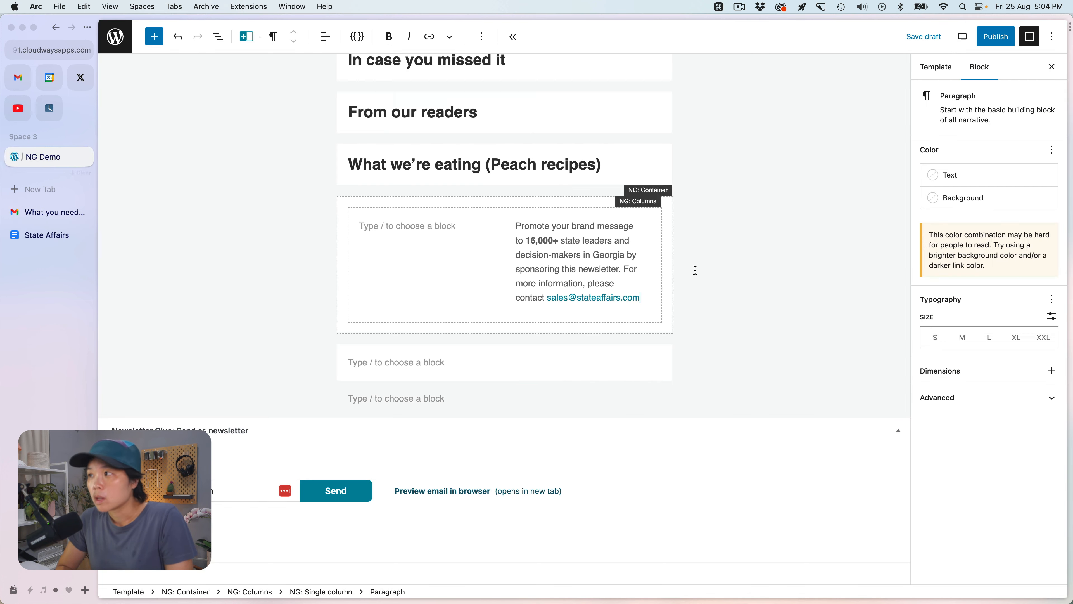
left_click(658, 315)
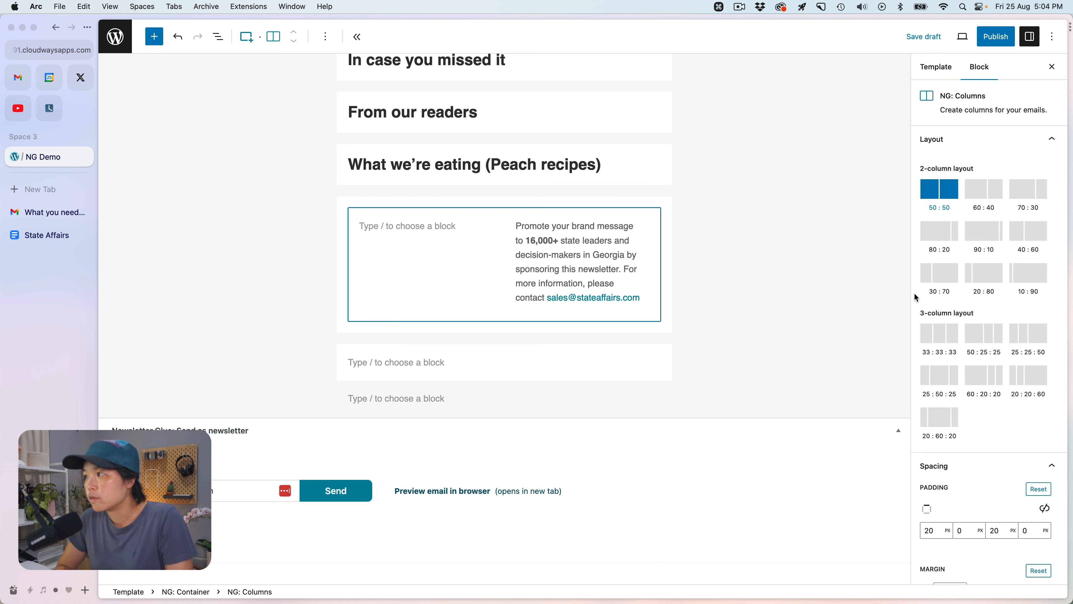
left_click(1029, 253)
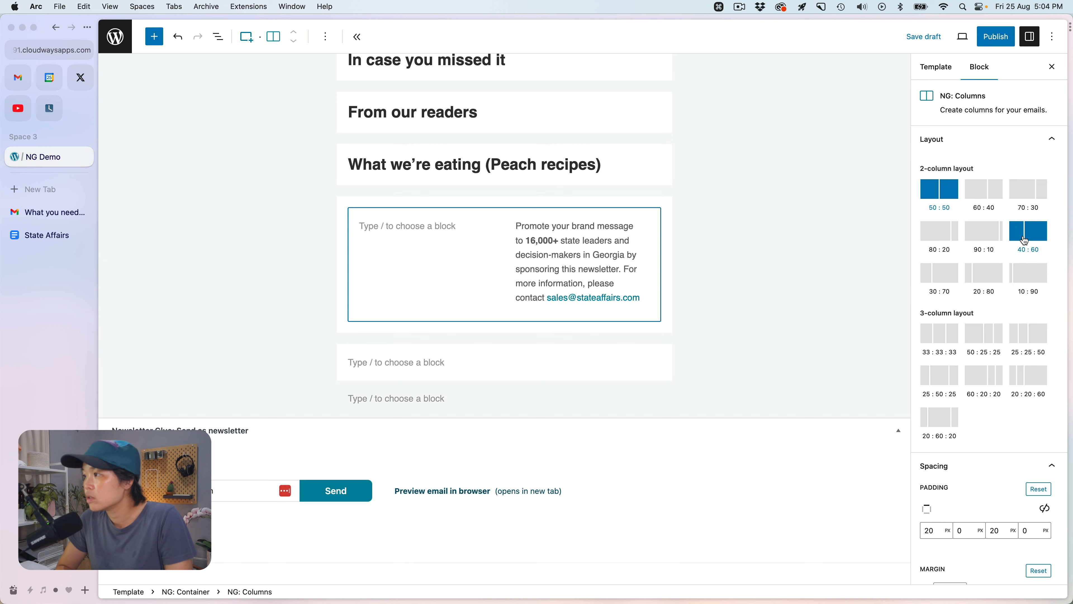
- Copy the Georgia map logo image beside the promotion text in the email and paste it into the first column of the template's columns block
left_click(46, 212)
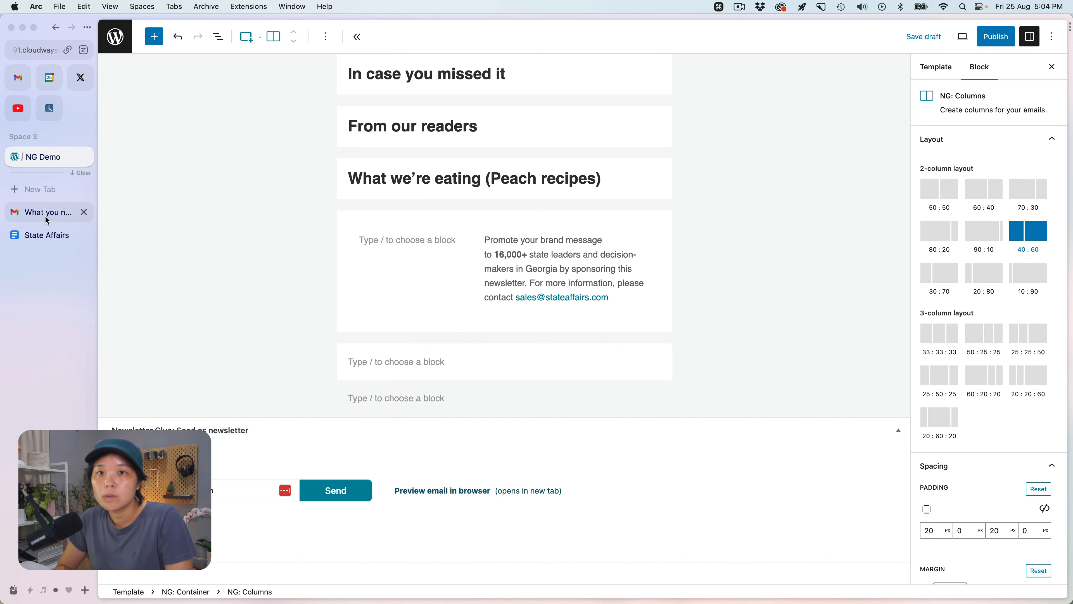
right_click(488, 310)
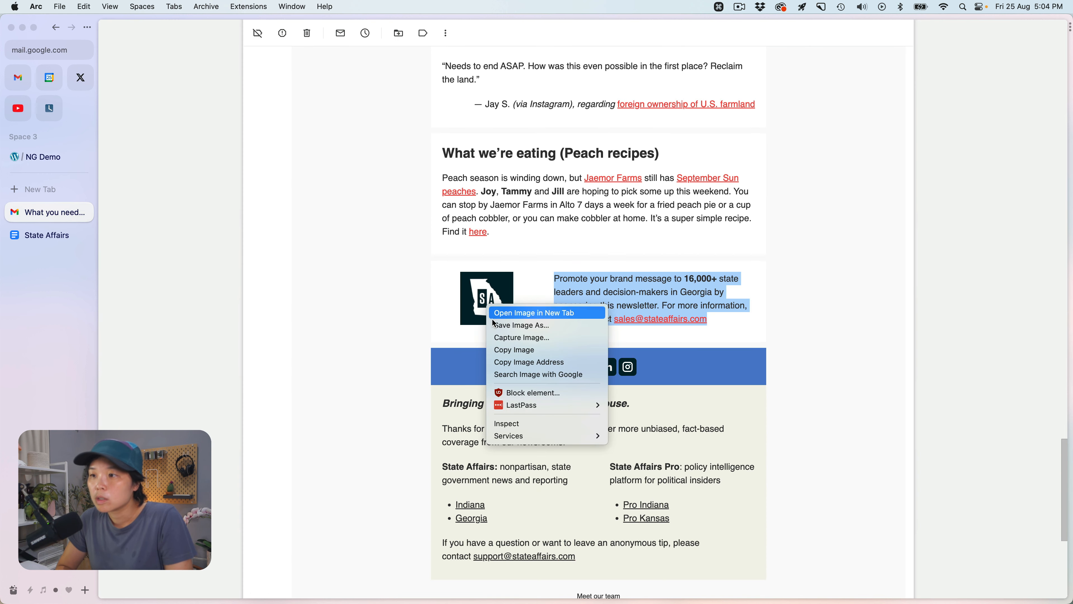
left_click(507, 349)
left_click(46, 154)
left_click(402, 285)
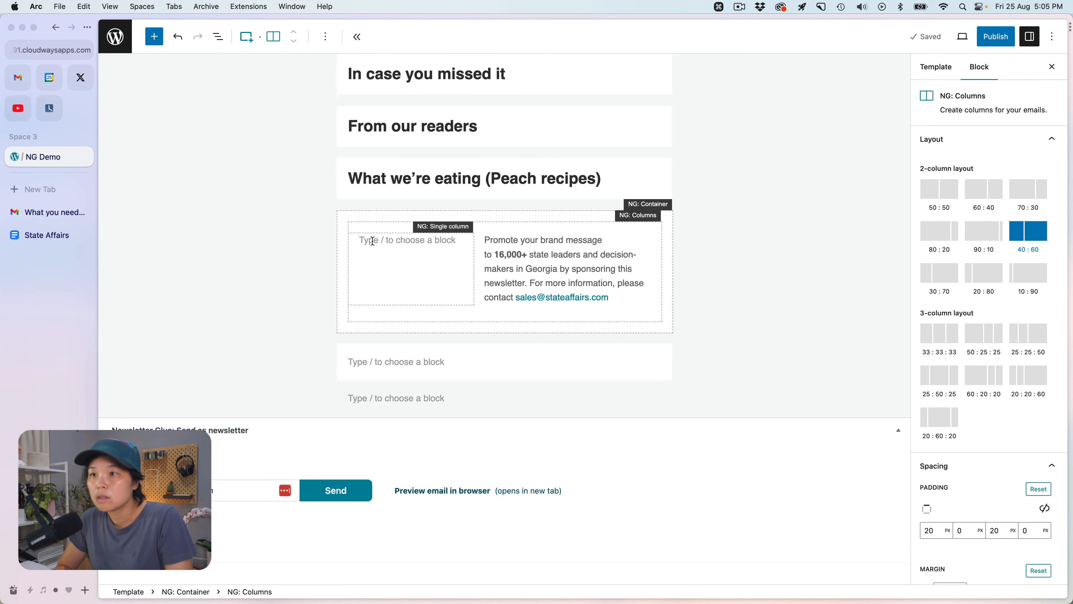
key("cmd+v")
left_click(466, 334)
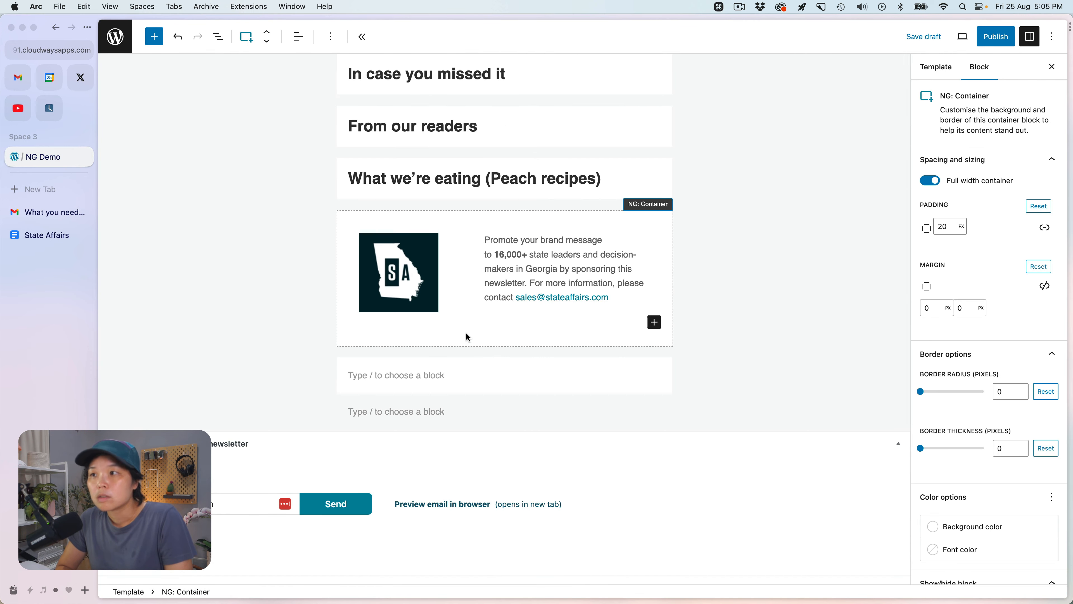
- Set the promotion columns block to a 30:70 layout and compare it with the original email
left_click(46, 213)
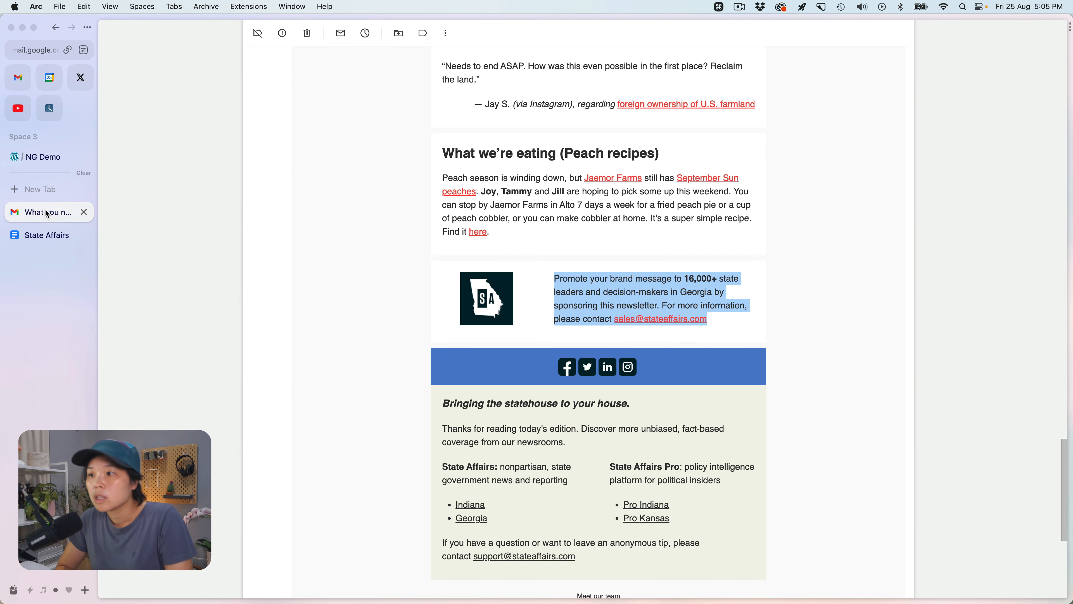
left_click(49, 156)
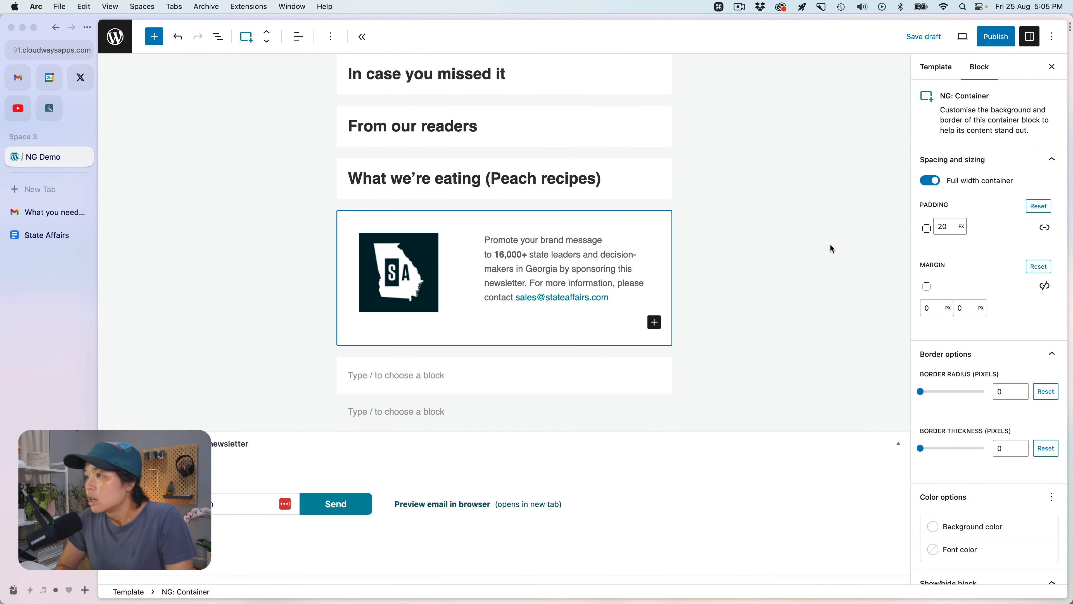
left_click(612, 323)
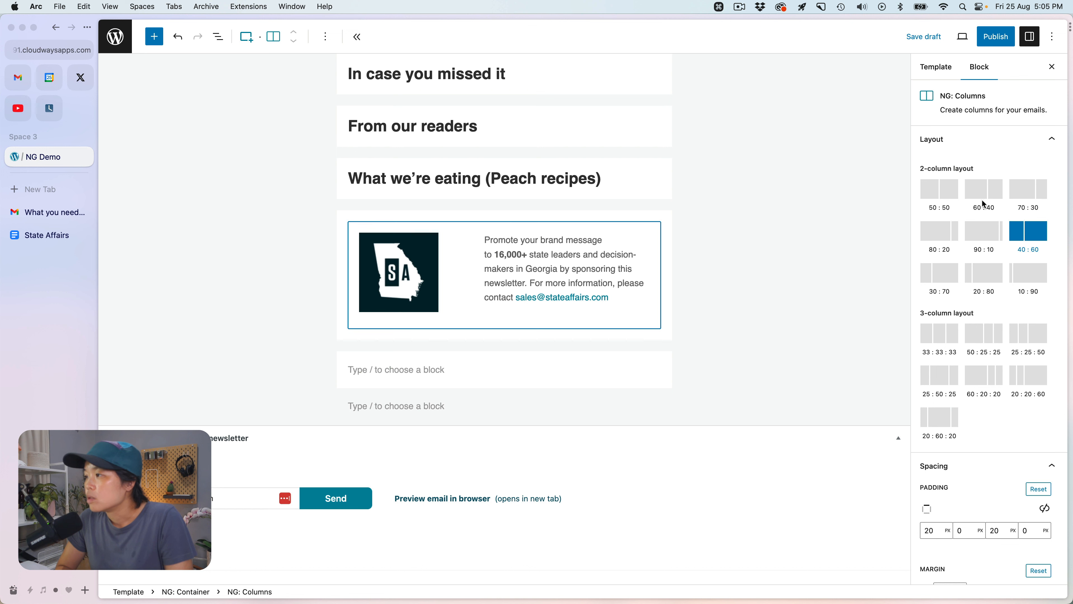
left_click(940, 275)
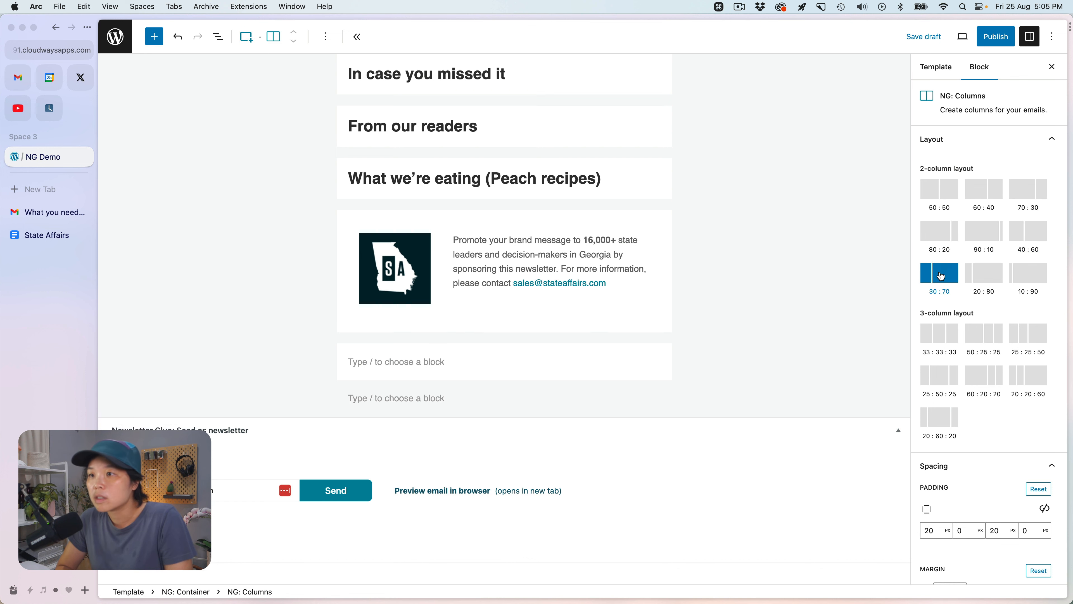
left_click(47, 217)
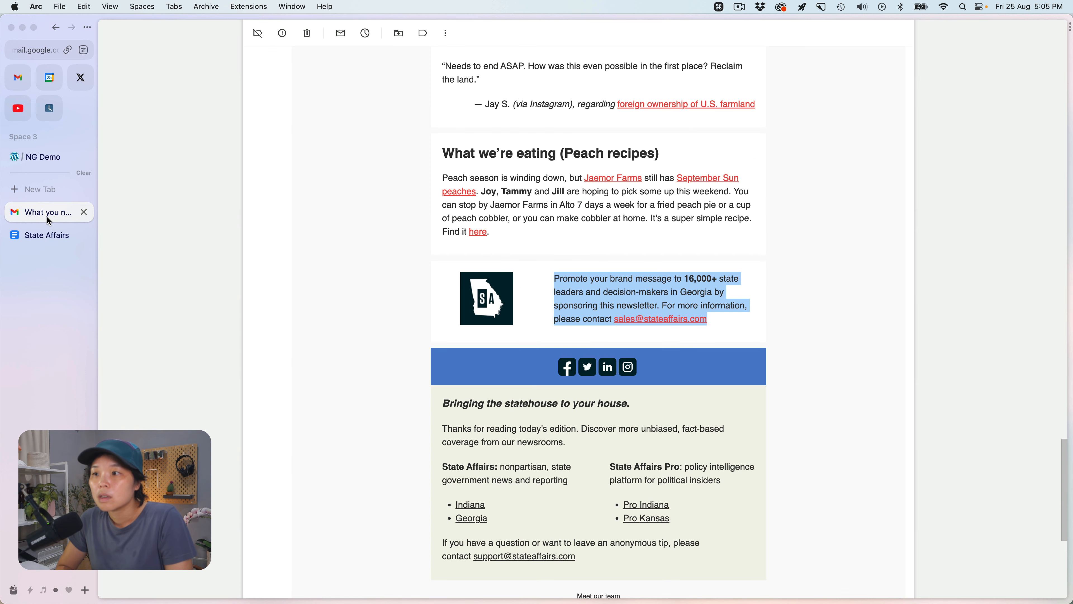
left_click(54, 159)
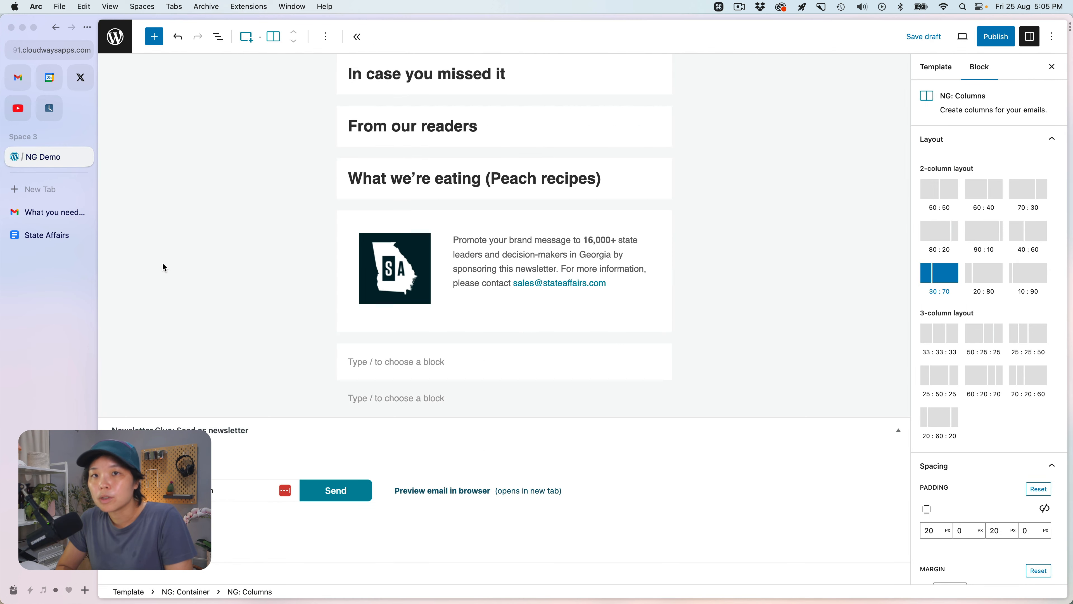
- Check the social icon bar below the promotion in the email, and duplicate the empty container at the end of the template
left_click(43, 214)
scroll(402, 352, "down", 3)
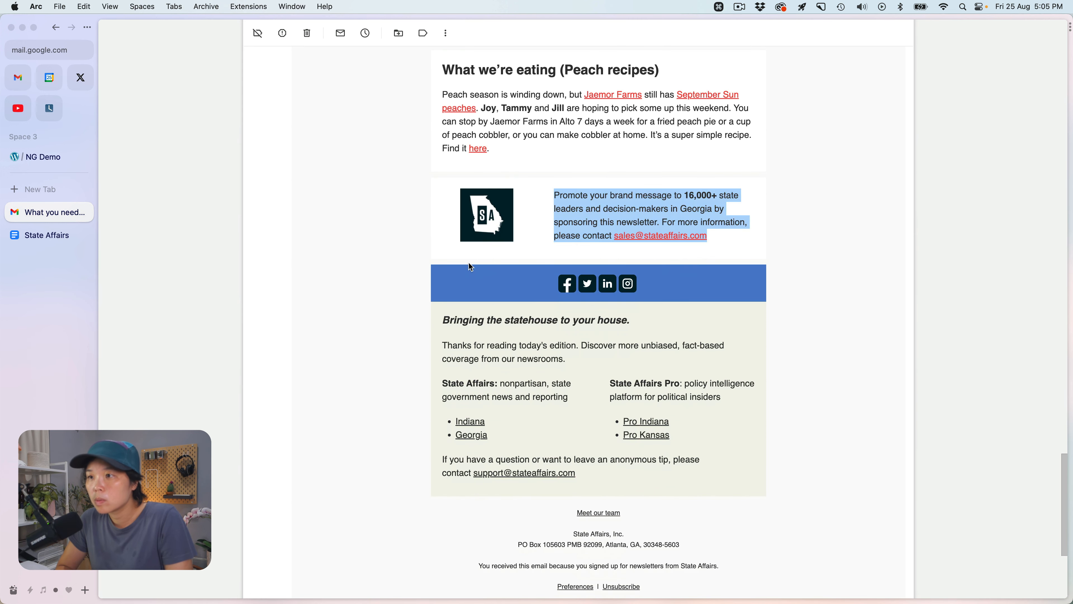
left_click(52, 159)
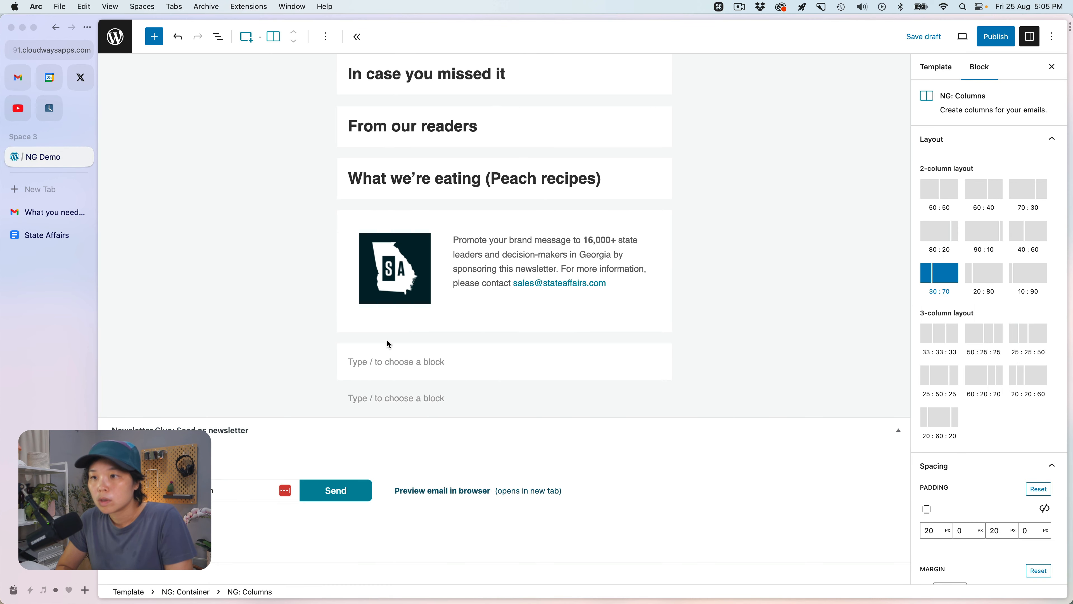
key("super+shift+d")
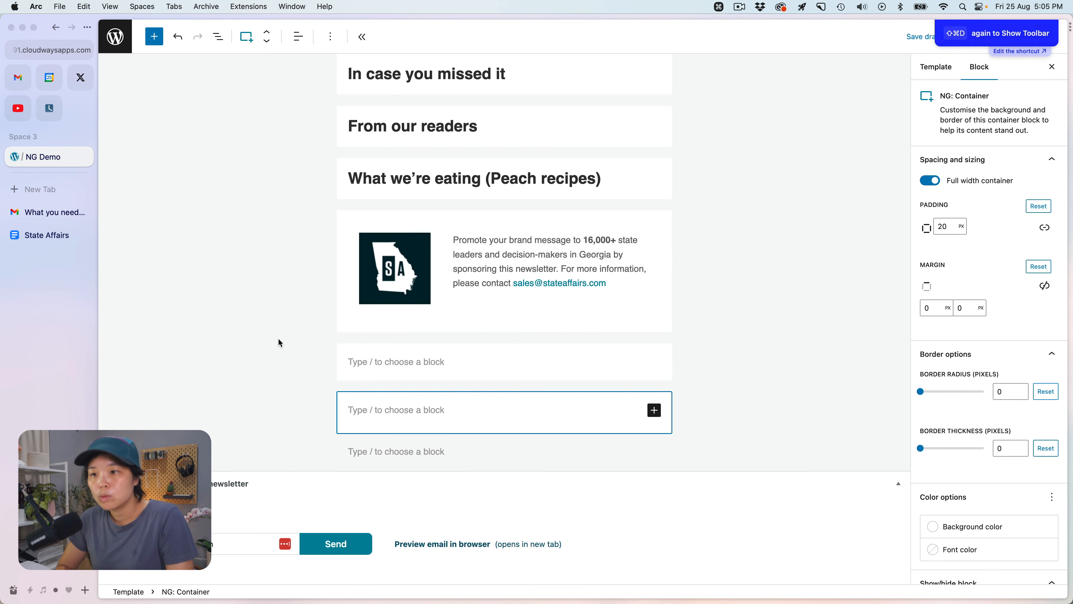
- Set the background color of the empty container directly below the promotion columns to Pale cyan blue
left_click(469, 375)
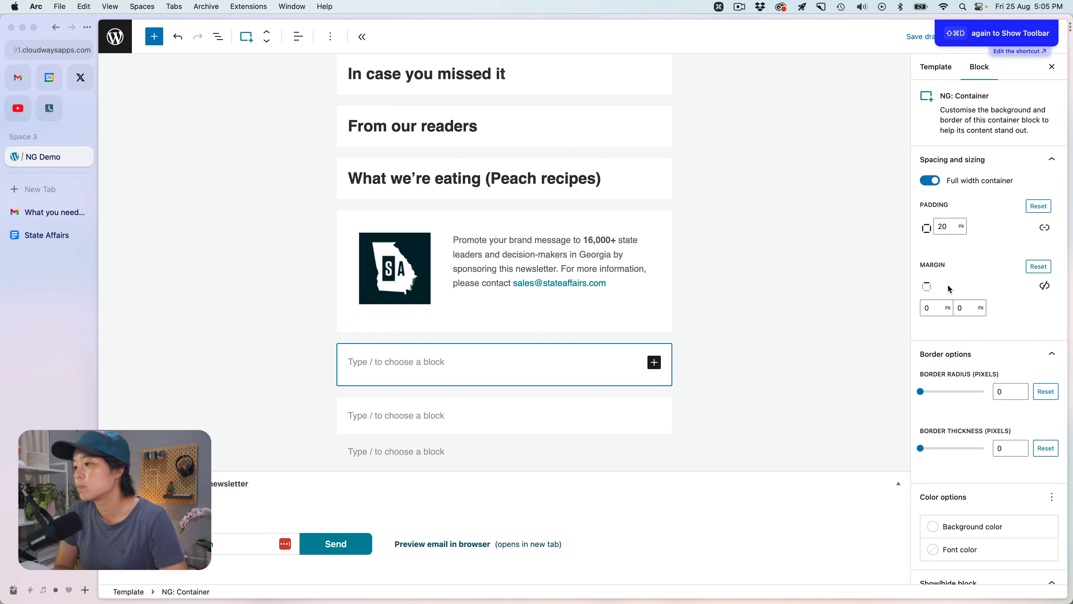
scroll(950, 289, "down", 3)
left_click(975, 438)
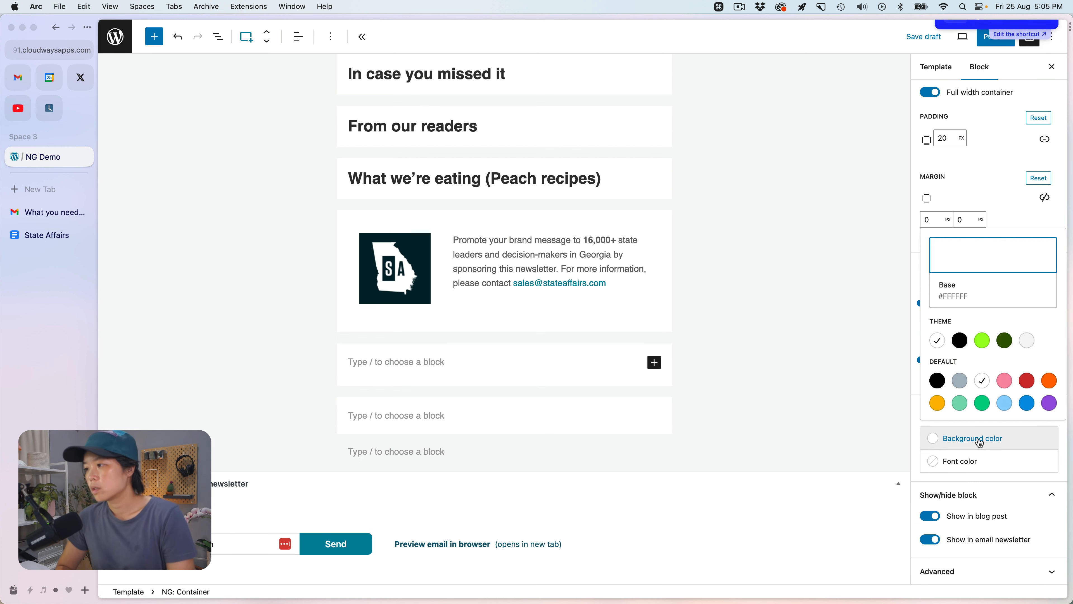
left_click(1023, 409)
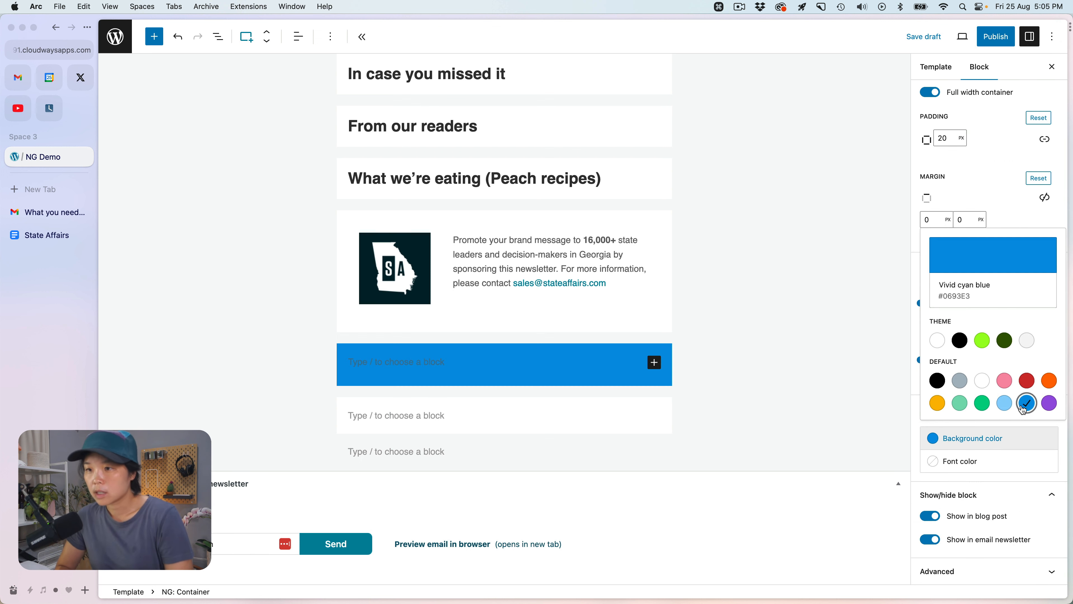
left_click(1005, 404)
- Insert an NG: Social follow block in the blue container after checking the email, and hide its description text
left_click(44, 211)
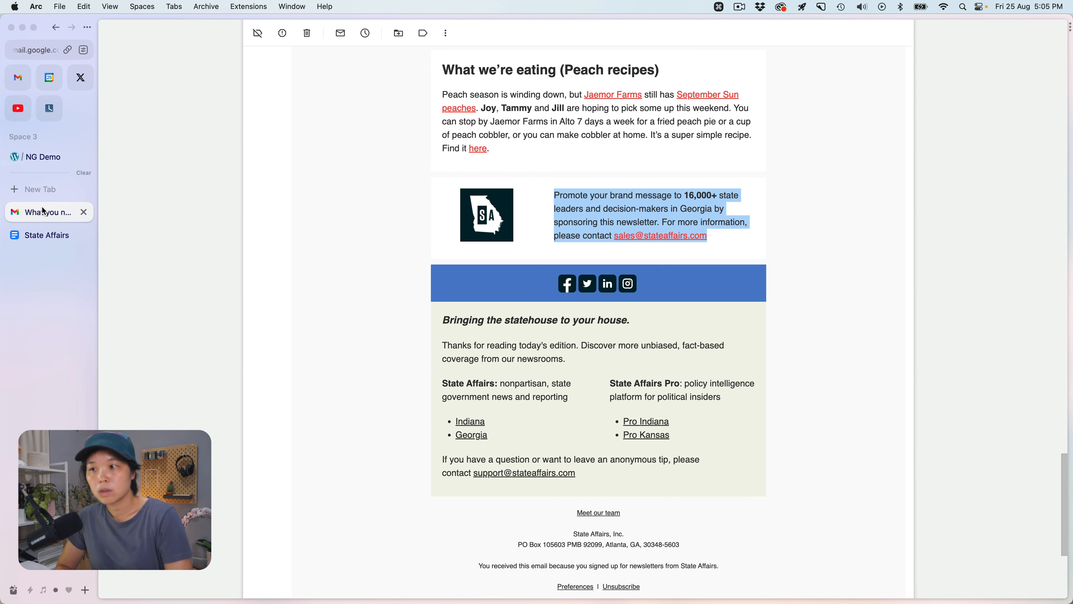
left_click(50, 160)
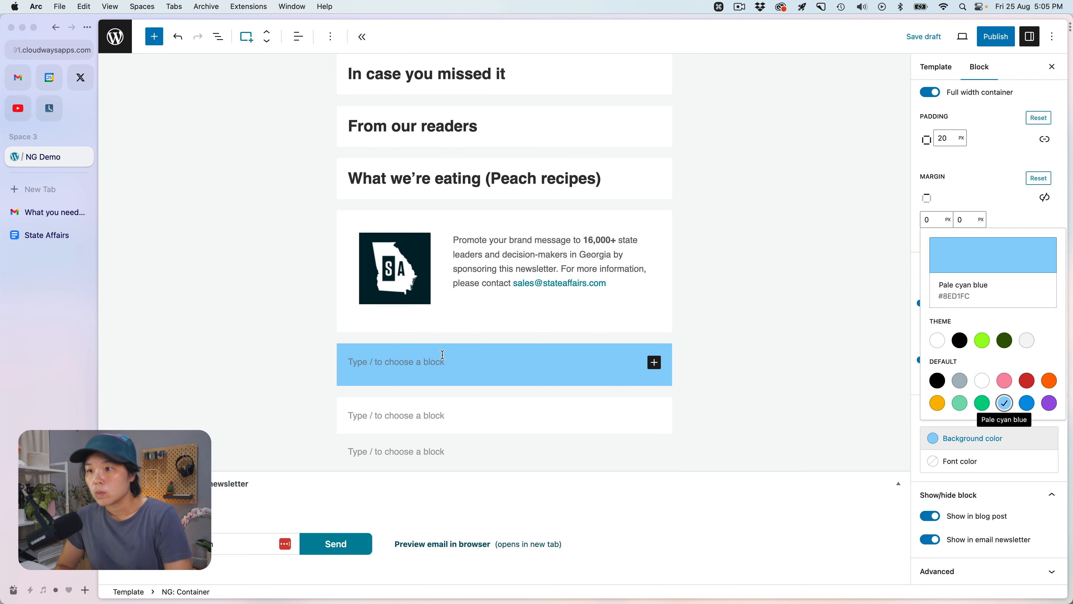
left_click(434, 358)
type("/soci")
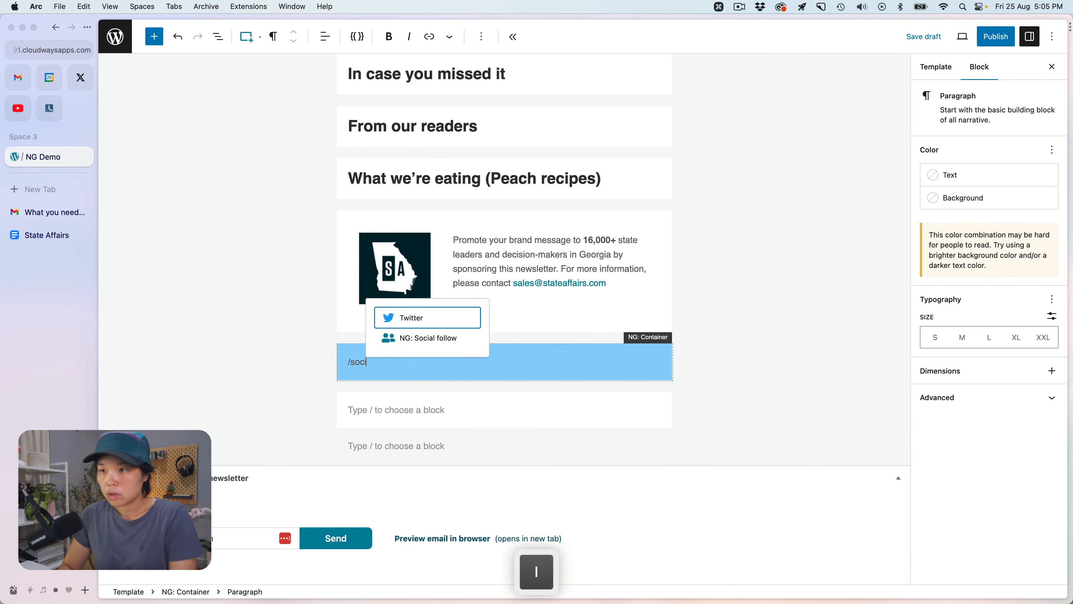
key("Down")
key("Return")
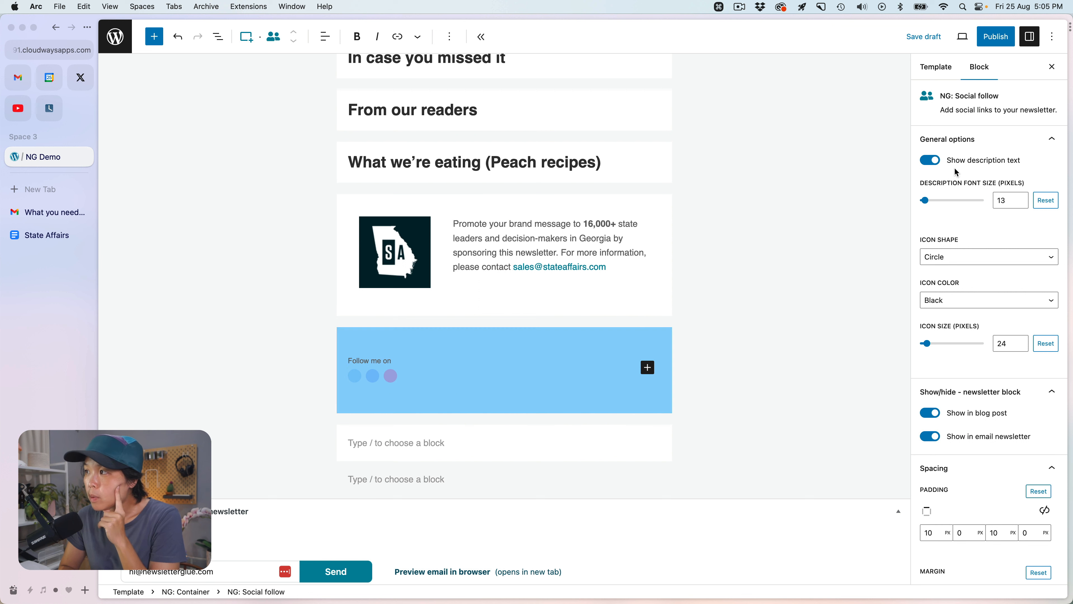
left_click(930, 161)
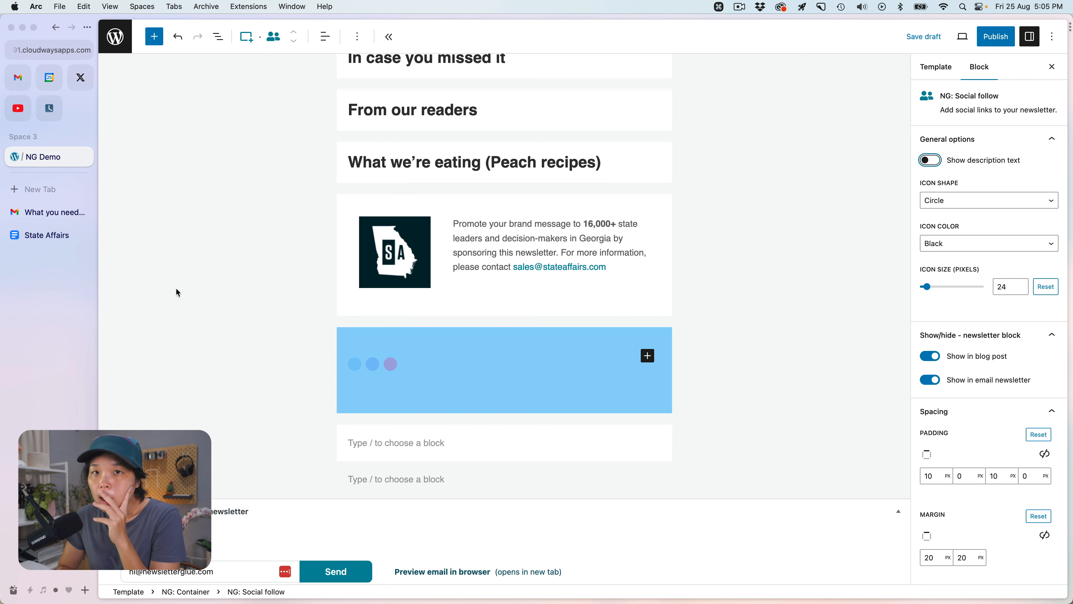
- Check the icon order in the email and add Facebook and Twitter links to the social follow block
left_click(56, 217)
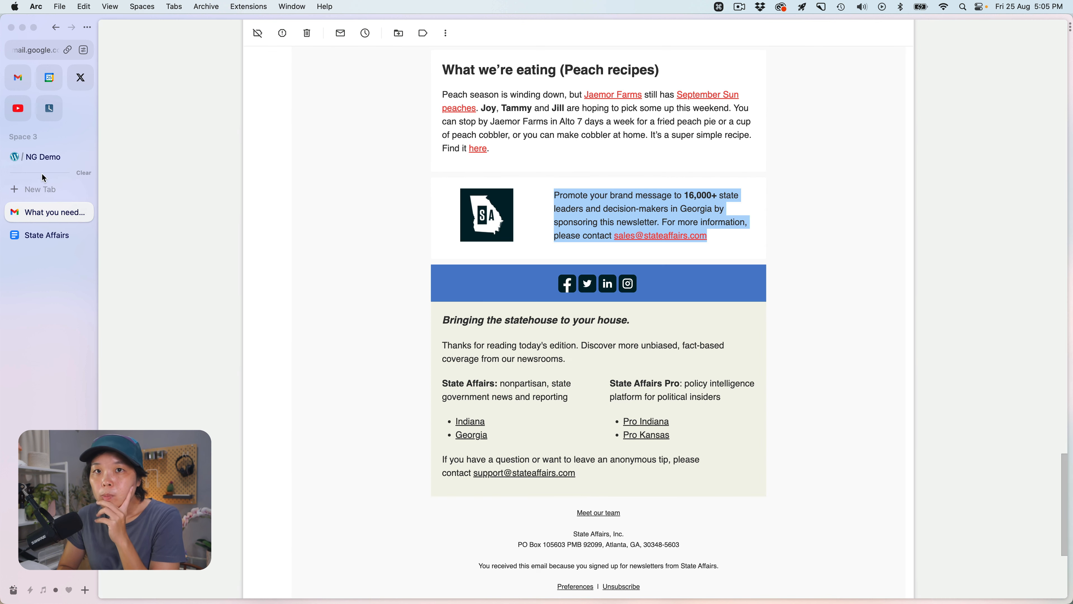
left_click(43, 159)
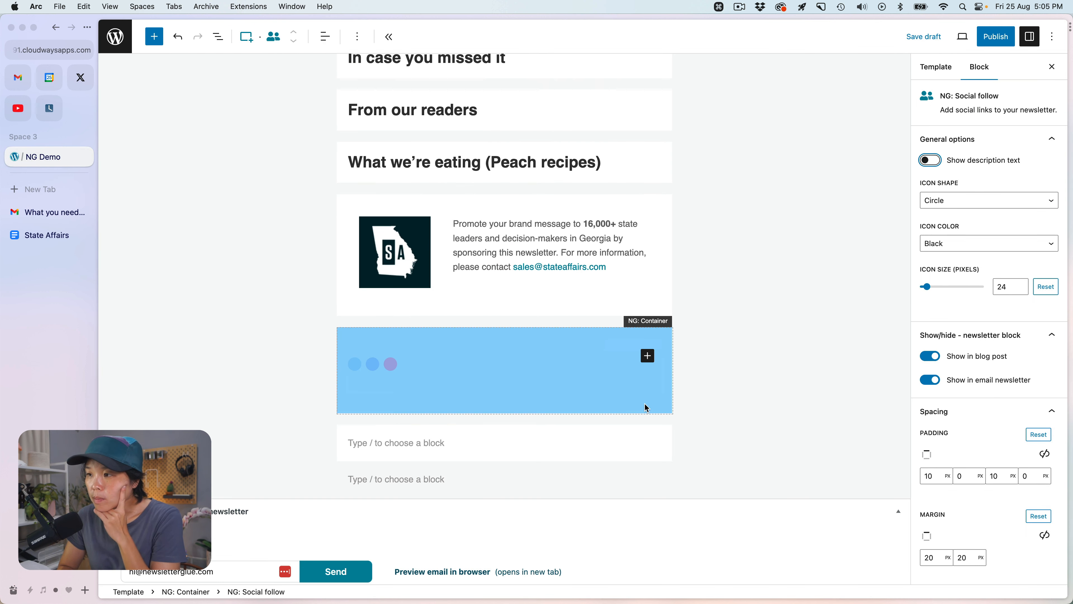
left_click(649, 356)
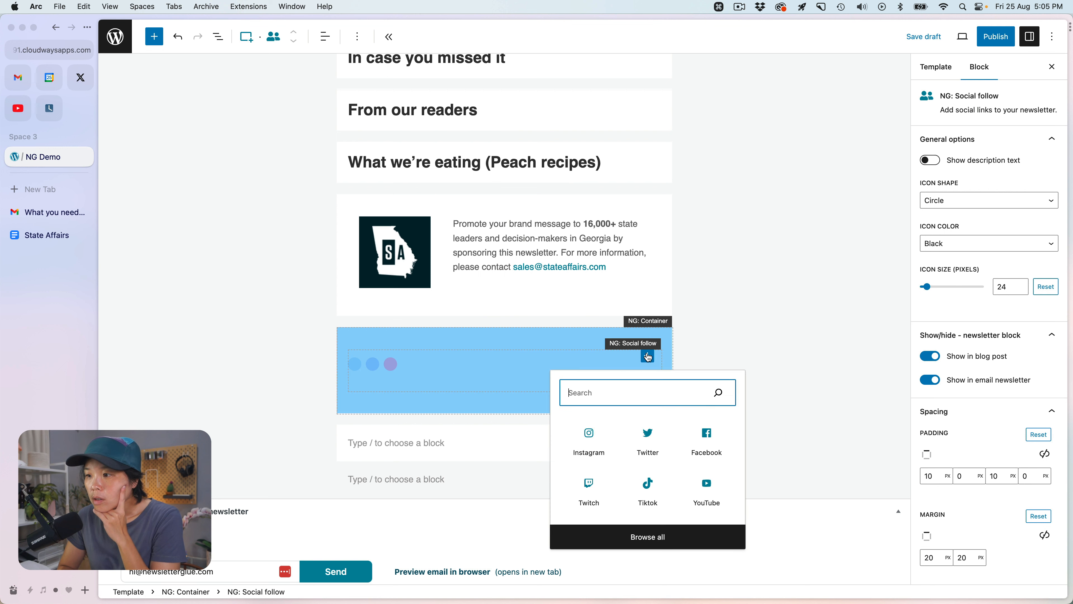
left_click(720, 442)
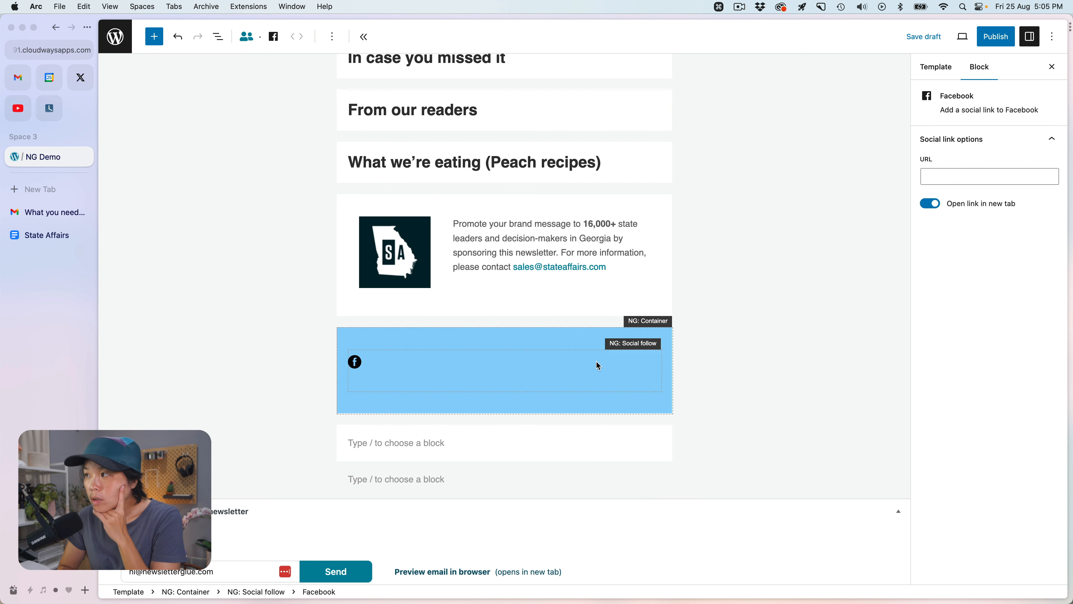
left_click(613, 368)
left_click(648, 357)
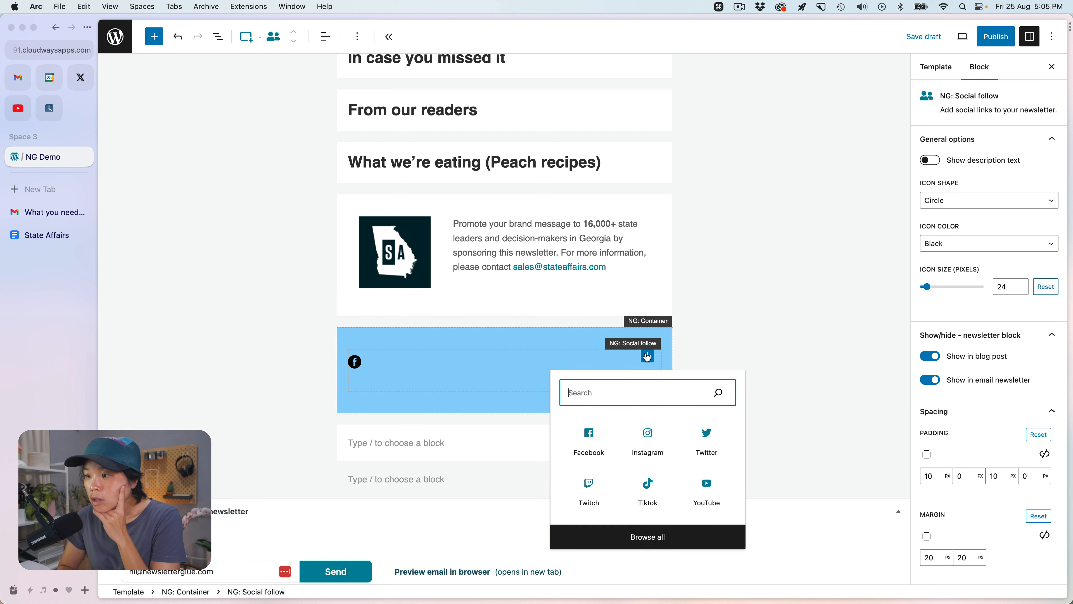
left_click(702, 442)
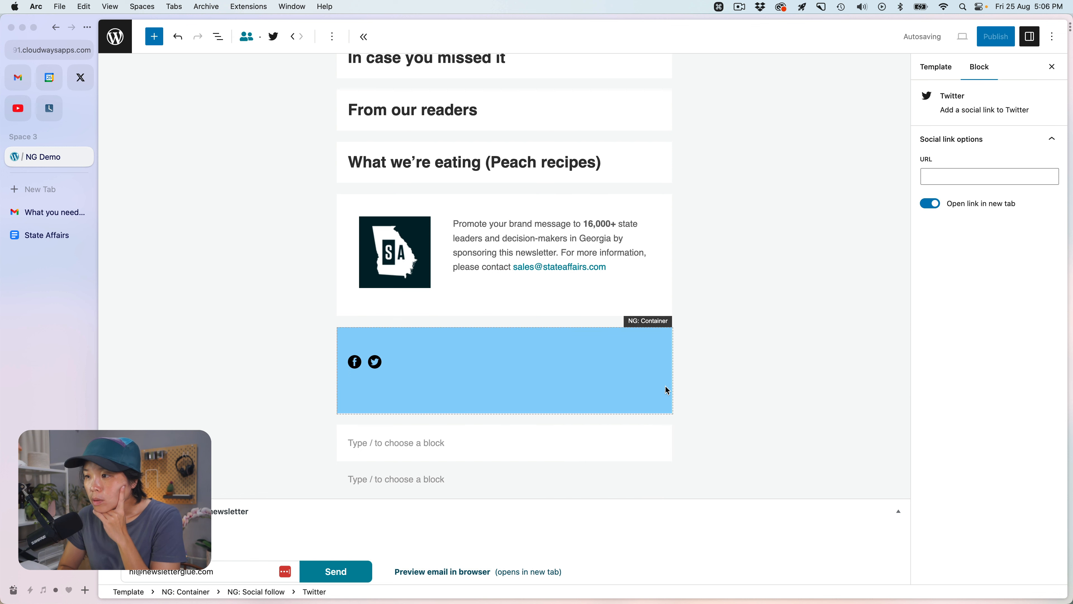
- Add LinkedIn and Instagram links after the Twitter icon in the social follow block
left_click(642, 354)
left_click(648, 356)
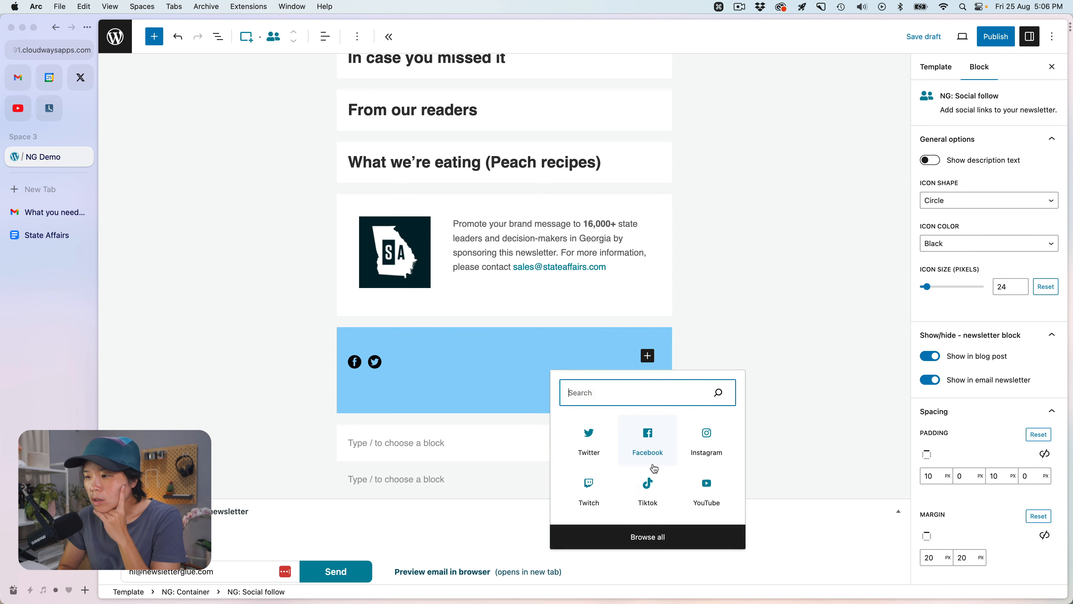
left_click(716, 536)
left_click(138, 249)
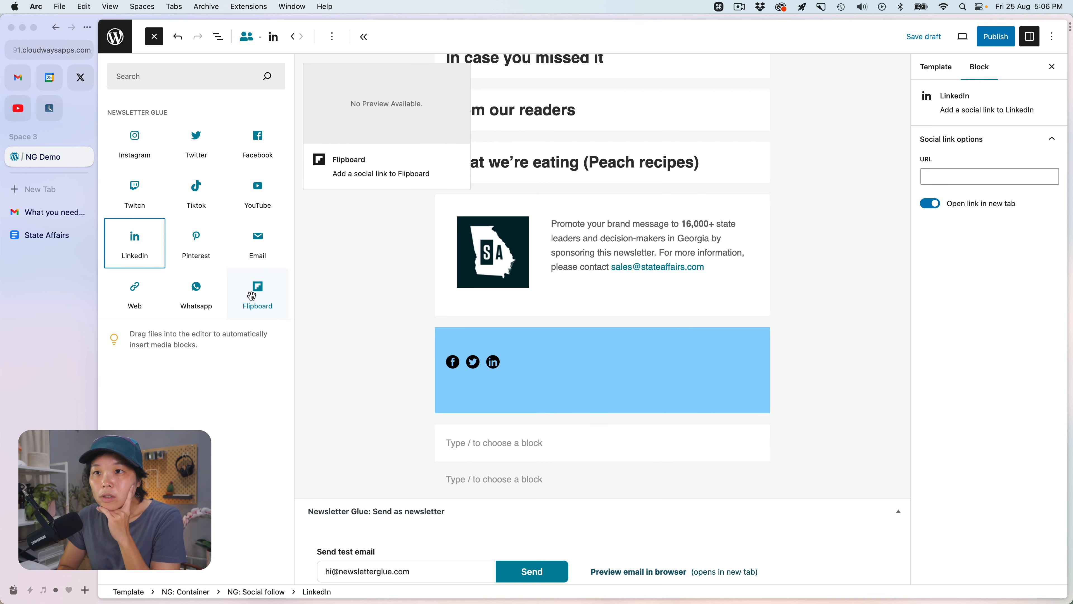
left_click(135, 148)
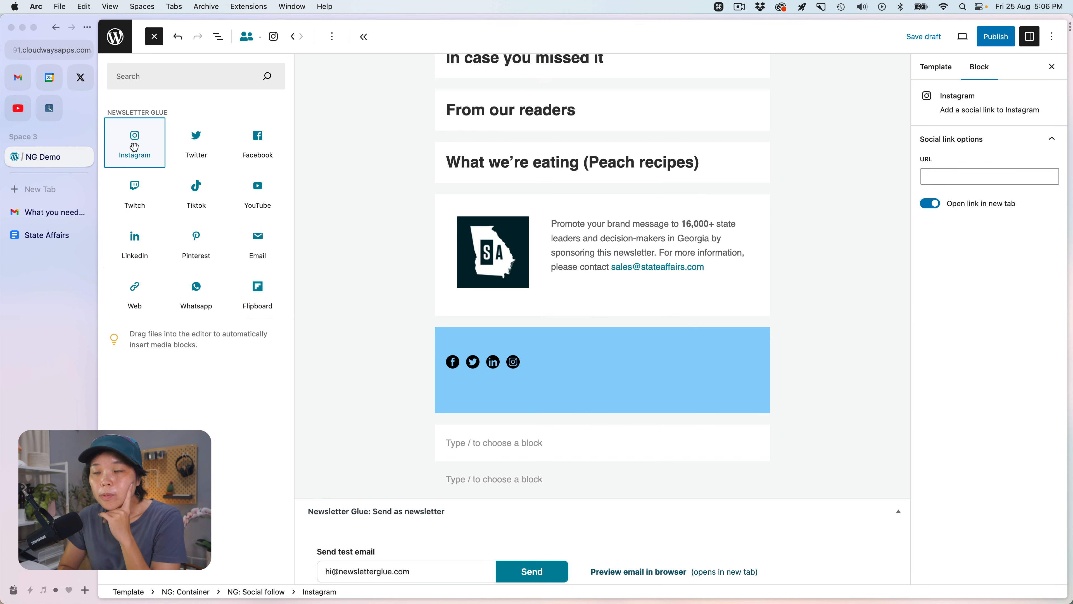
- Compare the social icons with the email and set their icon shape to Rounded square
left_click(46, 215)
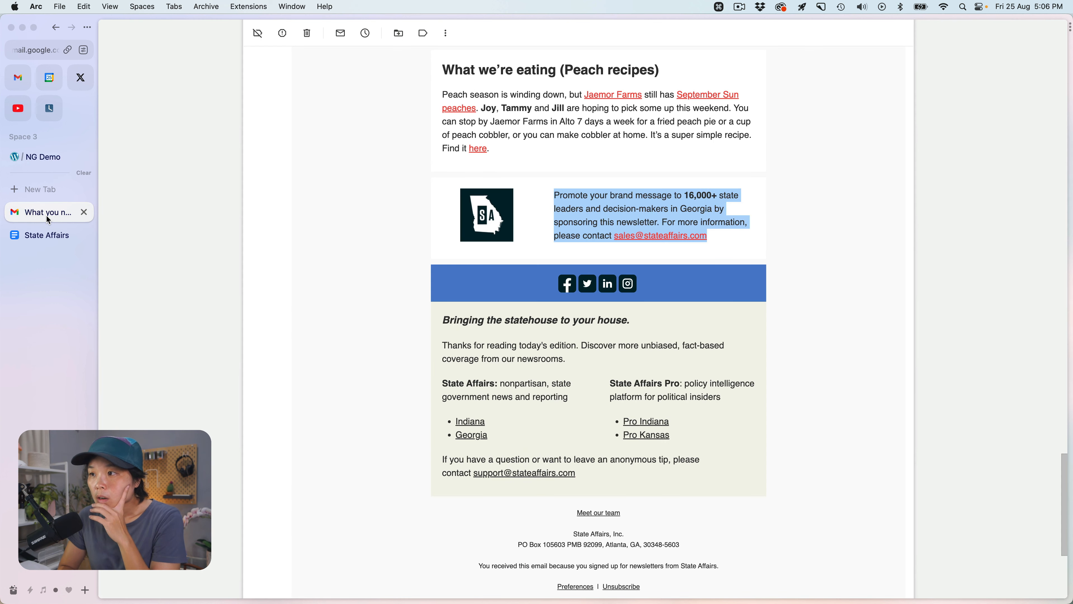
left_click(49, 158)
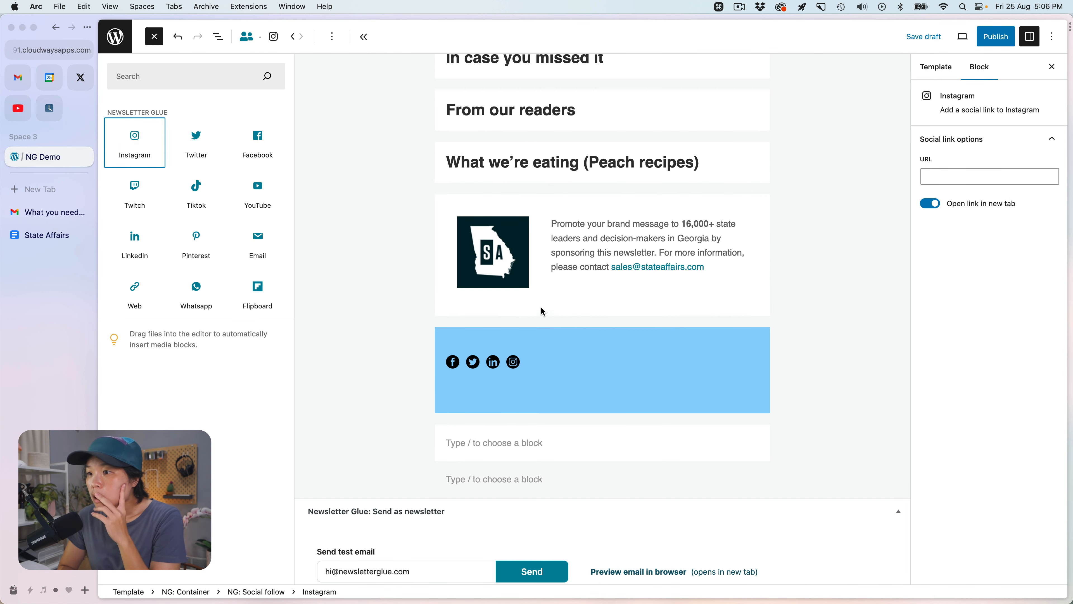
left_click(537, 363)
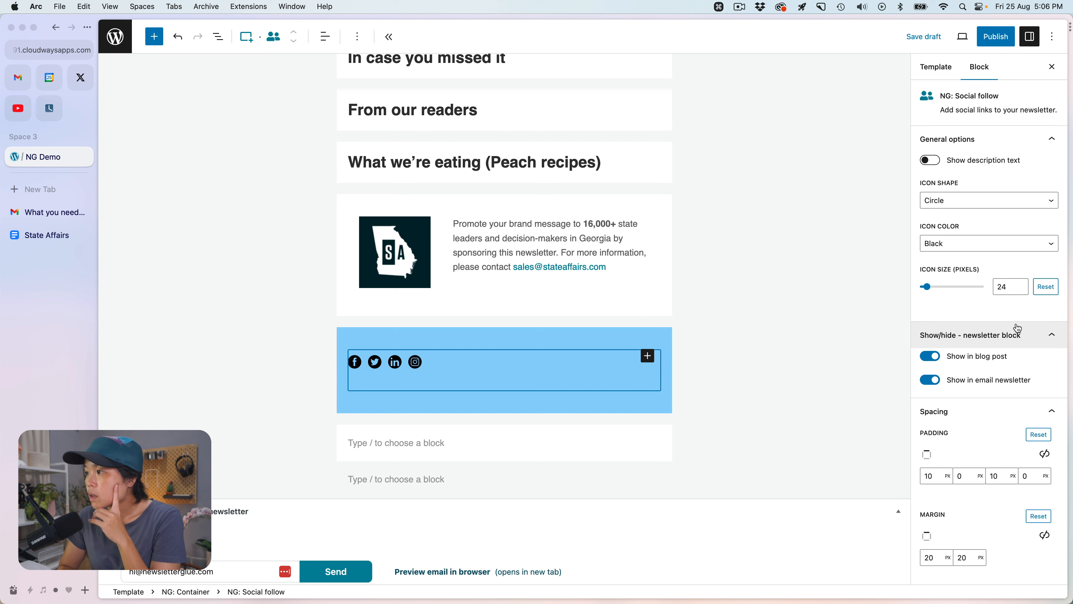
left_click(966, 202)
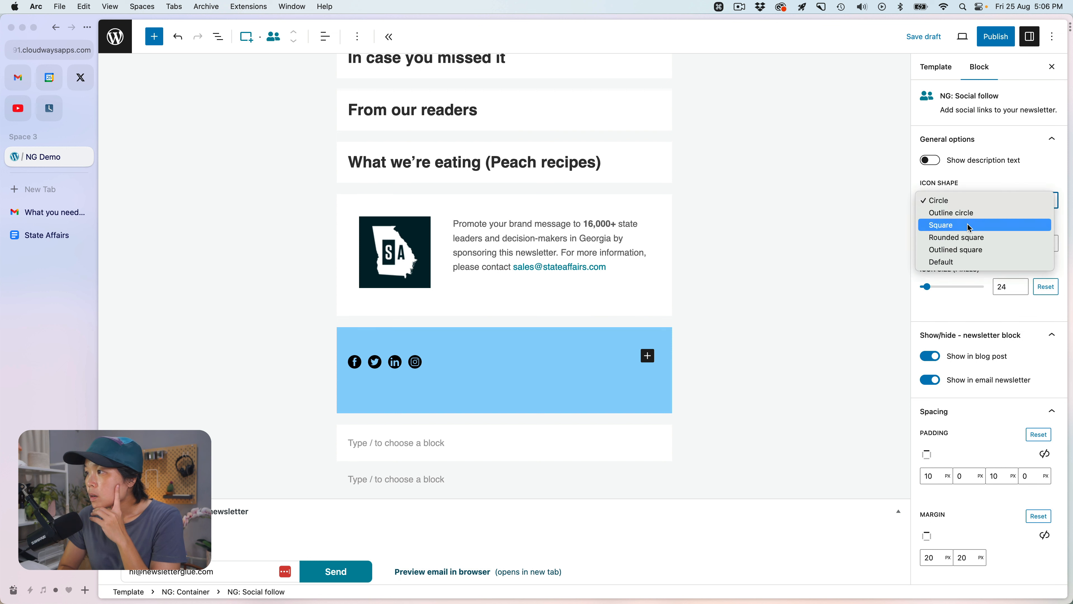
left_click(973, 239)
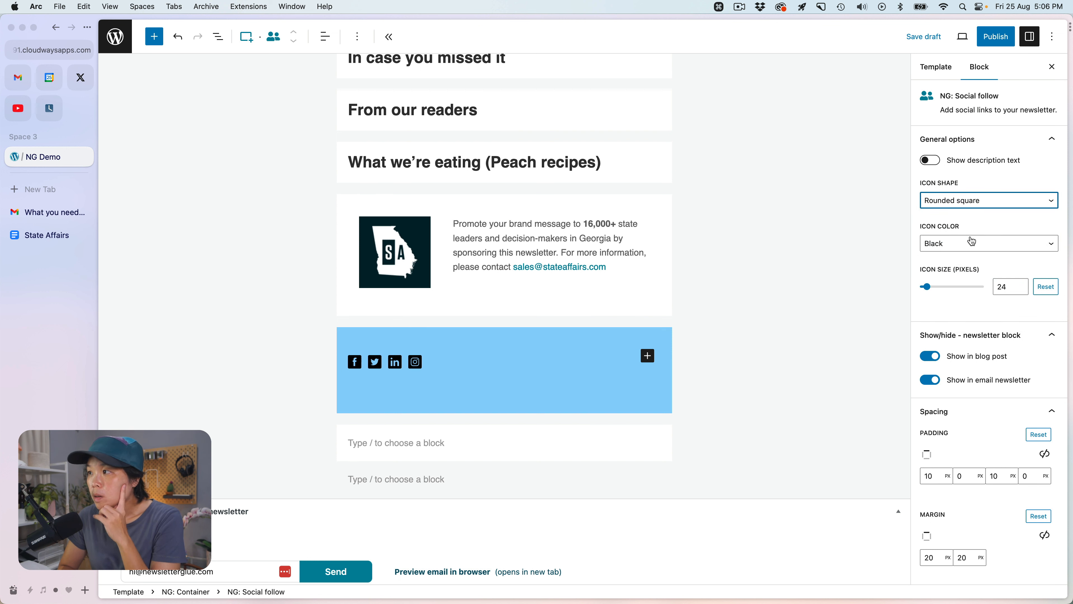
- Compare the icons with the email again, set their size to 32 pixels and center them in the blue container
left_click(52, 213)
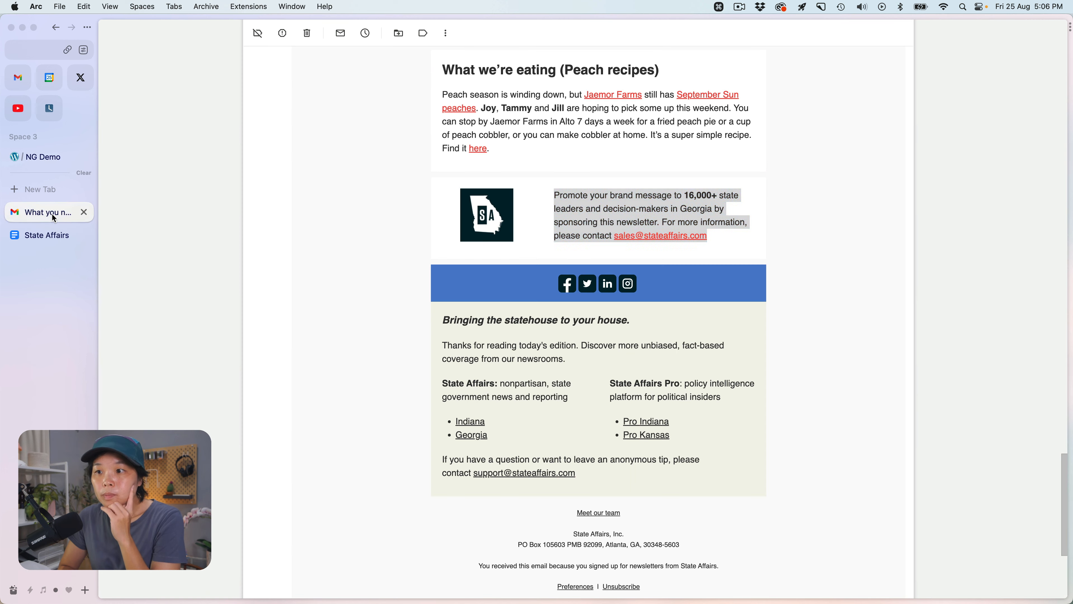
left_click(53, 158)
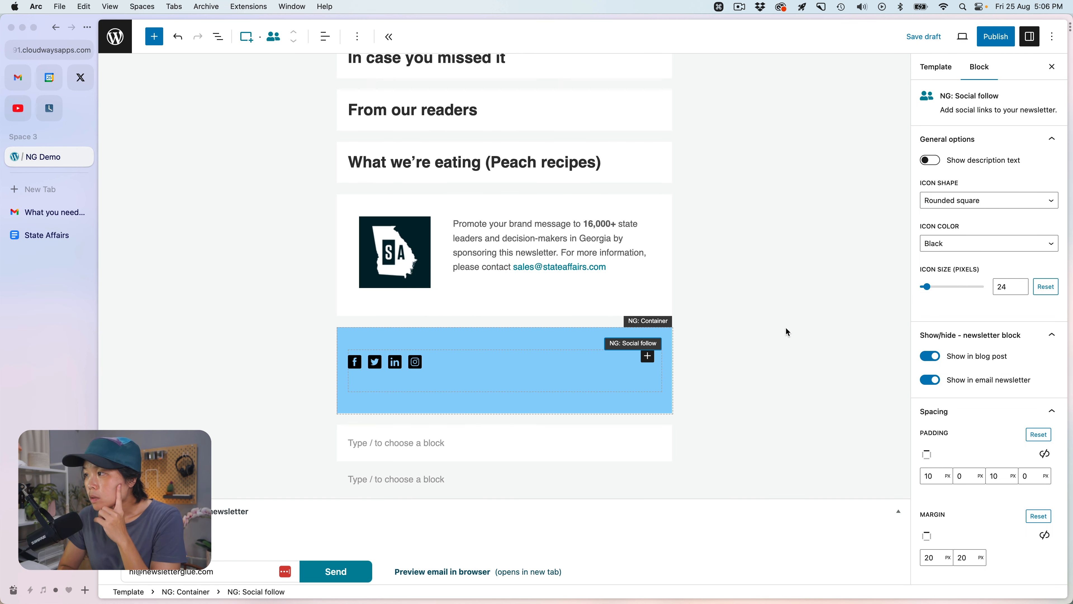
left_click_drag(925, 286, 934, 289)
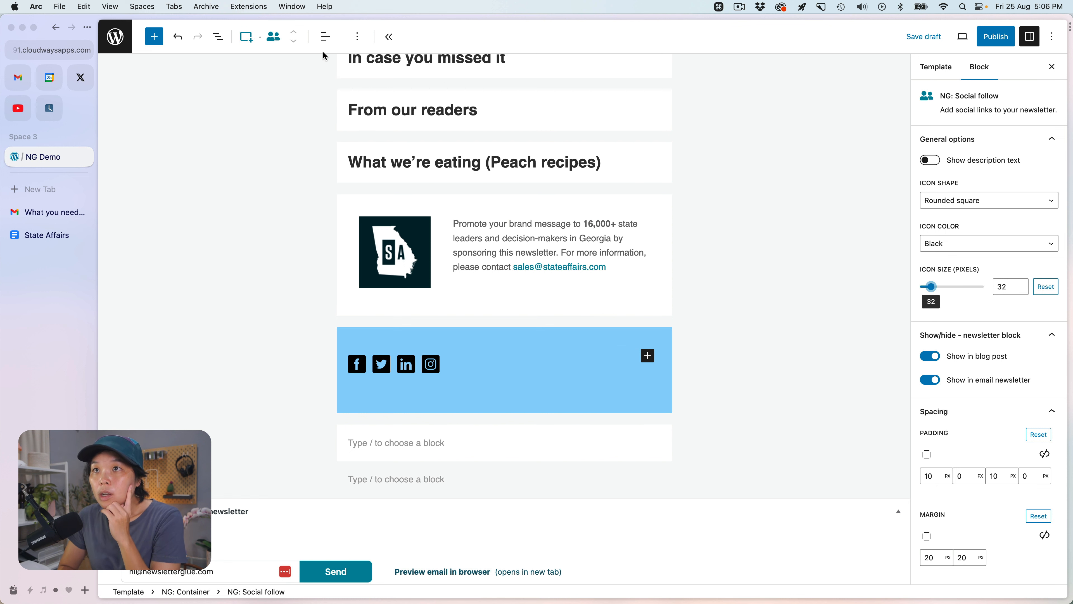
left_click(325, 36)
left_click(362, 92)
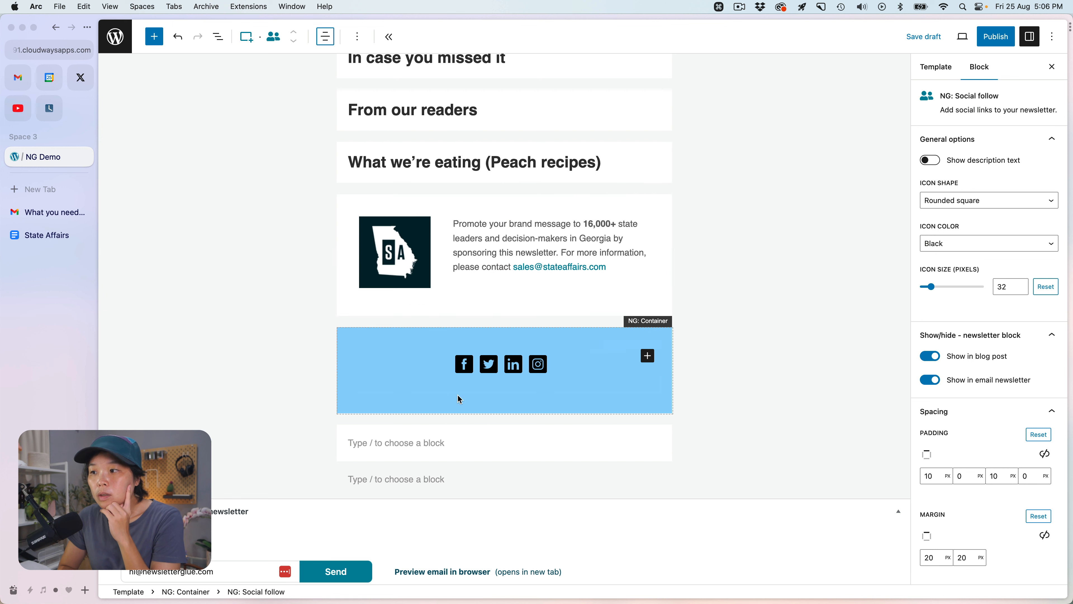
- Compare the blue social container with the email's icon bar and set the container's padding to 0 px
left_click(514, 411)
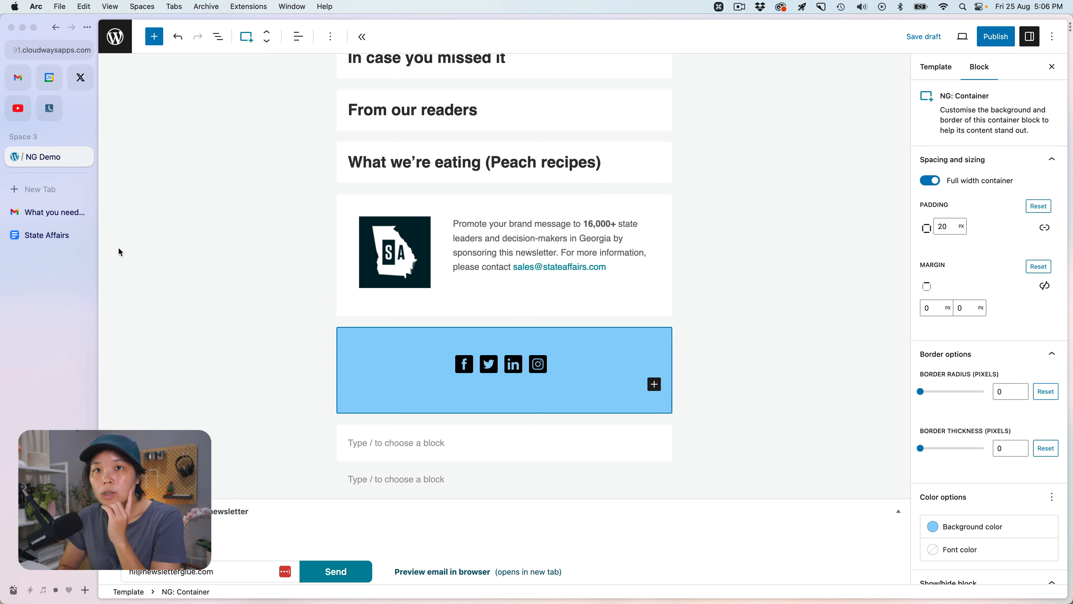
left_click(41, 211)
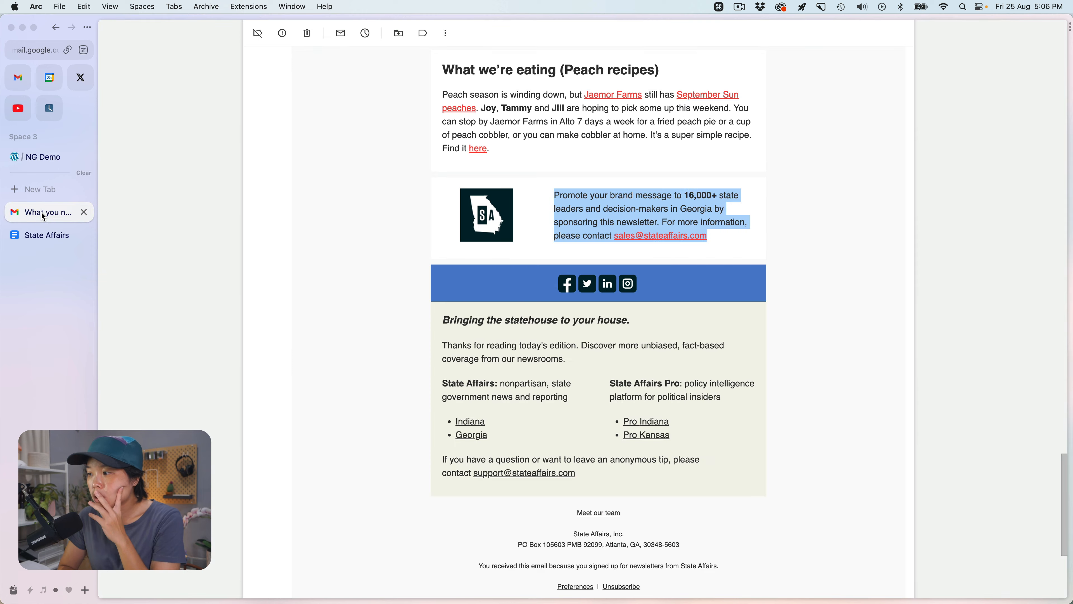
left_click(42, 157)
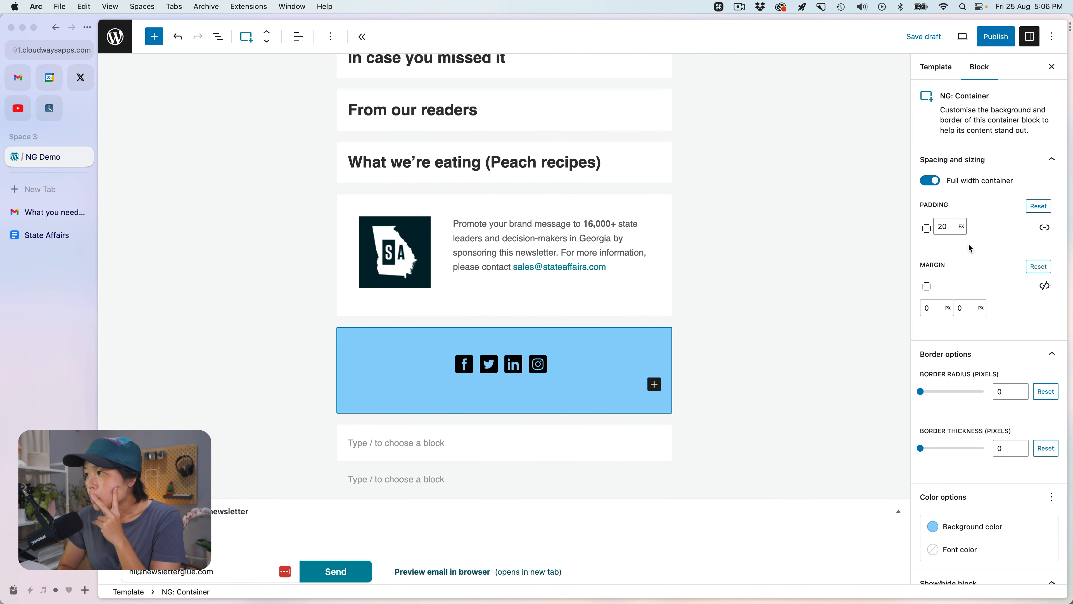
double_click(946, 229)
type("0")
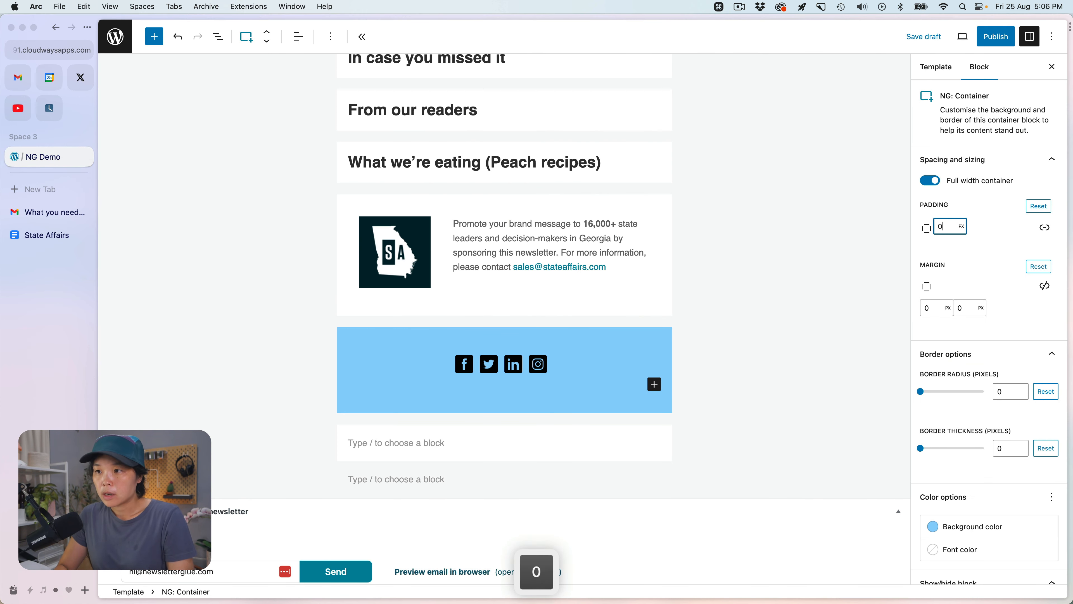
key("Tab")
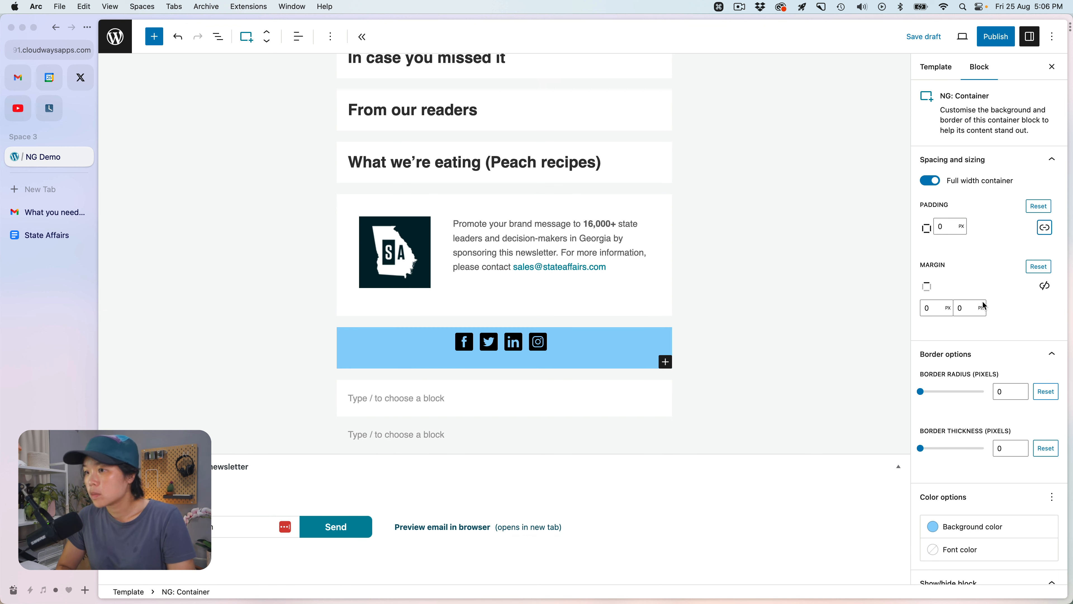
- Save the draft and preview the email in the browser to check the height of the blue social bar
left_click(917, 38)
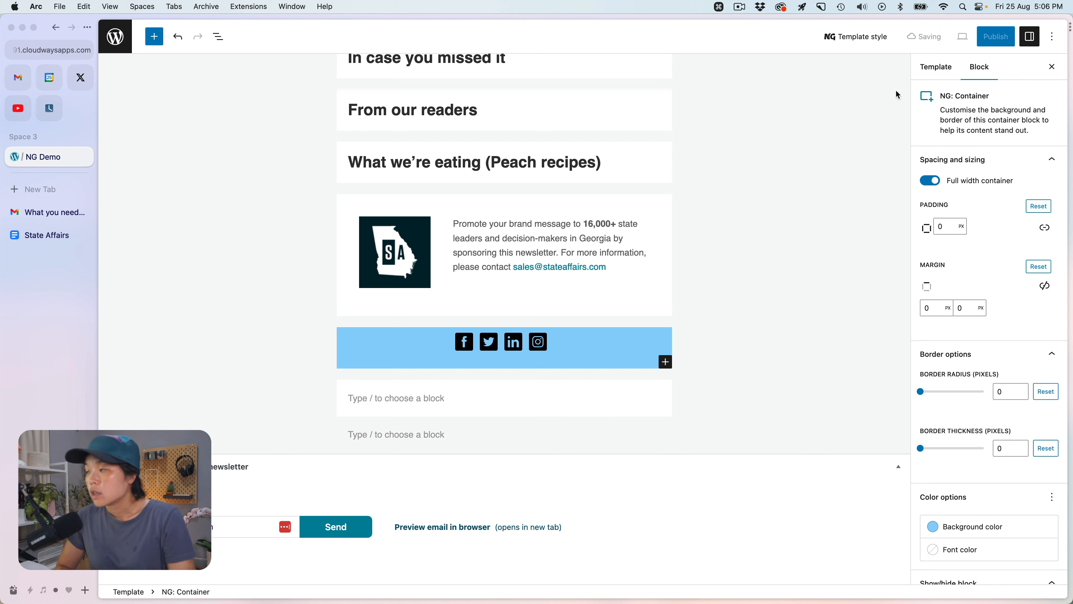
scroll(620, 508, "down", 1)
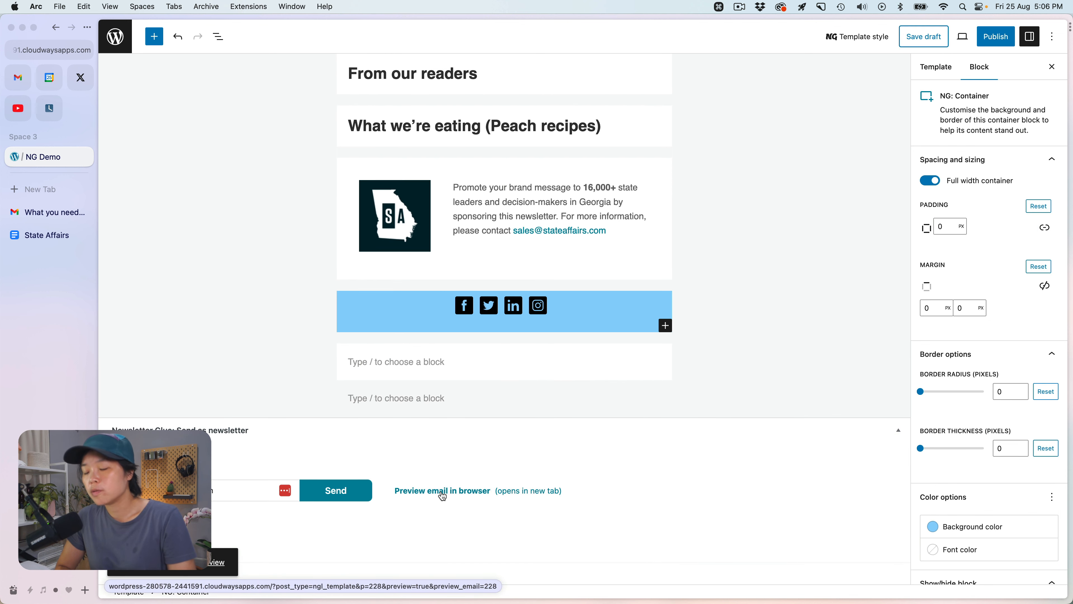
left_click(442, 495)
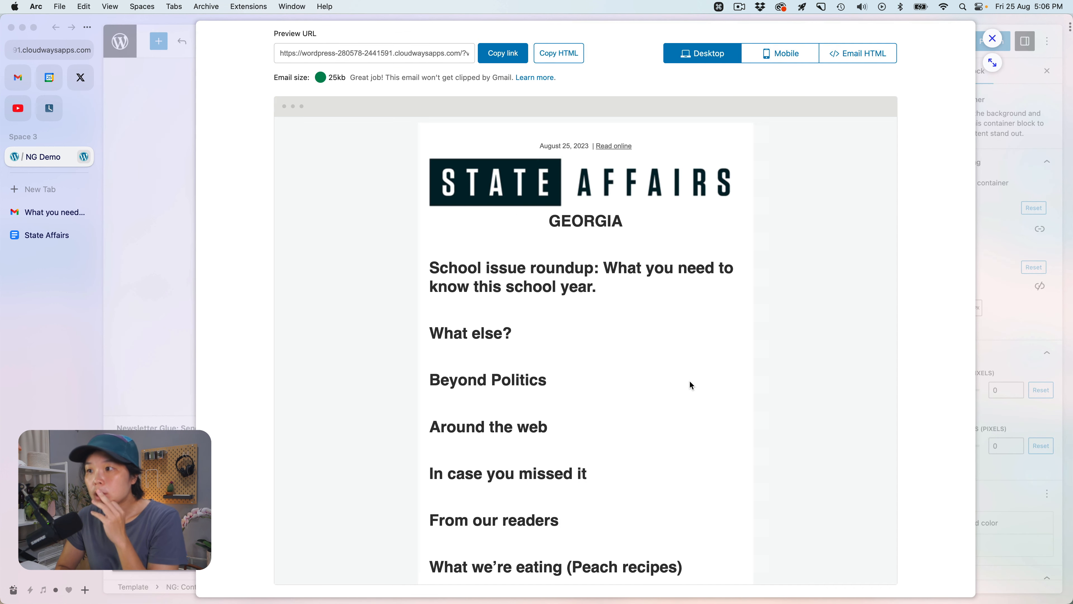
scroll(690, 382, "down", 5)
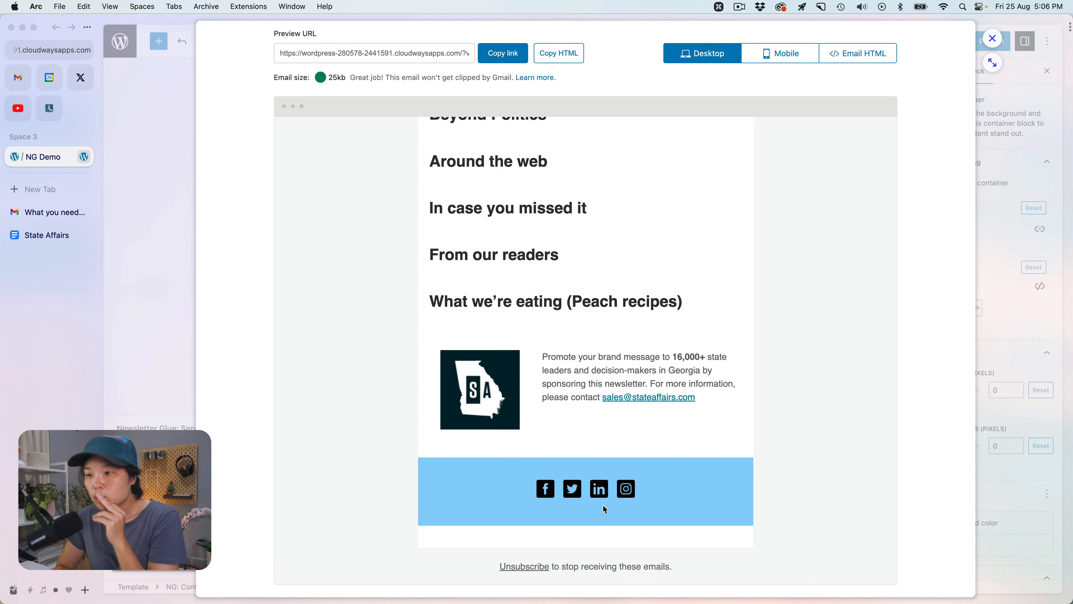
left_click(162, 332)
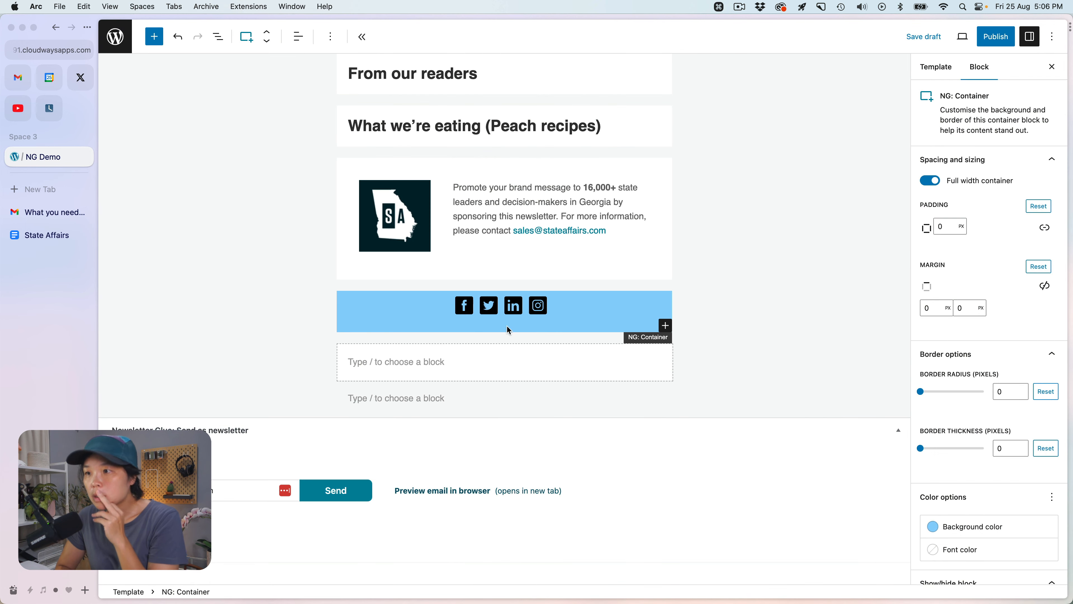
- Set the social follow block's top and bottom padding to 5 px each
left_click(625, 327)
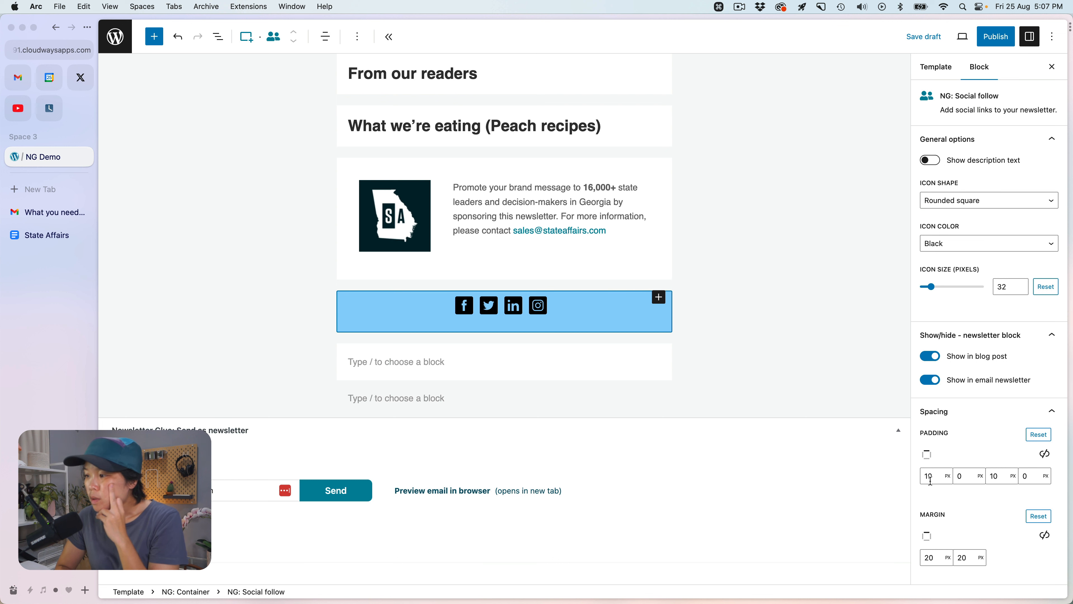
scroll(970, 541, "down", 2)
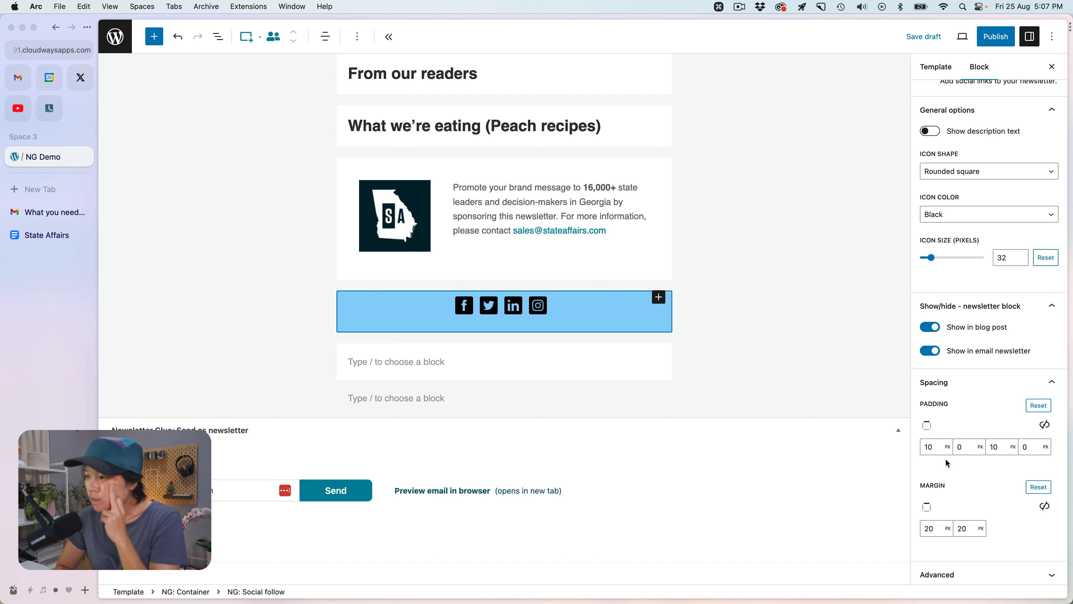
double_click(937, 446)
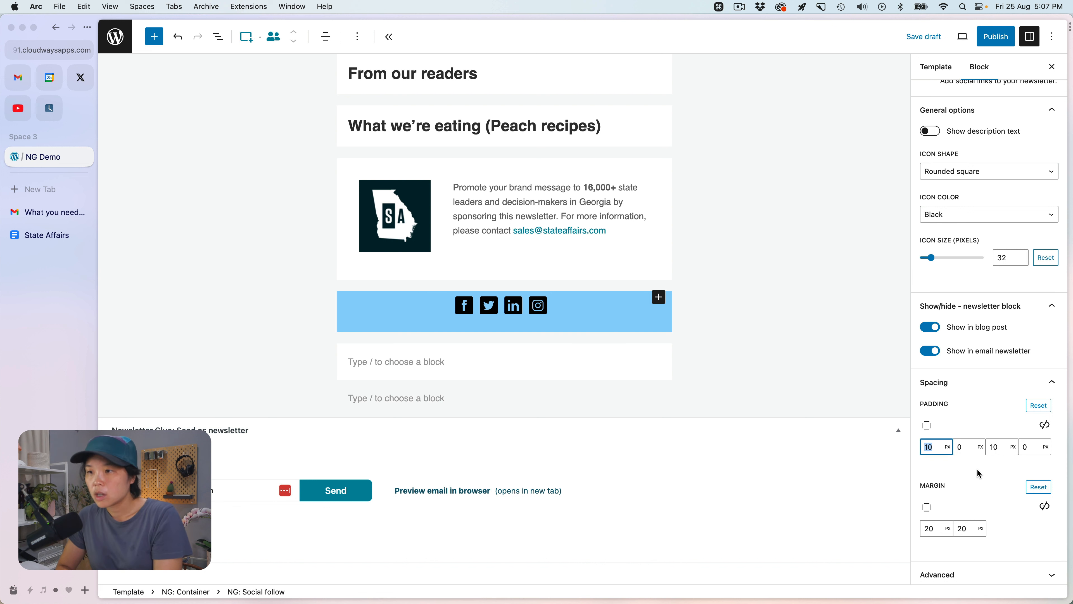
type("5")
double_click(1002, 446)
type("5")
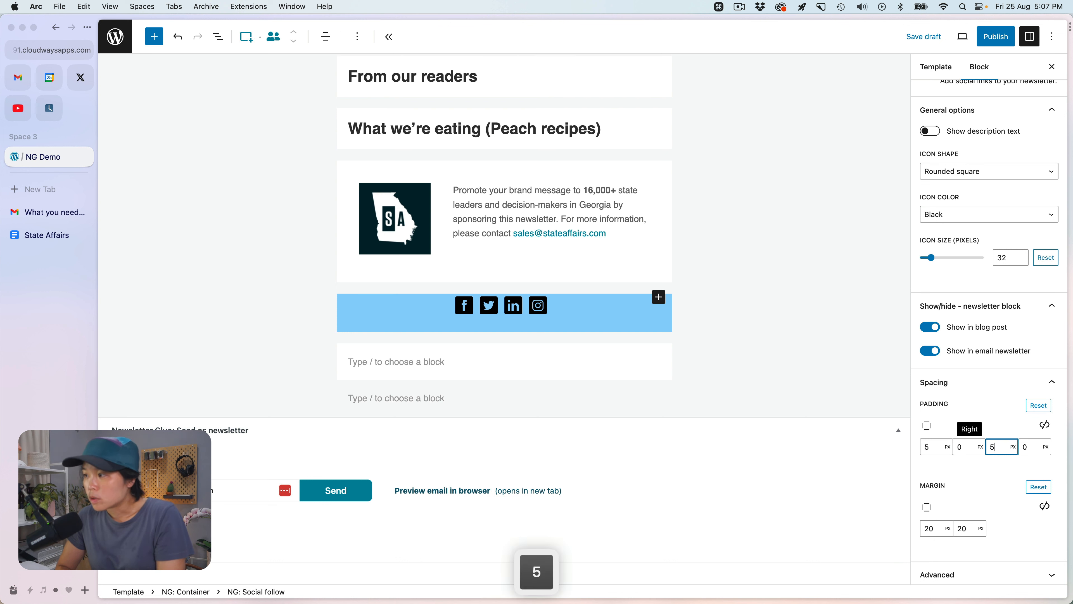
key("Tab")
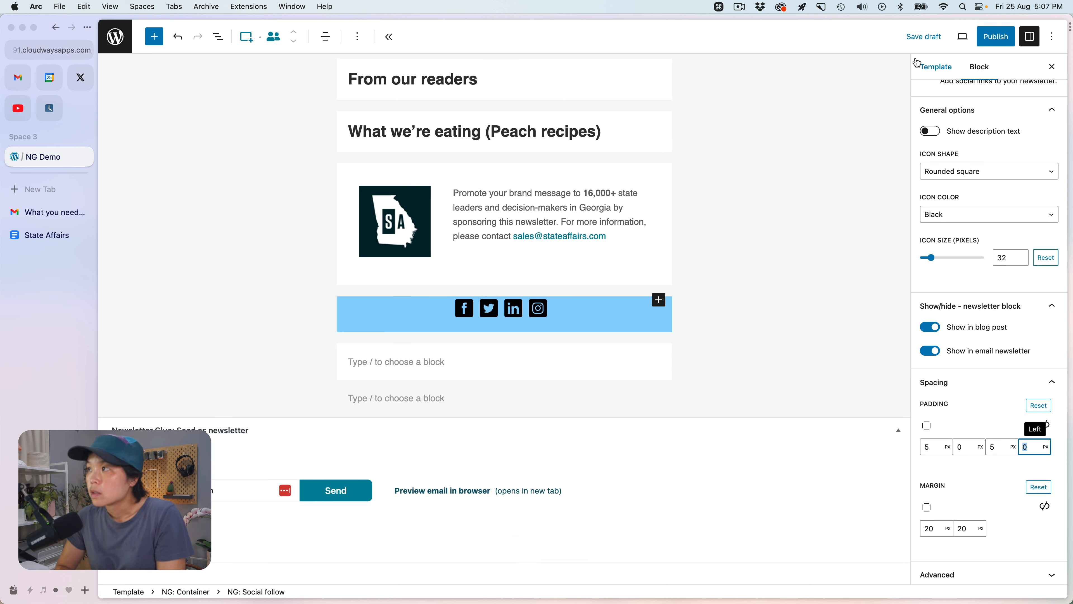
- Save the draft and check the social bar's reduced padding in the browser email preview
left_click(917, 38)
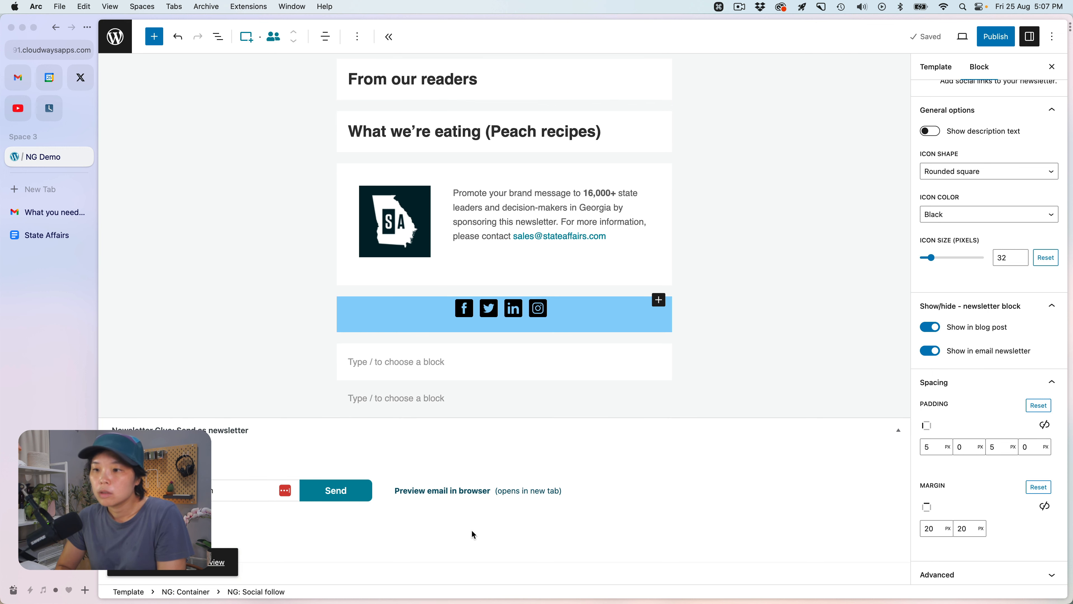
left_click(445, 486)
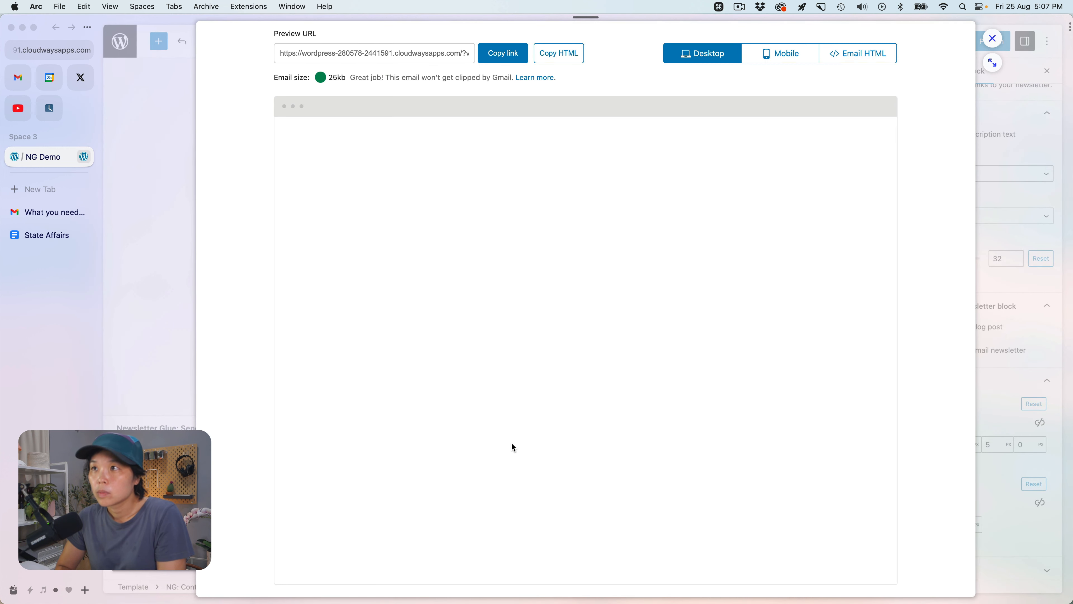
scroll(543, 412, "down", 5)
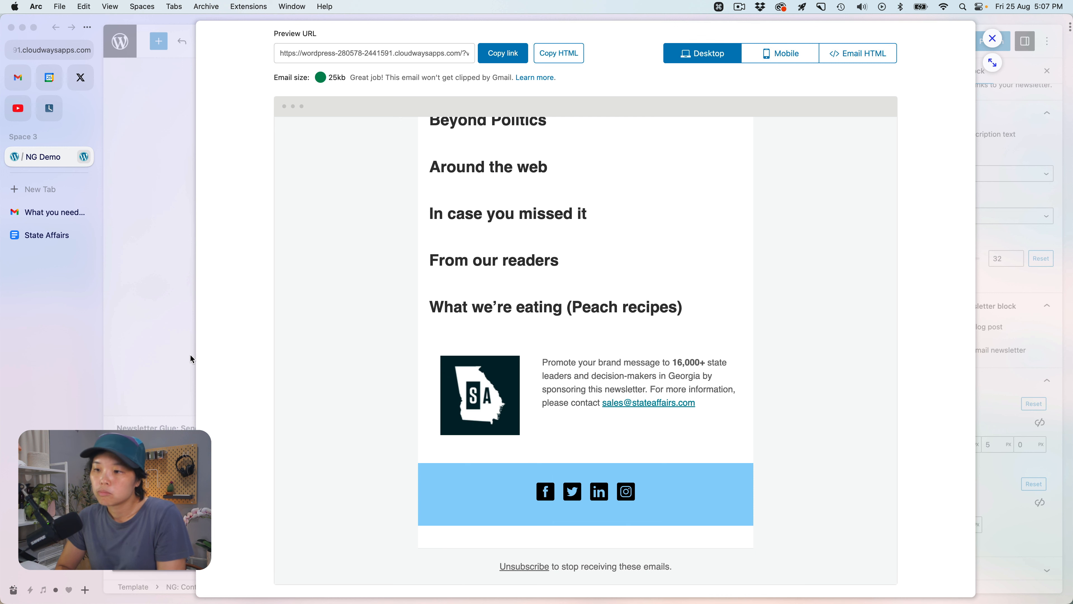
left_click(142, 344)
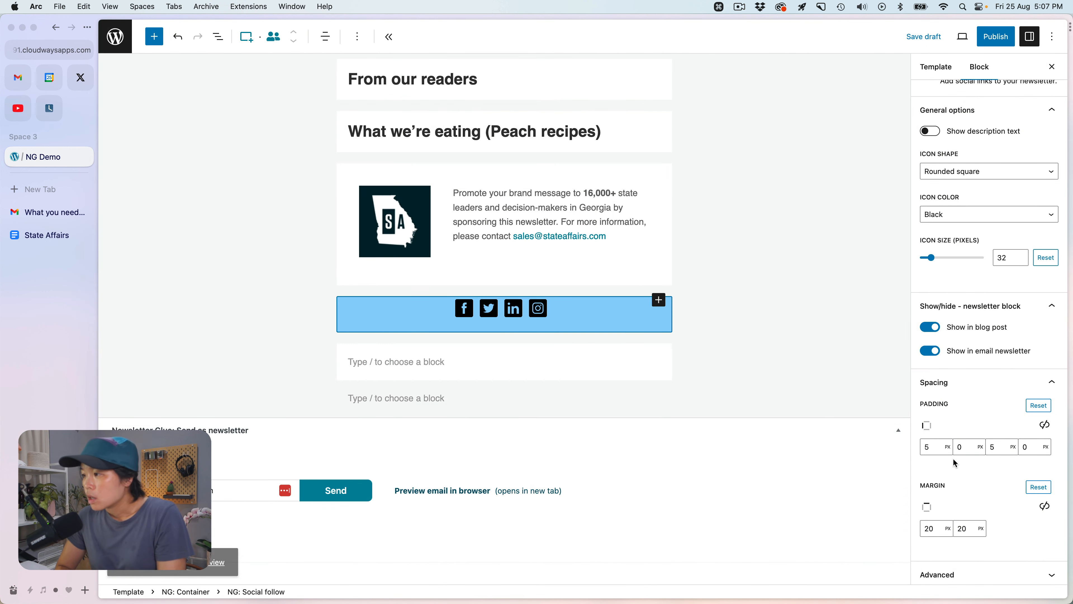
- Set the social follow block's top and bottom padding to 0 px
left_click(935, 446)
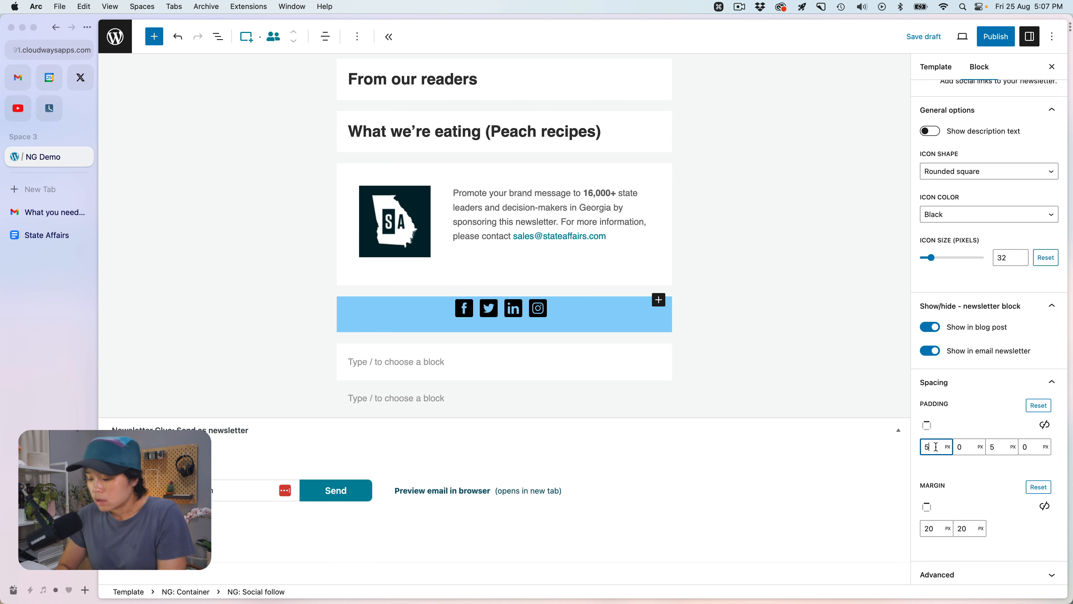
key("BackSpace")
type("0")
key("Tab")
key("Tab")
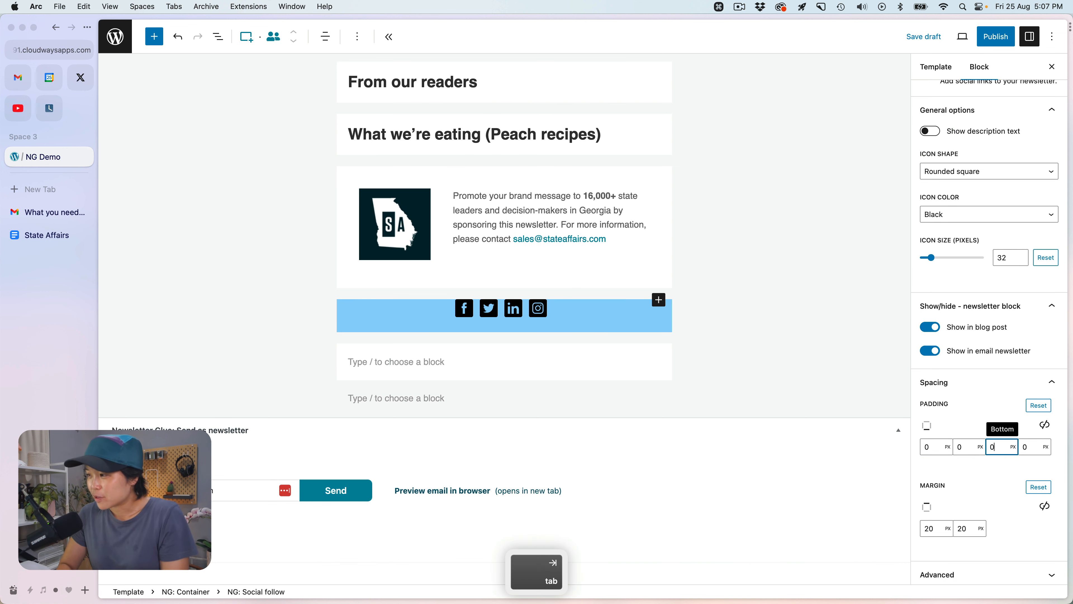
type("0")
- Save the draft, preview the email and compare the social bar's height with the original State Affairs email
left_click(927, 38)
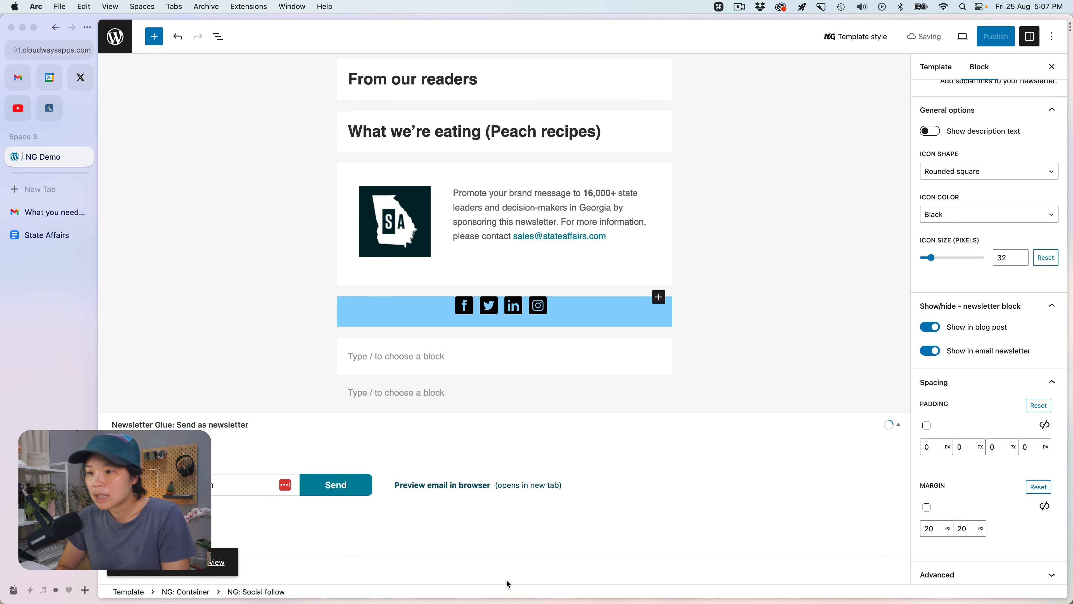
key("super+s")
left_click(439, 491)
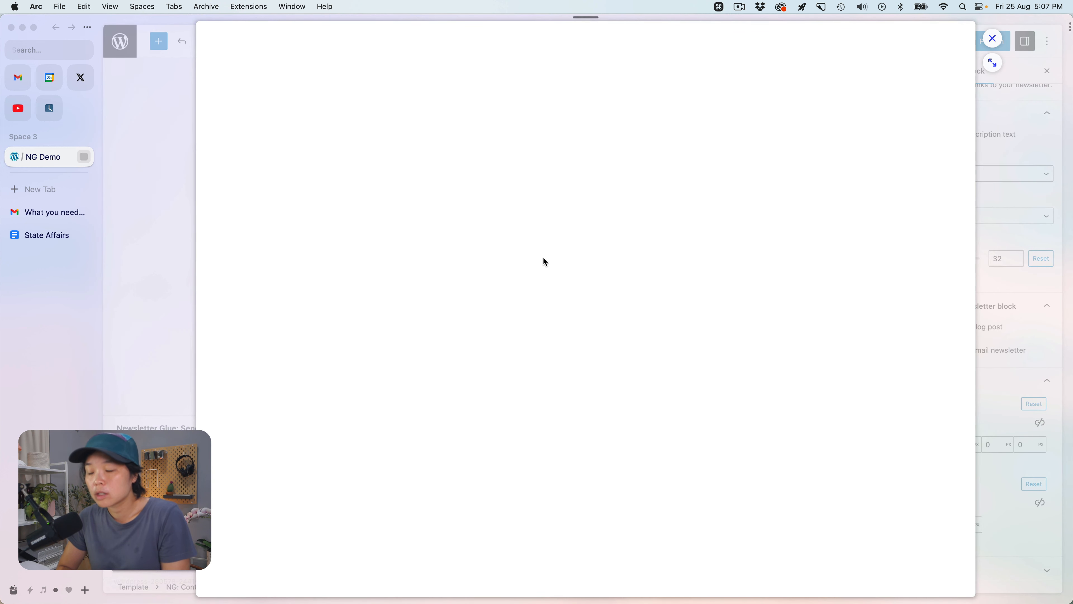
scroll(690, 444, "down", 6)
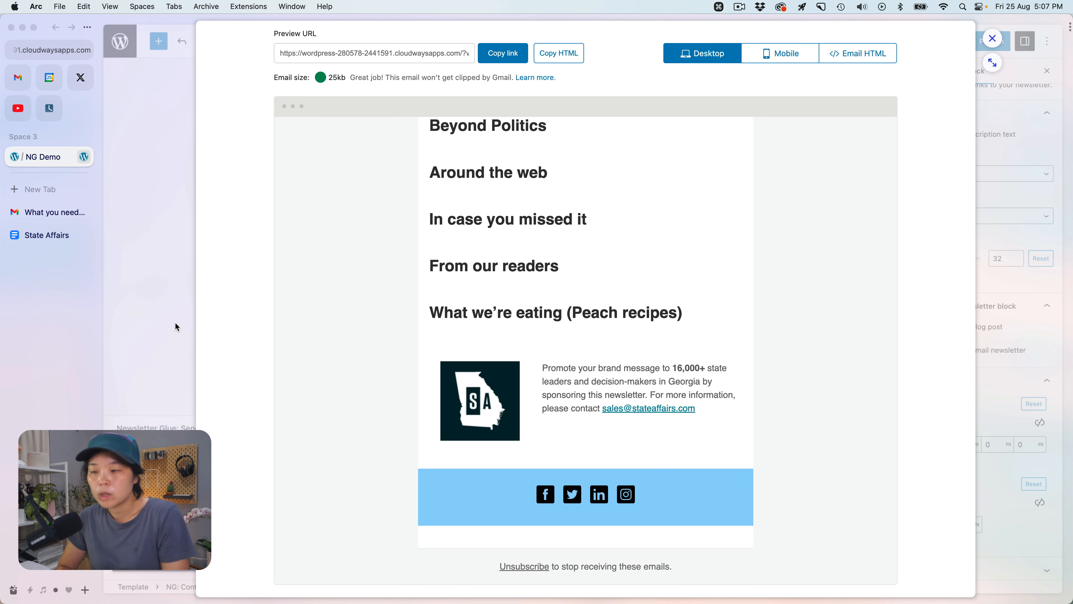
left_click(43, 211)
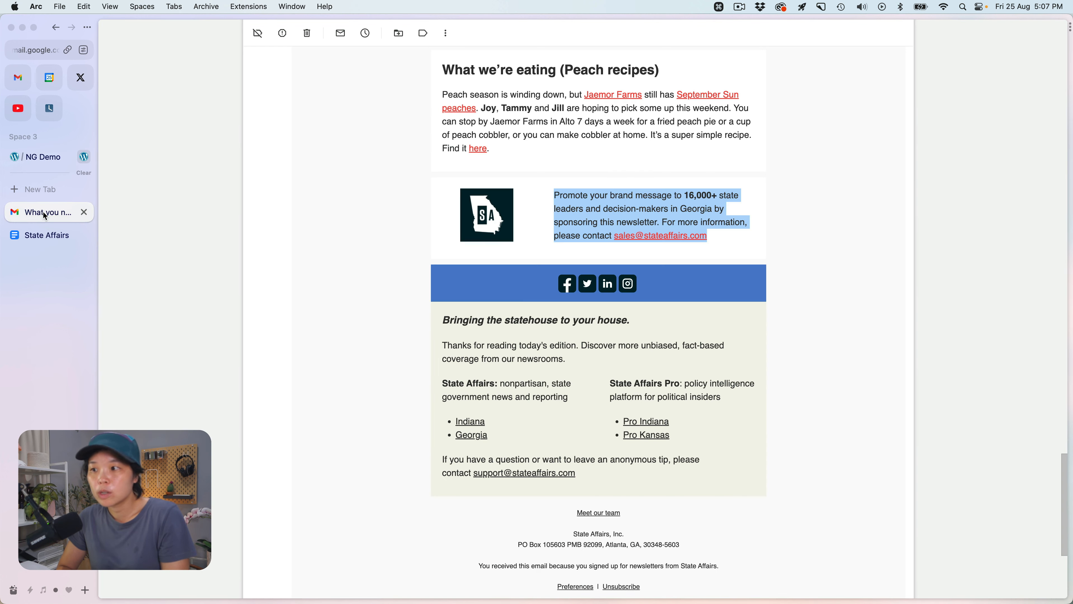
left_click(43, 158)
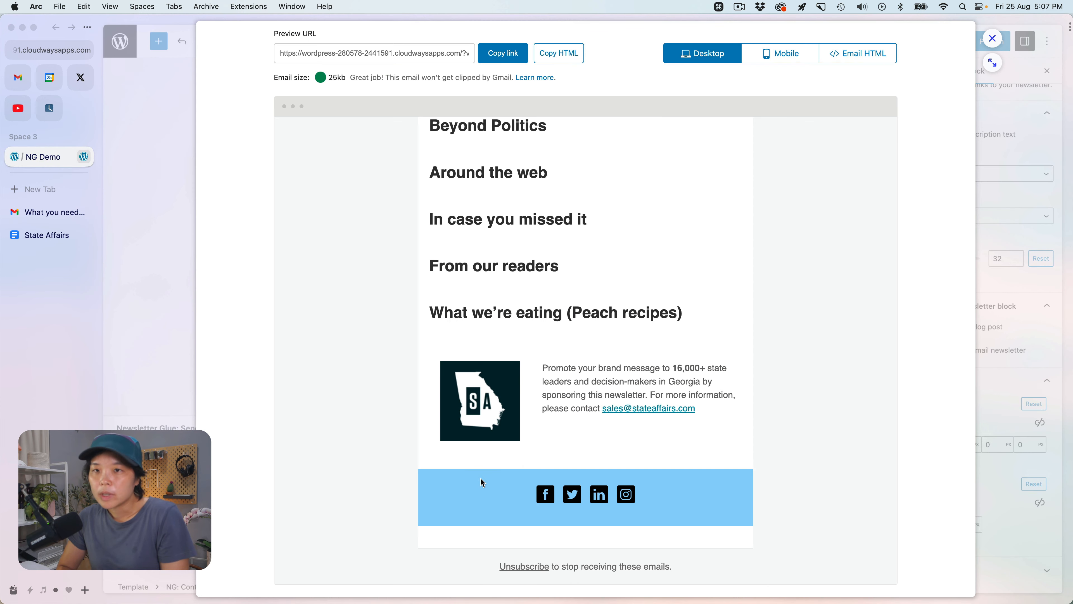
left_click(198, 317)
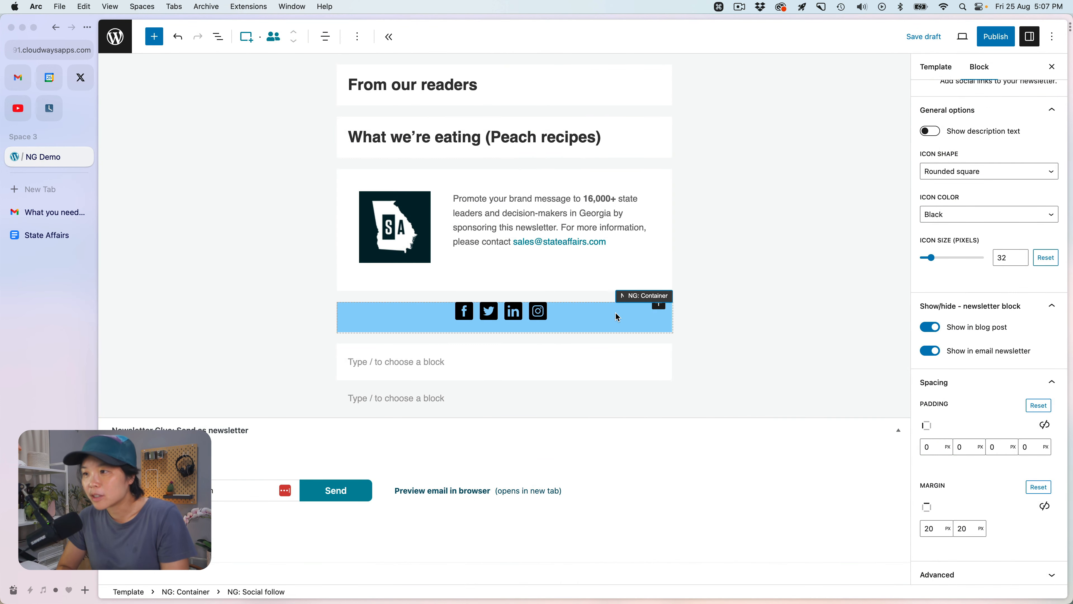
- Set the social follow block's top and bottom margins to 10 px each
left_click(536, 315)
left_click(514, 312)
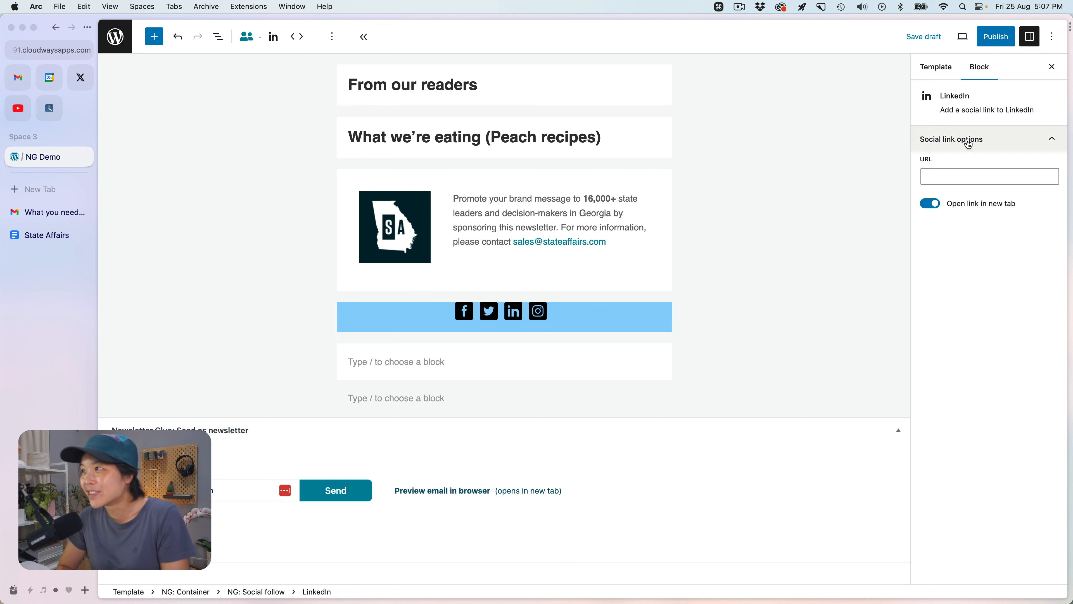
left_click(270, 593)
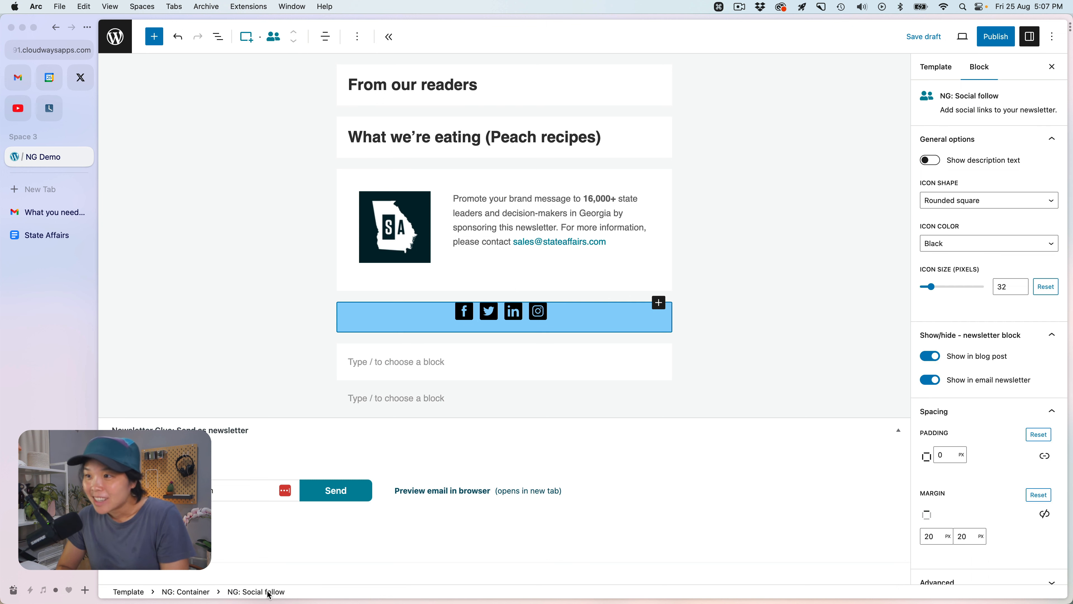
scroll(1008, 479, "down", 1)
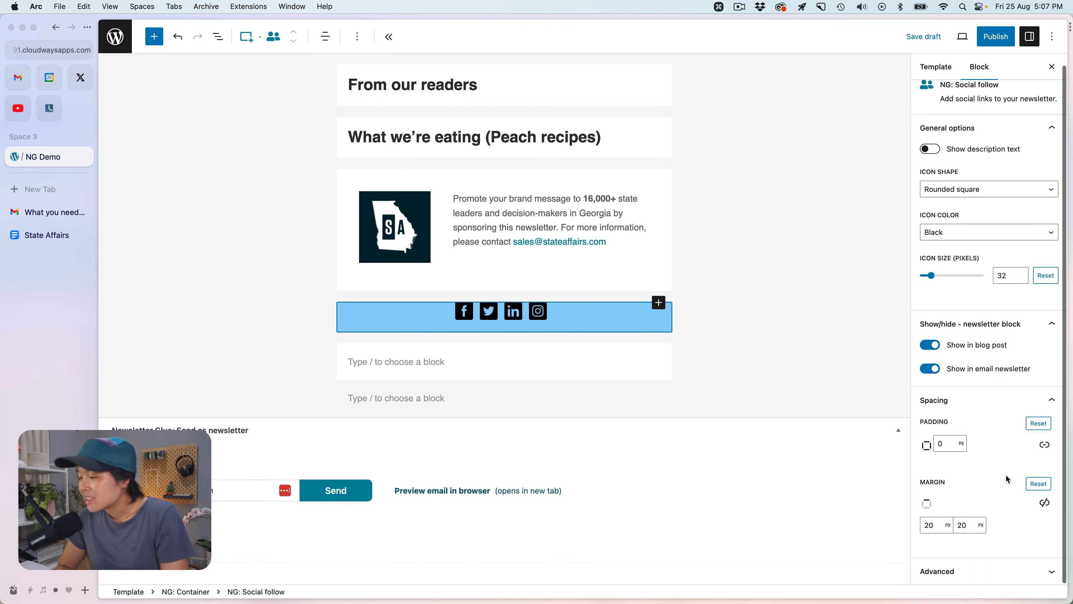
double_click(934, 525)
type("10")
key("Tab")
type("10")
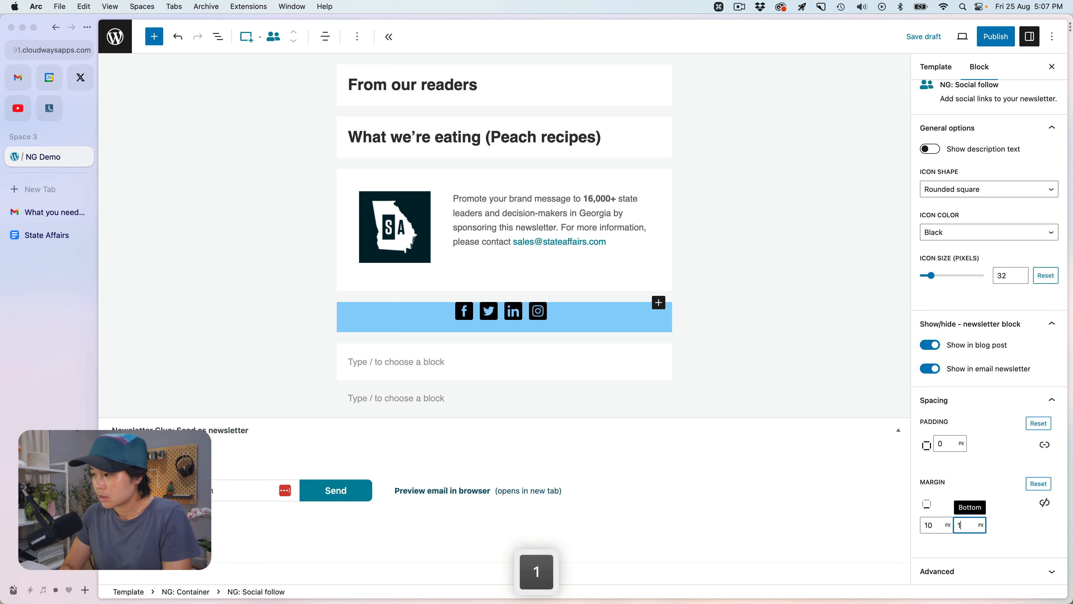
key("Tab")
- Save the draft, preview the social bar with its new margins and compare it with the original email
left_click(924, 38)
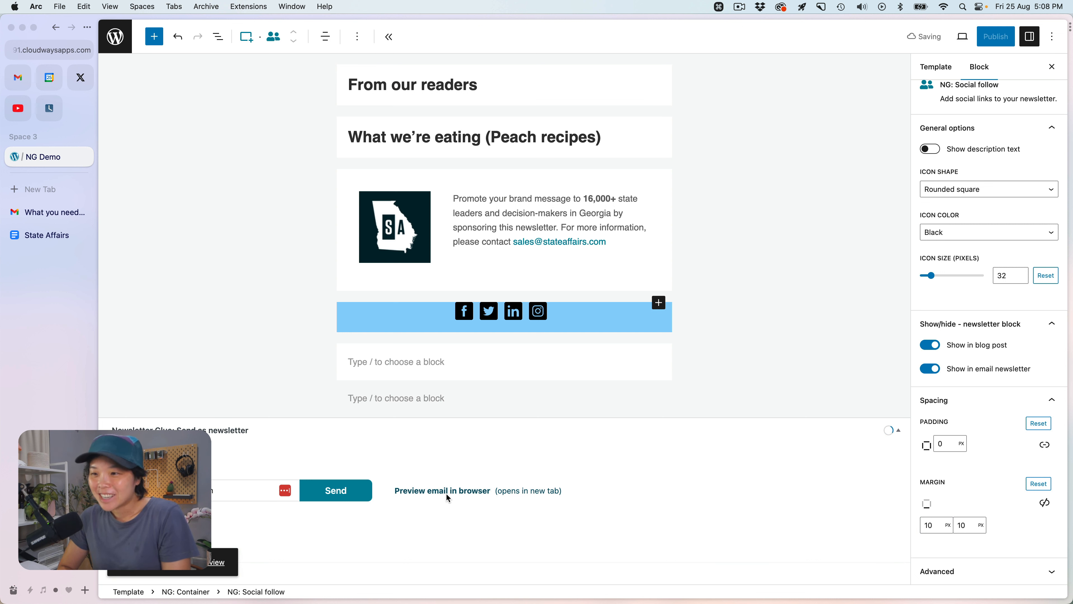
left_click(434, 492)
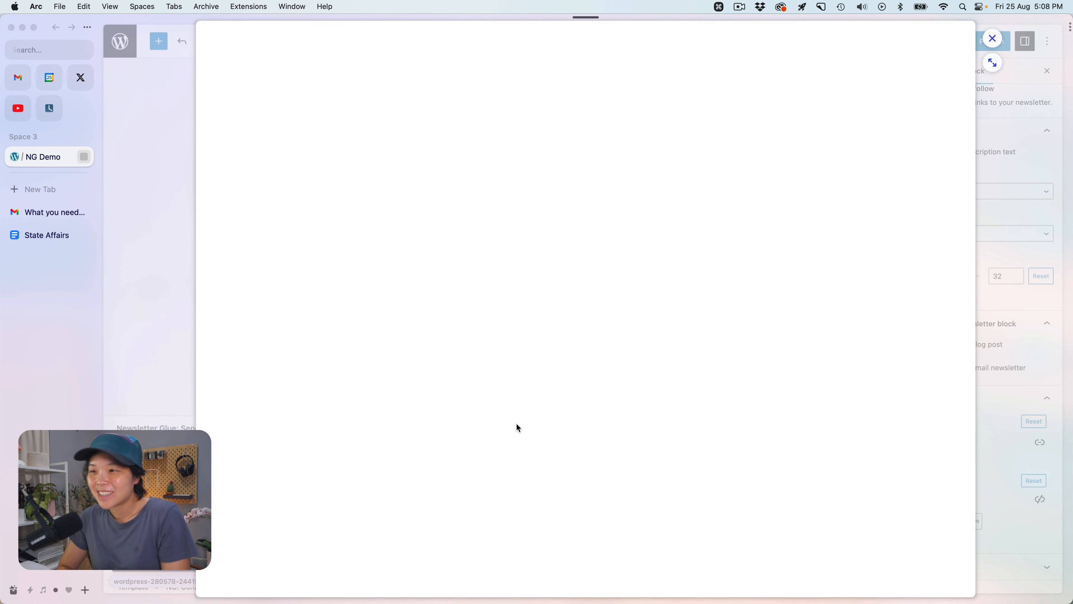
scroll(618, 397, "down", 5)
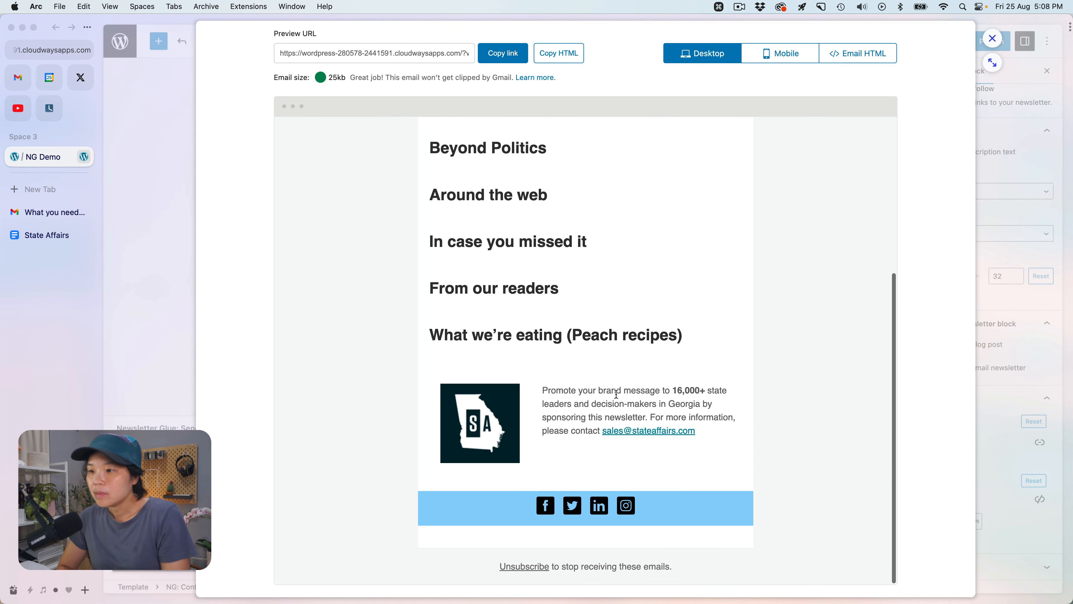
left_click(48, 212)
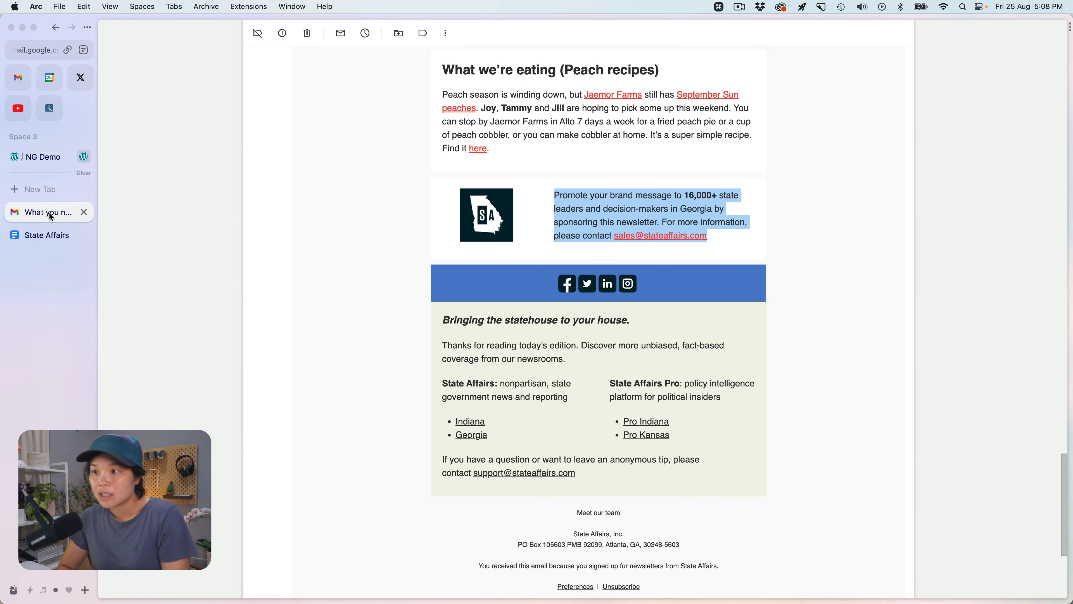
- Close the email preview and inspect the link settings of the Instagram, LinkedIn, Twitter and Facebook icons in the social follow block
left_click(43, 159)
left_click(122, 347)
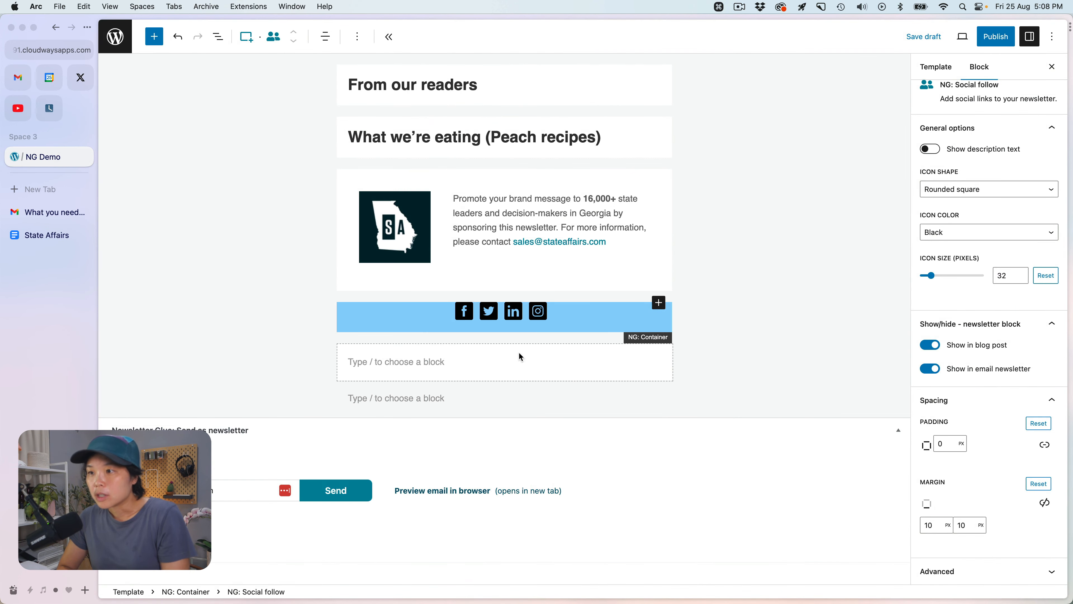
left_click(536, 311)
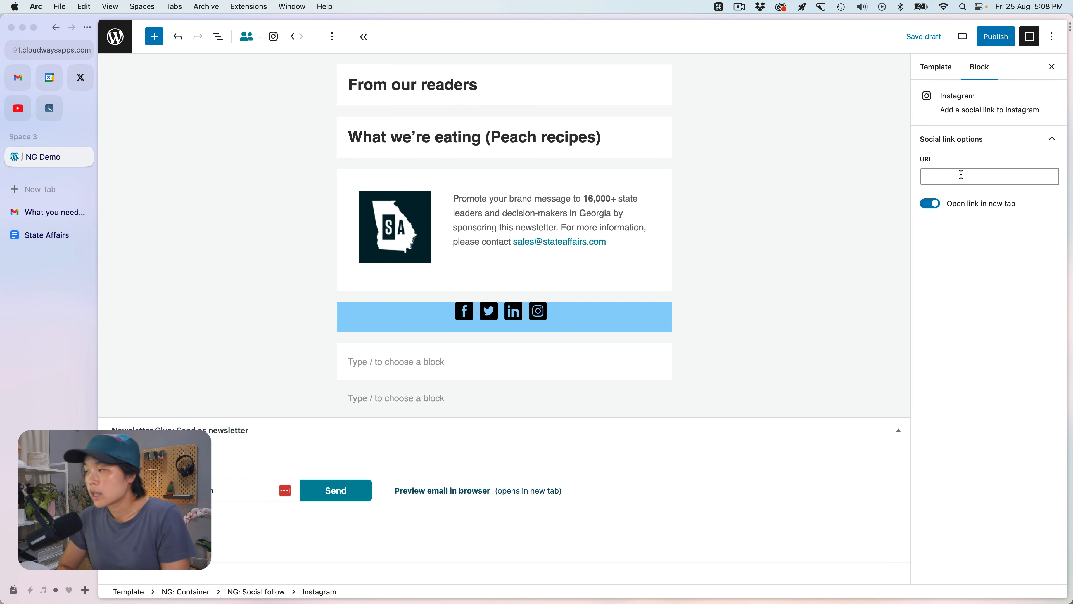
left_click(961, 175)
left_click(513, 313)
left_click(488, 314)
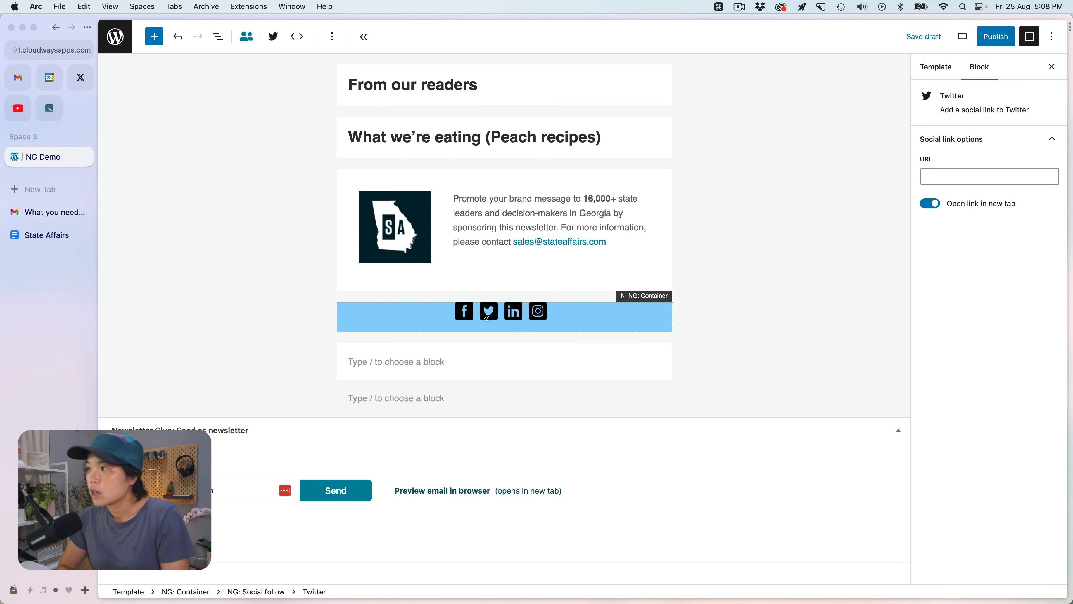
left_click(471, 315)
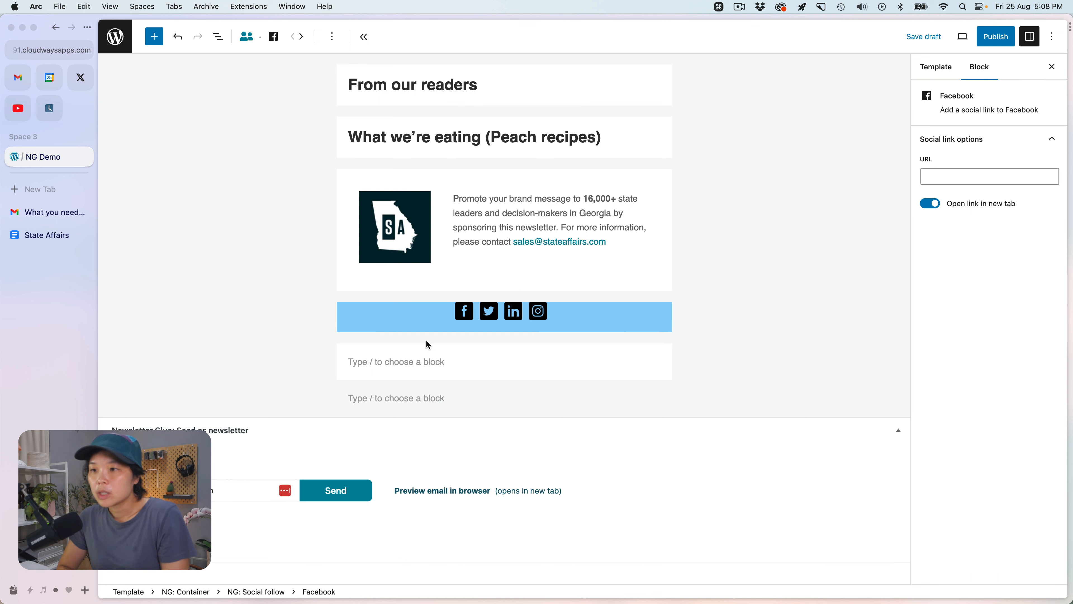
- Compare the social follow block with the original email's social bar and set the block's bottom margin to 0 px
left_click(440, 330)
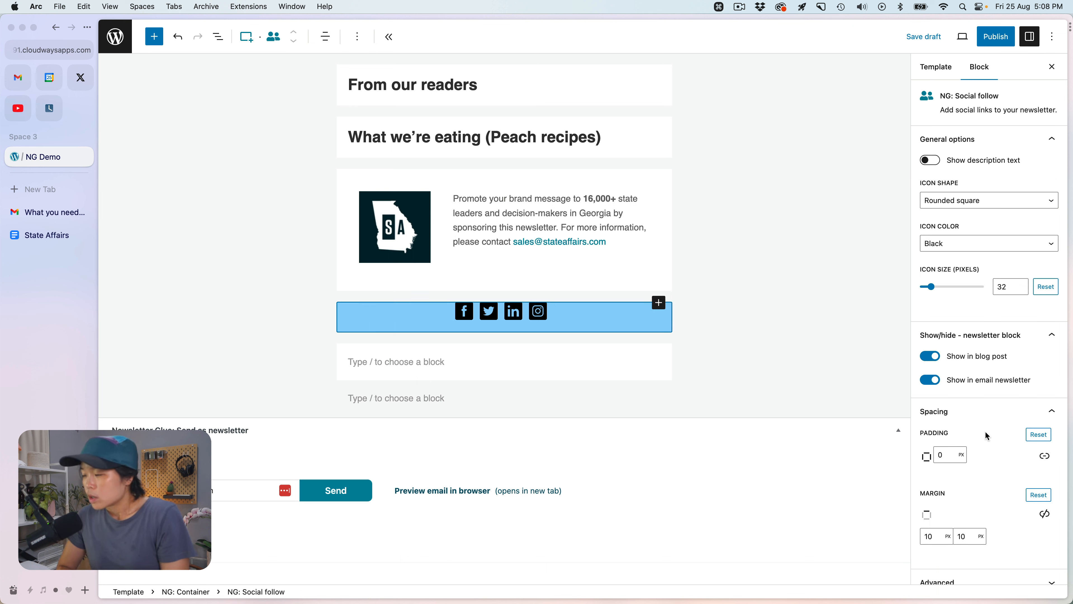
scroll(997, 448, "down", 1)
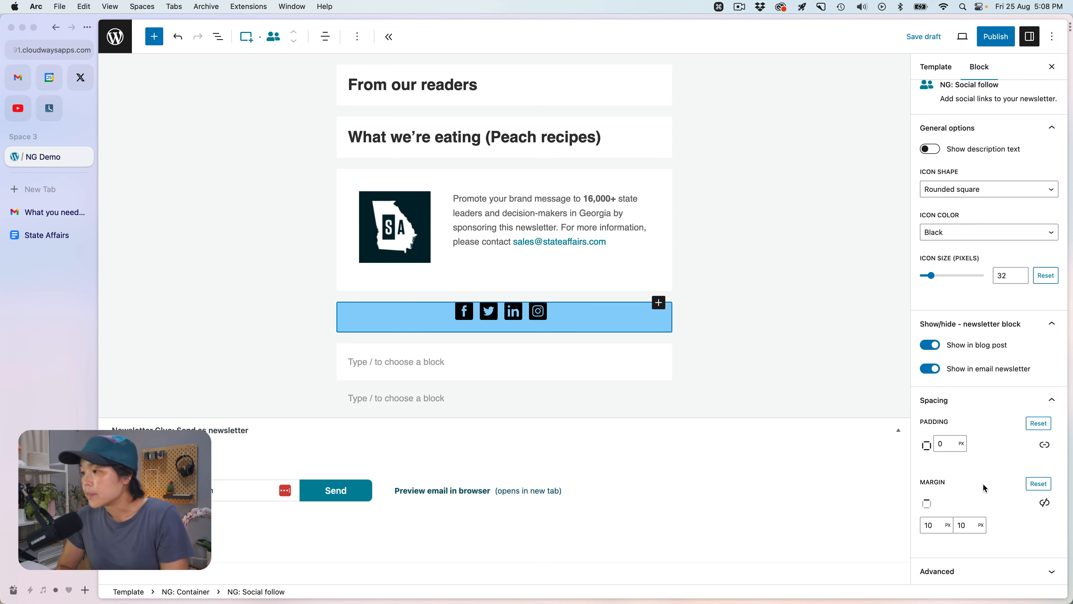
left_click(49, 211)
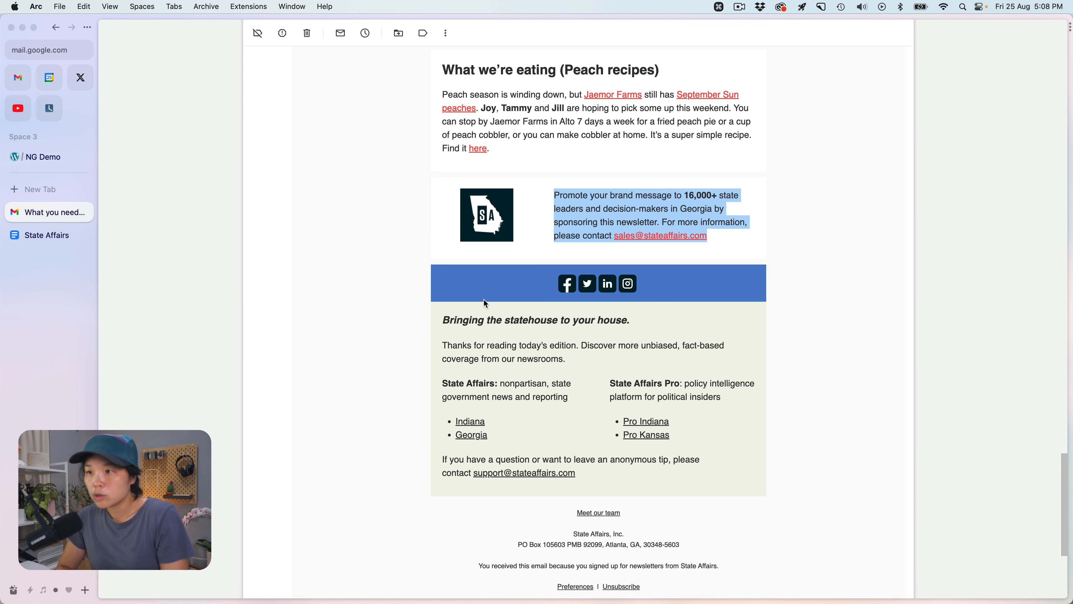
key("ctrl+Tab")
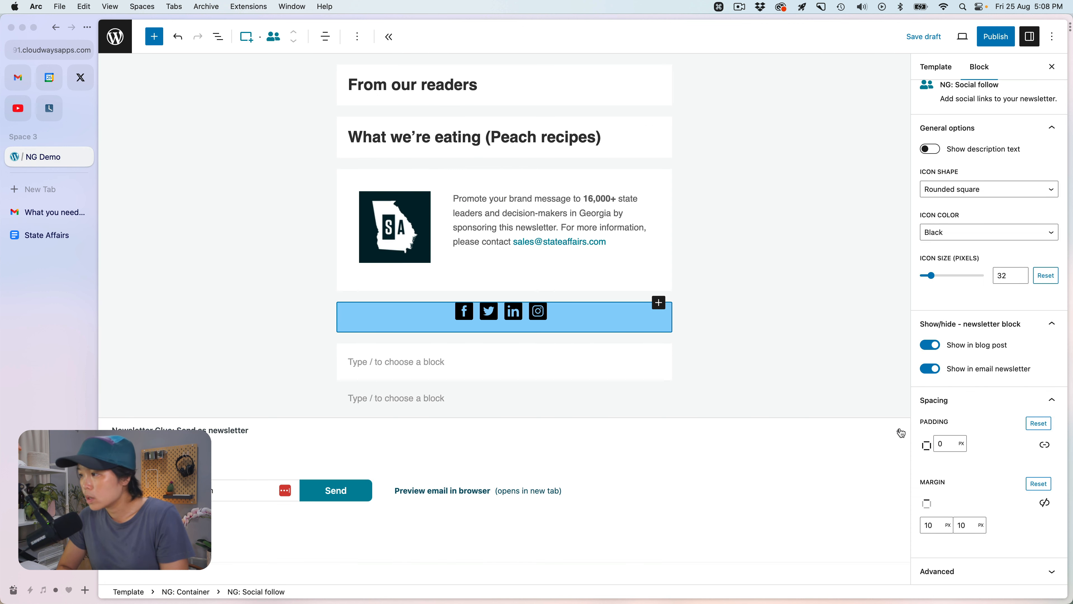
double_click(965, 525)
type("0")
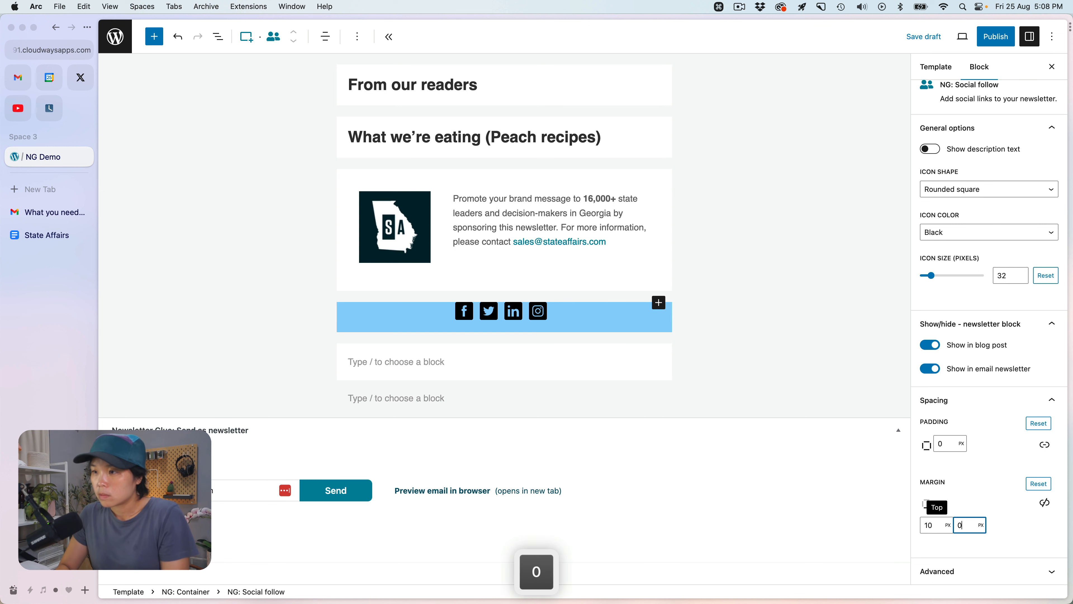
key("Tab")
left_click(966, 498)
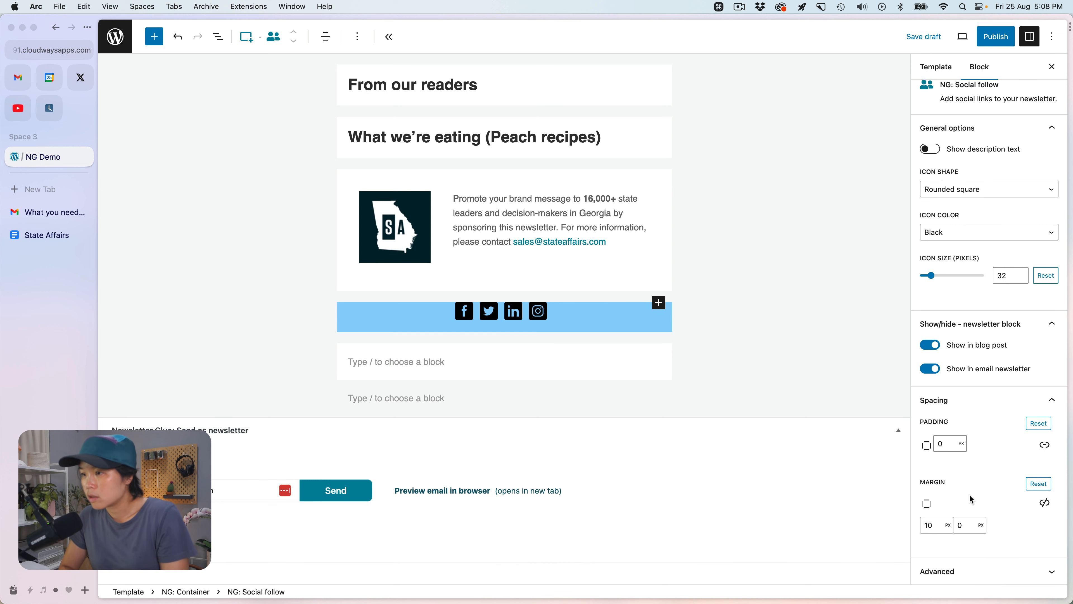
- Preview the email in the browser and check the spacing around the promotion container and social bar
left_click(665, 360)
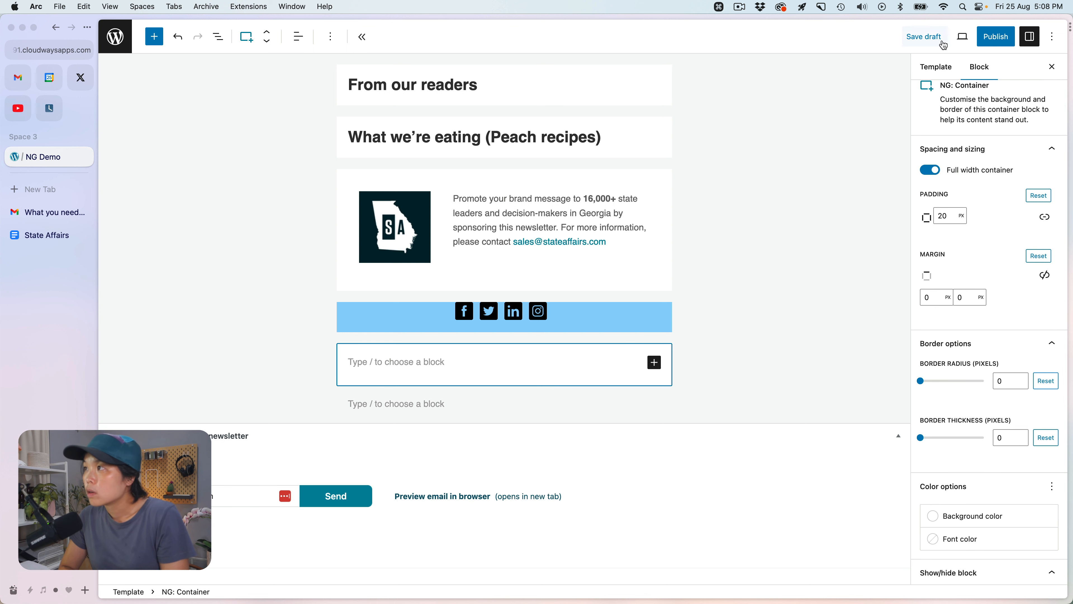
left_click(486, 497)
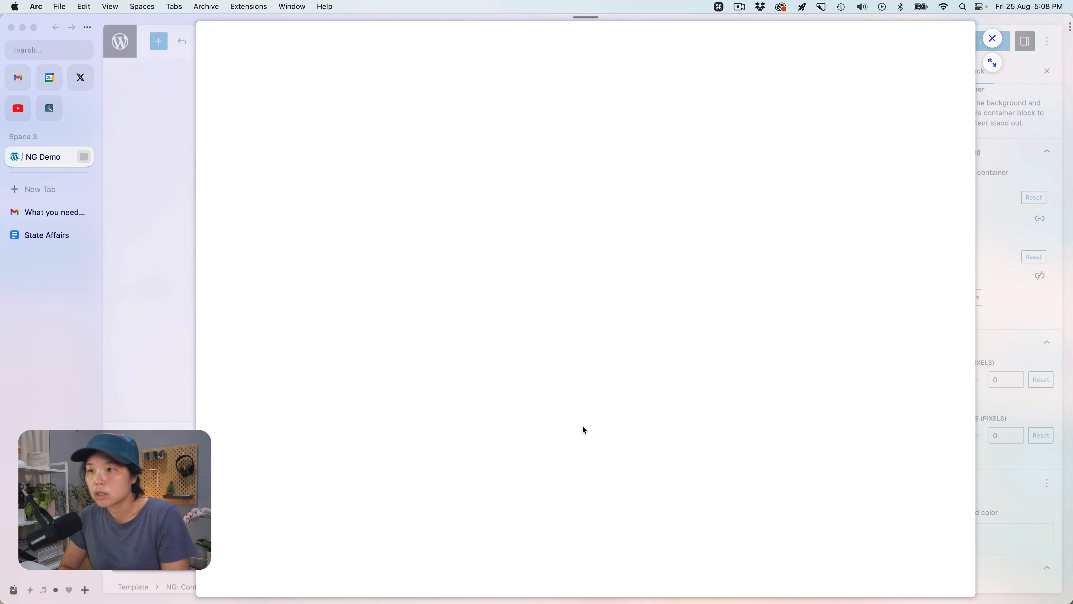
scroll(687, 442, "down", 15)
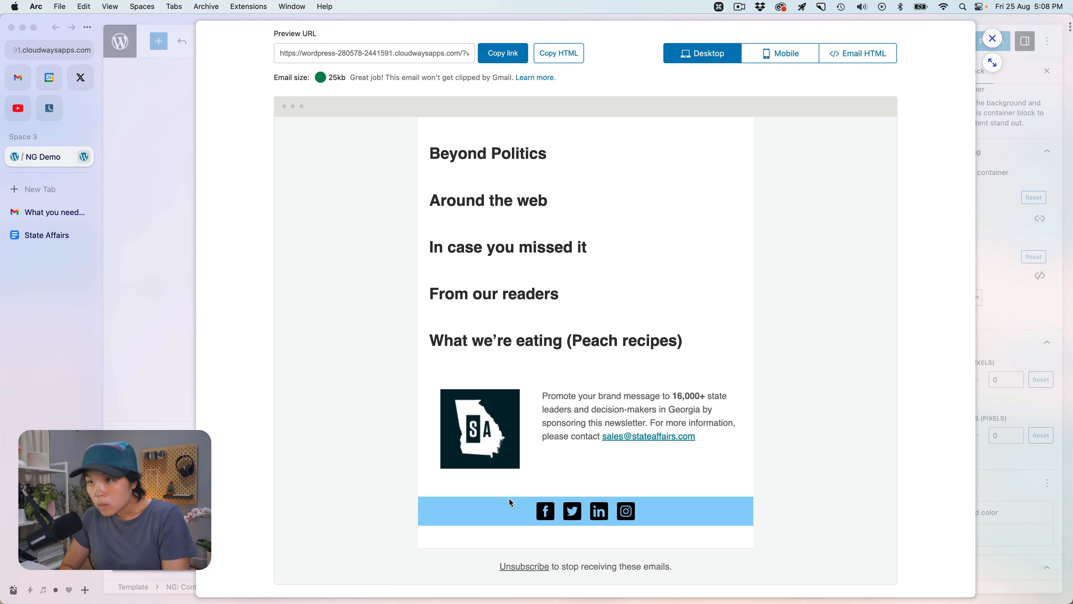
left_click(173, 322)
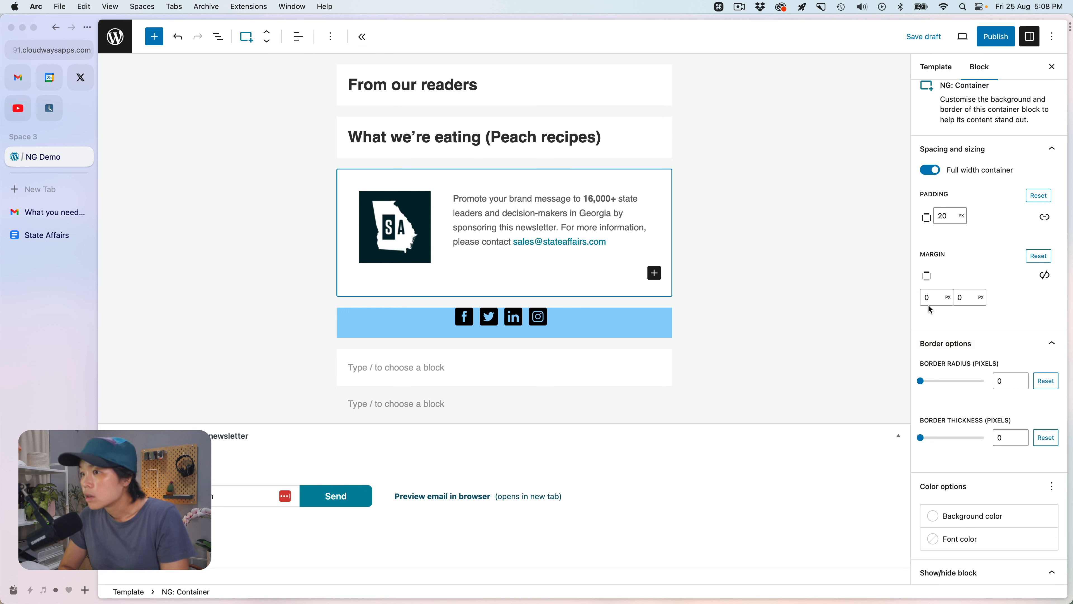
- Try a bottom margin of 100 px on the promotion container above the social bar
double_click(963, 300)
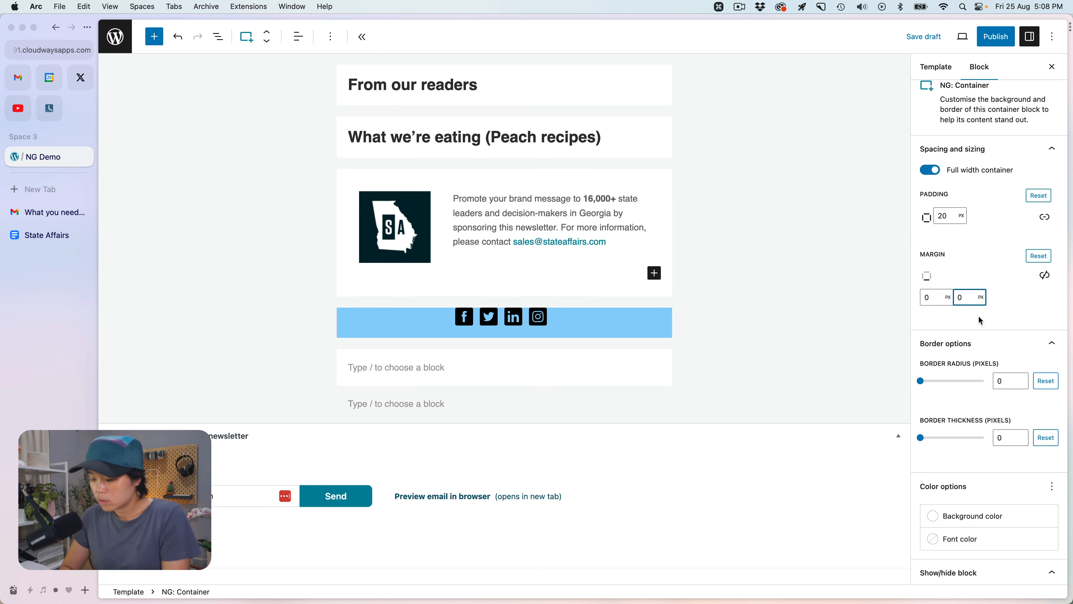
type("100")
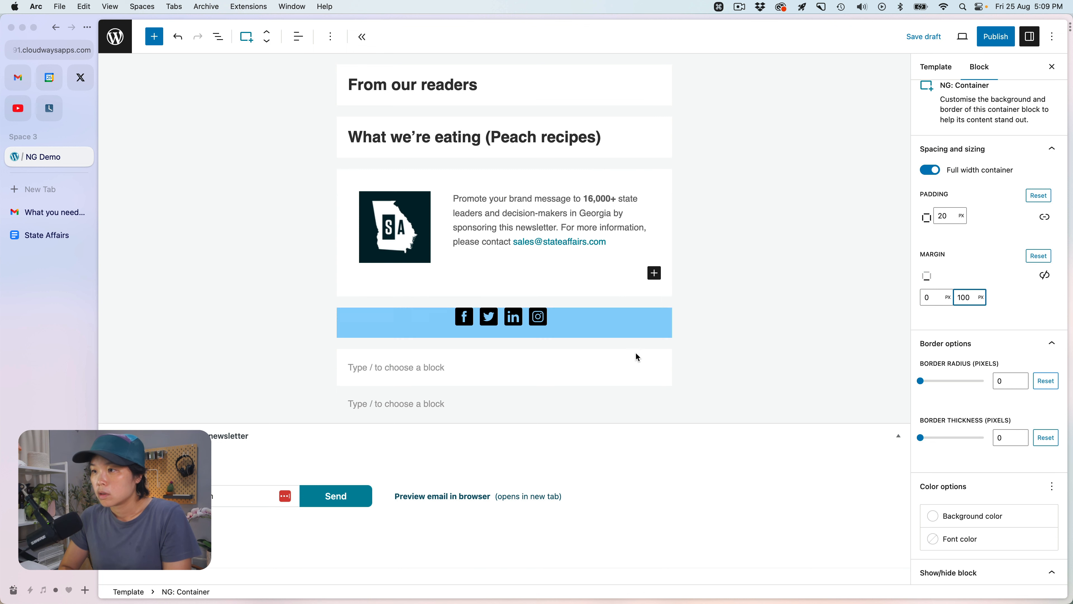
left_click(620, 335)
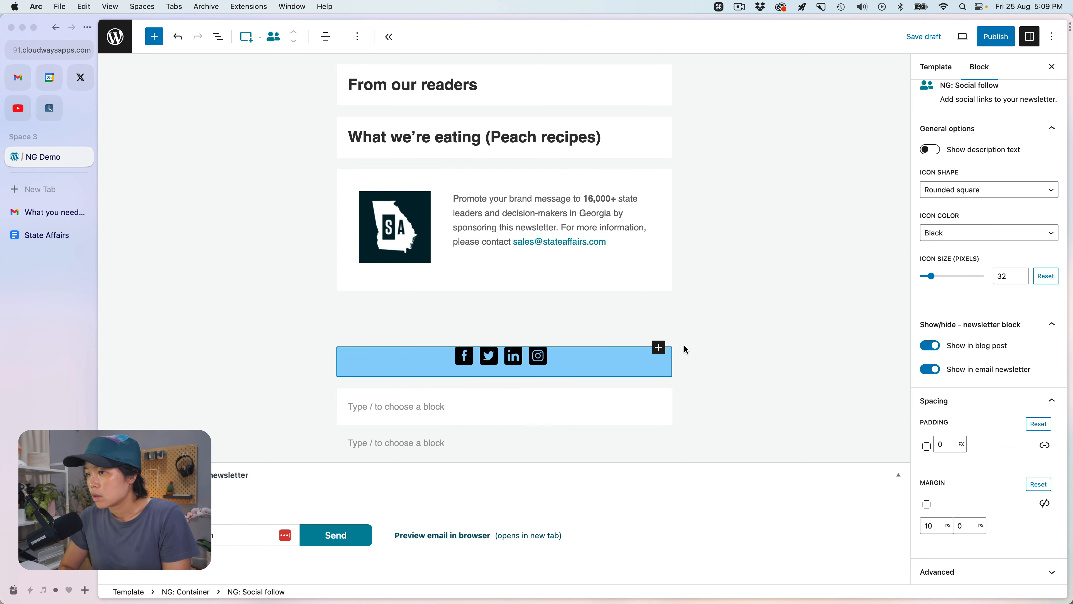
- Set the promotion container's bottom margin to 10 px
left_click(660, 275)
left_click(664, 281)
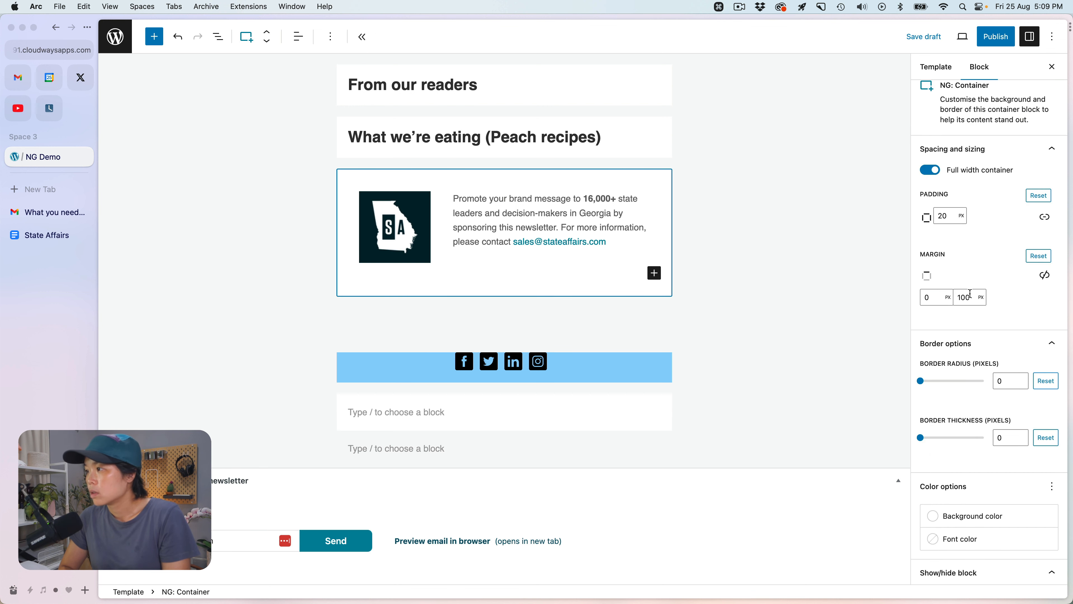
key("BackSpace")
key("Tab")
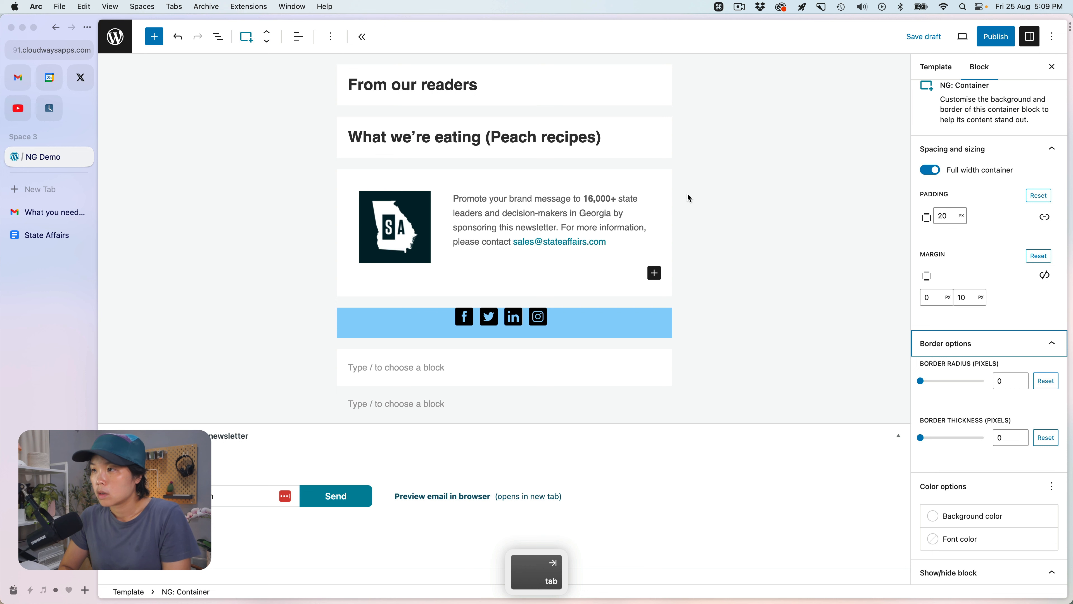
- Set the bottom margins of the "What we're eating (Peach recipes)" and "From our readers" containers to 10 px each
left_click(667, 155)
left_click(957, 296)
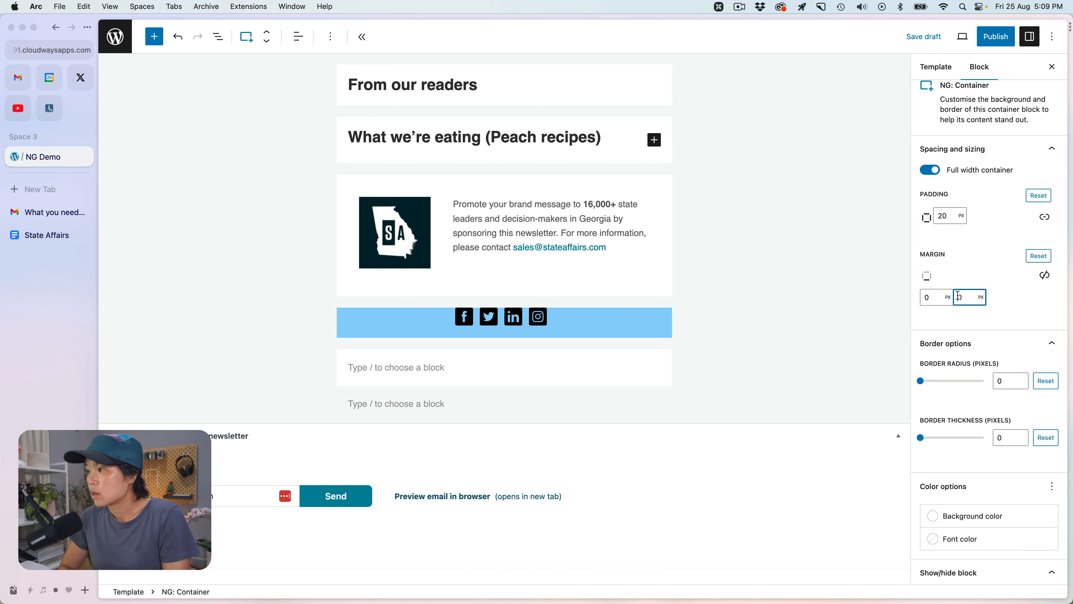
type("1")
scroll(819, 280, "up", 4)
left_click(669, 252)
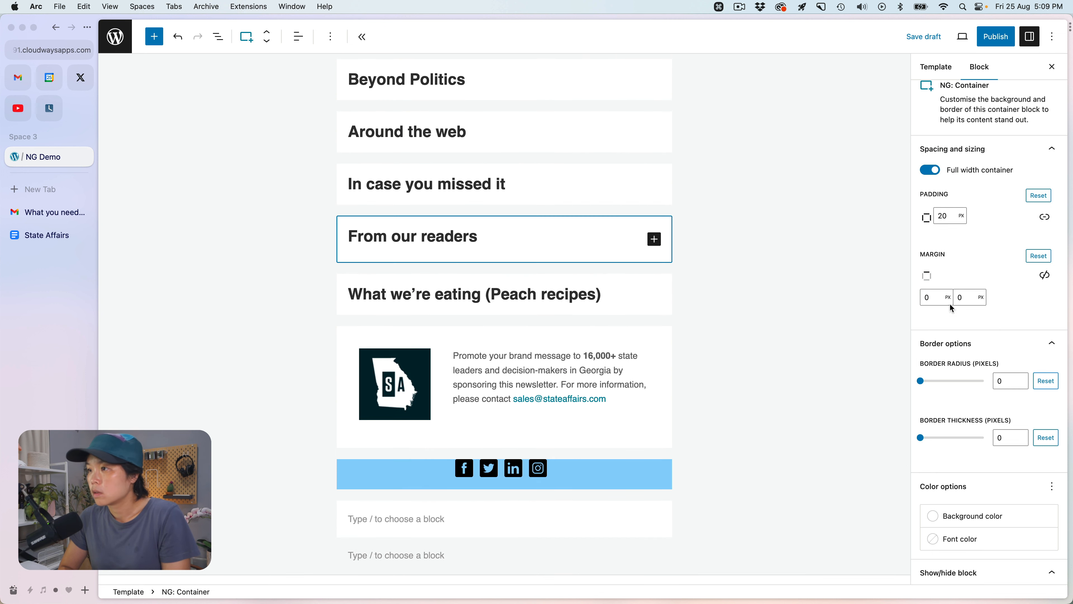
left_click(961, 293)
- Set the bottom margins of the "In case you missed it" and "Beyond Politics" containers to 10 px each
scroll(814, 251, "up", 3)
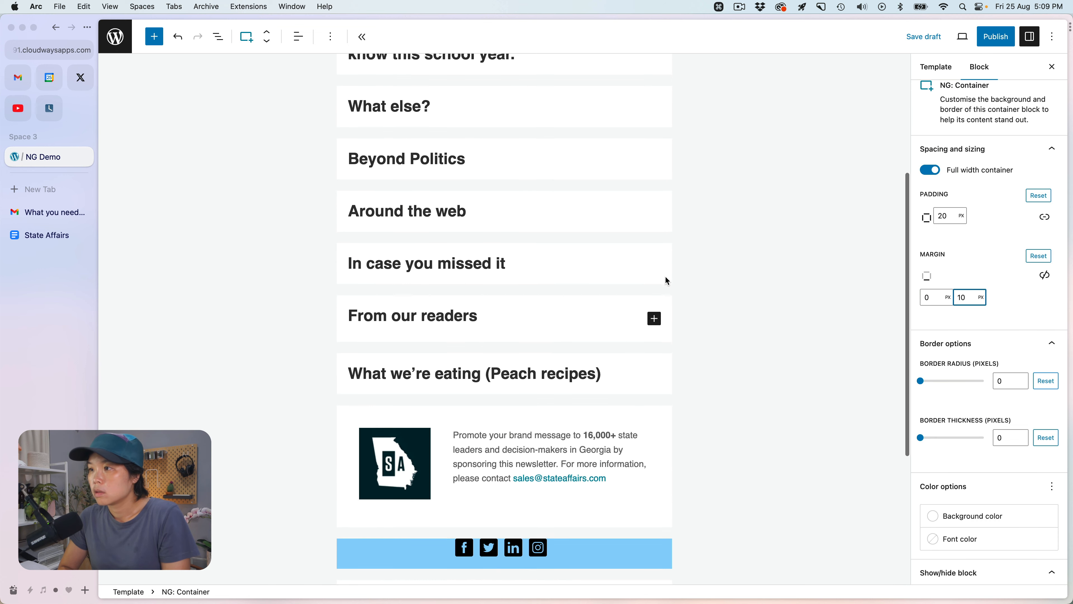
left_click(666, 278)
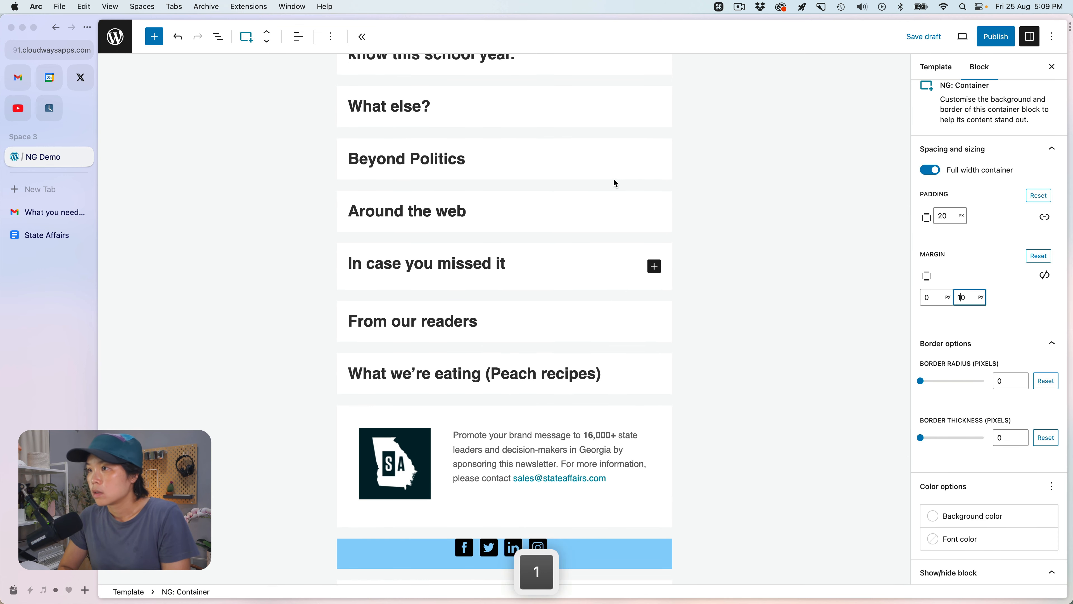
left_click(662, 166)
left_click(967, 296)
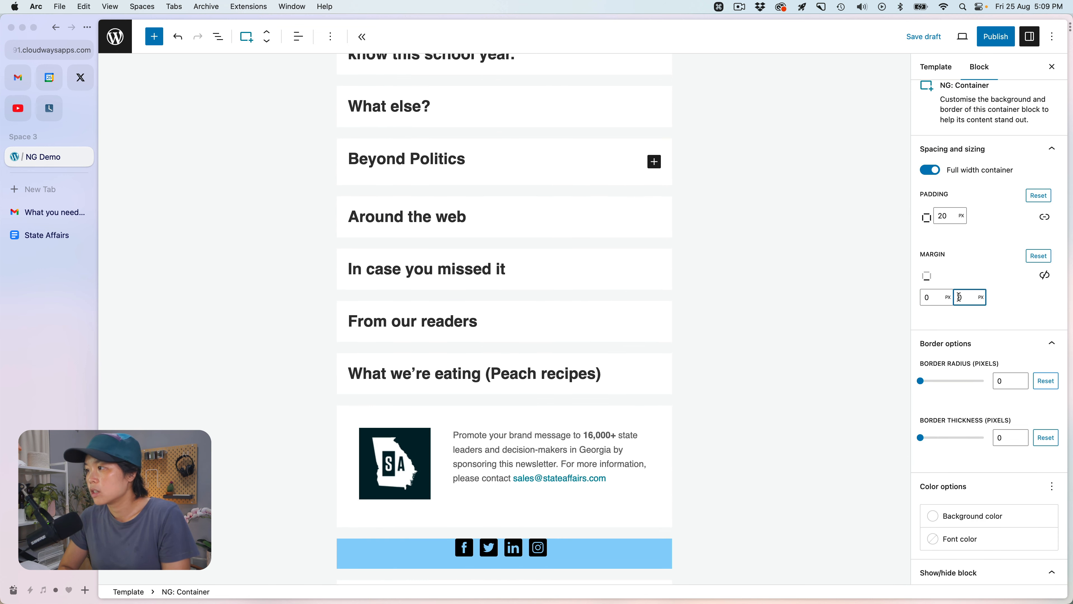
- Set the bottom margins of the "What else?" and "School issue roundup" containers to 10 px each
scroll(716, 211, "up", 2)
left_click(671, 195)
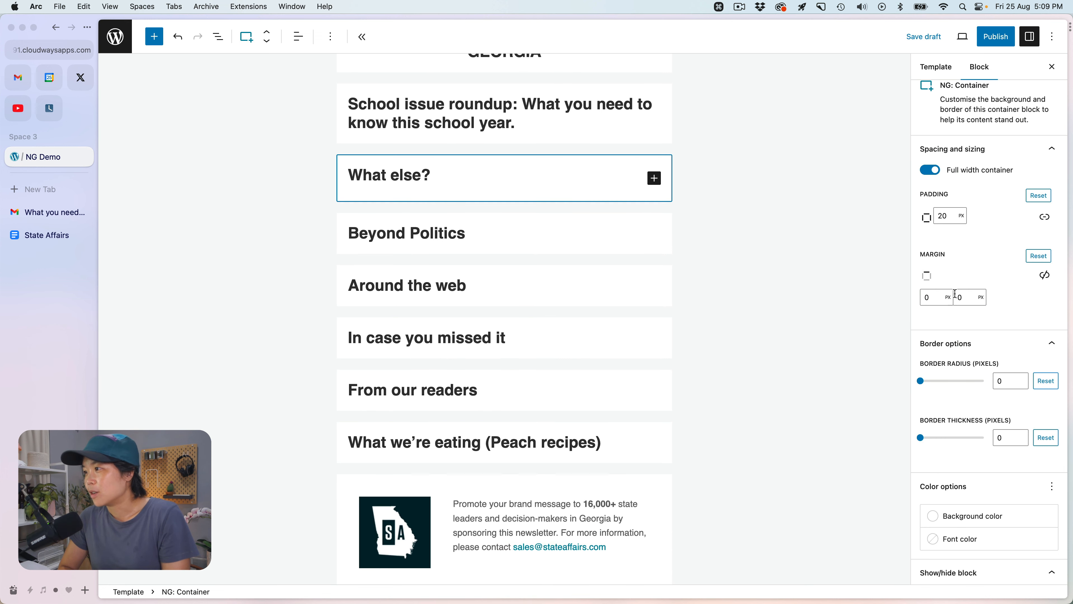
left_click(956, 293)
type("1")
left_click(665, 129)
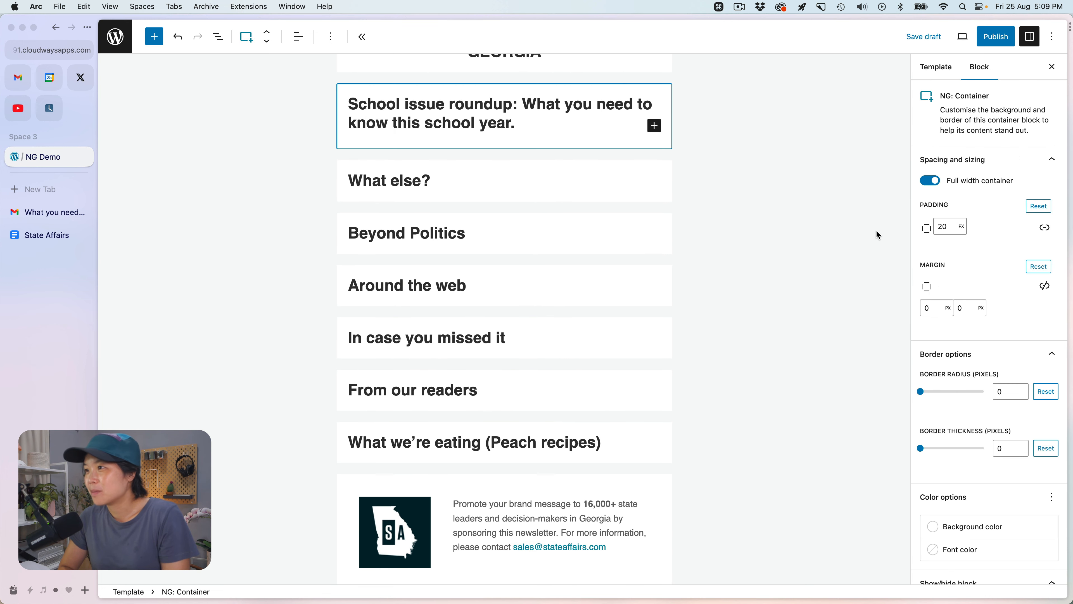
left_click(960, 309)
type("1")
- Set the bottom margin of the State Affairs logo header container to 10 px and save the draft
scroll(769, 262, "up", 2)
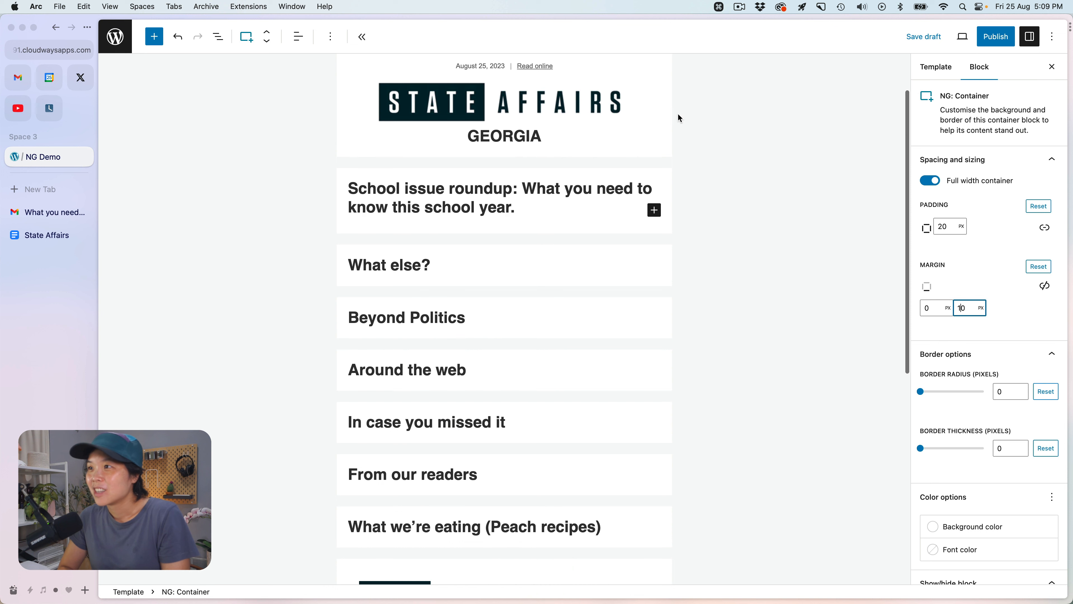
left_click(672, 155)
left_click(958, 308)
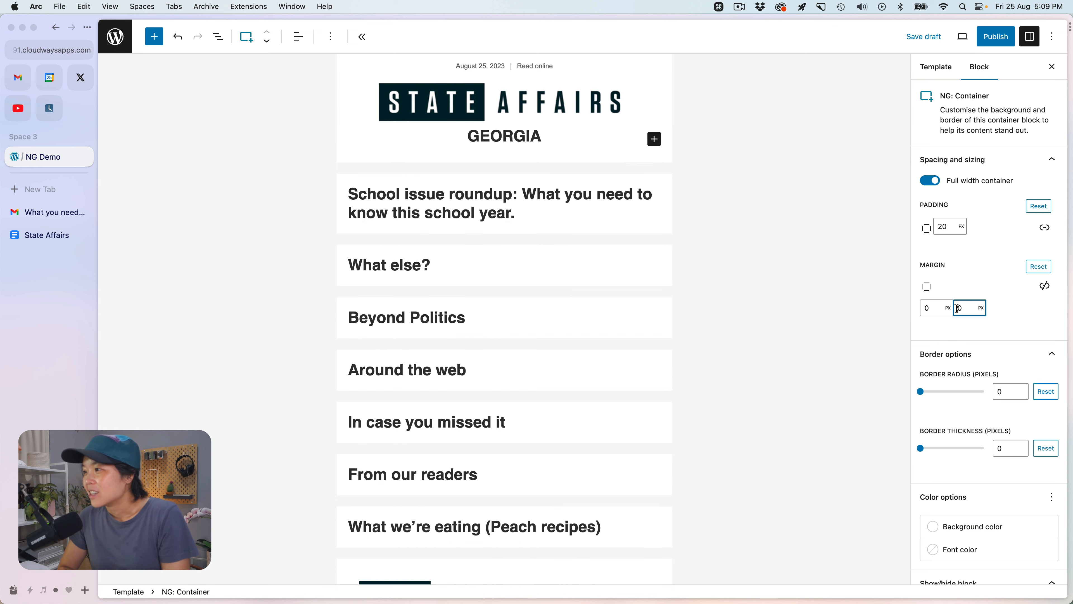
type("1")
key("super+s")
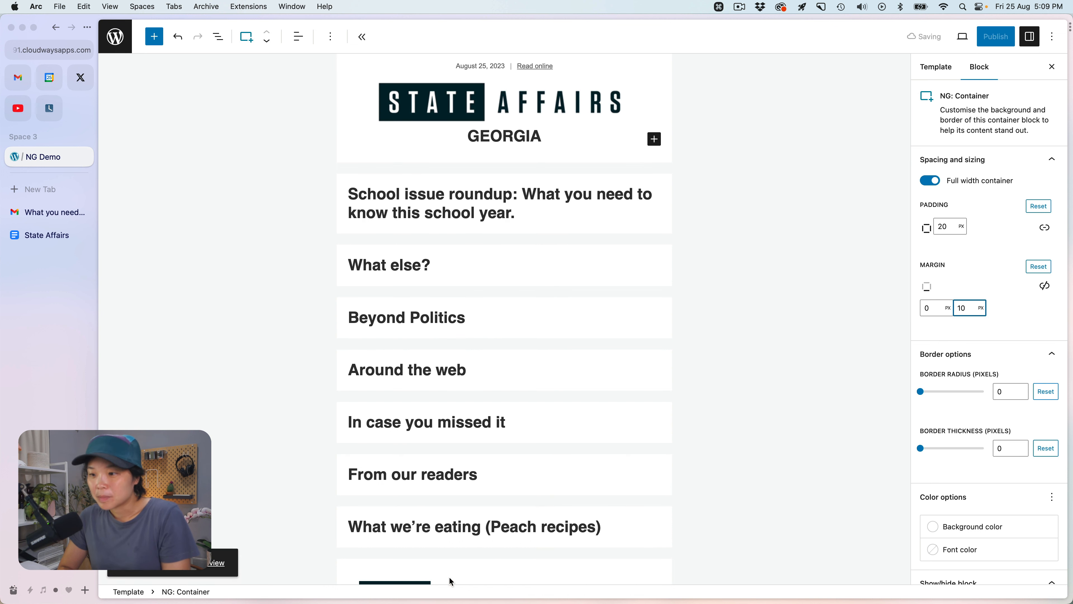
- Preview the email in a full browser tab and check the gaps between the section containers
scroll(500, 510, "down", 10)
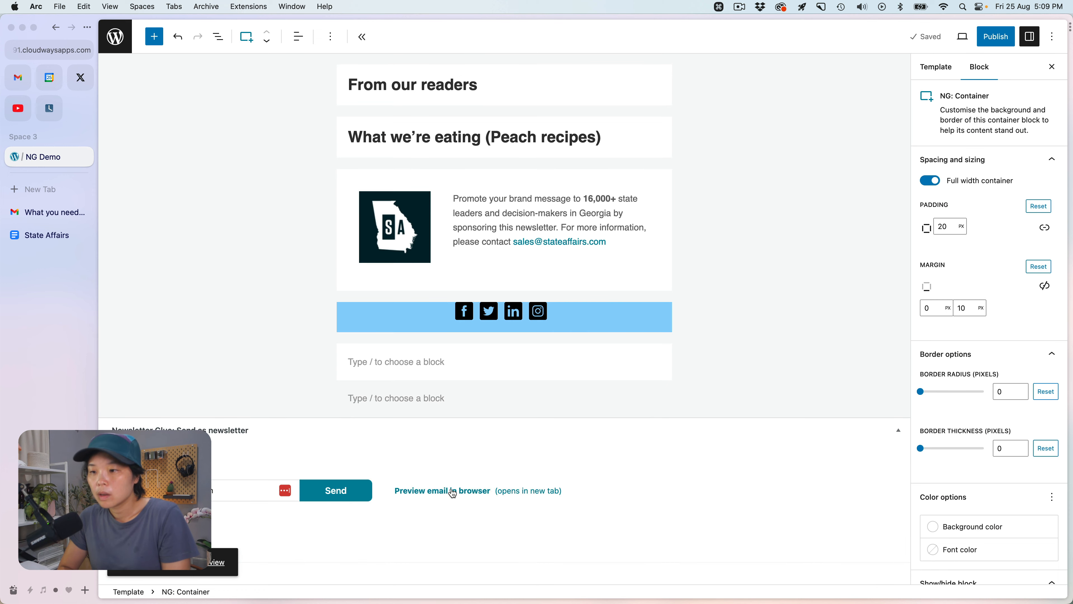
left_click(451, 491)
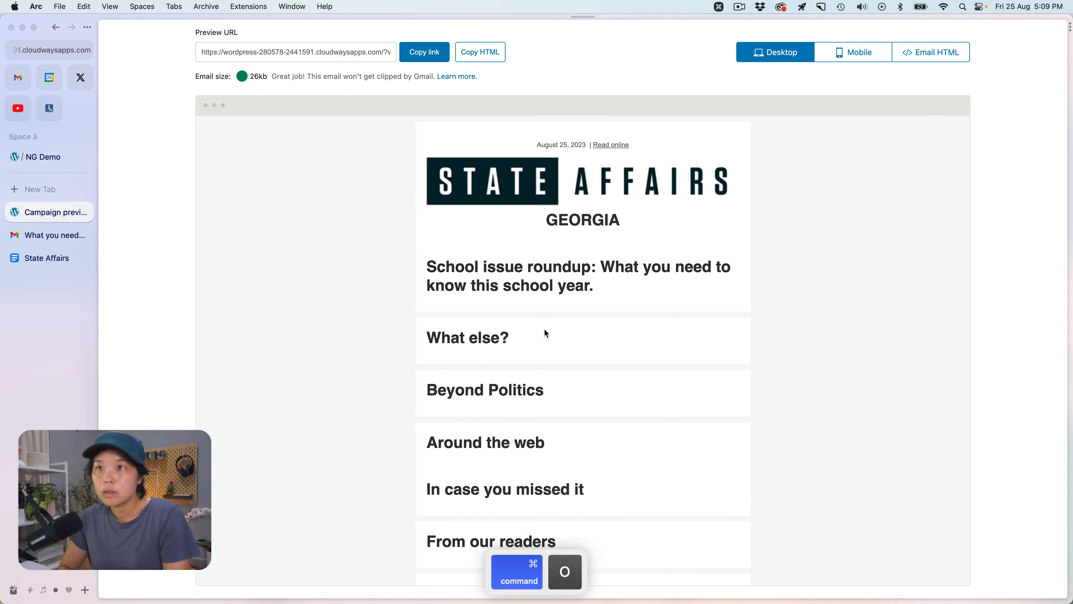
scroll(653, 397, "down", 3)
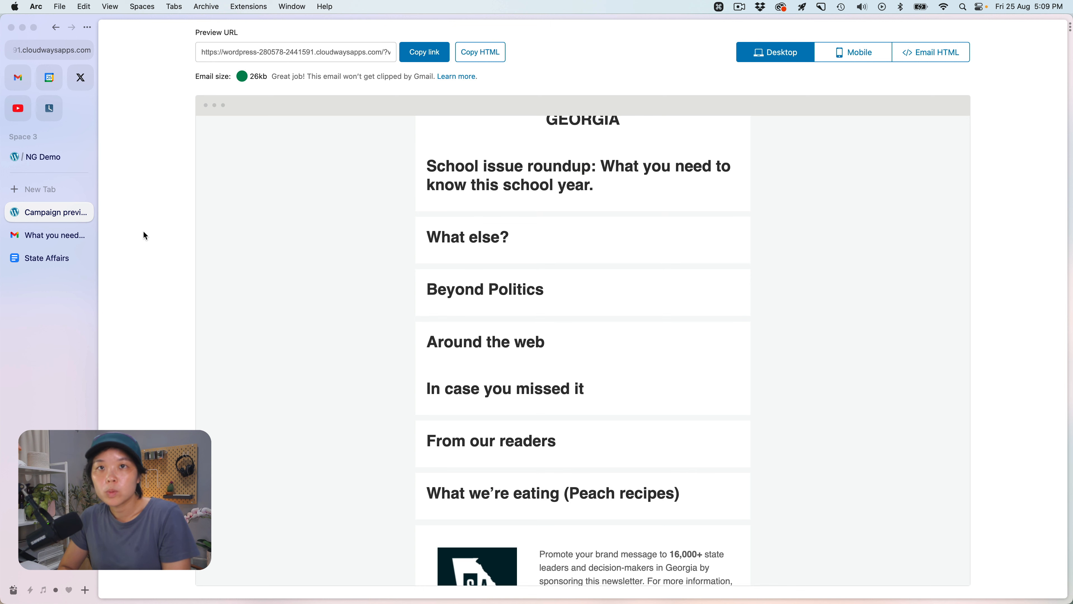
- Return to the template editor, set the "Around the web" container's bottom margin to 10 px and save the draft
left_click(41, 156)
scroll(539, 286, "up", 10)
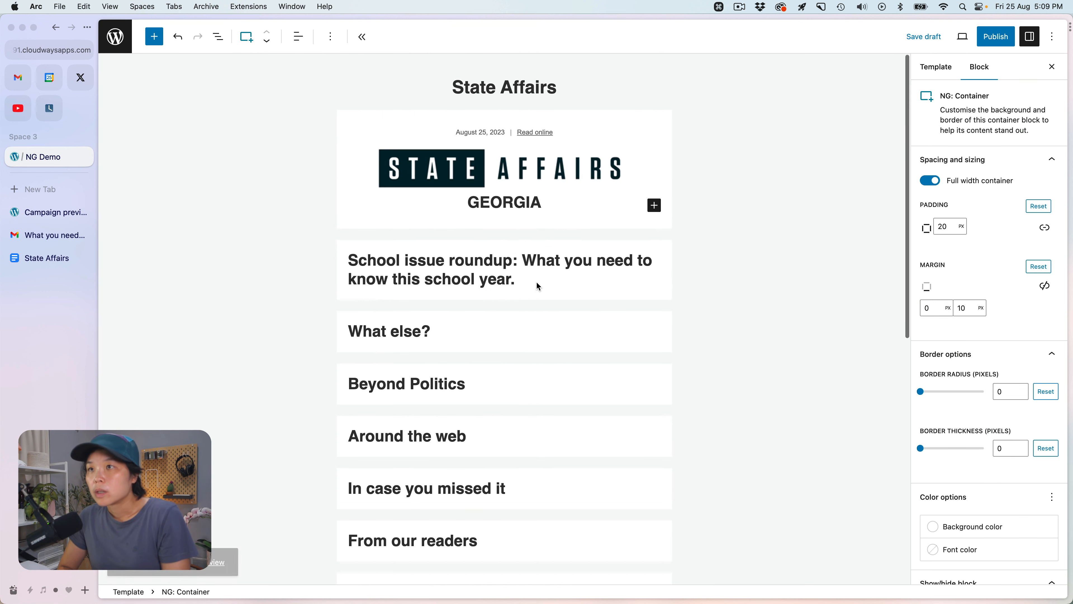
scroll(537, 284, "down", 4)
left_click(669, 301)
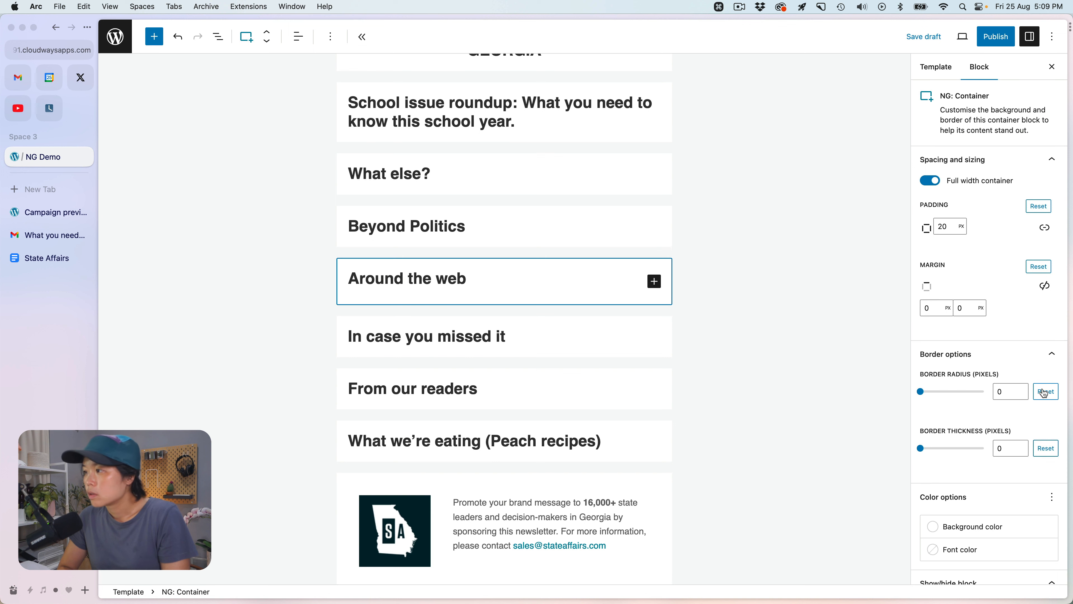
left_click(955, 311)
type("1")
key("super+s")
scroll(700, 304, "down", 5)
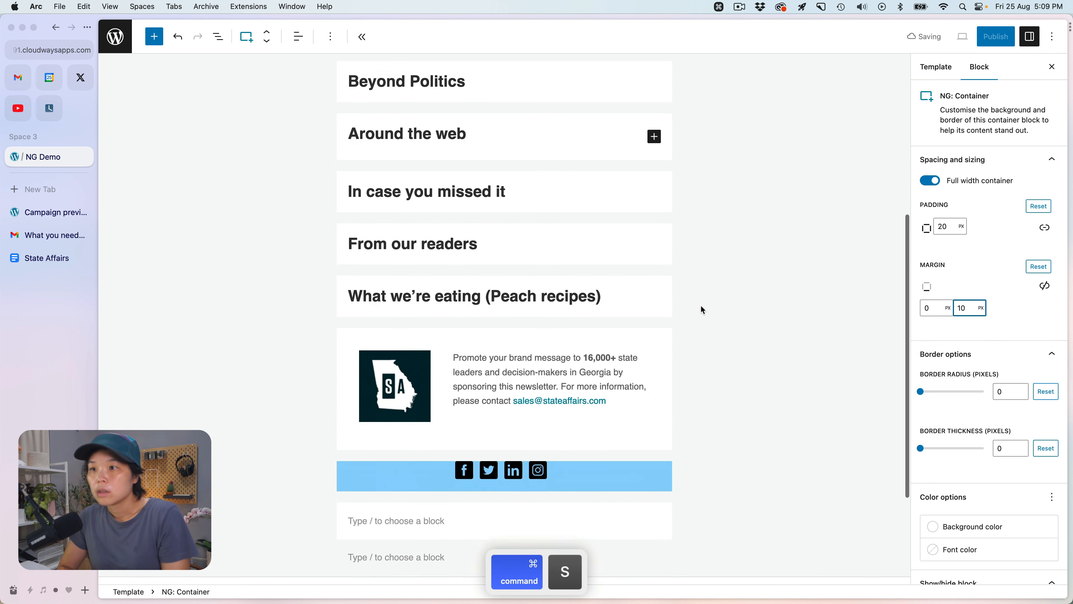
- Check the spacing settings of the social bar and of the empty container below it
scroll(701, 309, "down", 2)
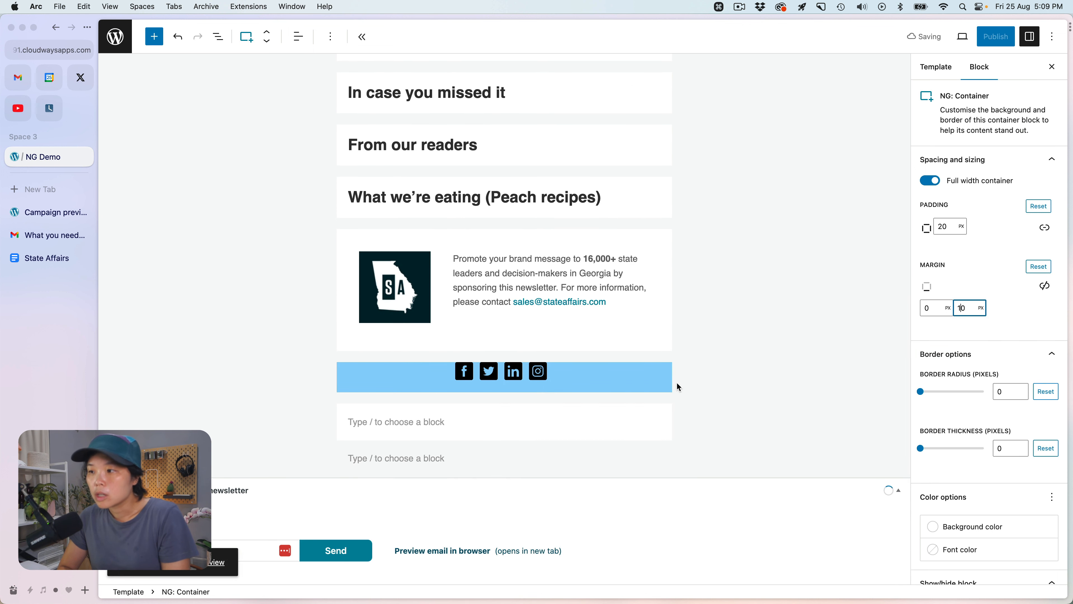
left_click(669, 387)
left_click(668, 388)
left_click(664, 382)
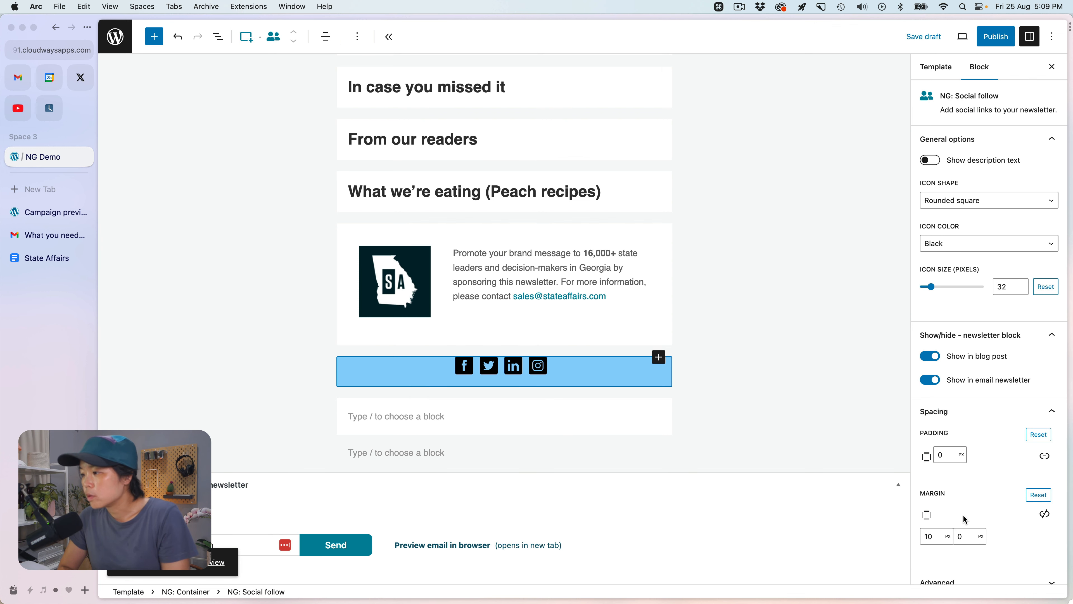
left_click(667, 424)
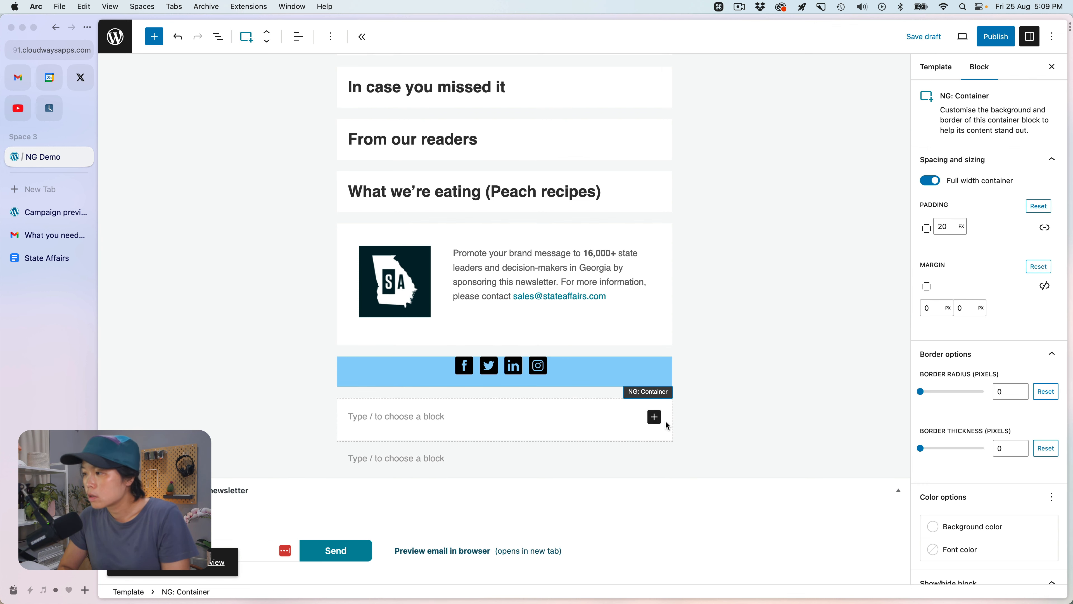
scroll(881, 409, "down", 1)
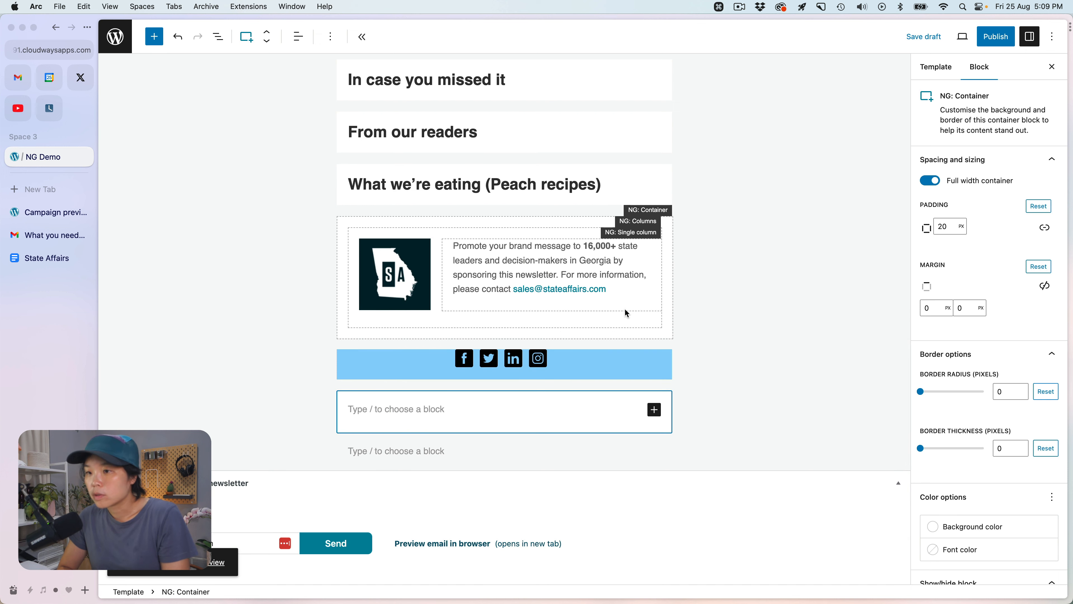
- Copy the "Bringing the statehouse to your house." heading and thank-you text from the original email into the empty container below the social bar
left_click(48, 237)
left_click_drag(445, 318, 579, 357)
key("super+c")
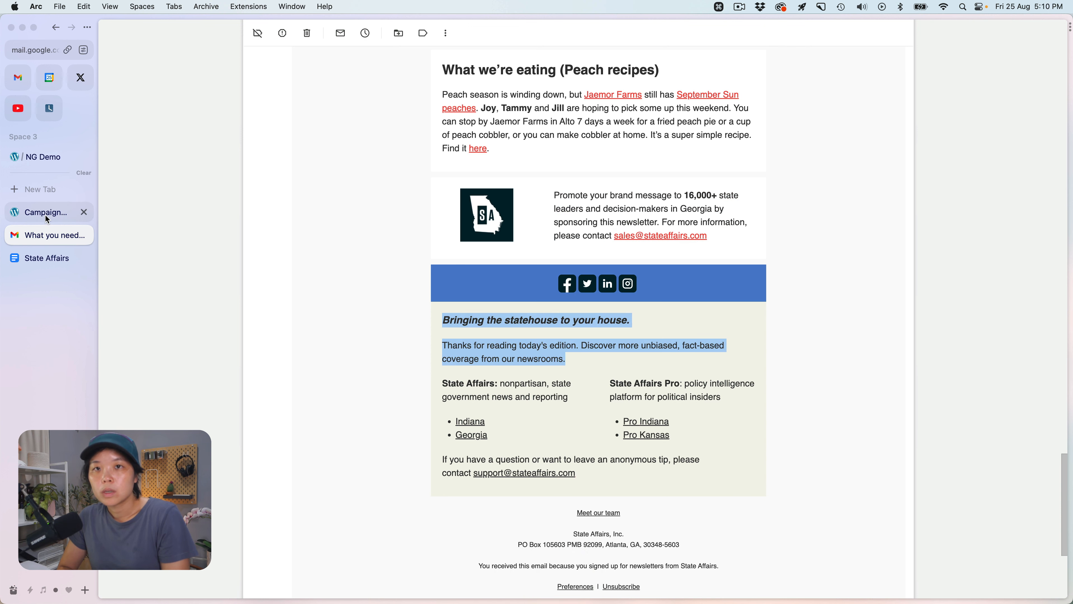
left_click(34, 156)
left_click(381, 402)
key("super+v")
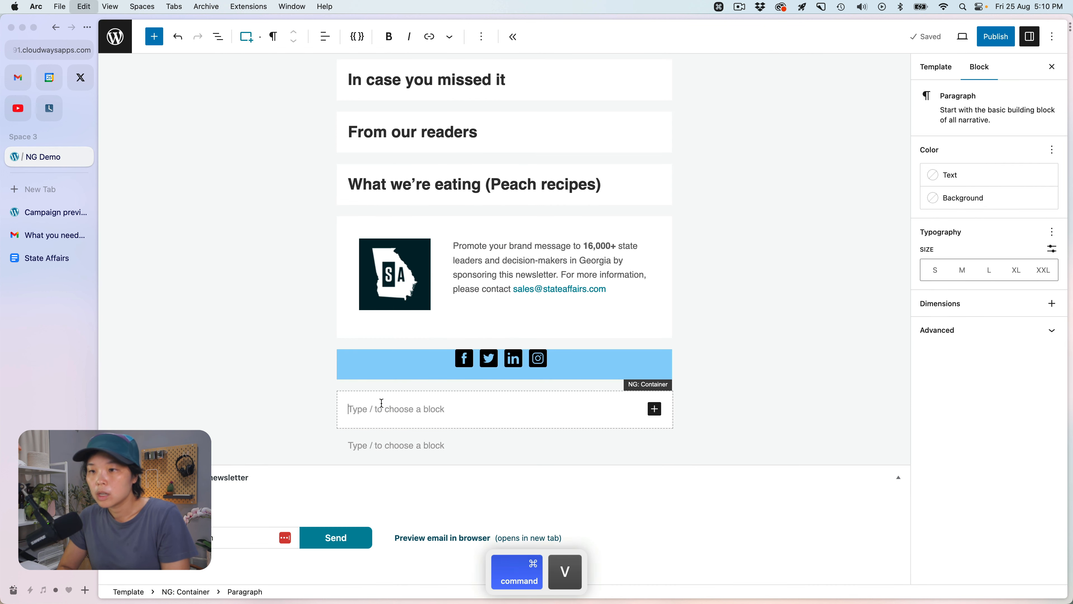
- Check the footer colour in the original email and give the "Bringing the statehouse" container a custom light beige background, #F7F3EE
left_click(48, 212)
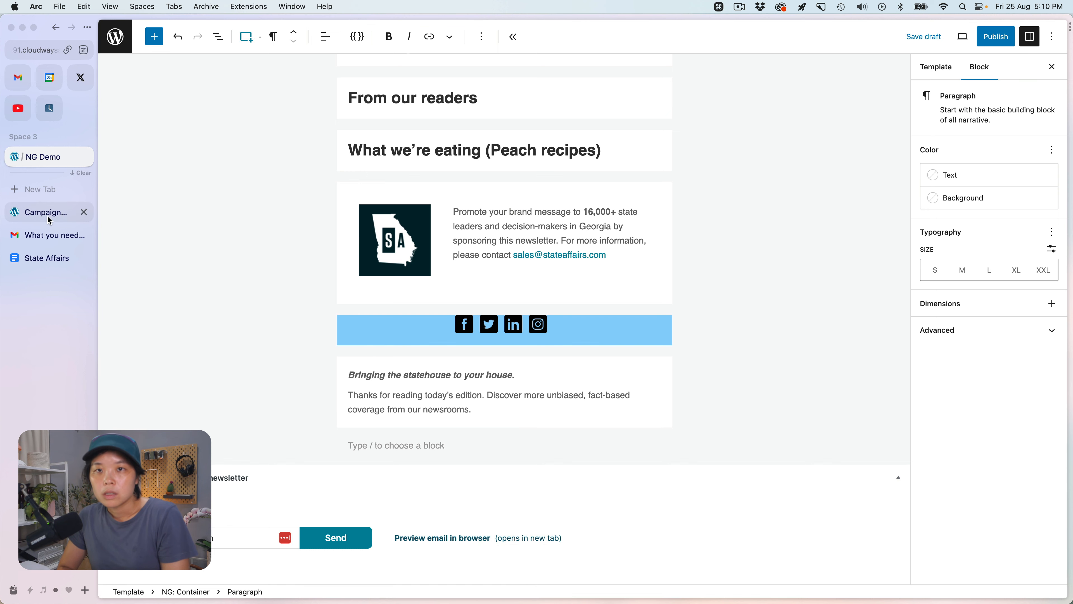
left_click(50, 233)
left_click(41, 160)
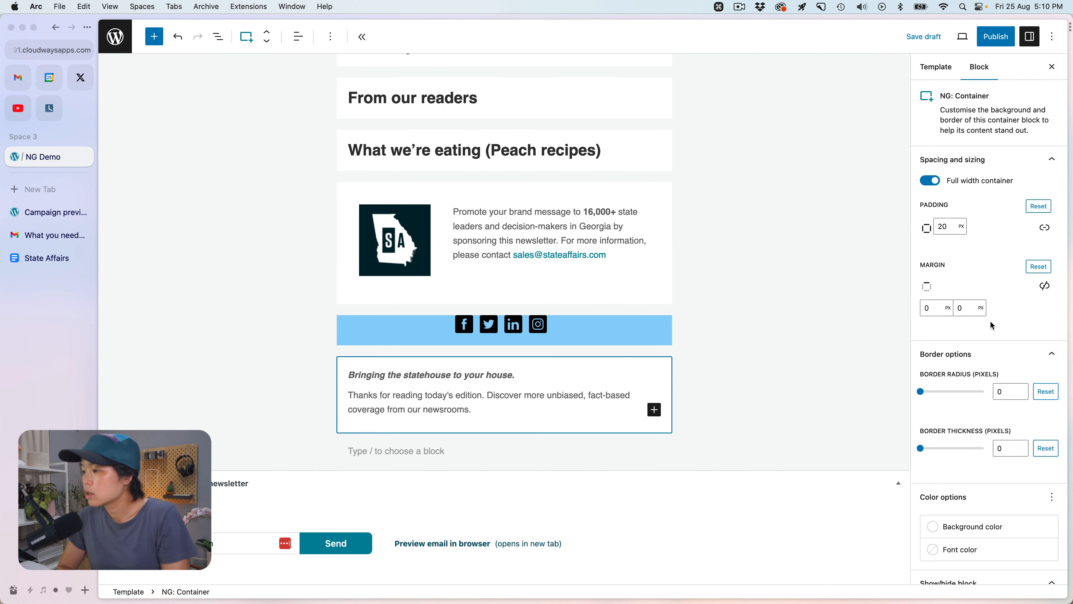
scroll(993, 325, "down", 3)
left_click(972, 439)
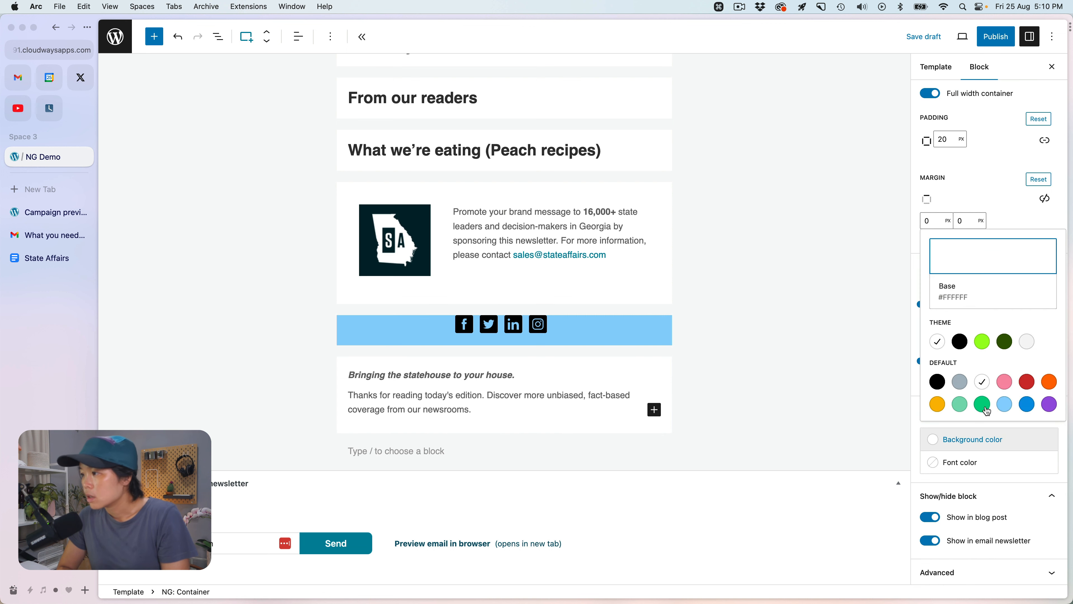
left_click(998, 266)
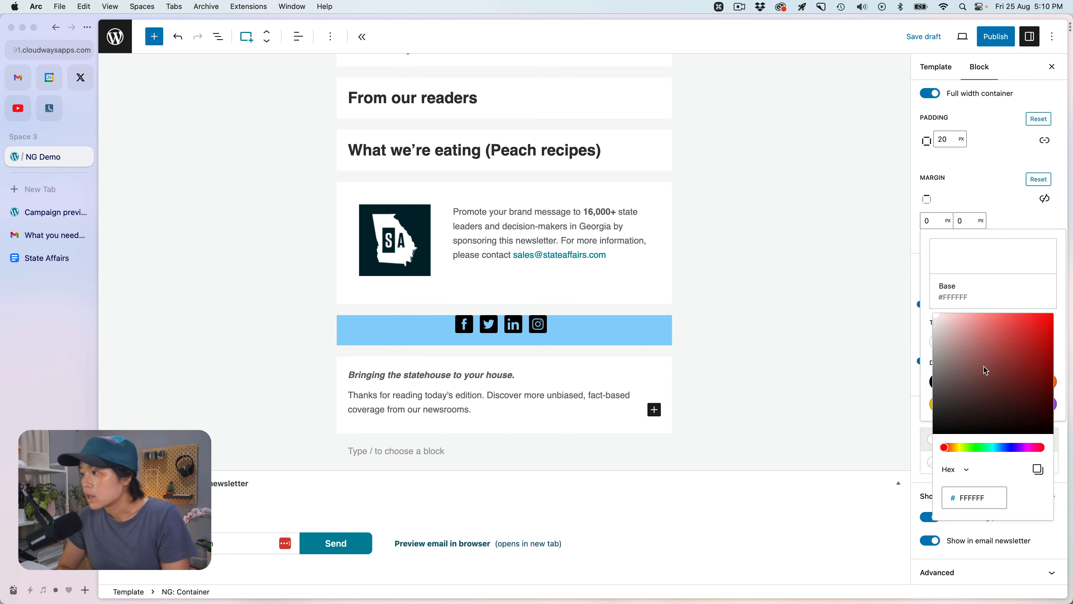
left_click(952, 448)
left_click_drag(938, 317, 939, 315)
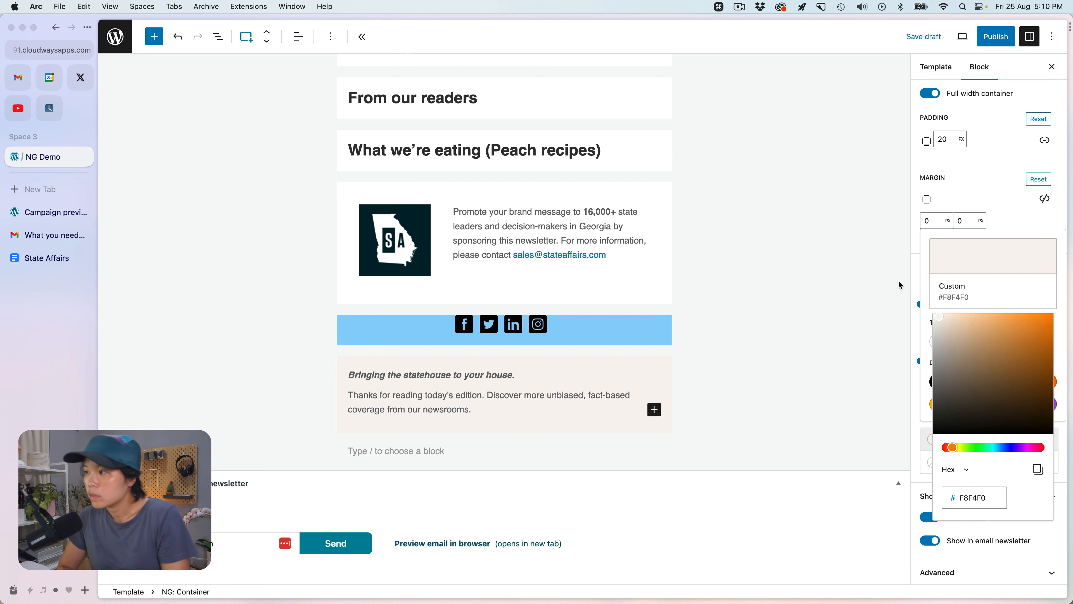
left_click_drag(944, 327, 941, 320)
left_click(753, 341)
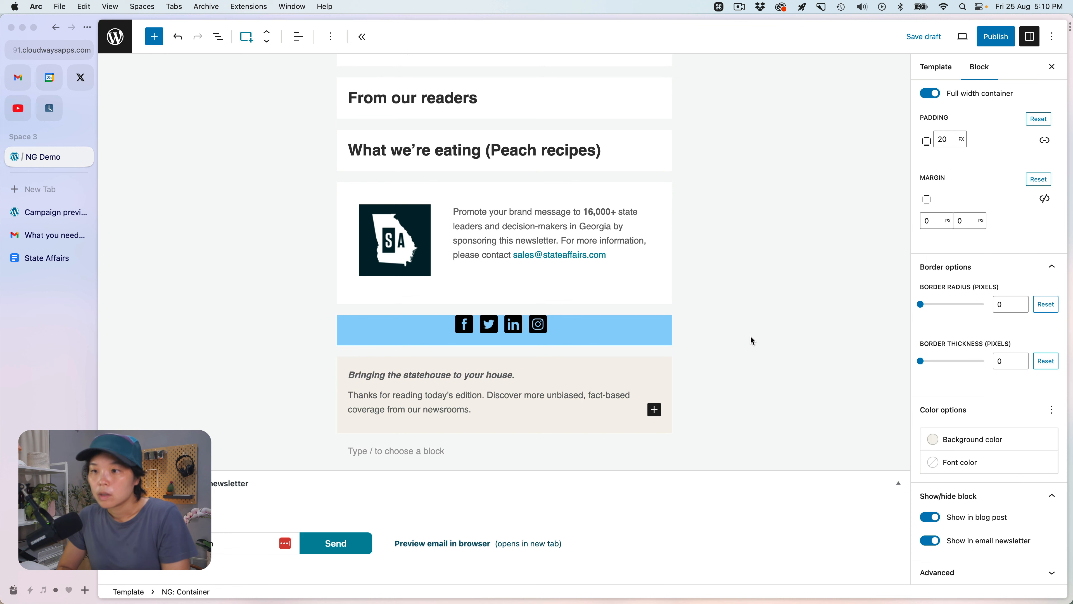
- Compare the footer with the original email again and shift the container's background hue to a slightly yellower beige
left_click(42, 235)
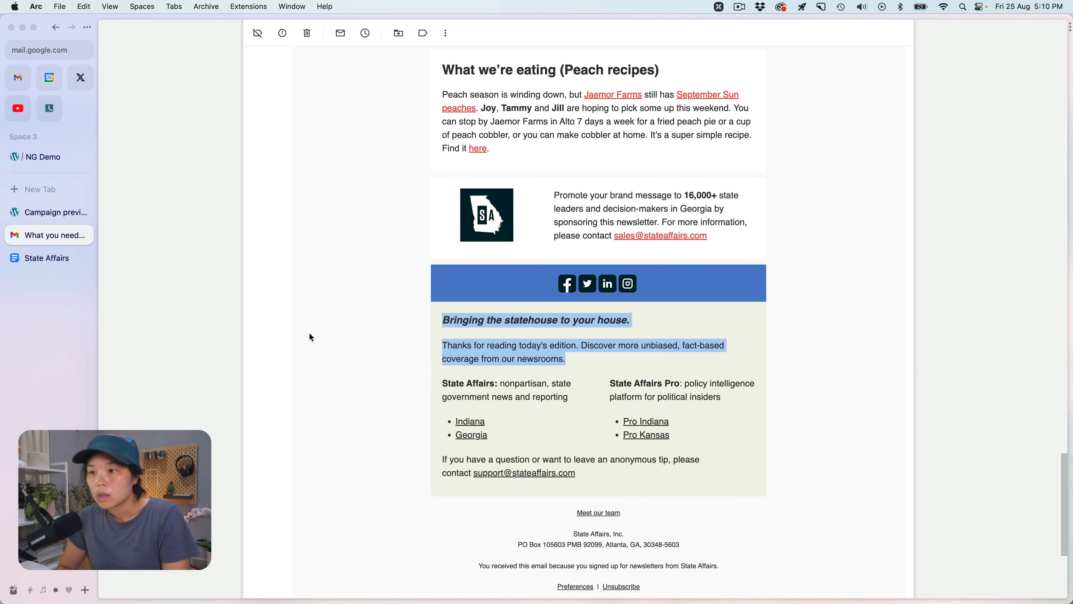
left_click(553, 394)
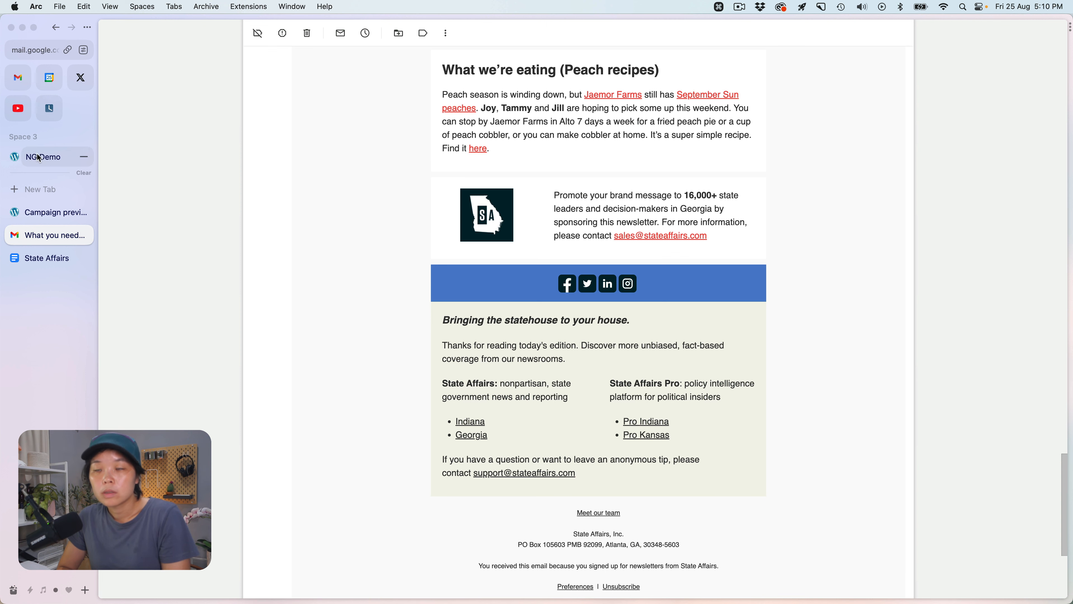
left_click(46, 158)
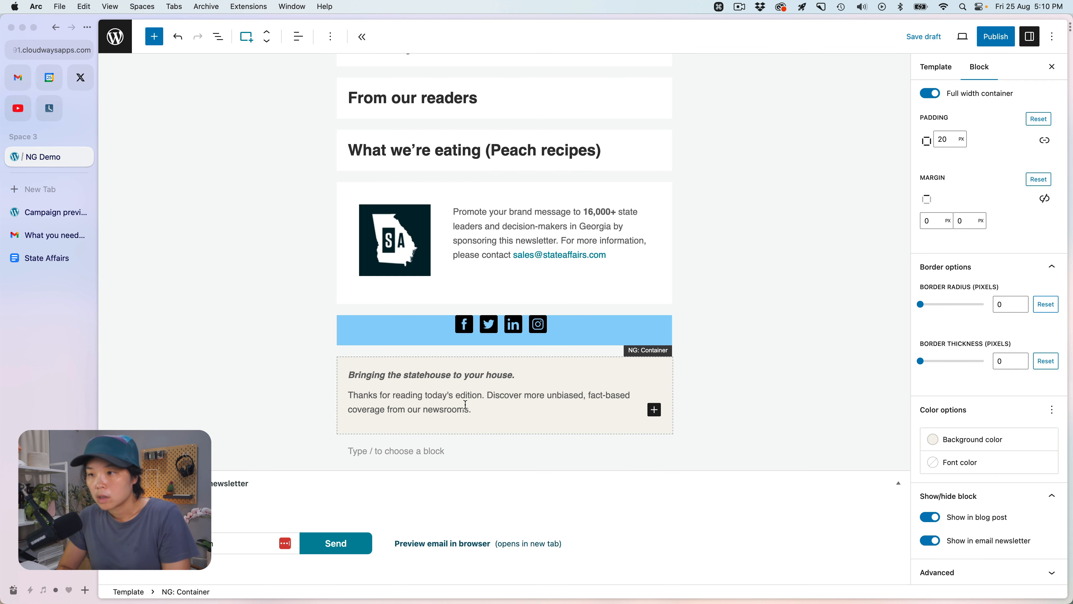
left_click(971, 439)
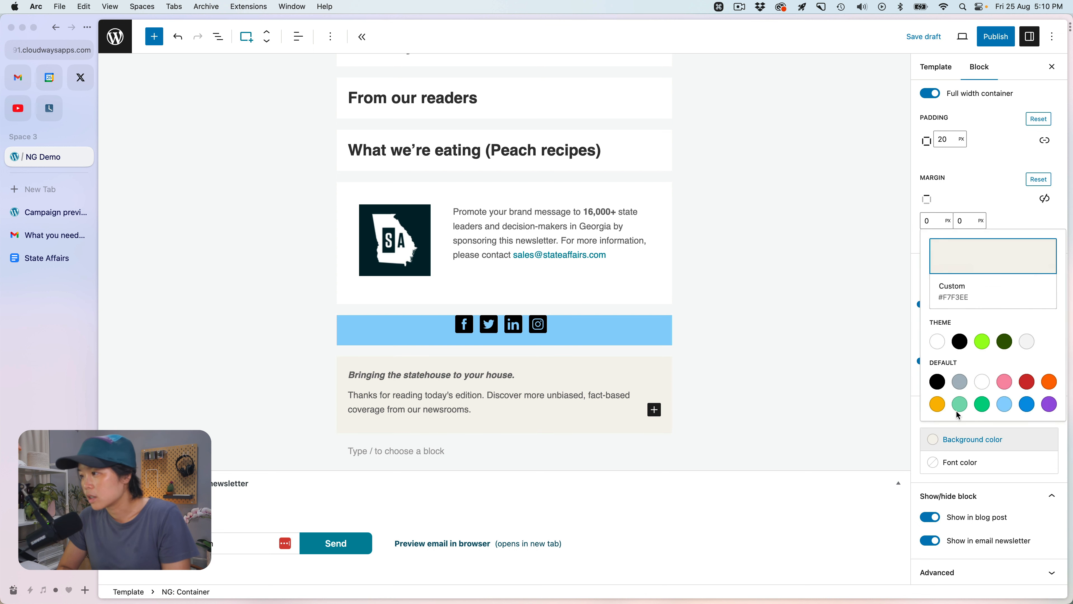
left_click(1004, 269)
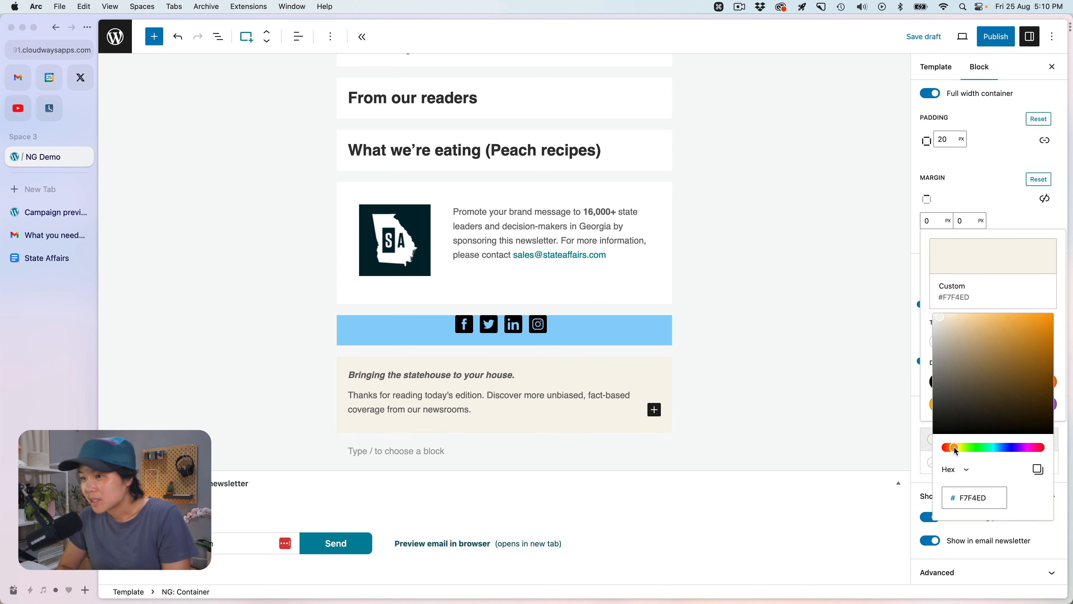
left_click_drag(958, 451, 956, 452)
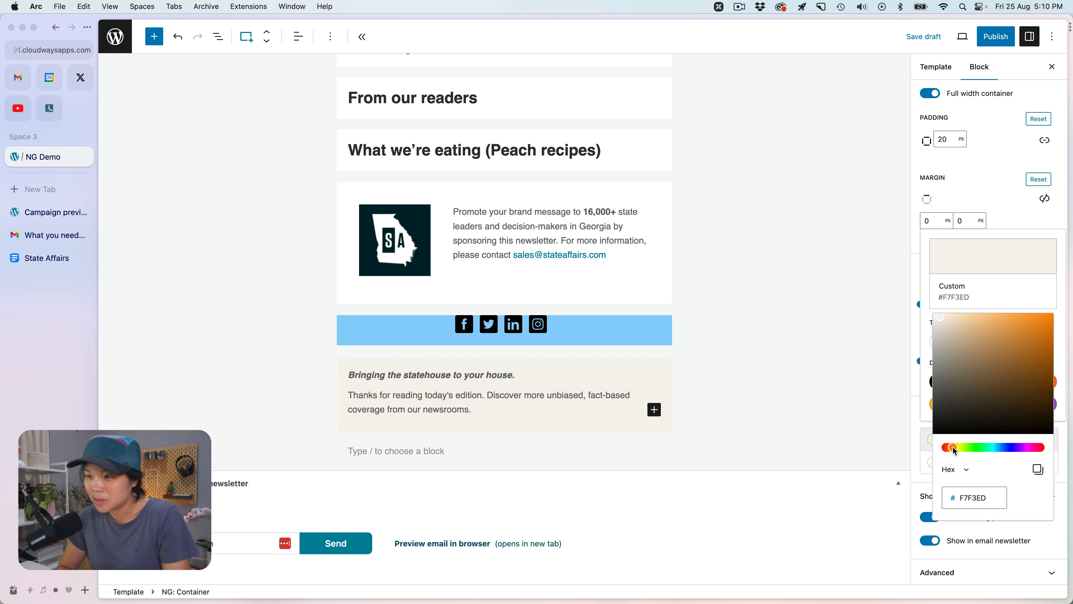
left_click(566, 409)
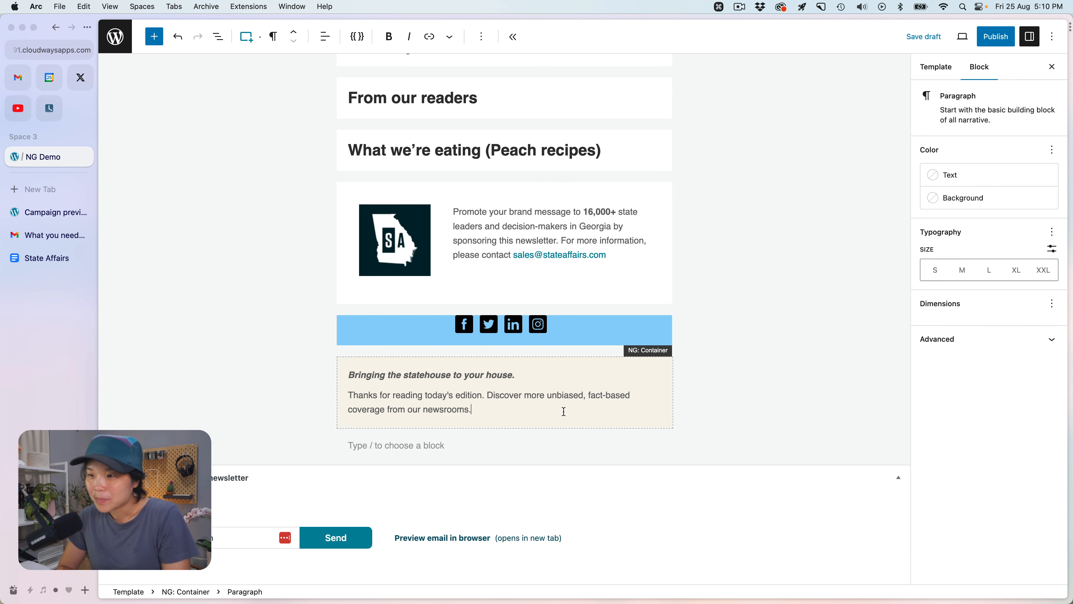
- Insert an NG: Columns block with a 50 : 50 layout below the thank-you paragraph in the beige container
left_click(49, 241)
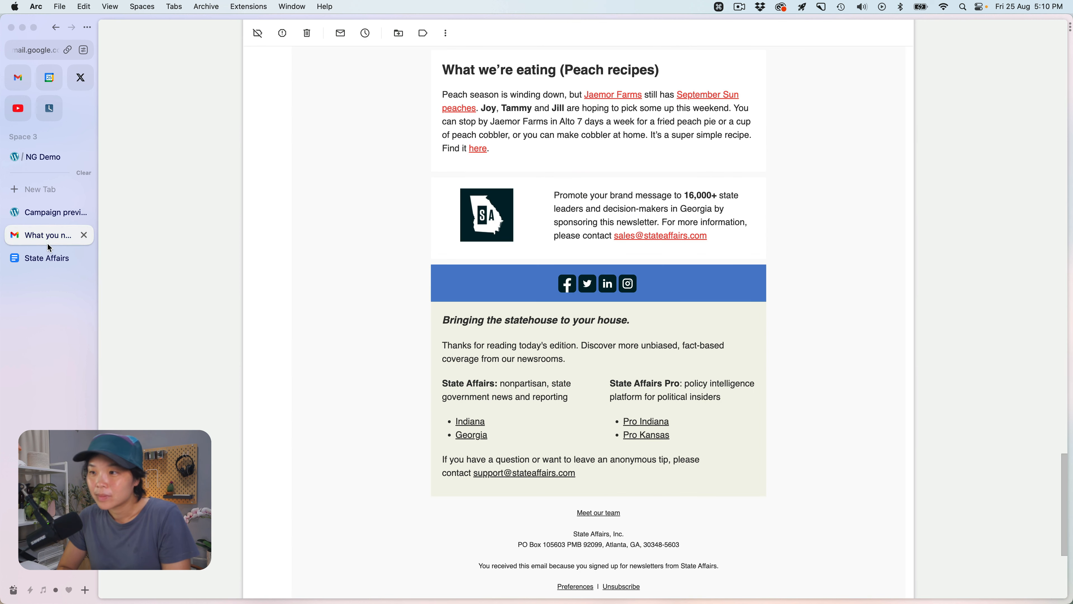
left_click(43, 156)
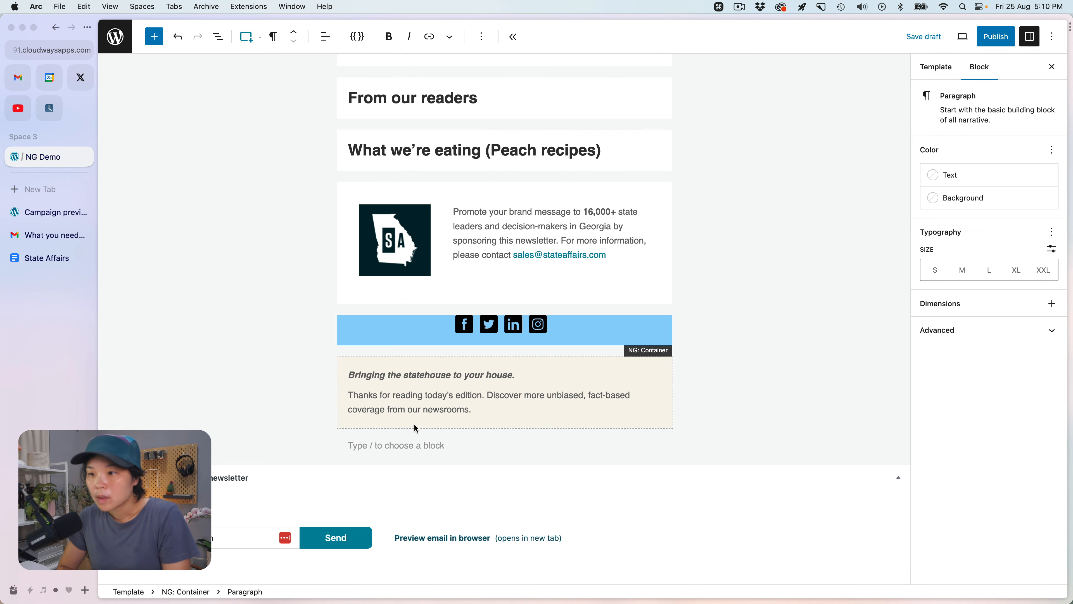
key("Return")
type("/col")
key("Down")
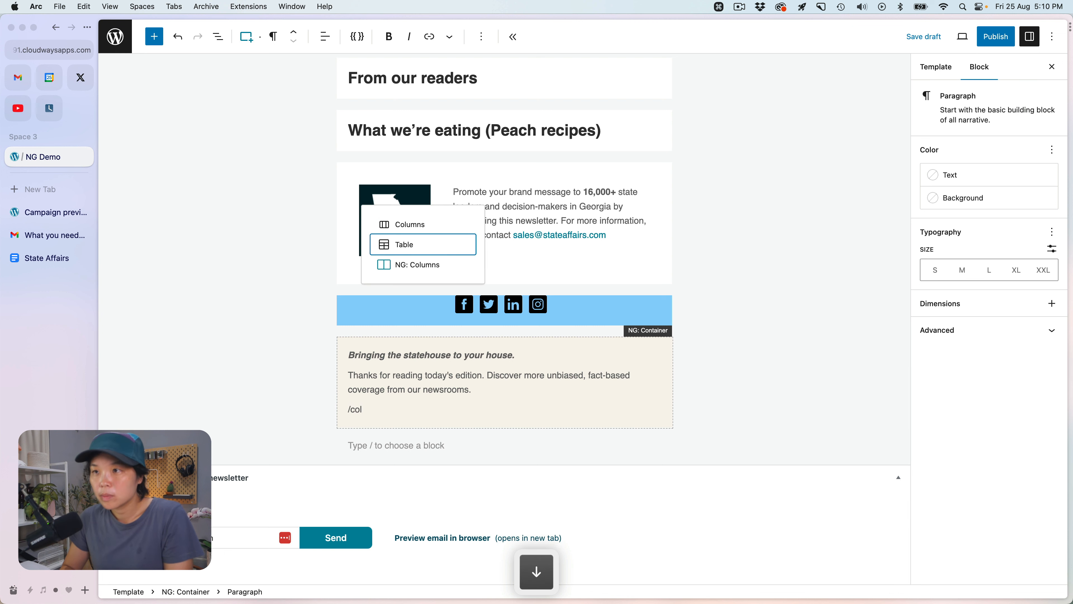
key("Down")
key("Return")
left_click(388, 363)
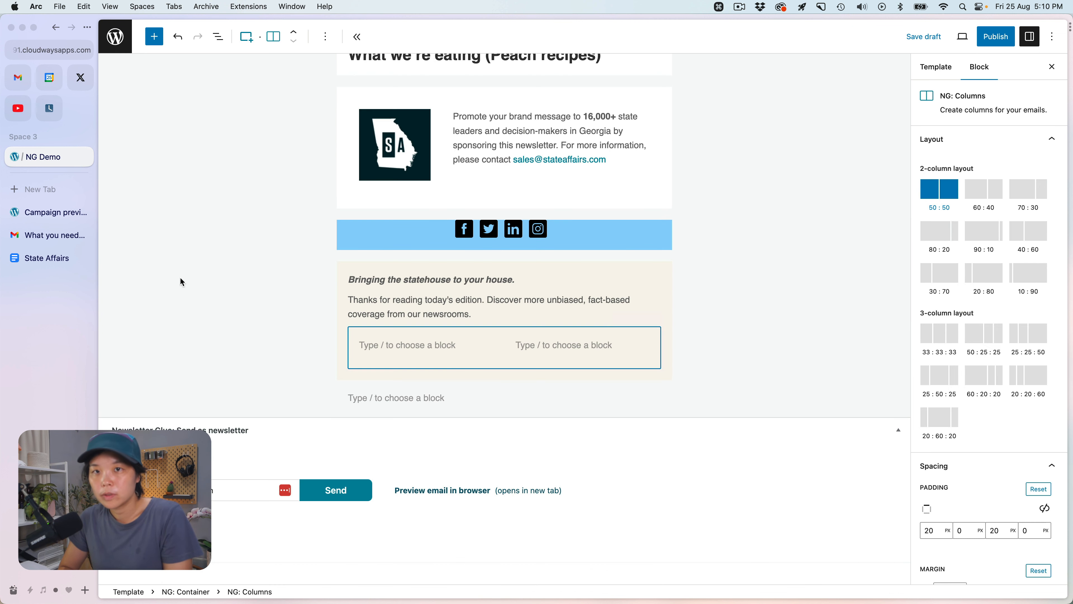
- Copy the "State Affairs" blurb with its Indiana and Georgia links from the original email into the first column
left_click(48, 235)
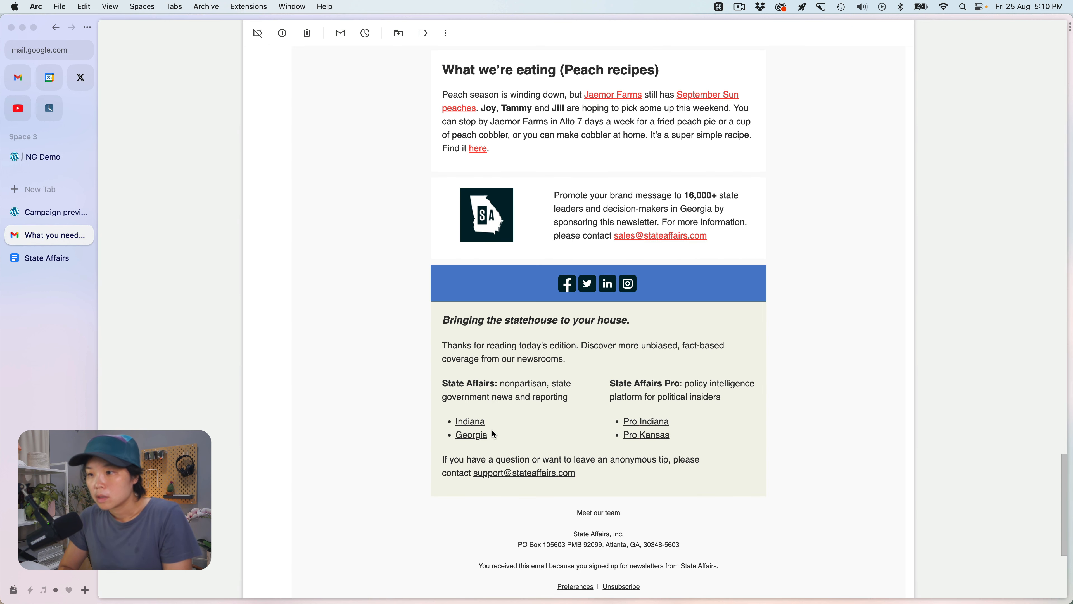
left_click_drag(491, 429, 438, 375)
key("super+c")
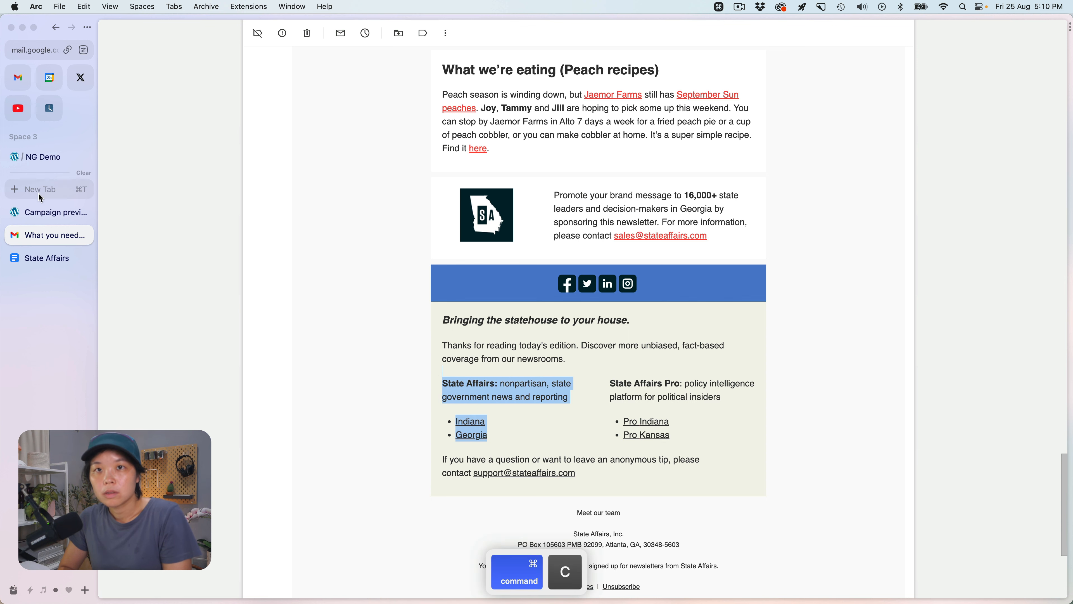
left_click(46, 158)
left_click(406, 344)
key("super+v")
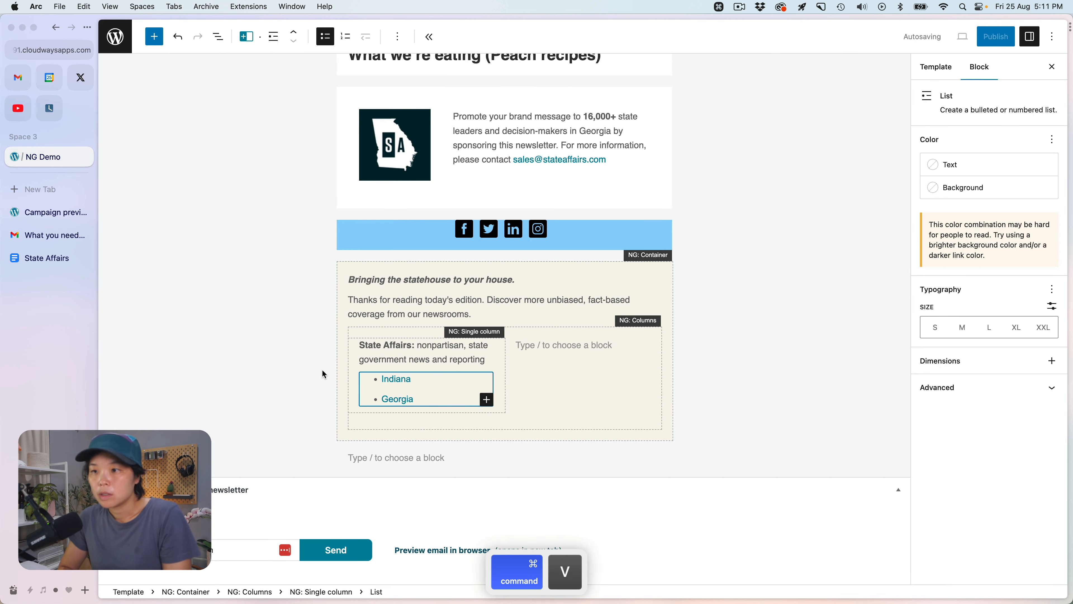
- Copy the "State Affairs Pro" blurb with its Pro Indiana and Pro Kansas links from the original email into the second column
left_click(34, 235)
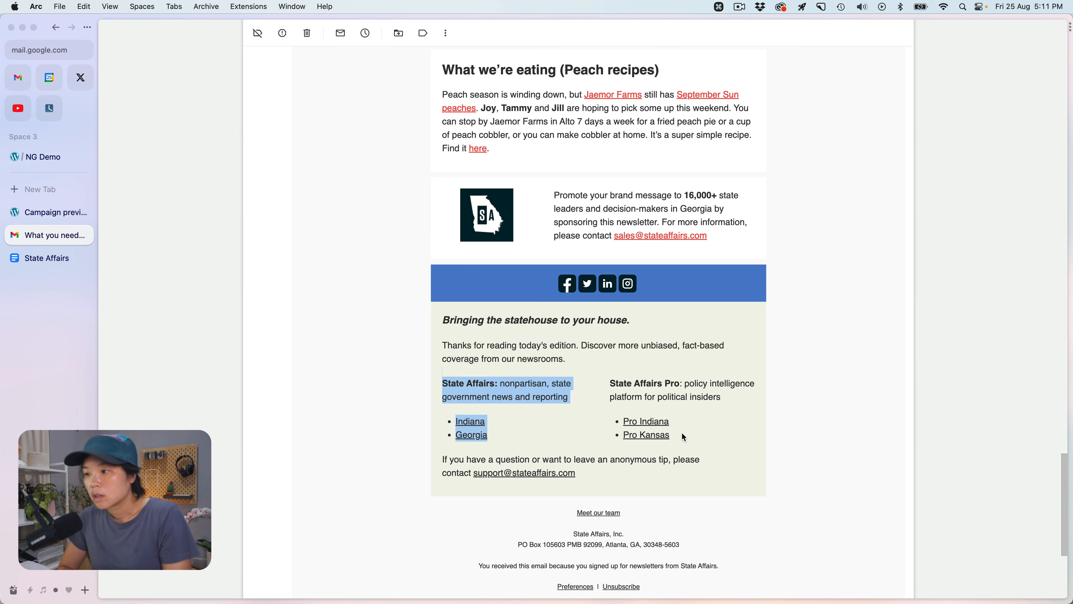
left_click_drag(682, 435, 607, 374)
key("super+c")
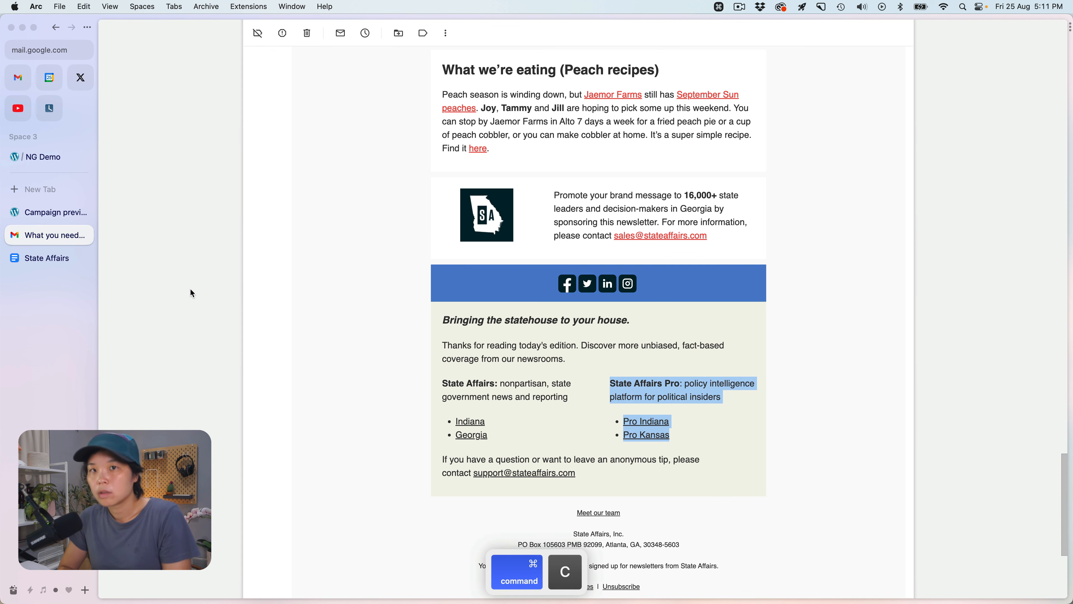
left_click(48, 159)
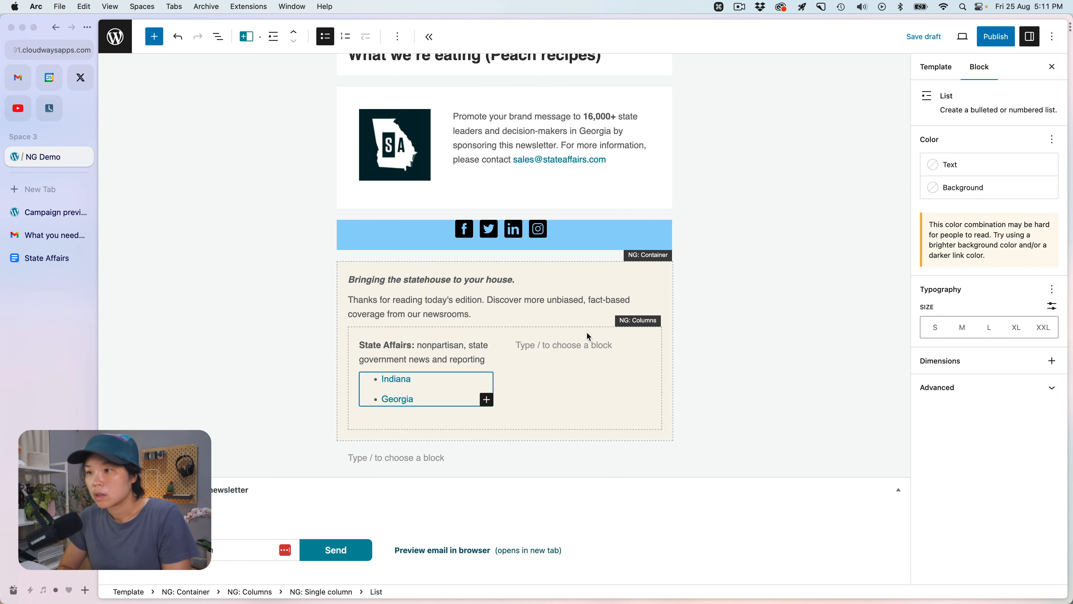
left_click(549, 343)
key("super+v")
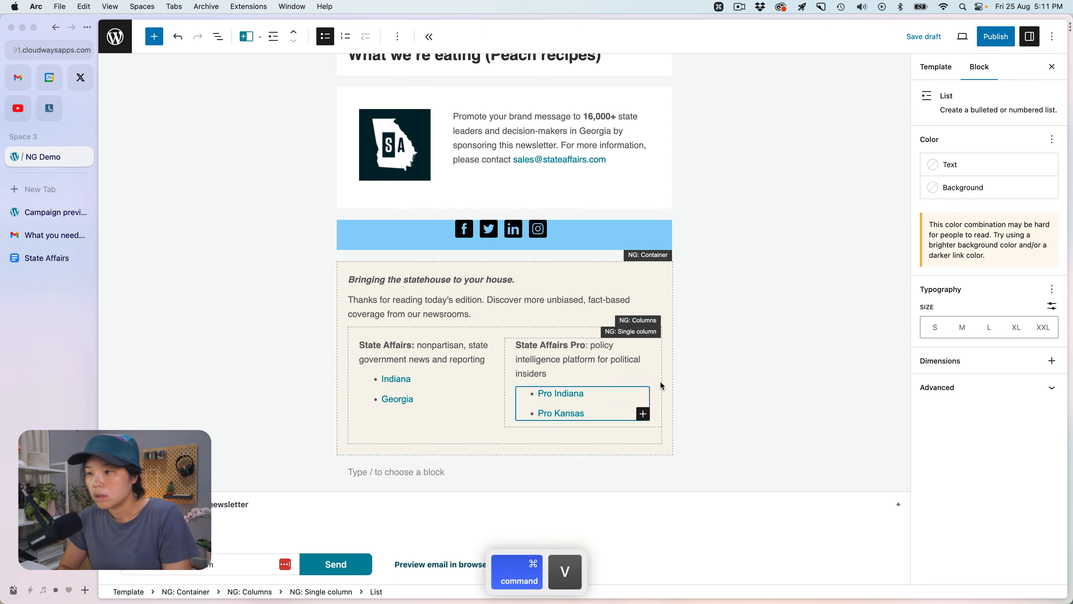
- Check that the Pro Indiana and Georgia list items in the two columns carry their links
left_click(556, 391)
left_click(609, 388)
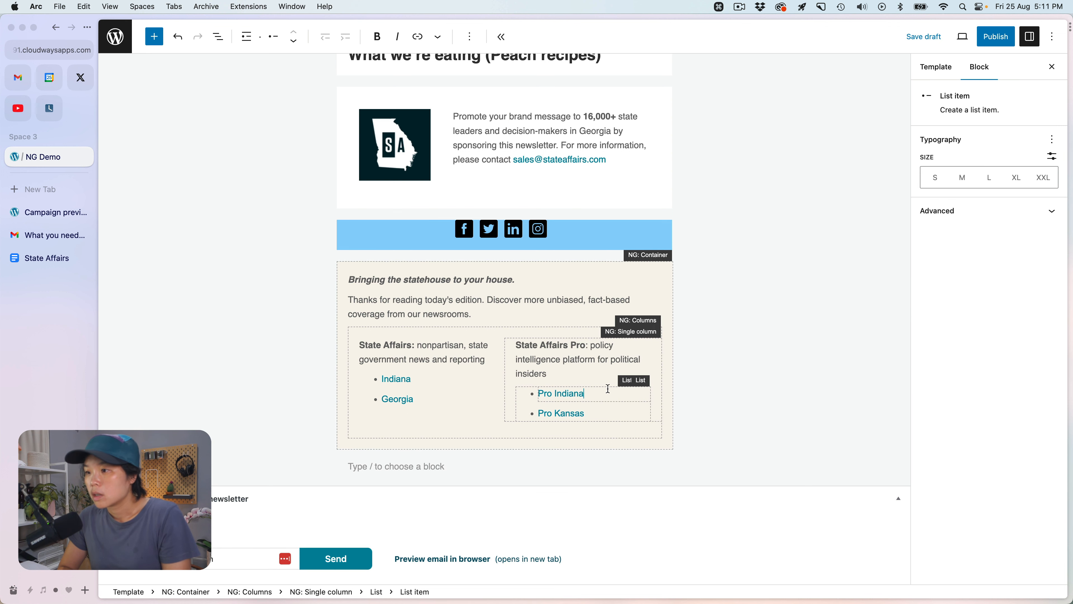
double_click(566, 396)
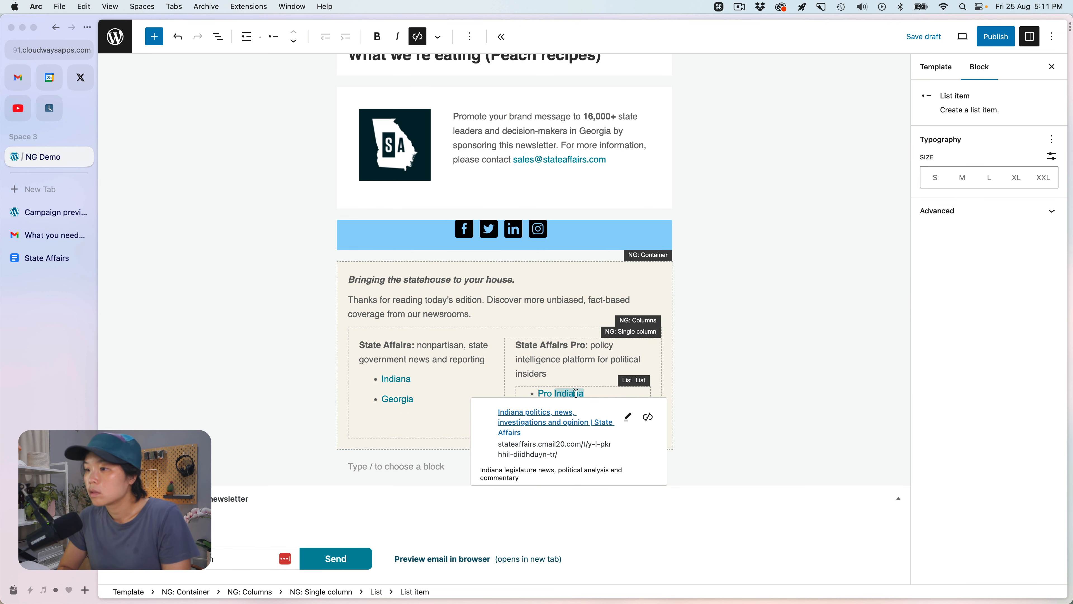
left_click(595, 390)
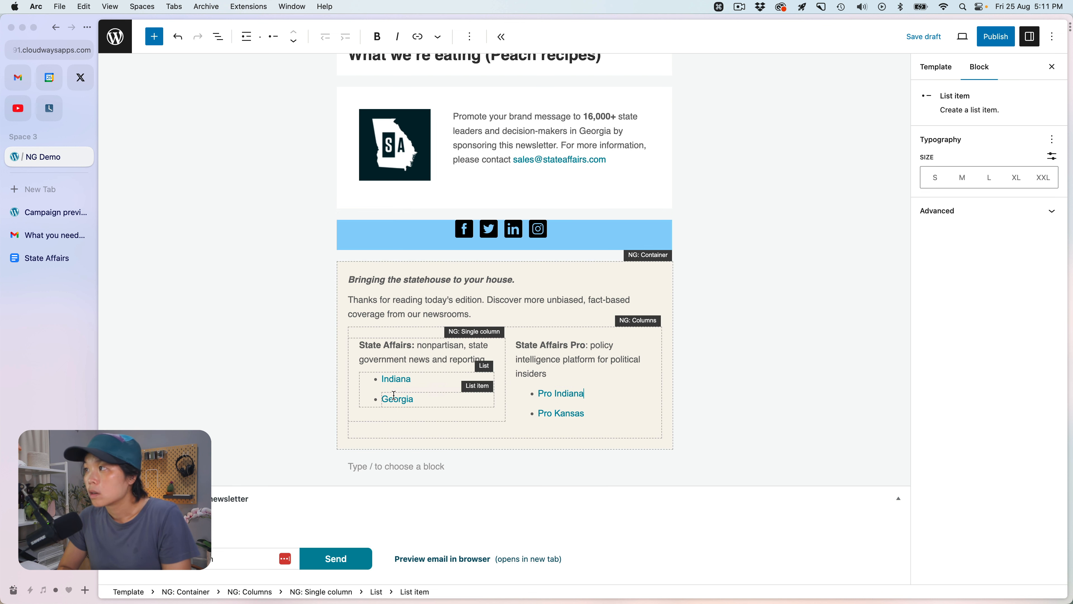
double_click(394, 398)
left_click(435, 395)
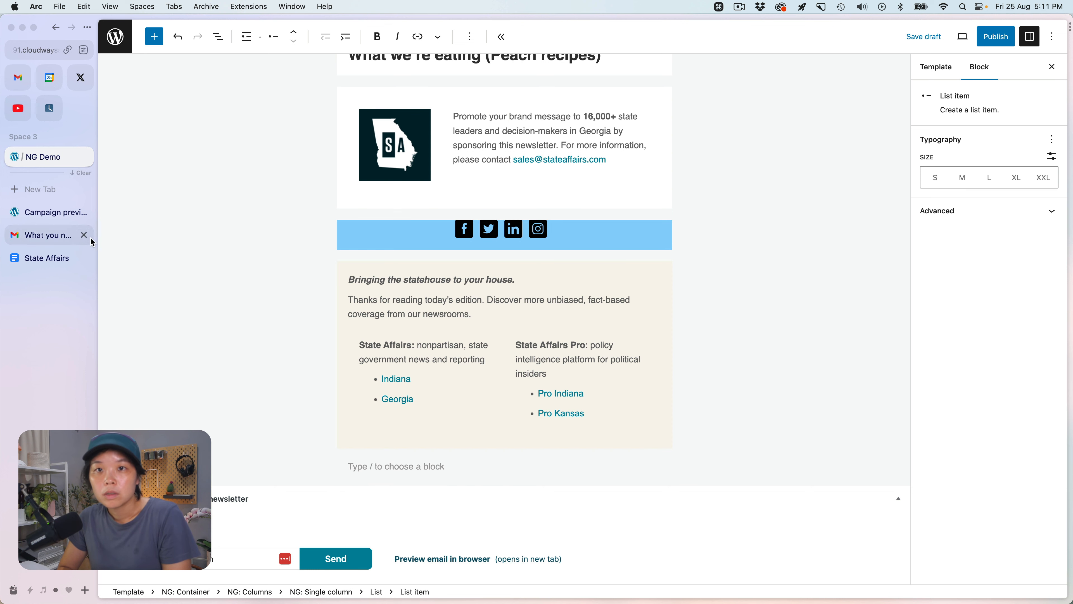
- Copy the question and anonymous-tip paragraph from the original email into a new paragraph below the columns in the beige container
left_click(50, 236)
left_click_drag(631, 492, 430, 458)
key("super+c")
left_click(49, 162)
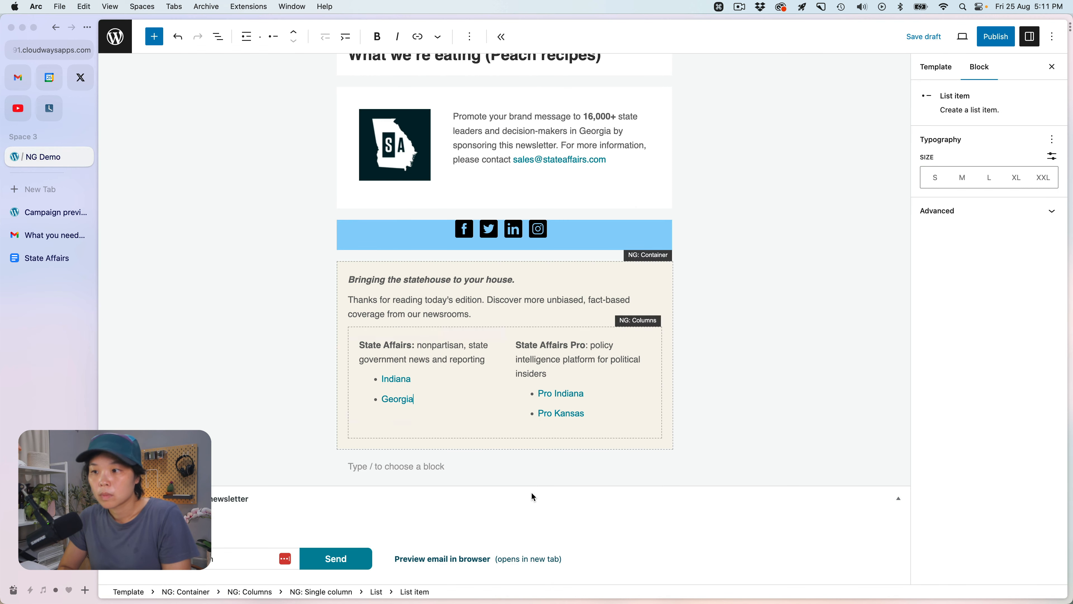
left_click(499, 443)
left_click(654, 430)
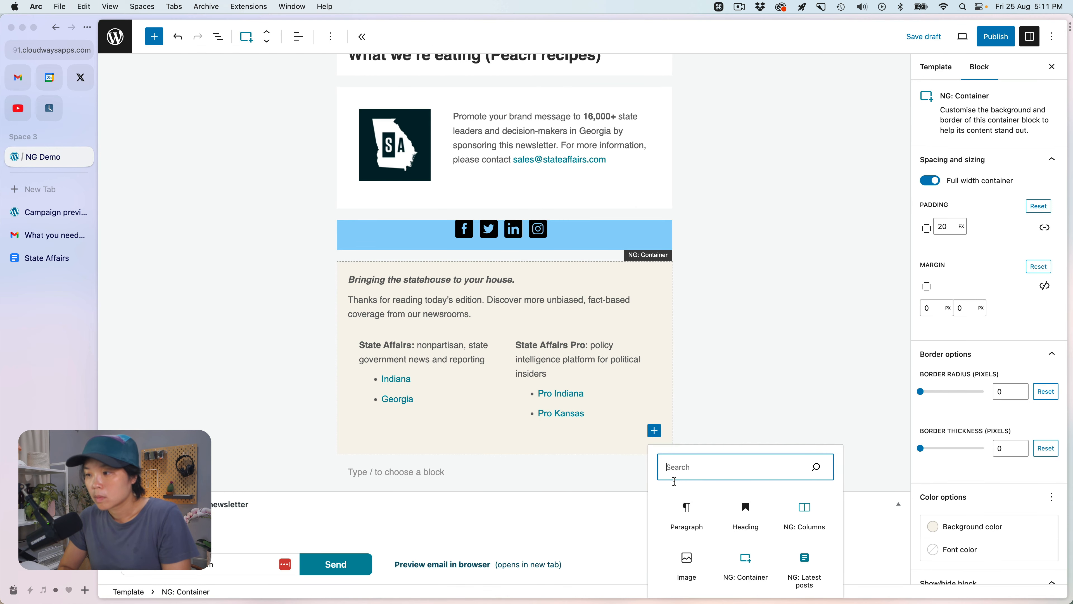
left_click(685, 510)
key("super+v")
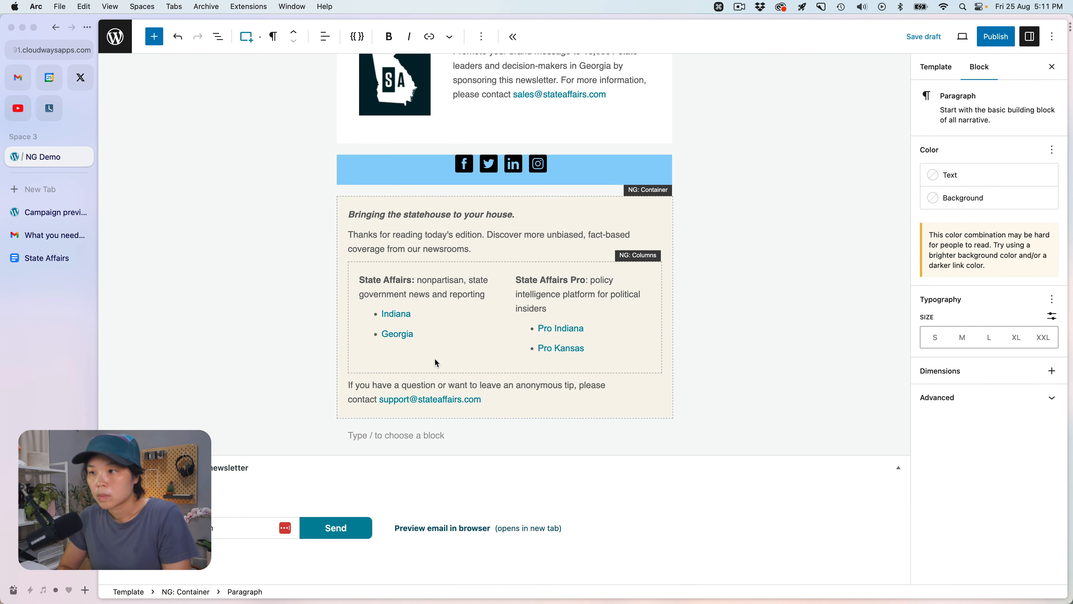
- Inspect the footer columns block's padding, save the draft, and check the beige footer in the refreshed email preview
left_click(437, 371)
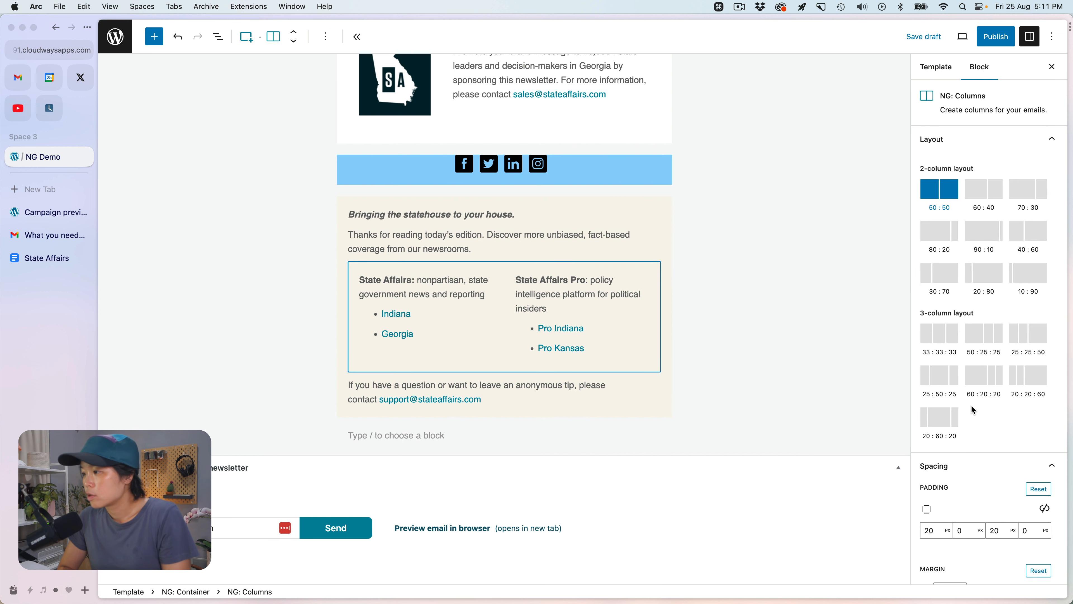
scroll(973, 410, "down", 5)
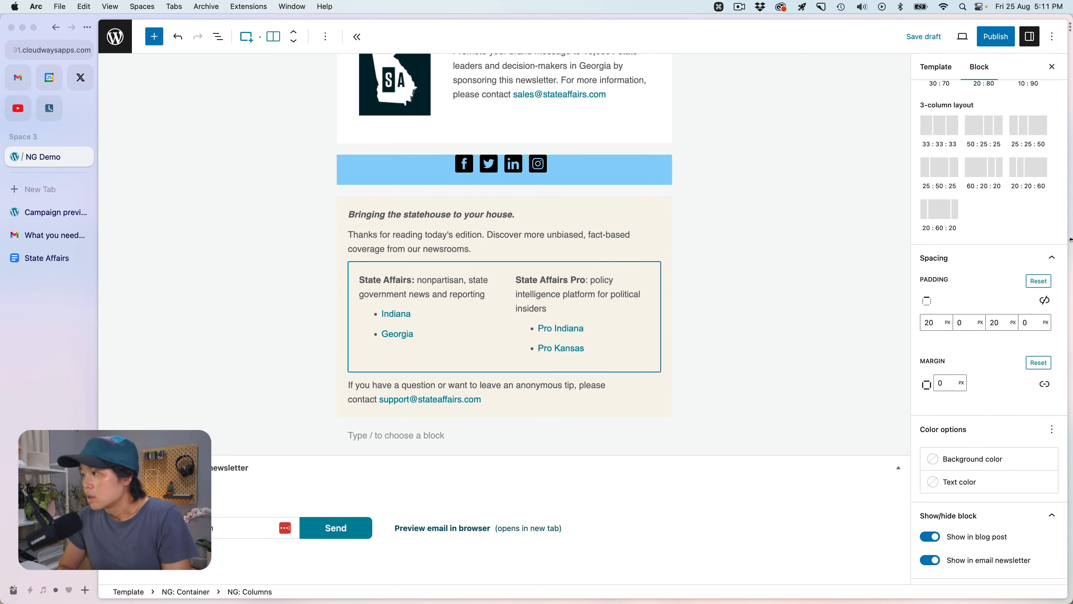
left_click(997, 323)
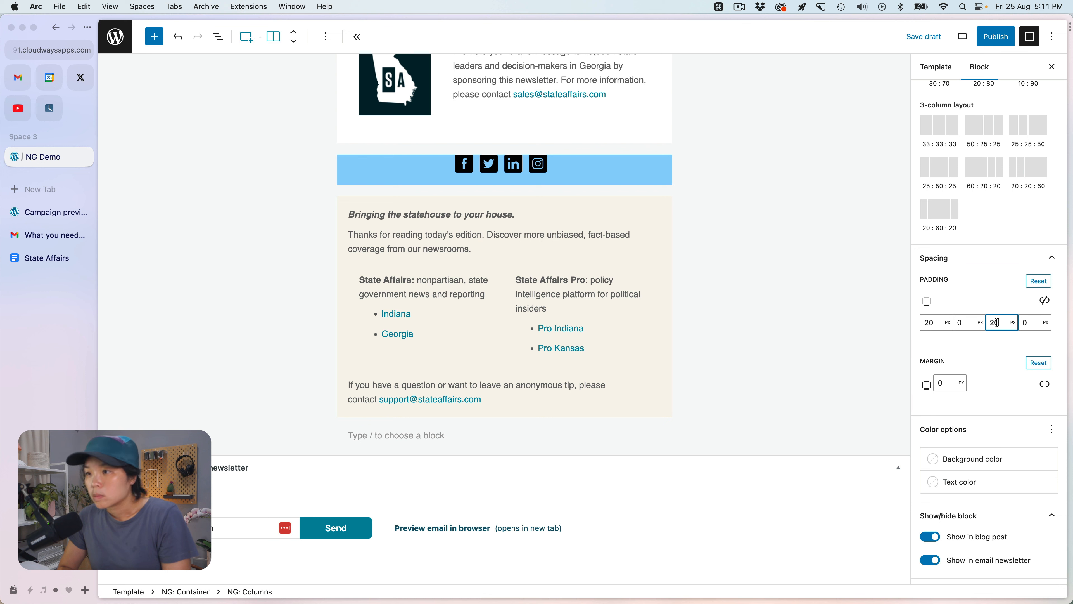
left_click(922, 37)
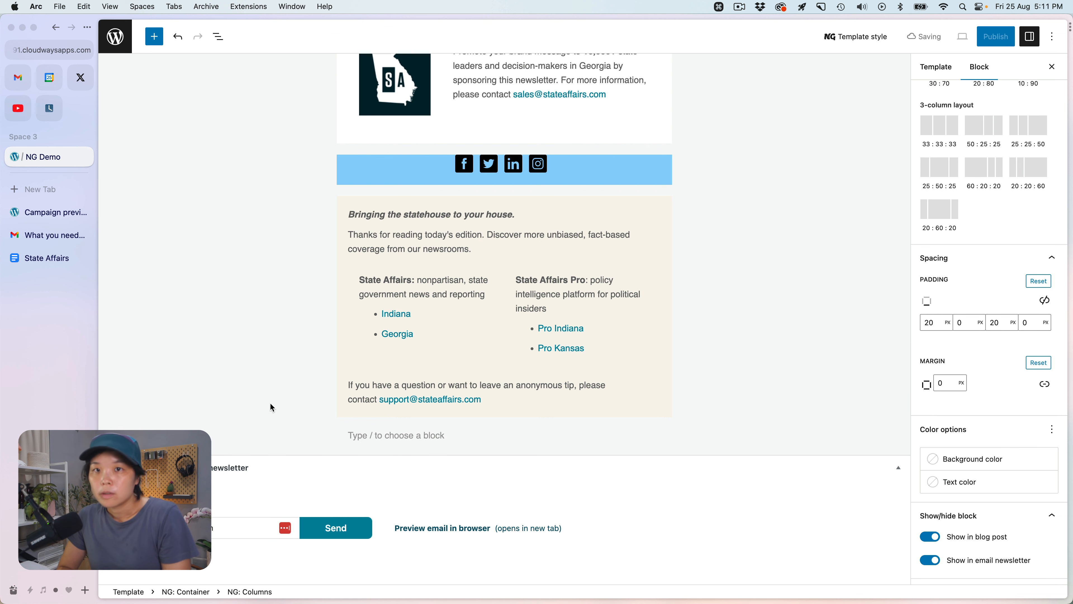
left_click(47, 212)
scroll(379, 440, "down", 4)
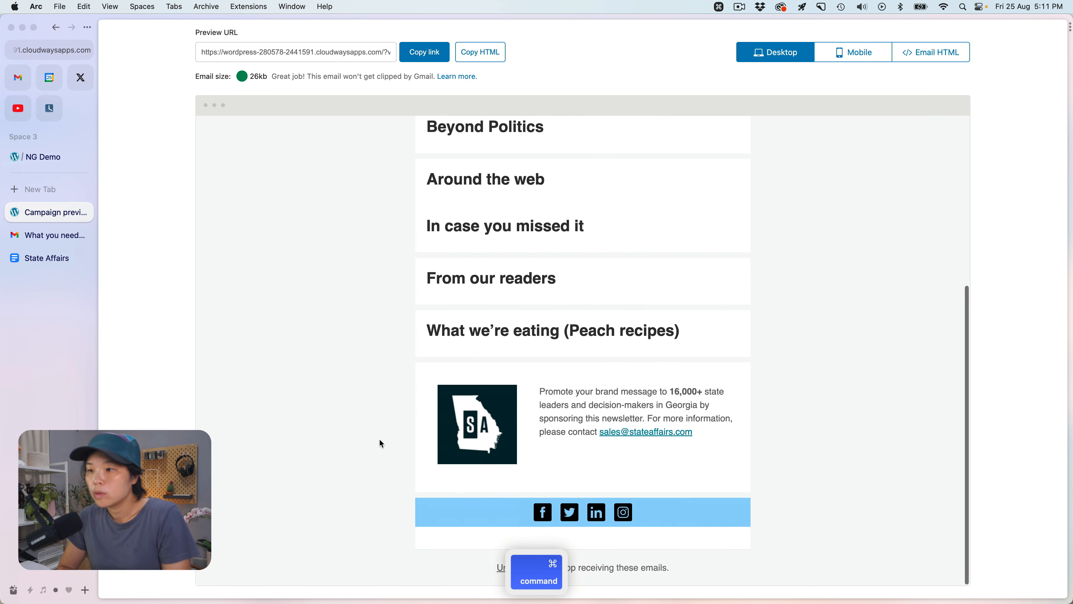
key("super+r")
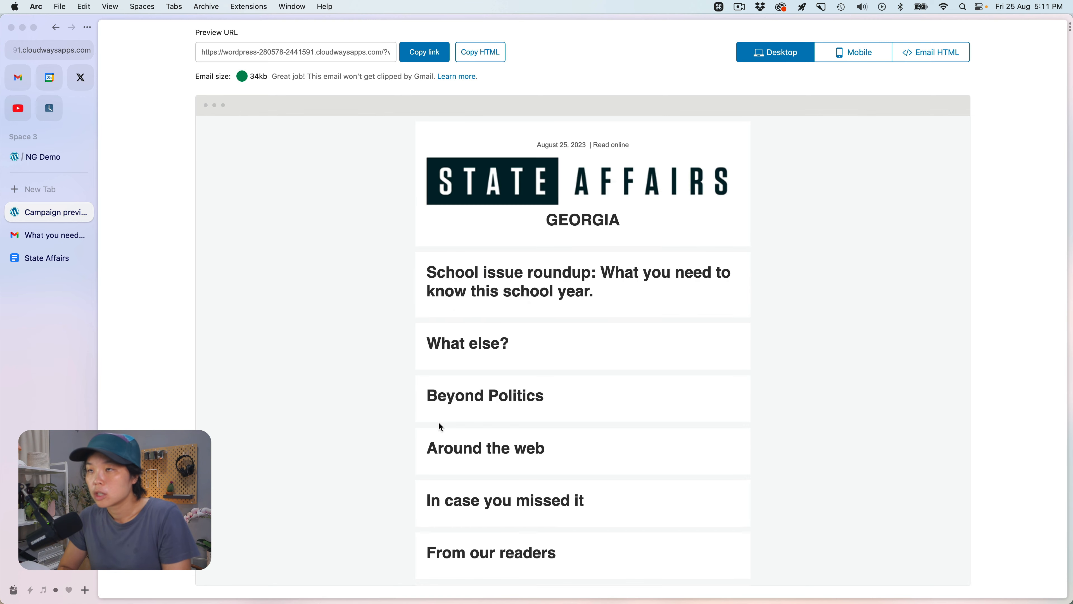
scroll(438, 427, "down", 10)
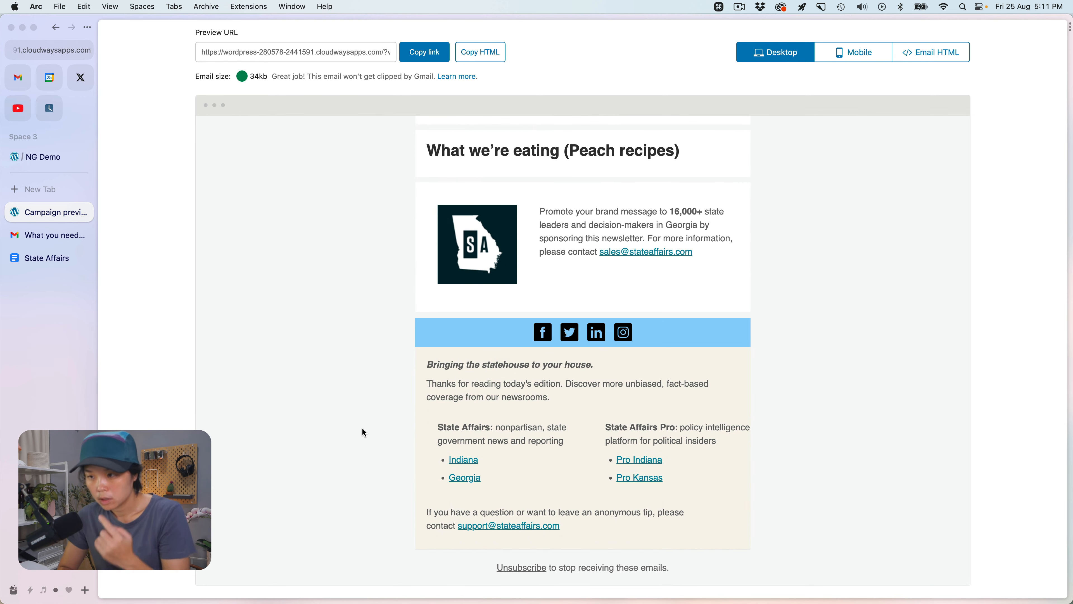
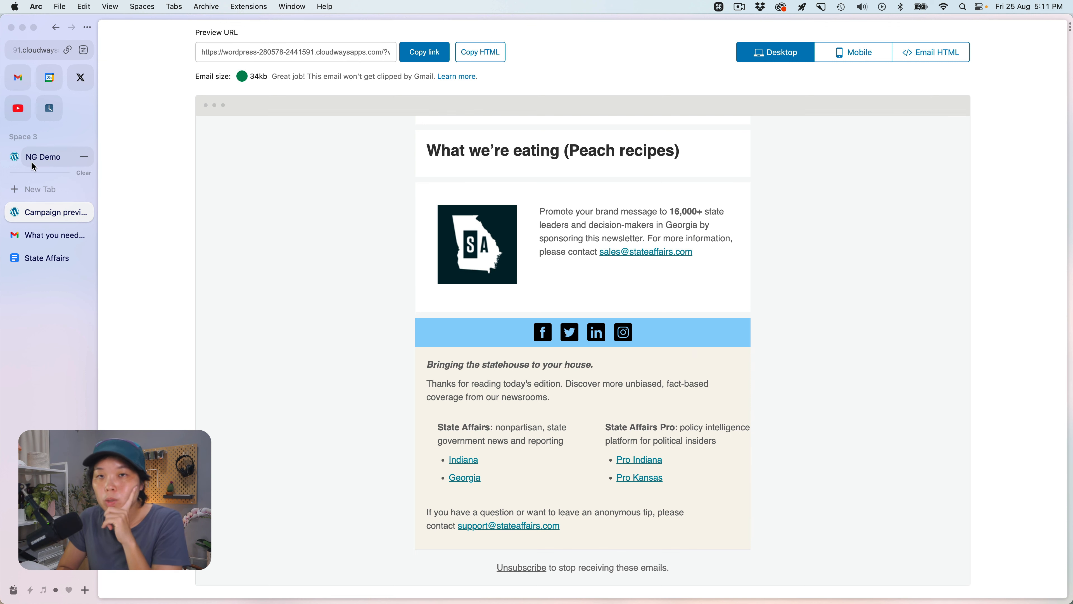
- Set the footer columns block's left and right padding to 10 px and save the draft
left_click(34, 159)
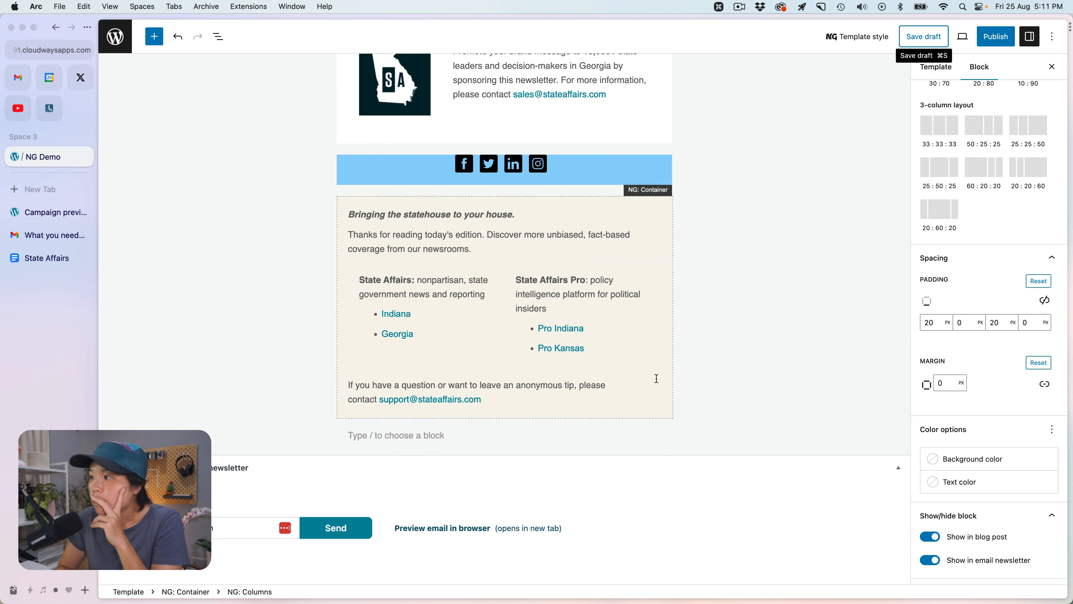
left_click(1029, 318)
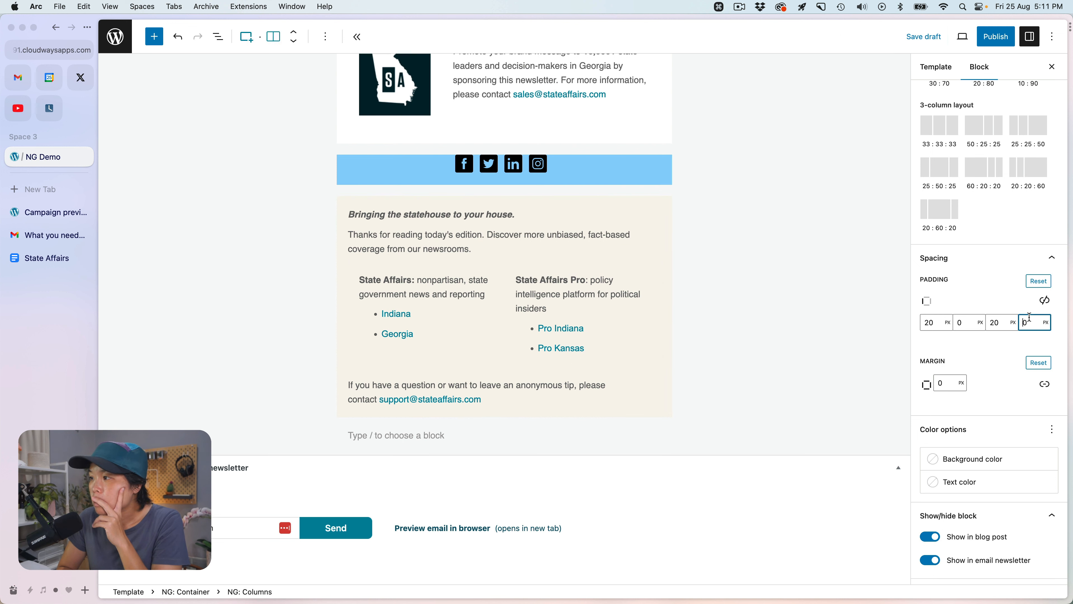
type("1")
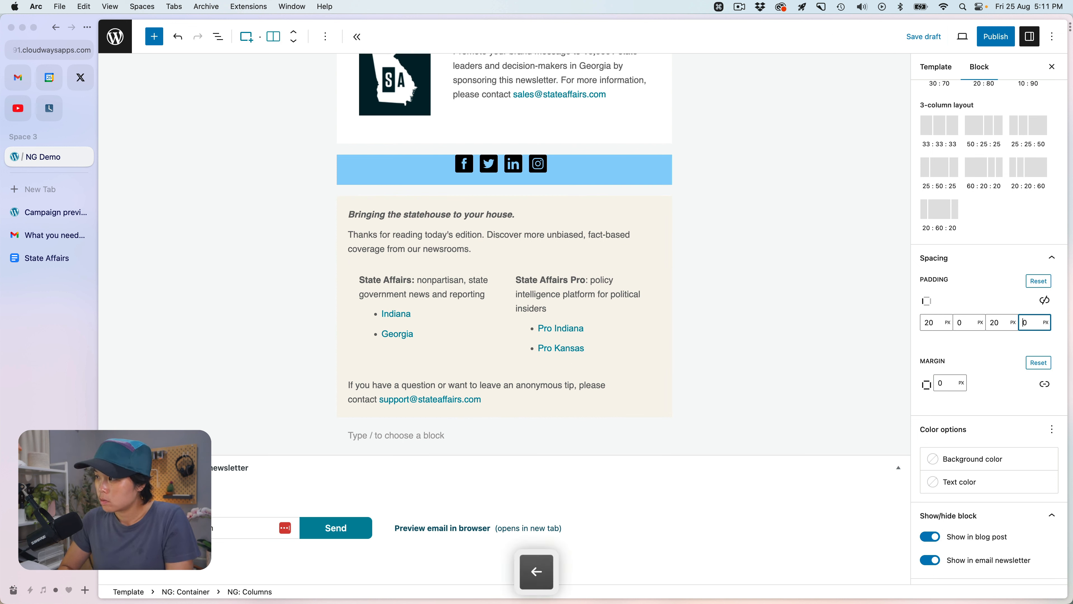
left_click(961, 323)
type("1")
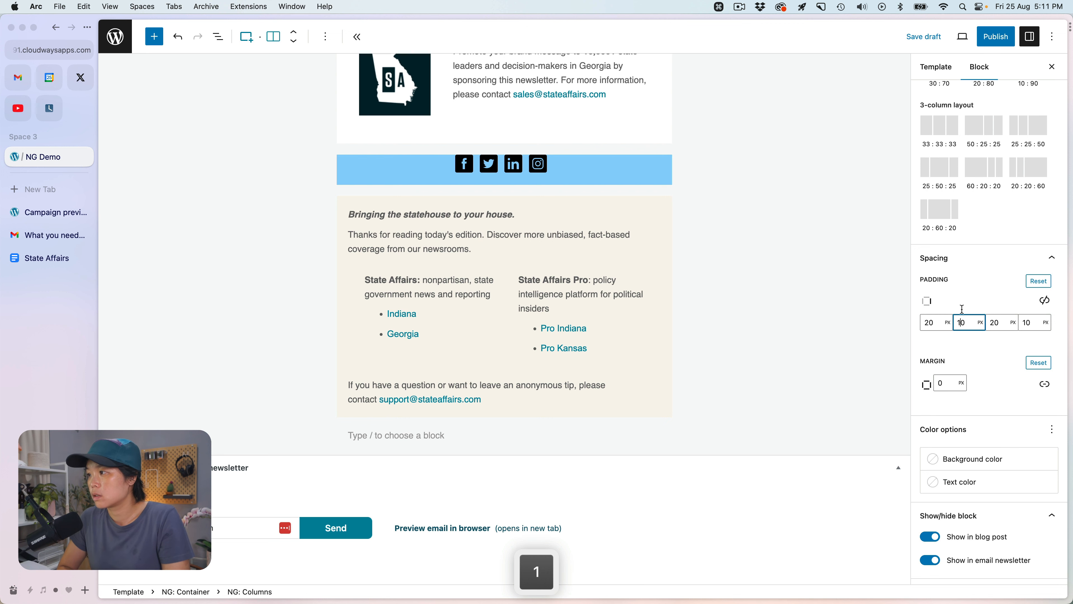
left_click(926, 38)
- Compare the footer columns in the refreshed campaign preview with those in the original email
left_click(48, 212)
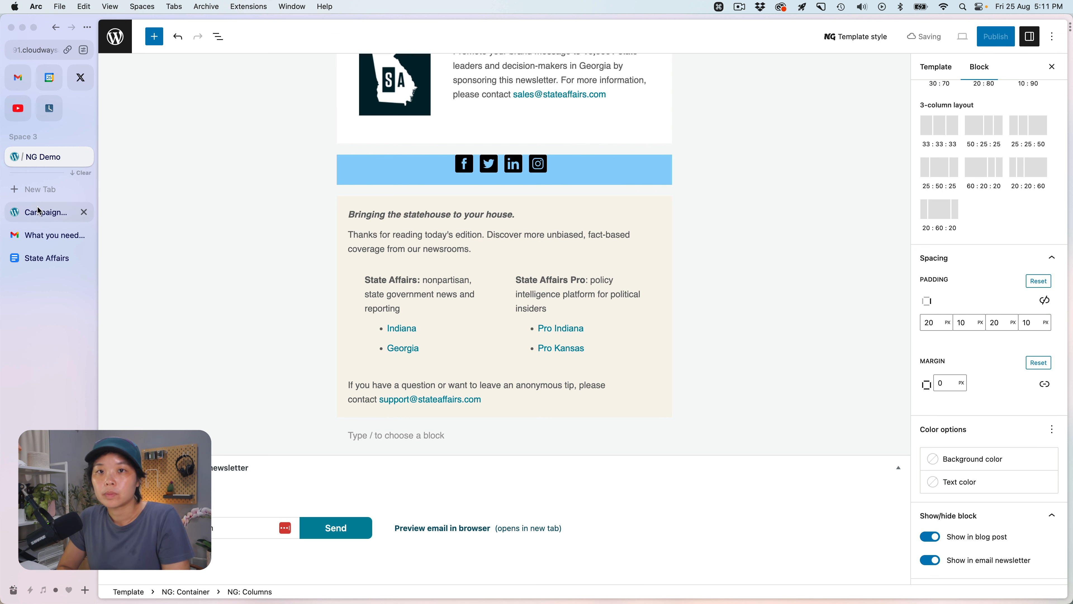
key("super+r")
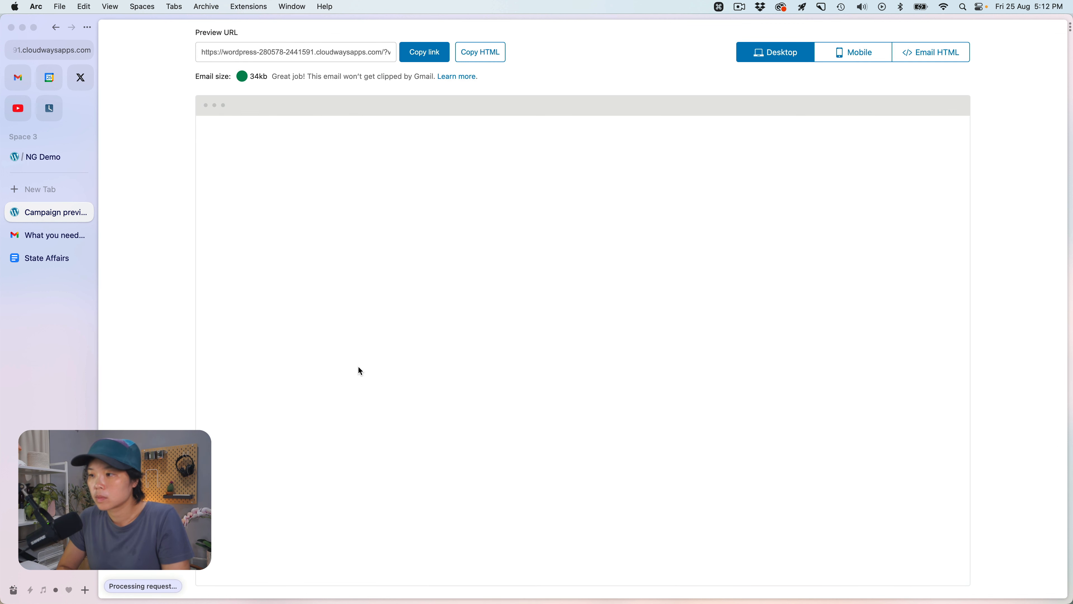
scroll(414, 424, "down", 10)
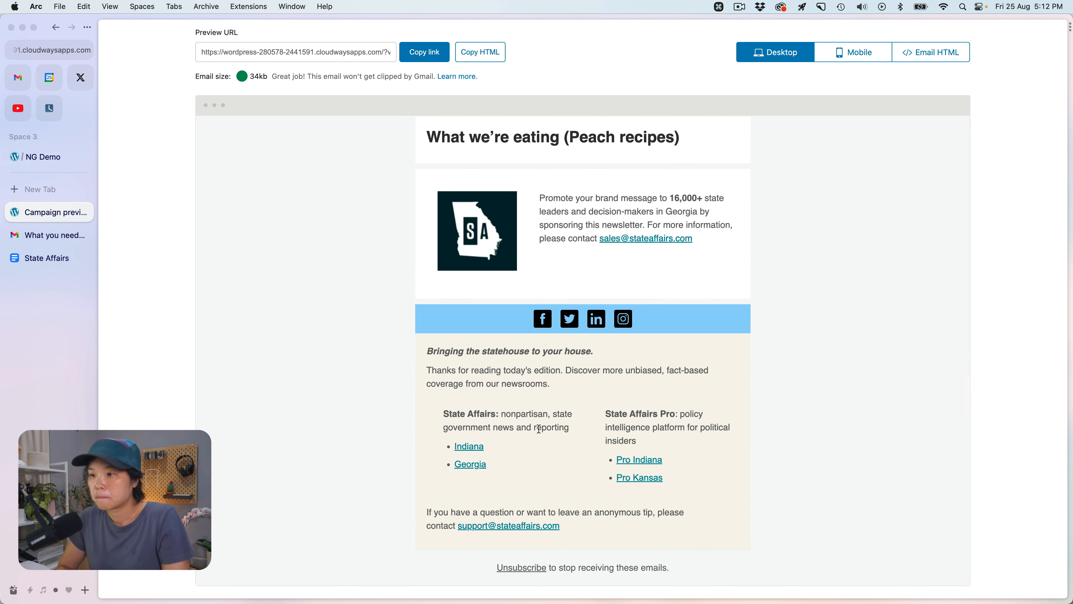
left_click(55, 240)
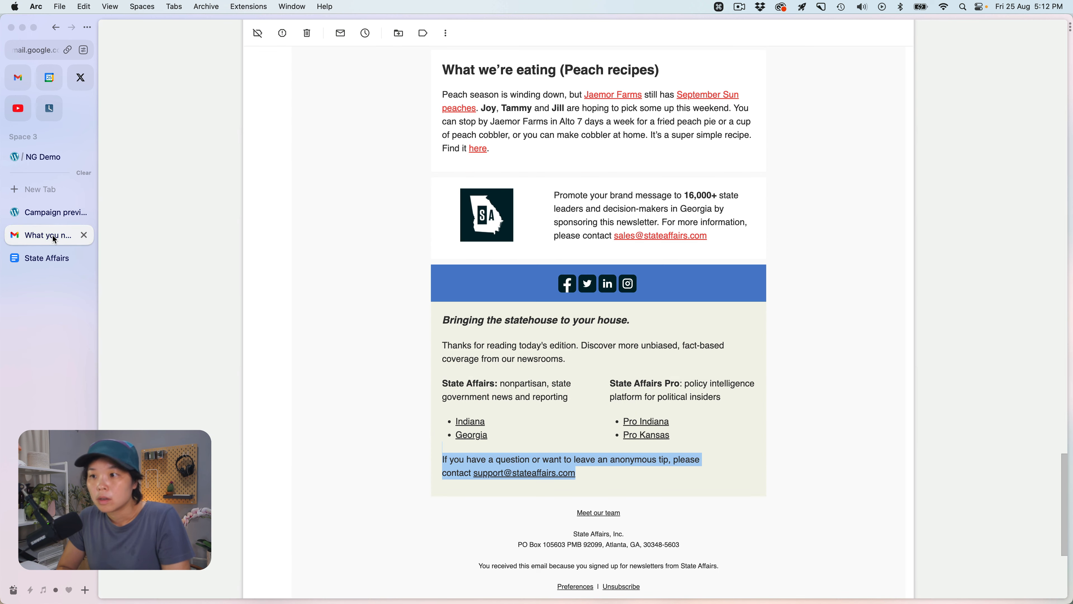
- Set the left padding of the footer's NG: Columns block to 0 px
left_click(42, 156)
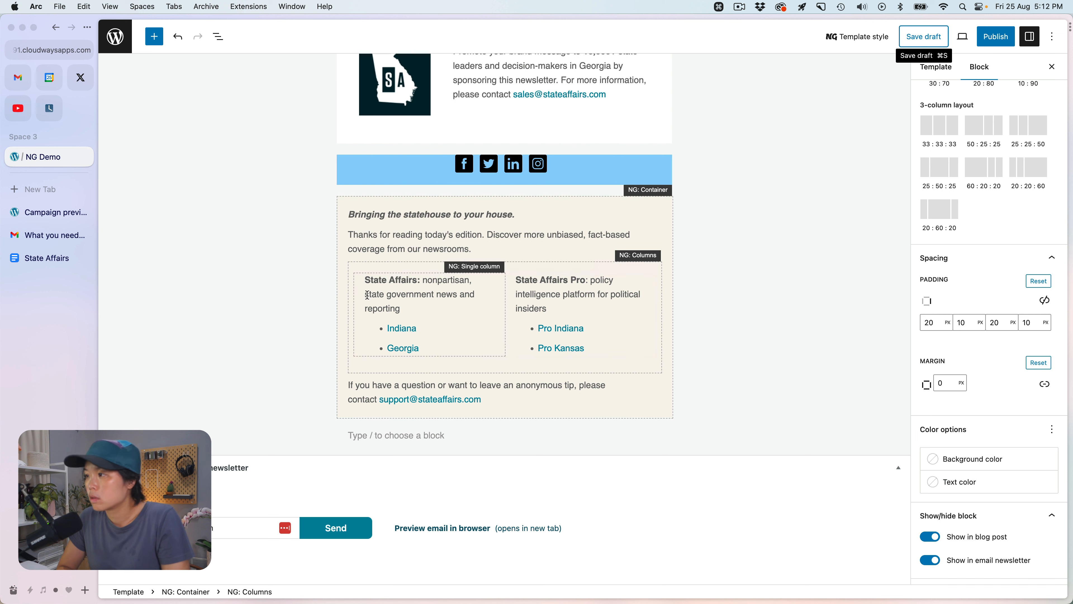
left_click(366, 294)
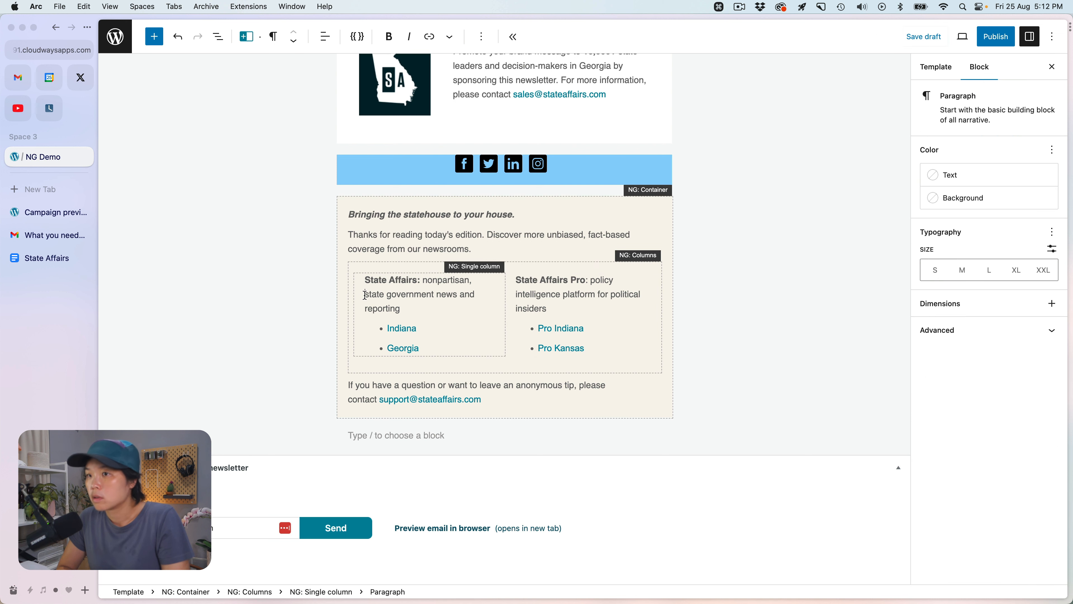
left_click(390, 272)
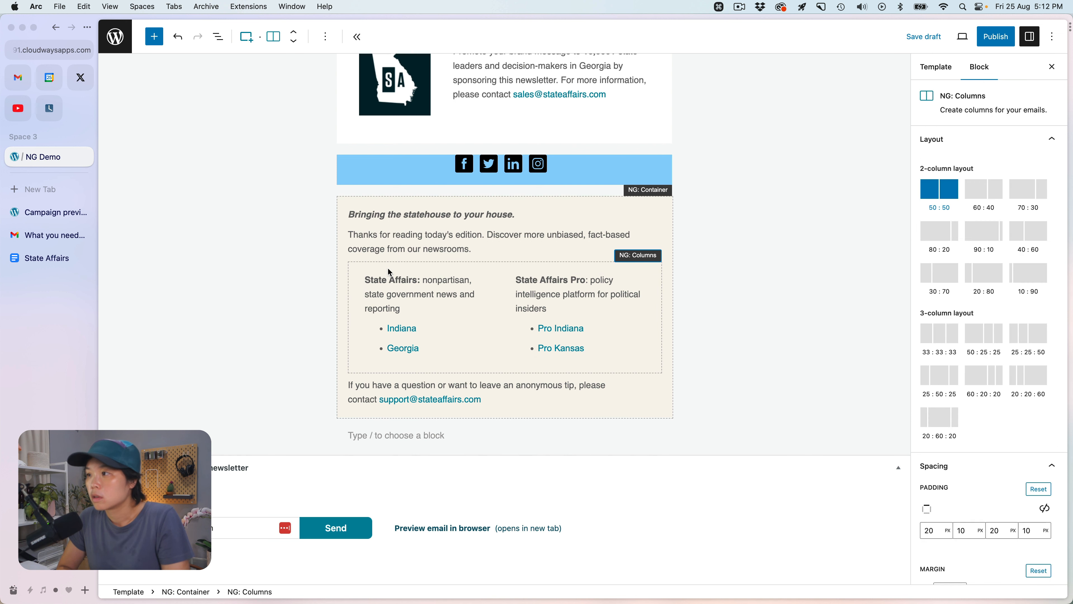
left_click(966, 530)
left_click(1043, 536)
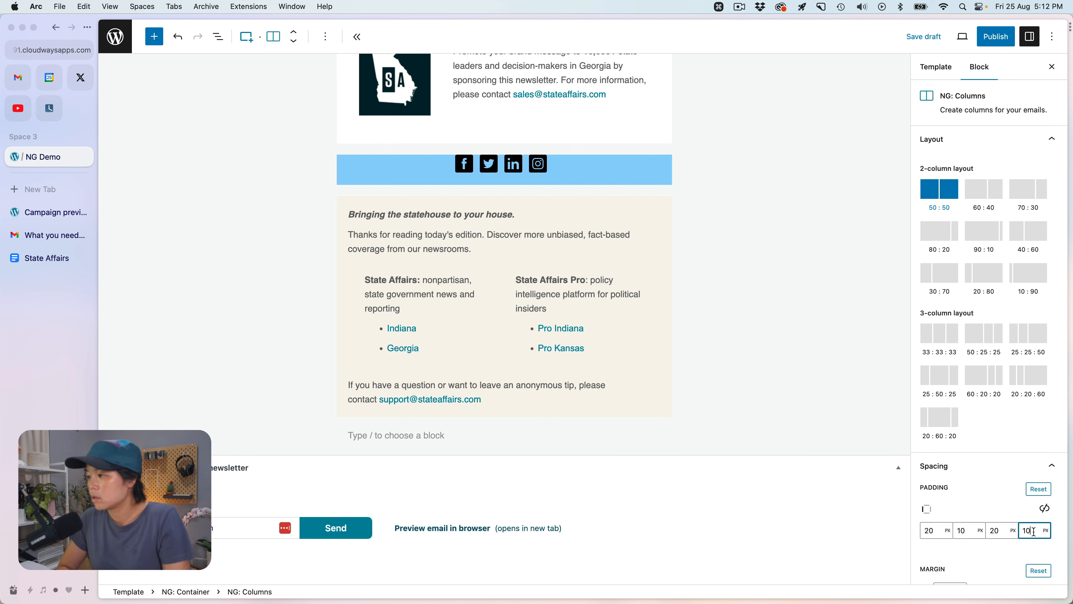
key("super+a")
type("0")
key("Tab")
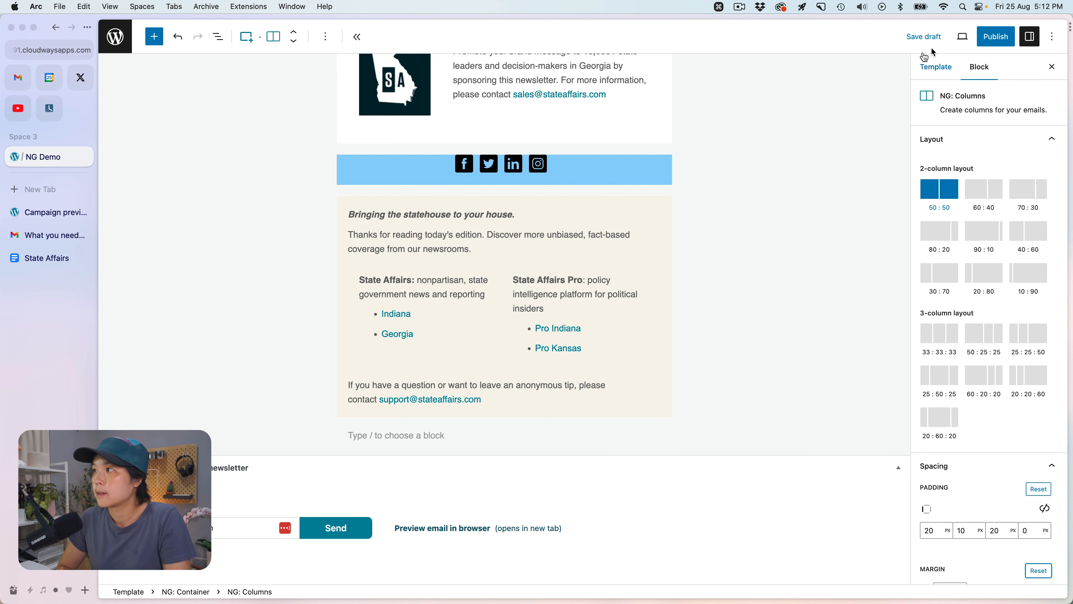
- Refresh the campaign preview and check the alignment of the two footer columns
left_click(42, 215)
key("super+r")
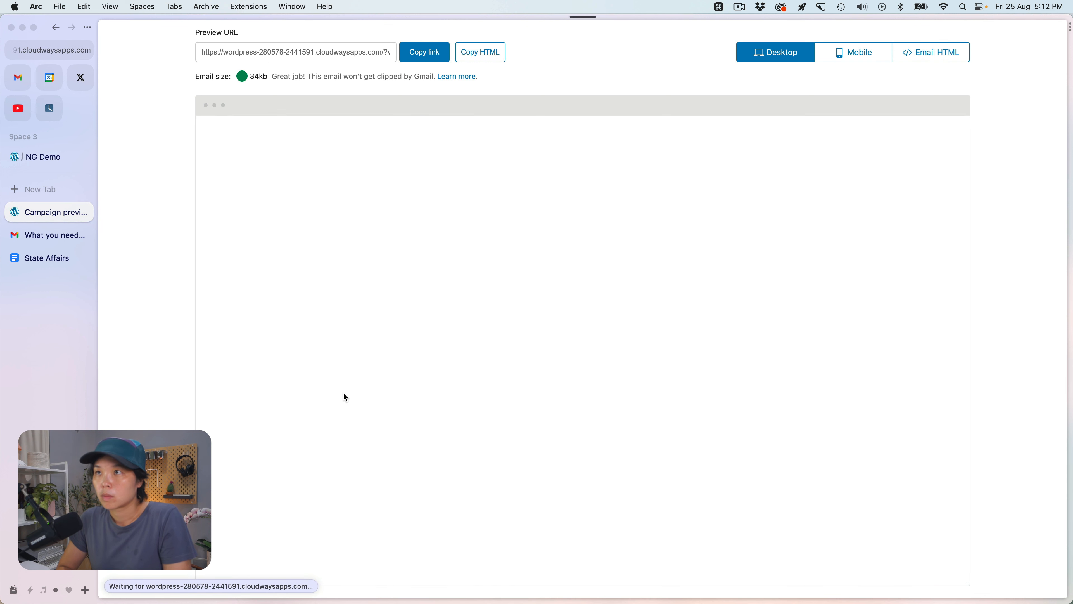
scroll(496, 421, "down", 15)
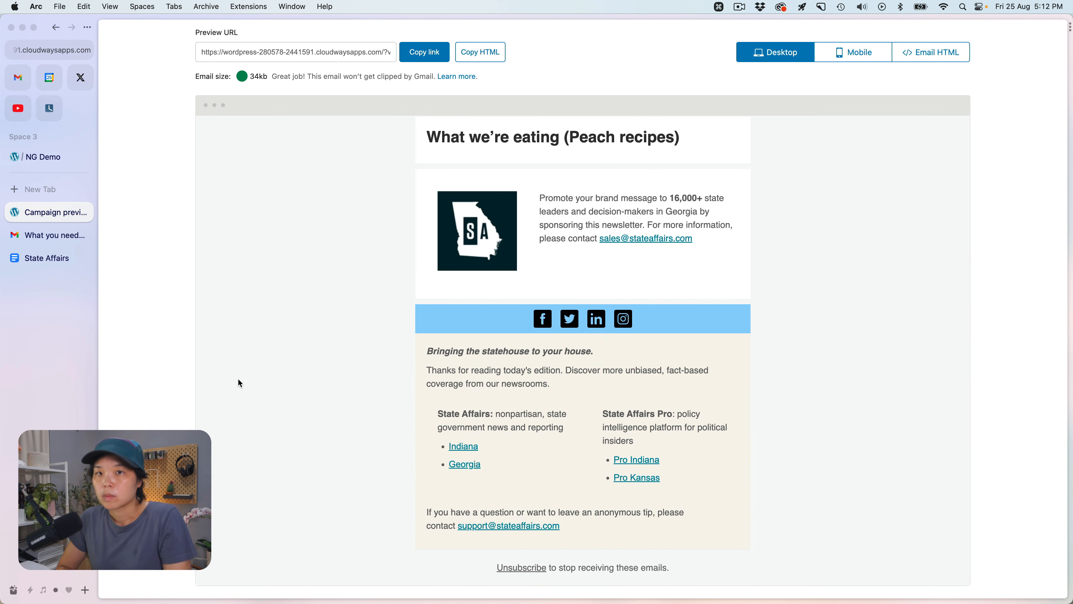
- Copy the closing lines from "Meet our team" through "Preferences | Unsubscribe" from the original email to below the beige container
left_click(47, 235)
scroll(427, 375, "down", 2)
scroll(427, 376, "down", 4)
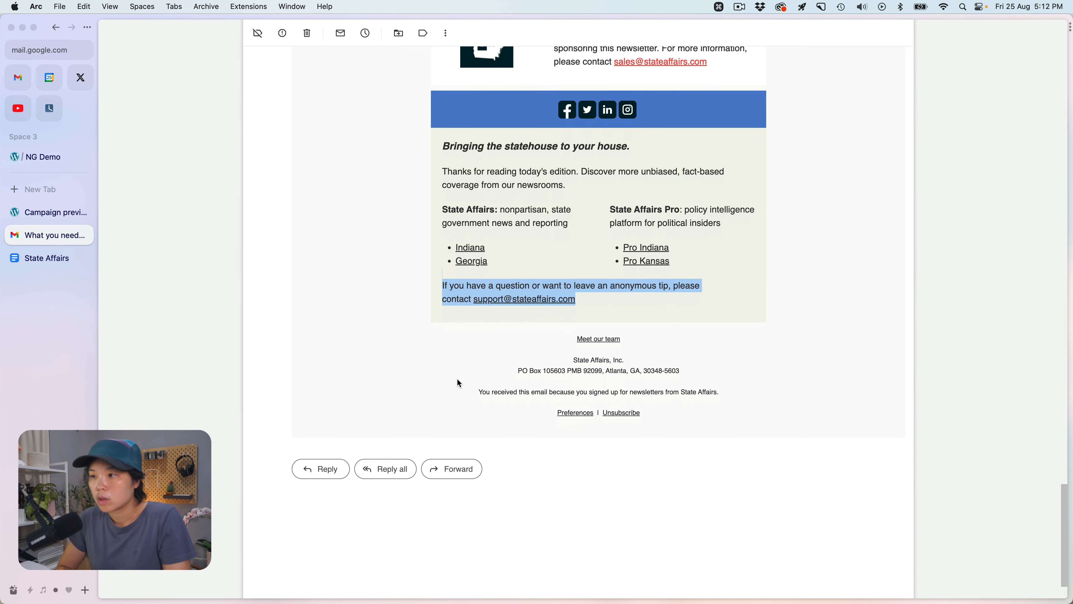
left_click(465, 370)
left_click_drag(641, 413, 670, 415)
left_click(561, 322)
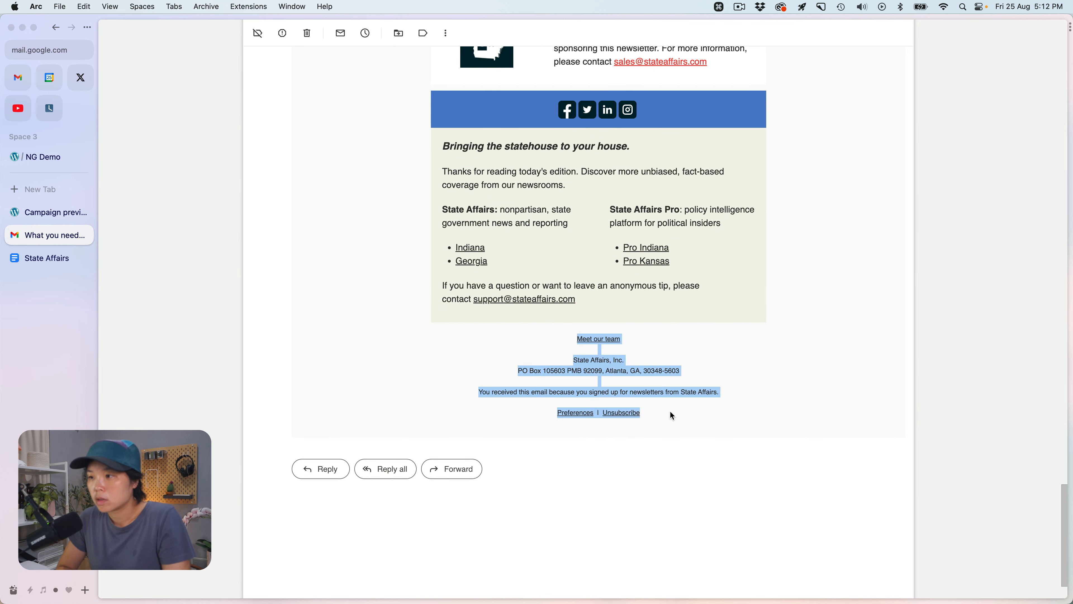
key("super+c")
left_click(46, 212)
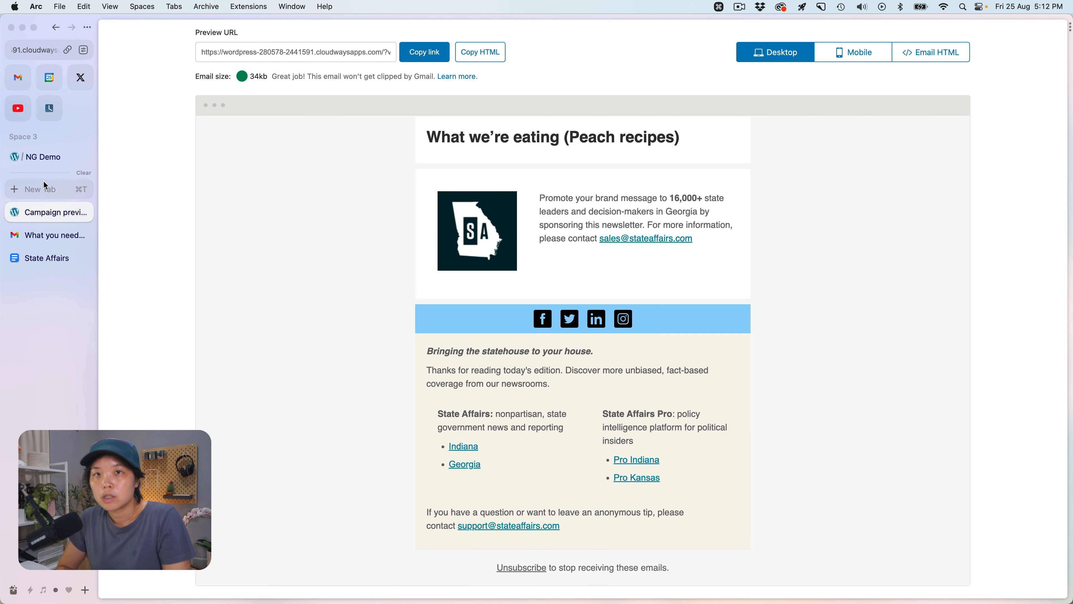
left_click(42, 157)
left_click(445, 434)
key("super+v")
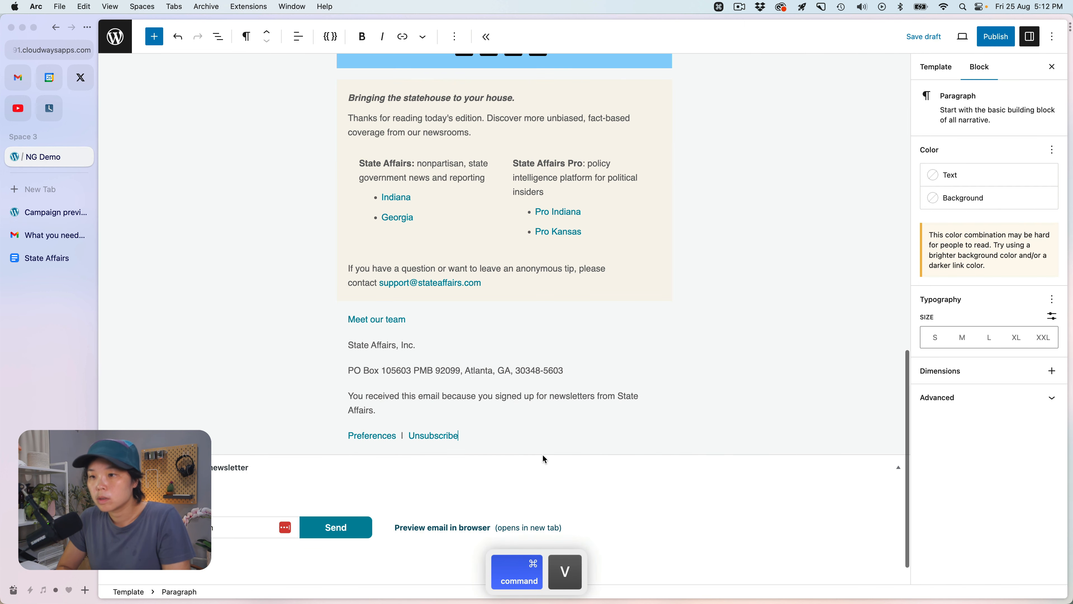
- Set the font size of the five closing paragraphs, from "Meet our team" through "Preferences | Unsubscribe", to a custom 12 px
left_click_drag(464, 435, 342, 318)
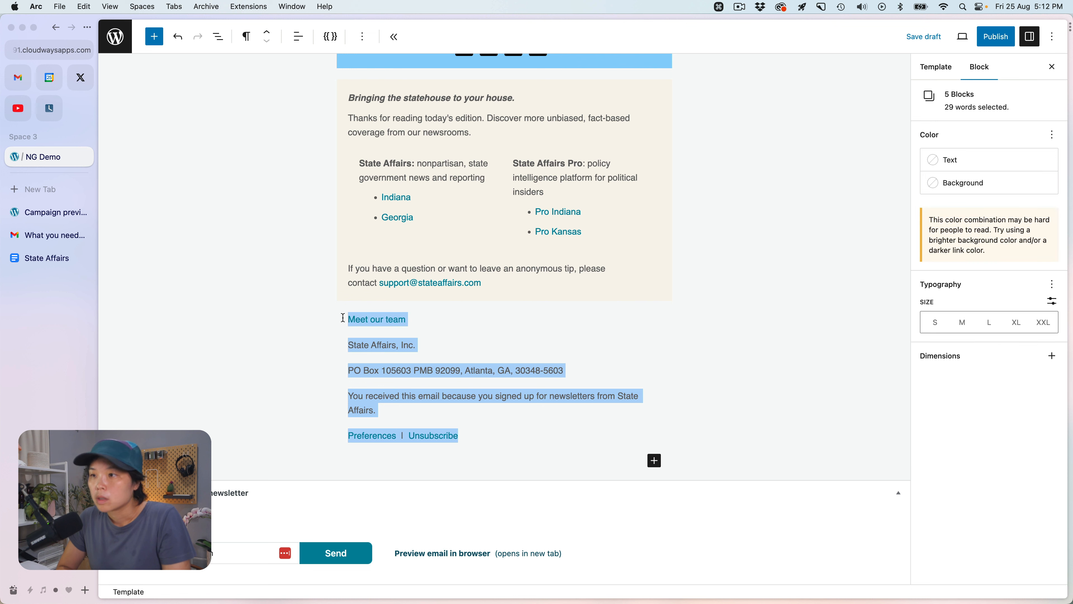
left_click(935, 324)
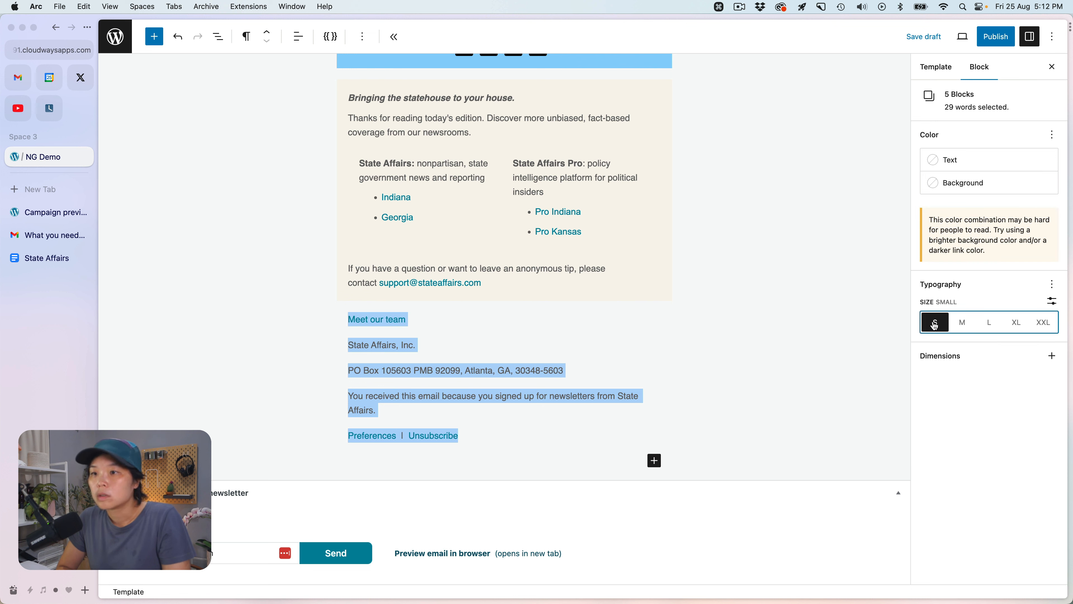
left_click(1051, 304)
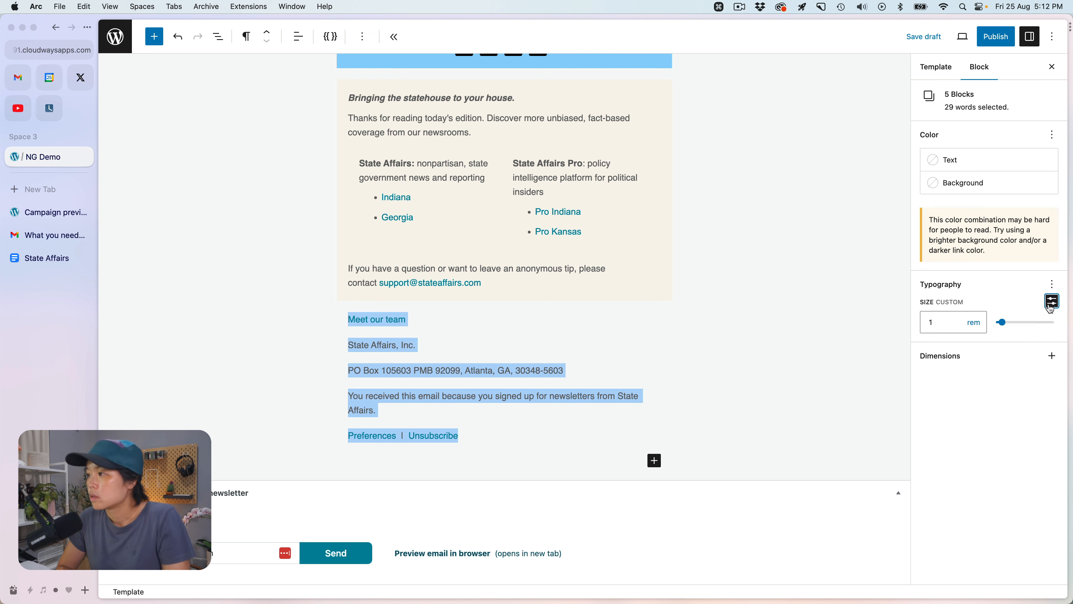
left_click(975, 324)
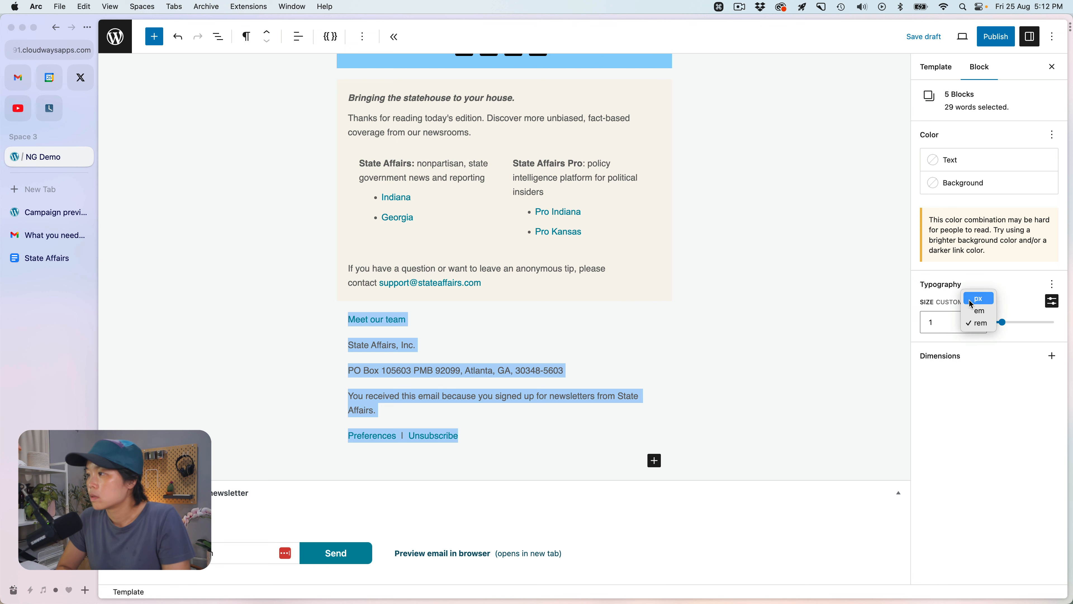
left_click(979, 299)
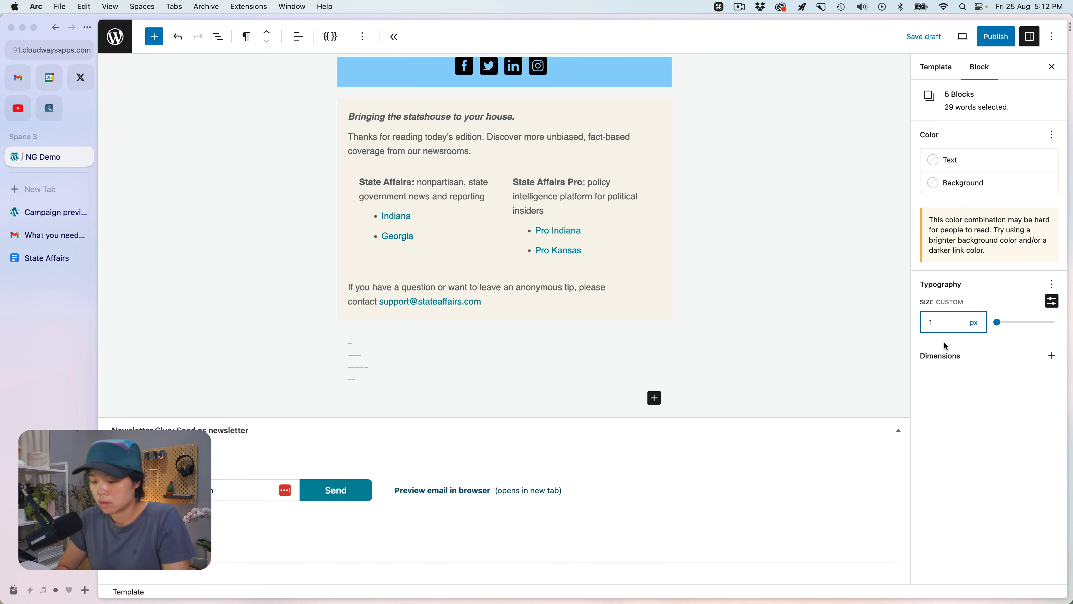
type("2")
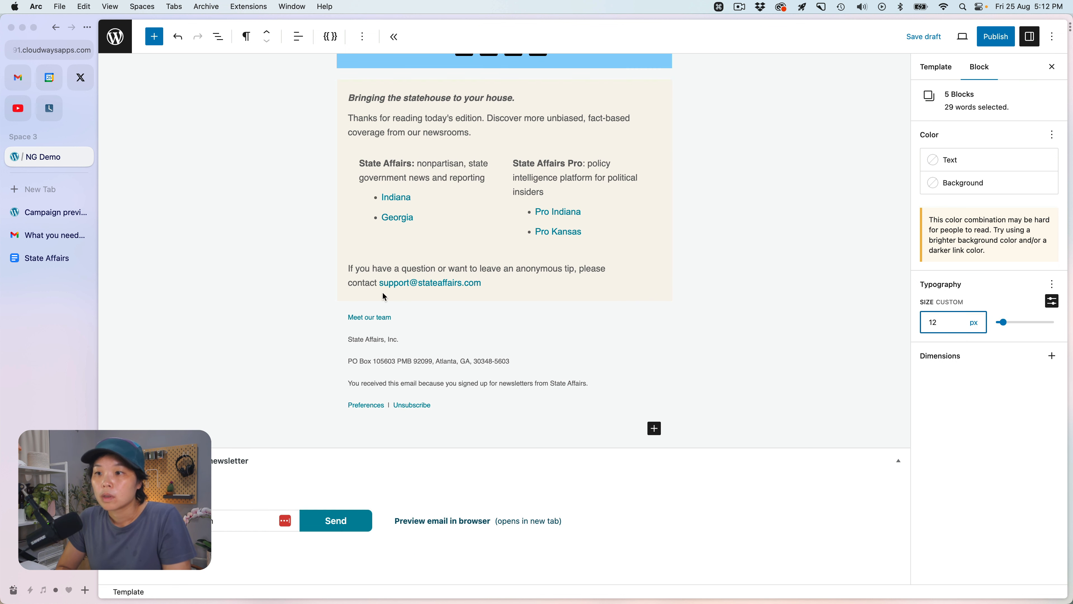
- Center-align the five closing paragraphs below the beige container
left_click(298, 37)
left_click(466, 409)
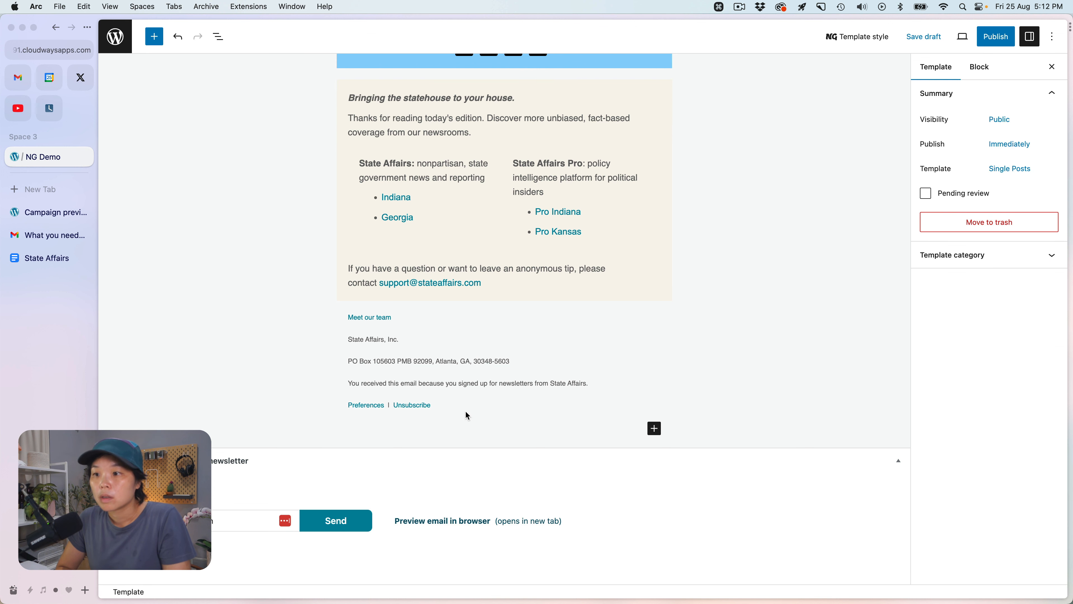
left_click_drag(433, 405, 337, 310)
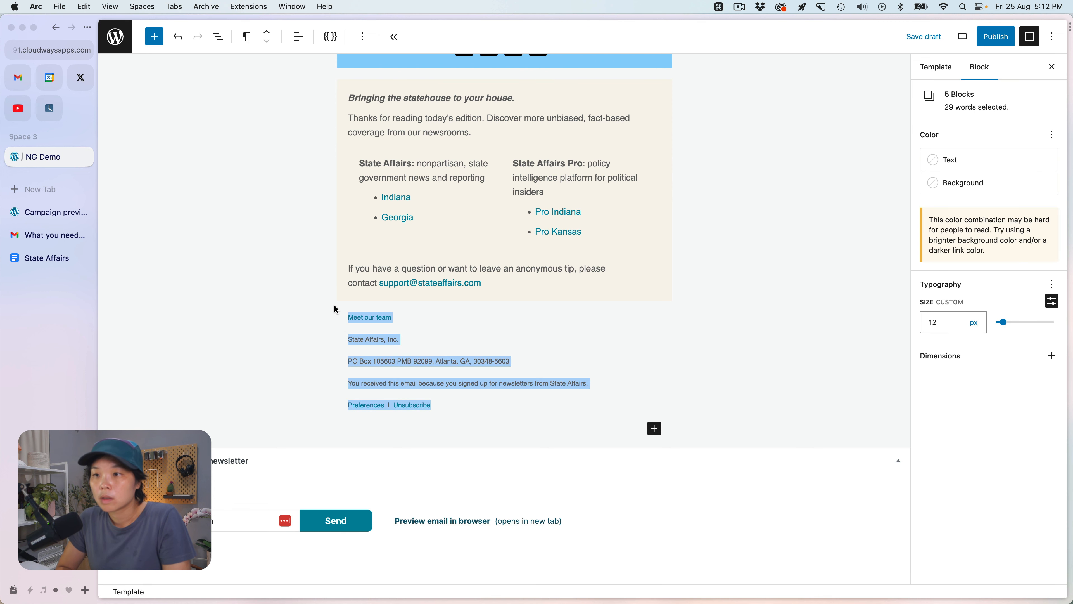
left_click(298, 37)
left_click(354, 93)
left_click(330, 382)
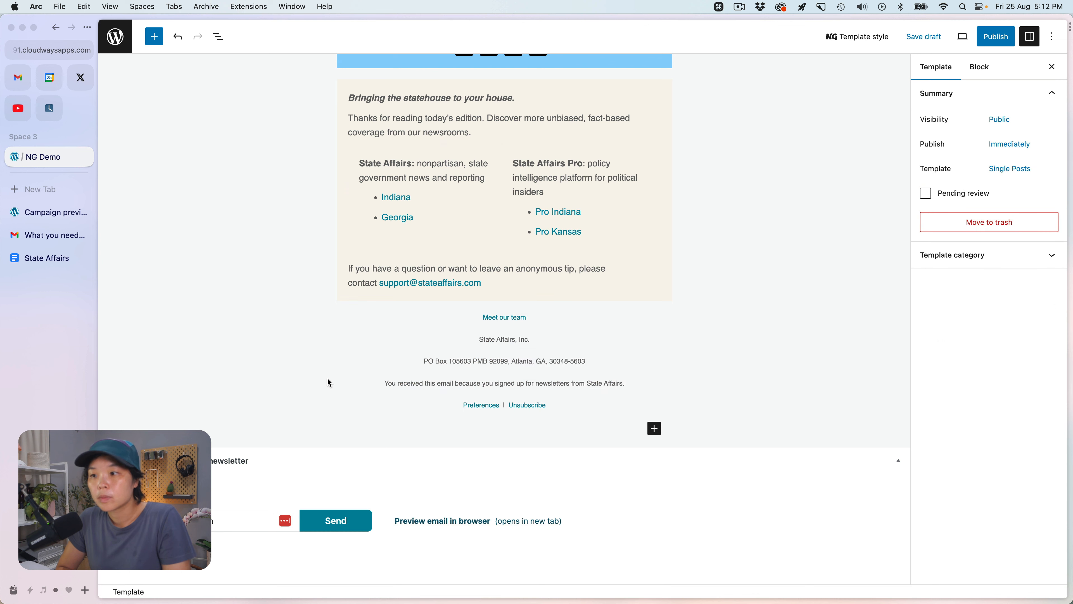
- Review the original email's closing lines and the link colors in the sections above its footer
left_click(48, 234)
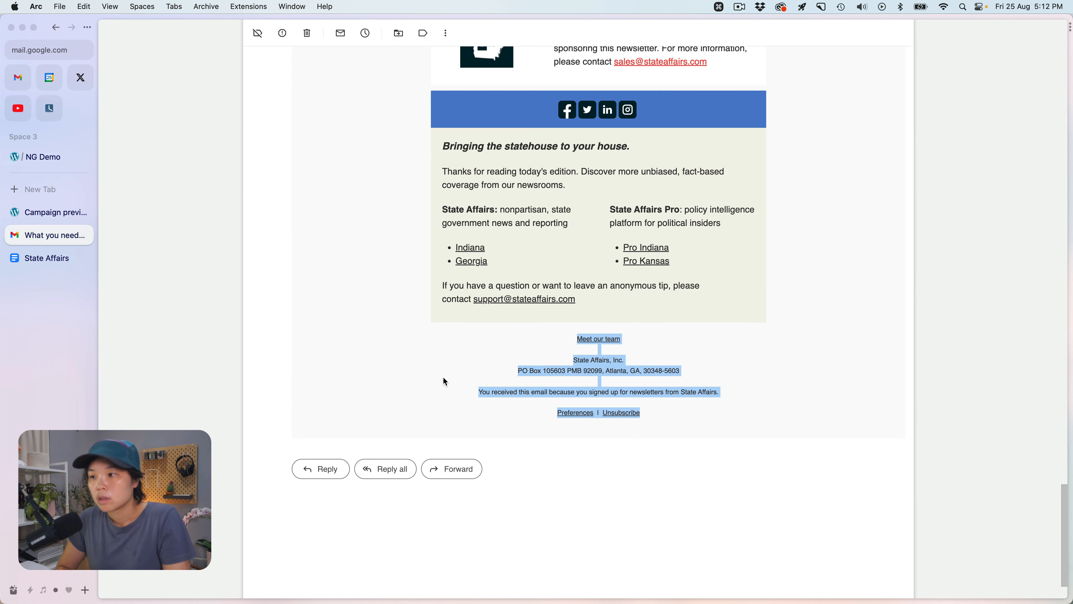
left_click(521, 390)
scroll(520, 389, "up", 10)
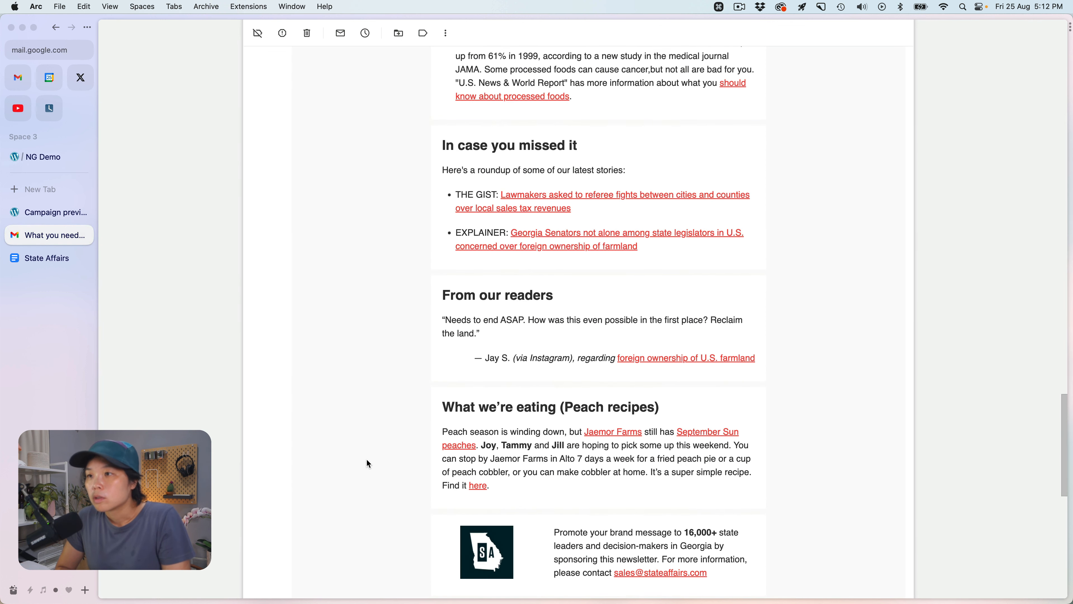
scroll(367, 460, "down", 12)
scroll(367, 462, "up", 5)
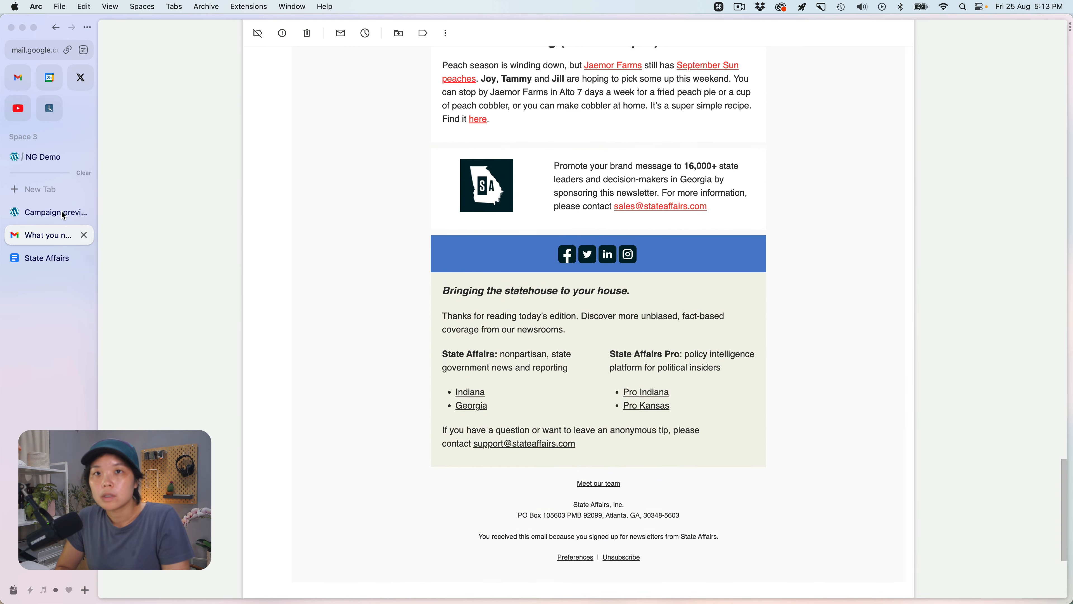
- Return to the newsletter template and save it as a draft
left_click(49, 159)
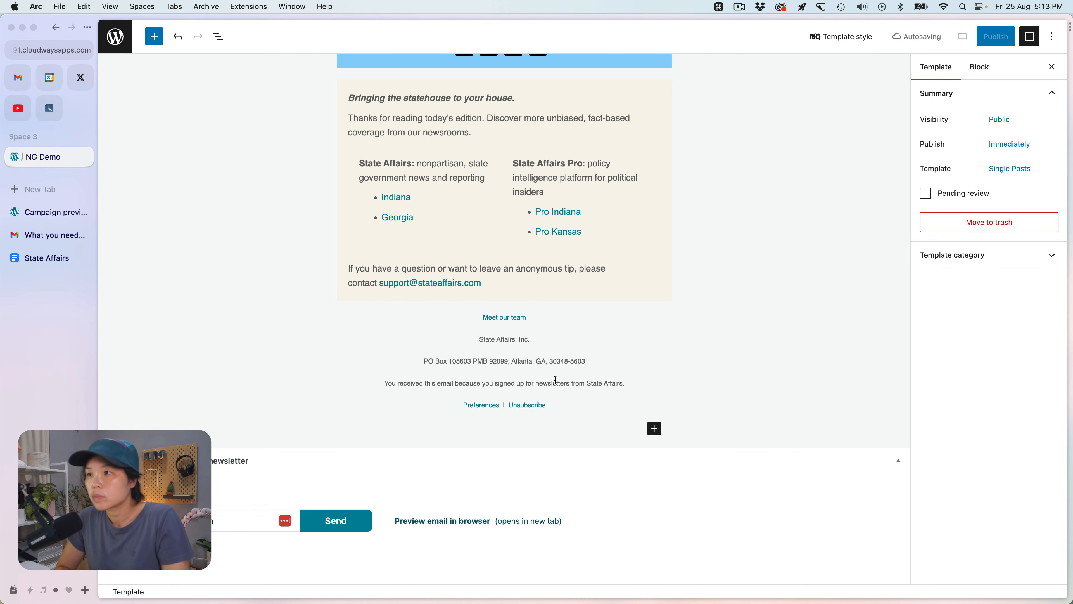
scroll(618, 295, "up", 15)
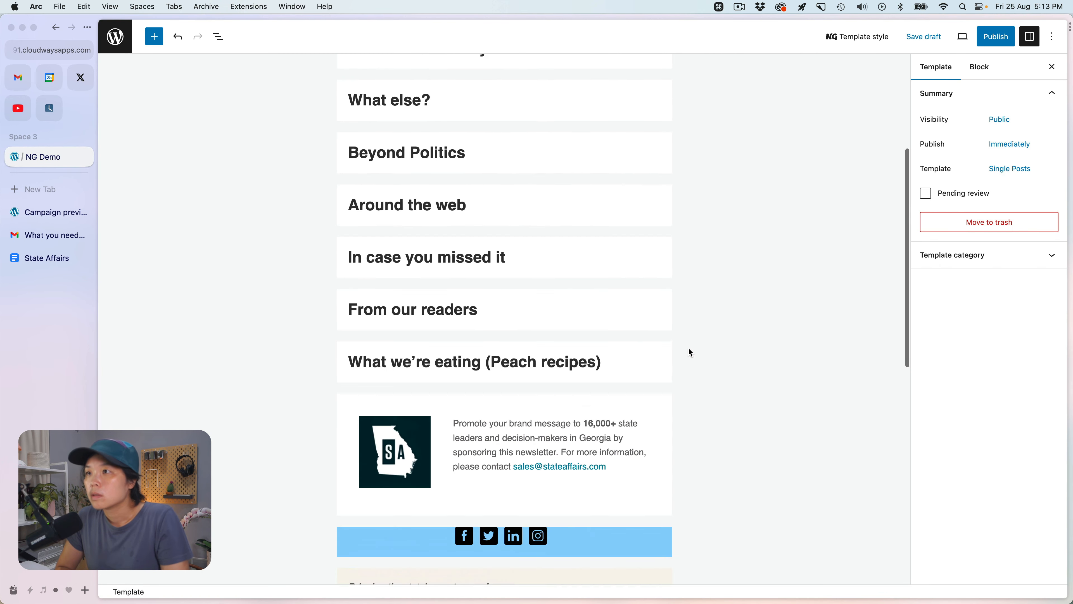
left_click(923, 38)
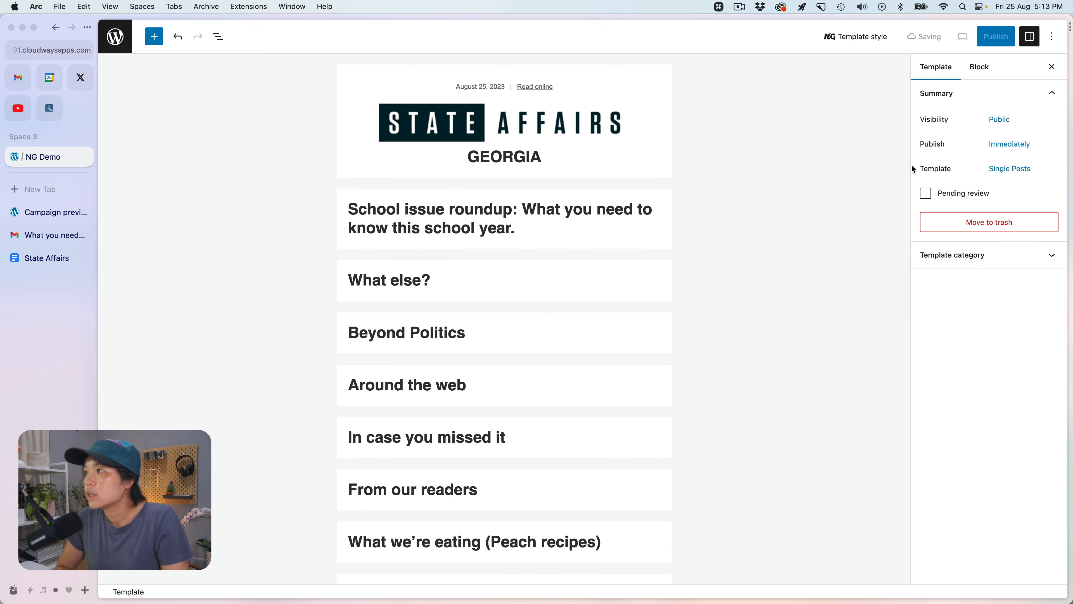
- Set the default link color in the template styles to red, #D50000, and return to the template editor
left_click(852, 38)
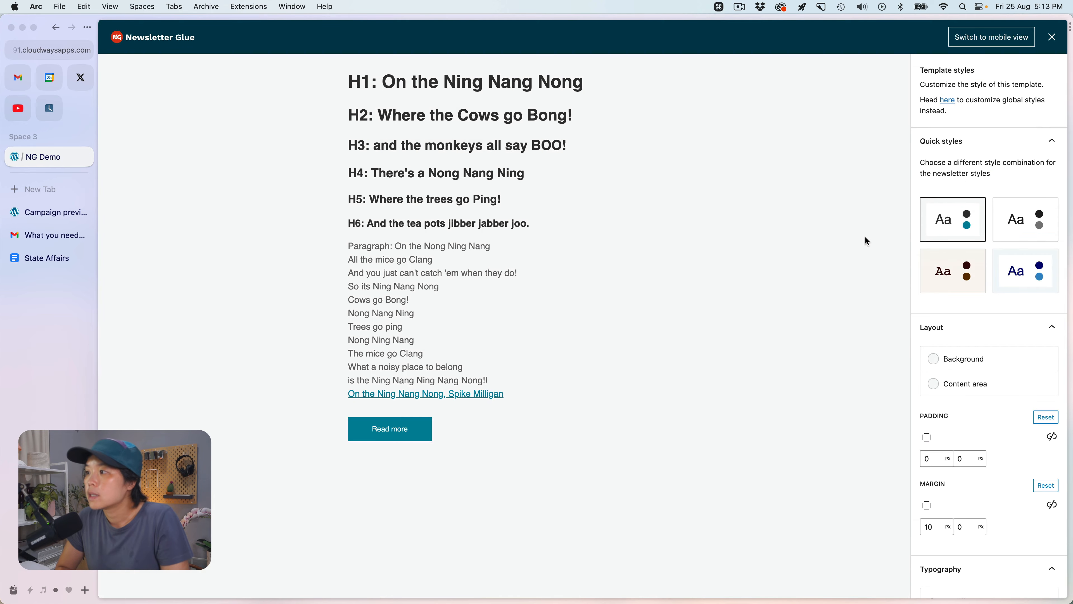
scroll(1016, 333, "down", 8)
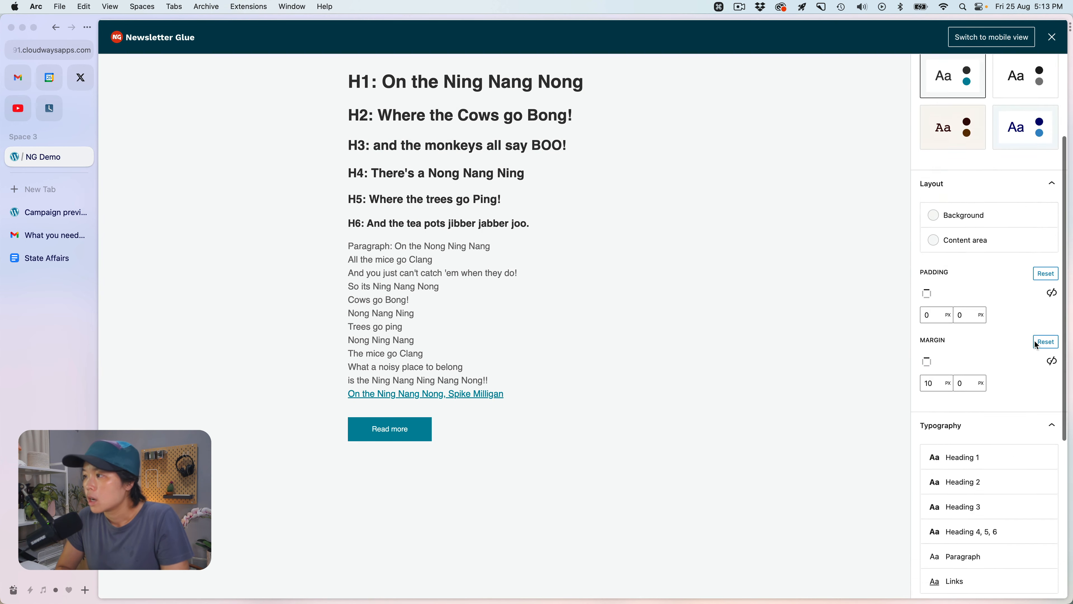
left_click(948, 382)
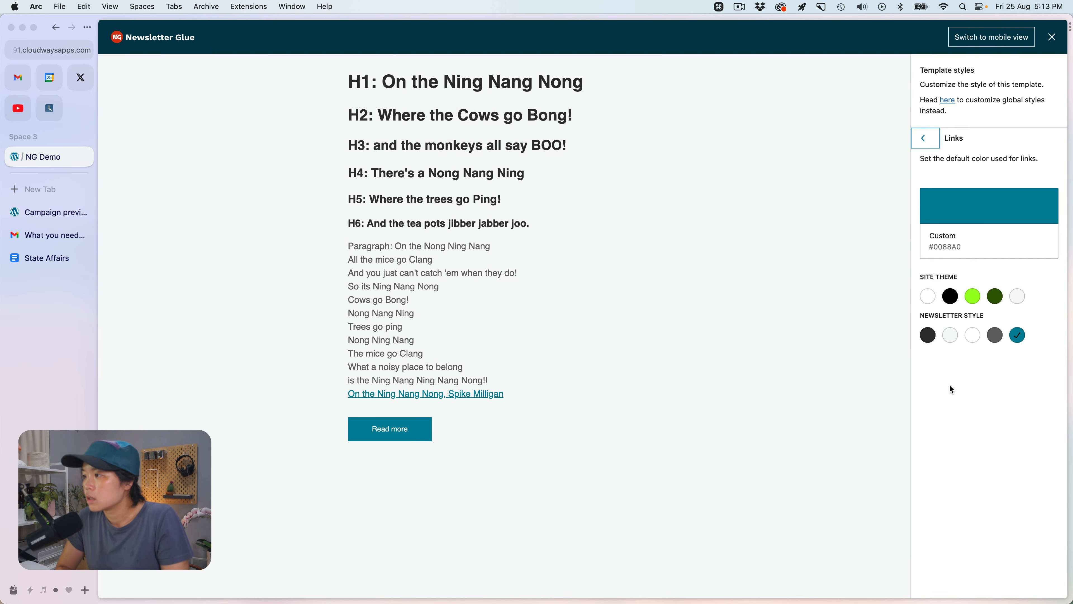
left_click(958, 211)
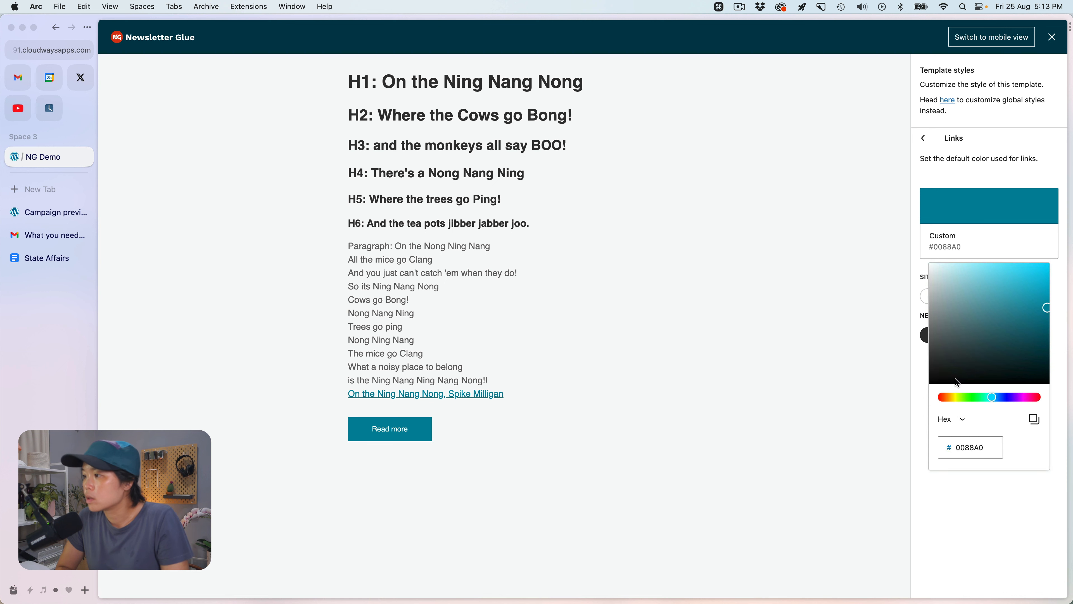
left_click(939, 396)
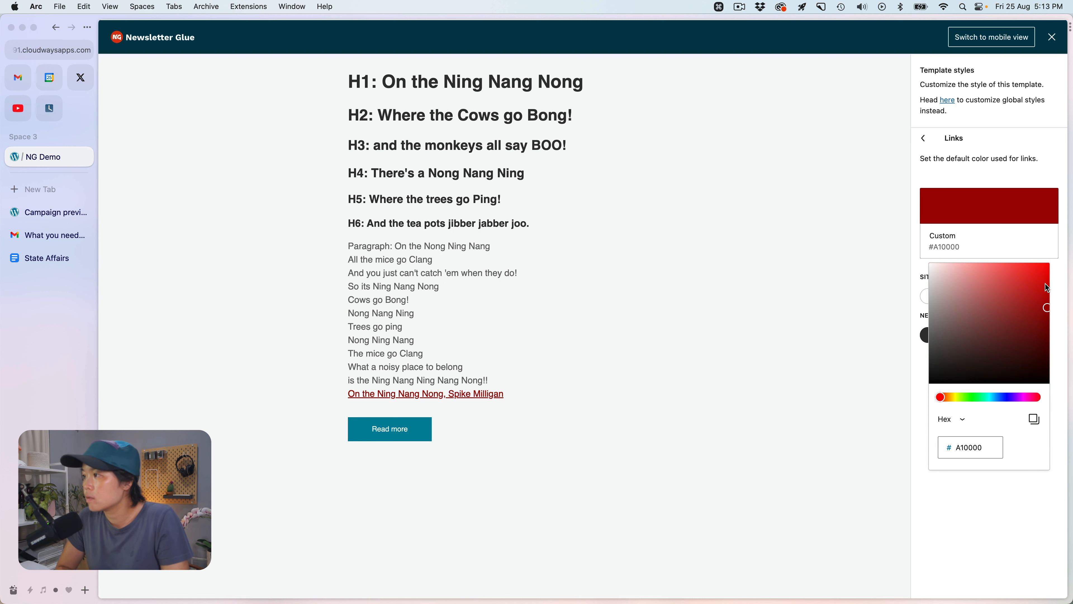
left_click_drag(1047, 288, 1051, 288)
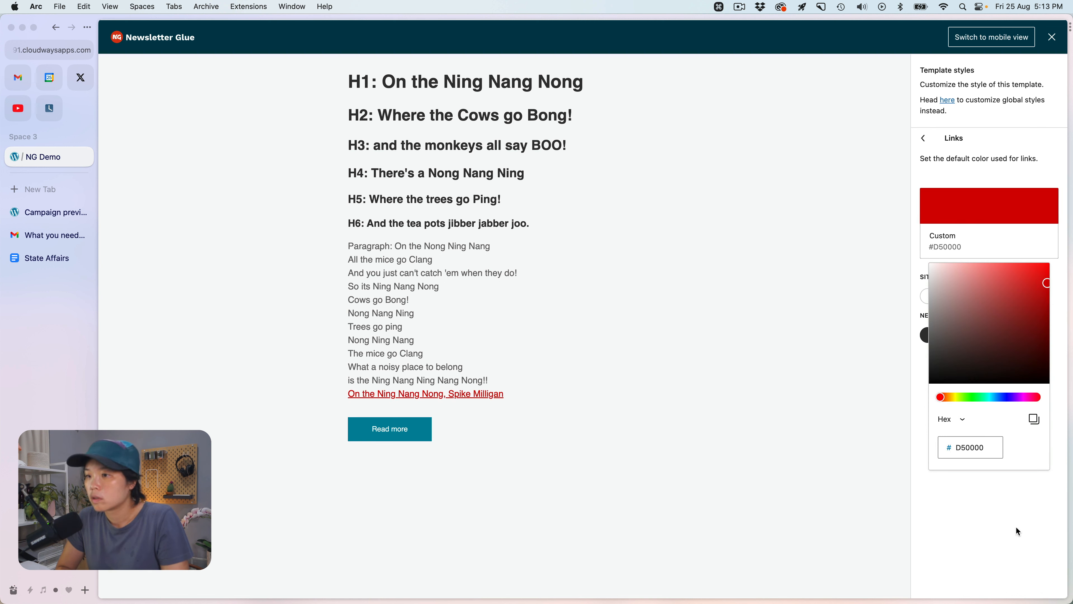
left_click(1001, 511)
left_click(1050, 36)
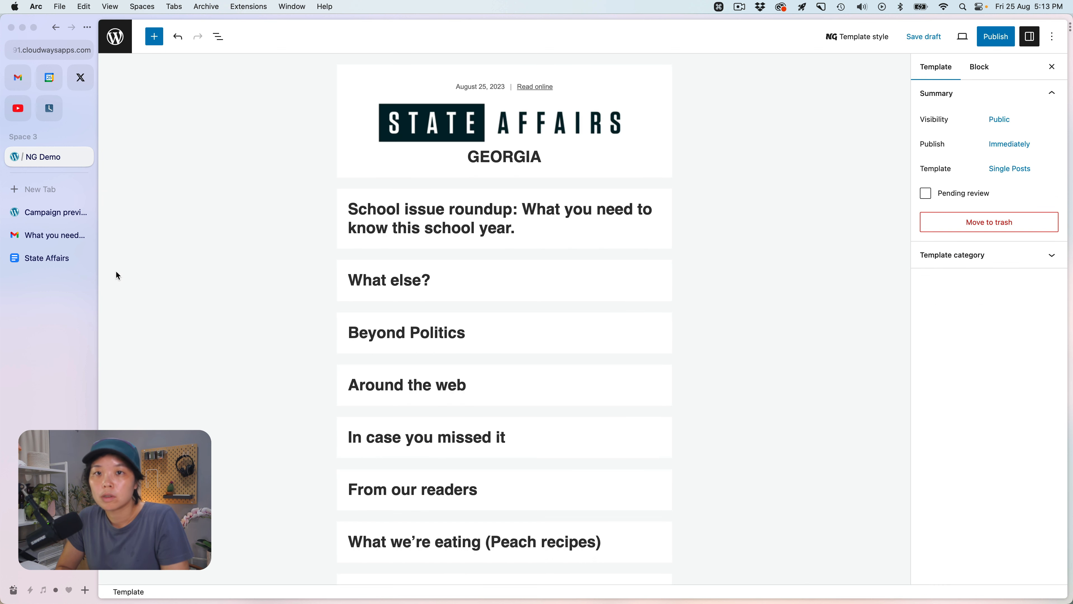
- Compare the link colors and footer layout in the template with those in the original email
left_click(50, 235)
scroll(341, 298, "up", 1)
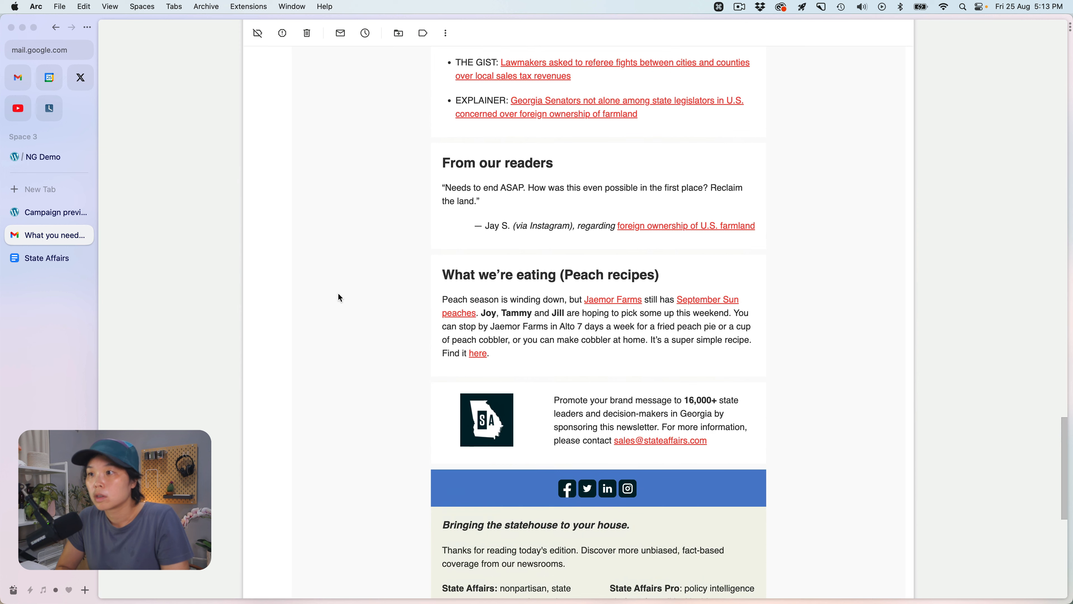
left_click(65, 163)
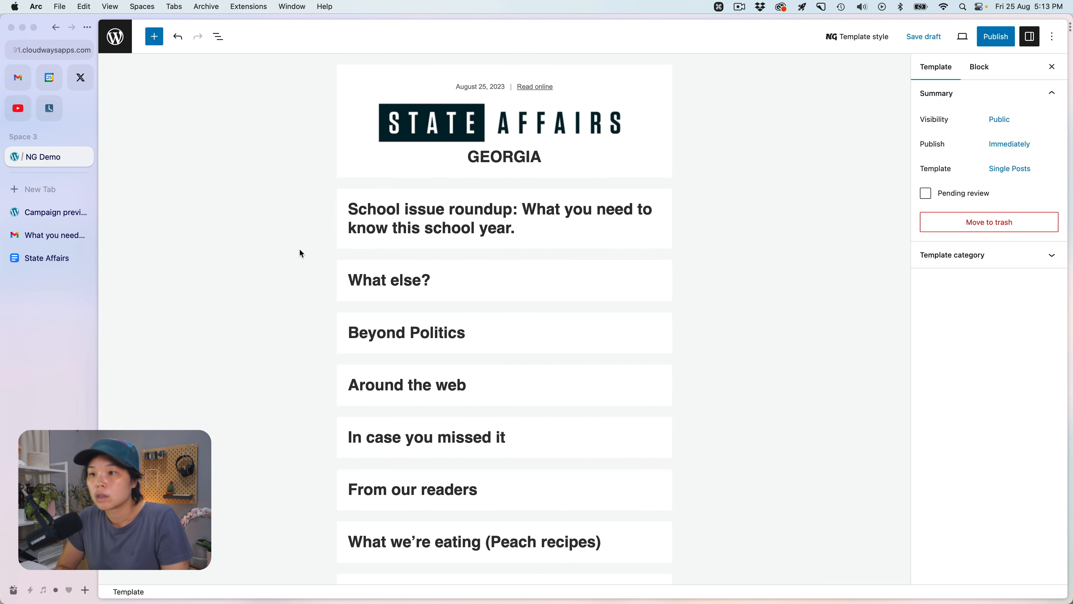
scroll(299, 249, "down", 15)
scroll(299, 248, "up", 6)
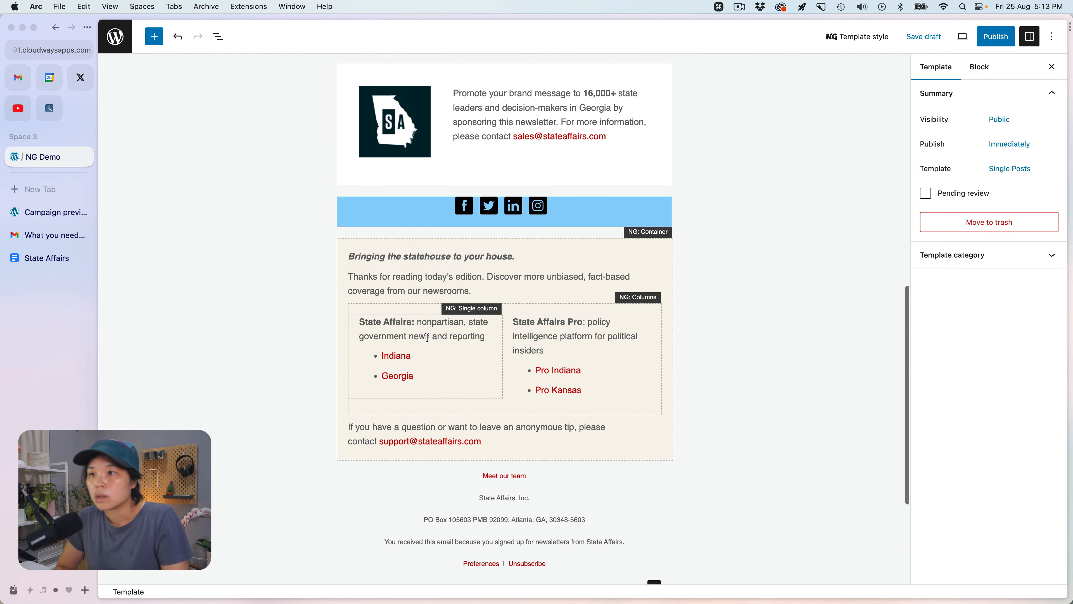
left_click(47, 235)
scroll(510, 457, "down", 6)
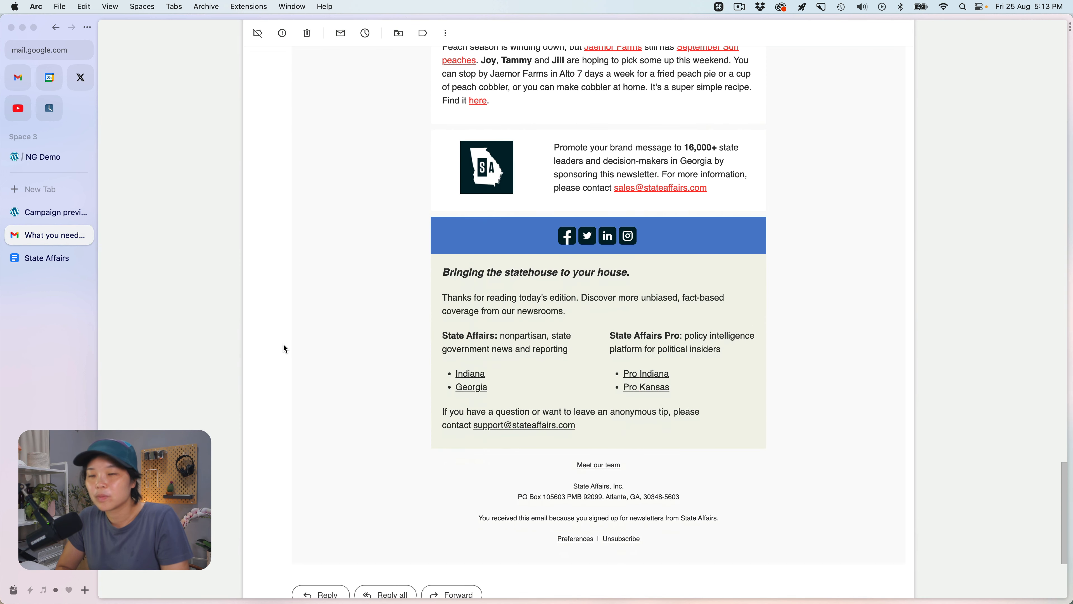
left_click(36, 148)
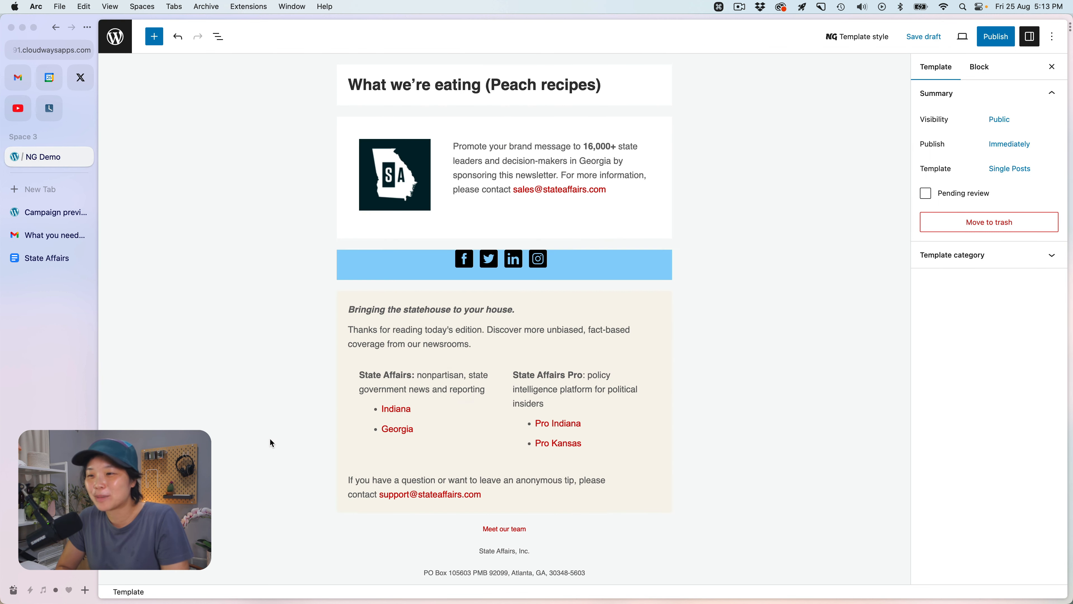
- Save the template draft with the new link color and send the newsletter by email
scroll(270, 442, "up", 15)
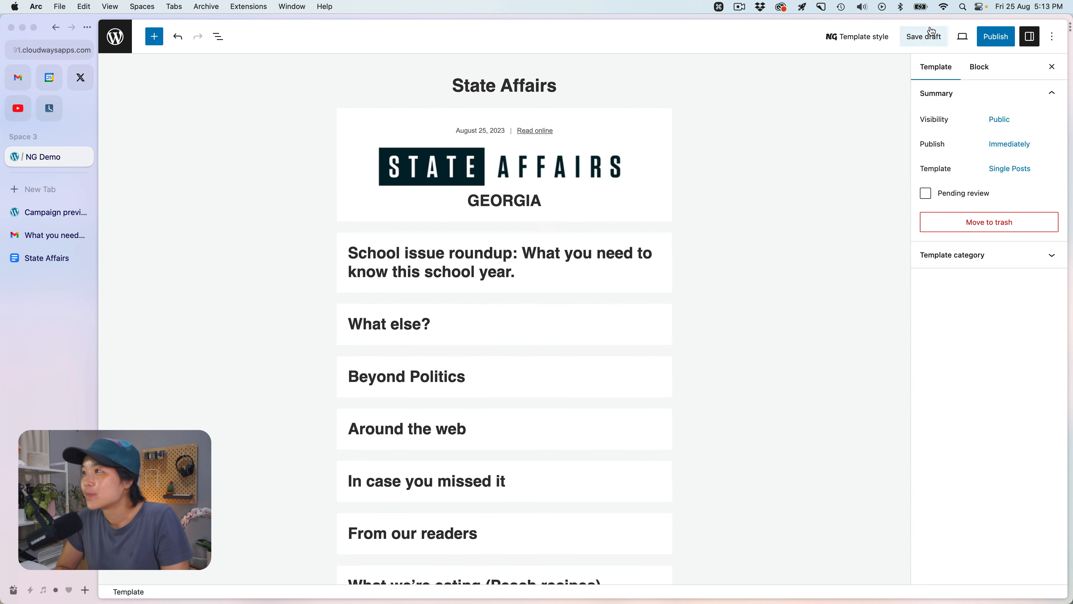
left_click(923, 37)
scroll(743, 313, "down", 15)
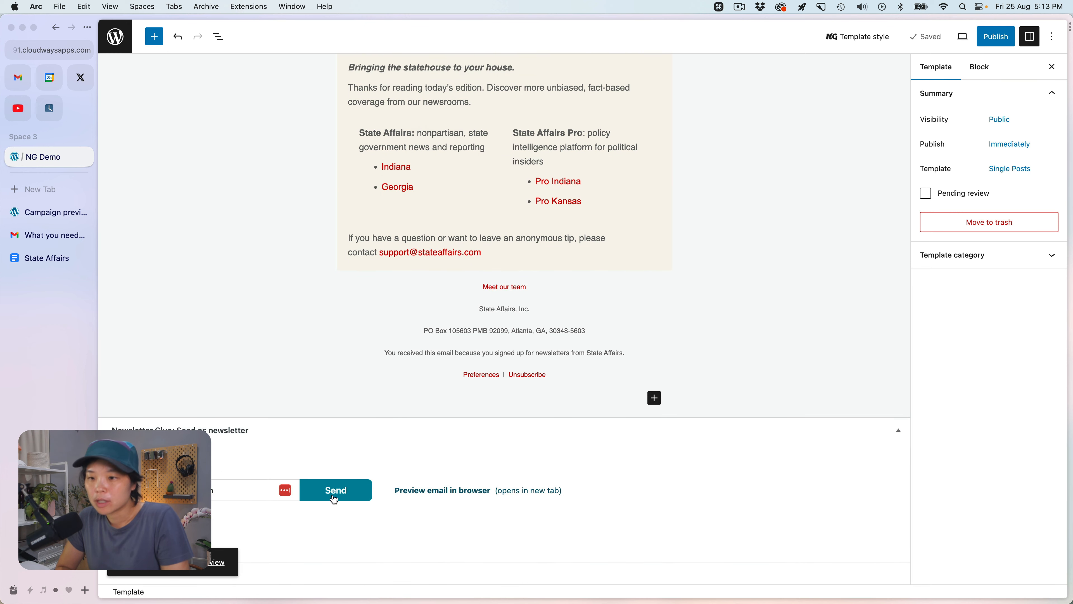
left_click(334, 500)
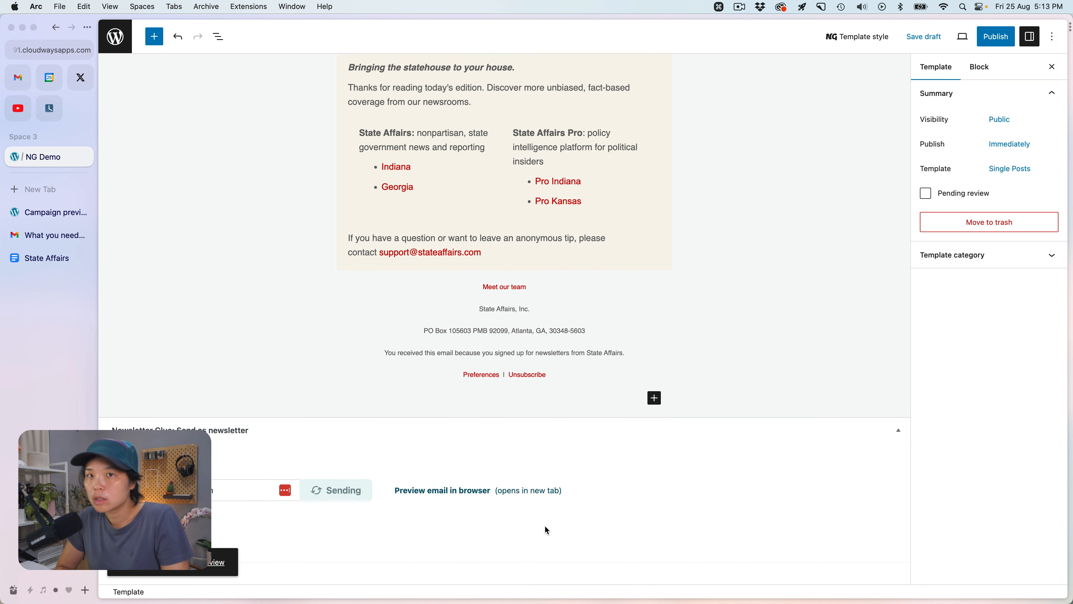
- Refresh the campaign preview, check the link colors and closing lines at the end of the newsletter, and return to the template
left_click(49, 212)
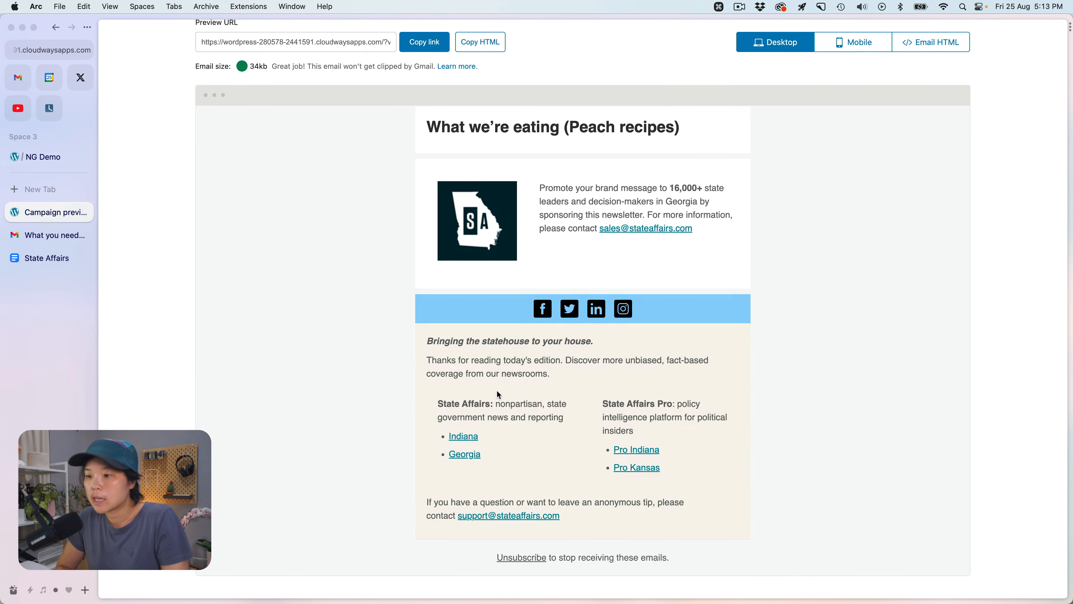
scroll(499, 395, "up", 1)
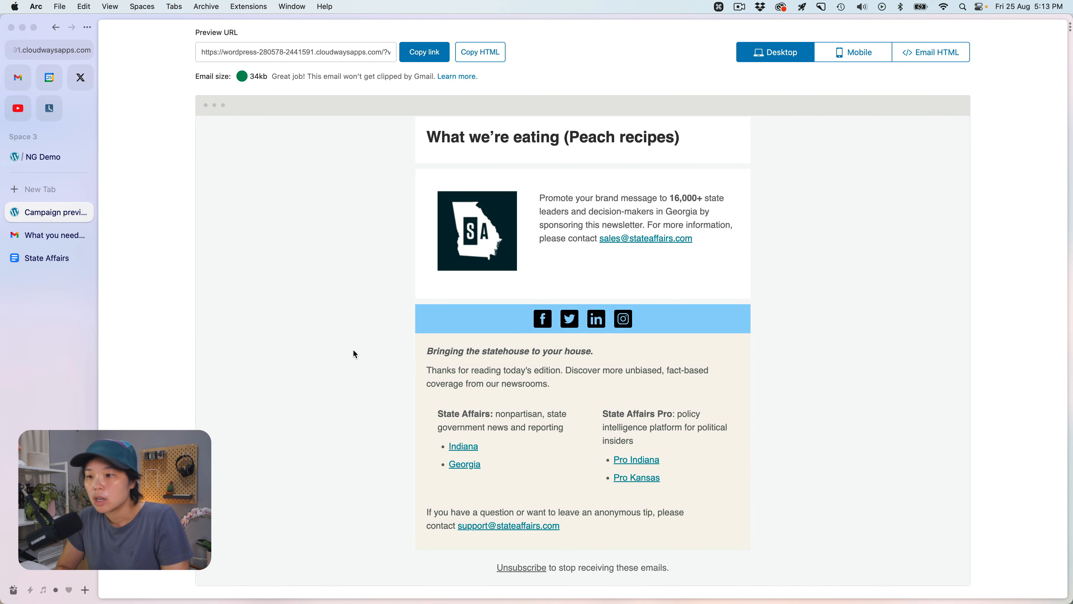
key("super+r")
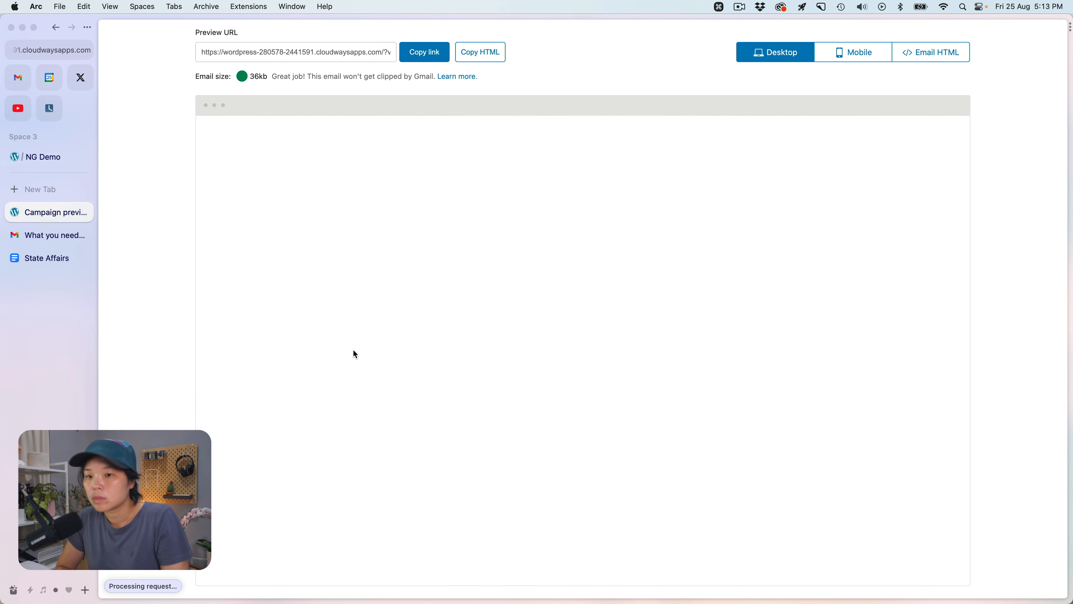
scroll(428, 362, "down", 15)
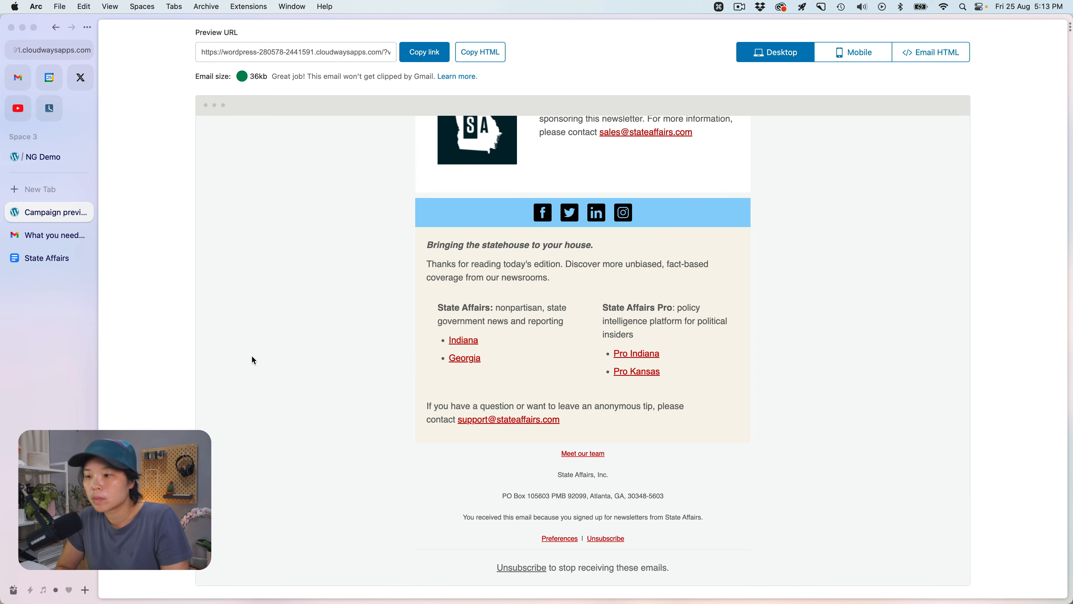
left_click(44, 157)
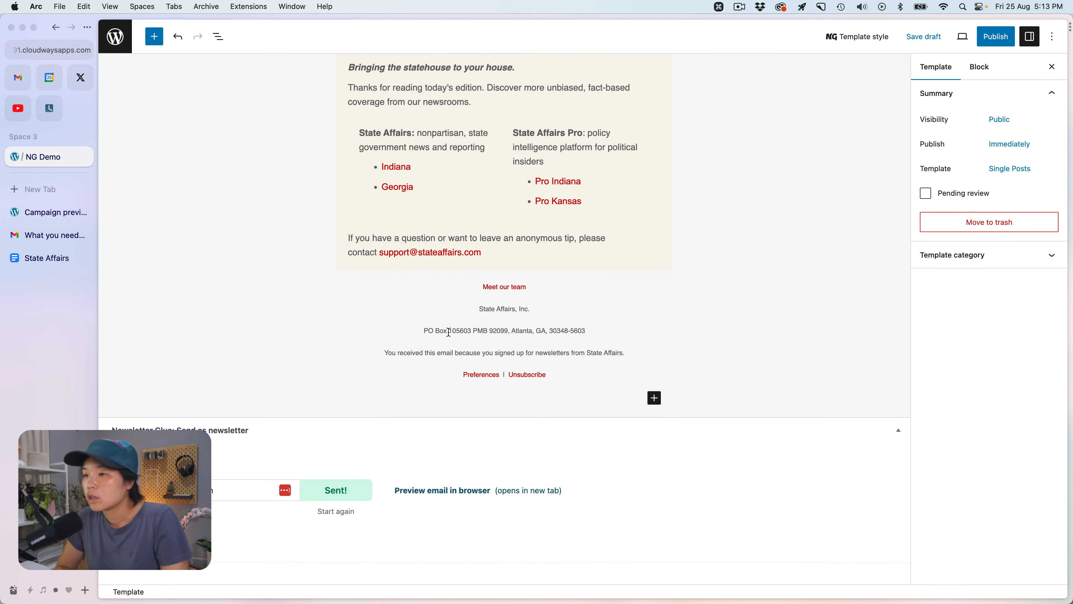
- Publish the State Affairs template and return to the list of templates
left_click(986, 43)
left_click(972, 37)
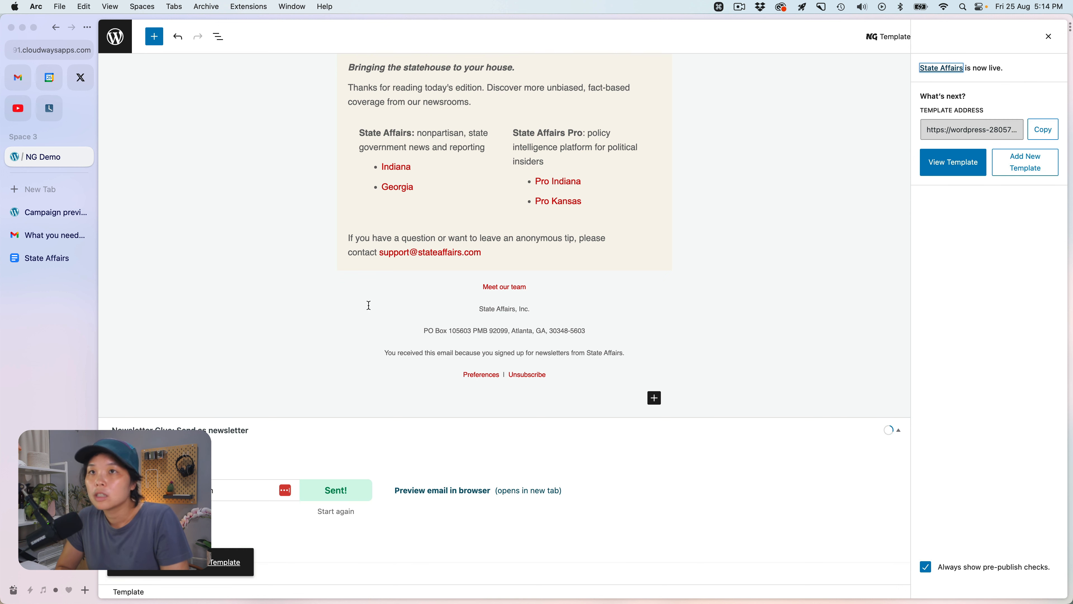
left_click(116, 34)
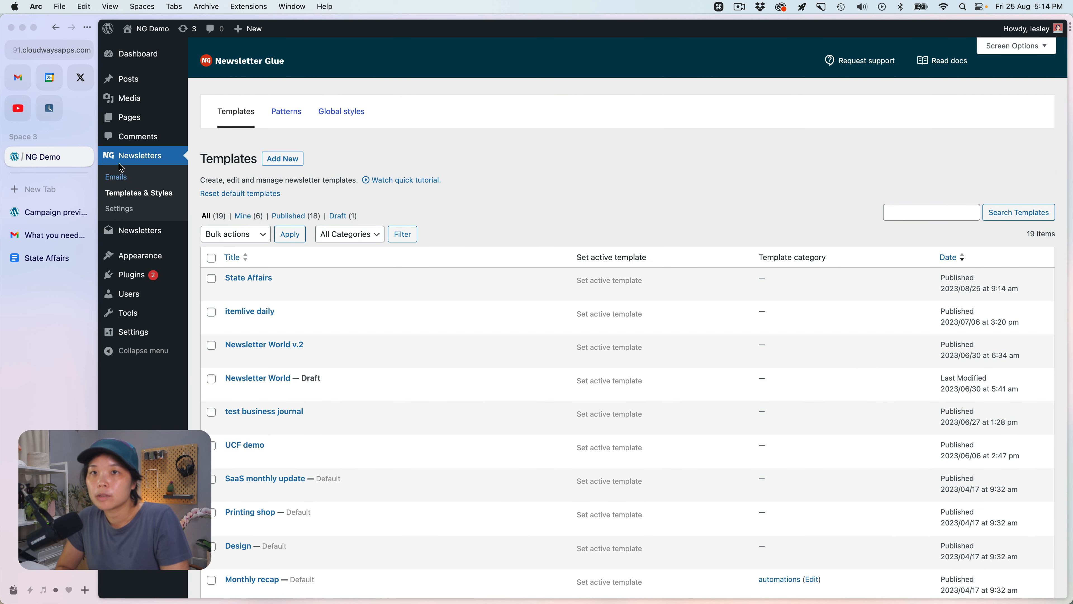
- Create a new email campaign from the State Affairs template in the Template Library
left_click(122, 183)
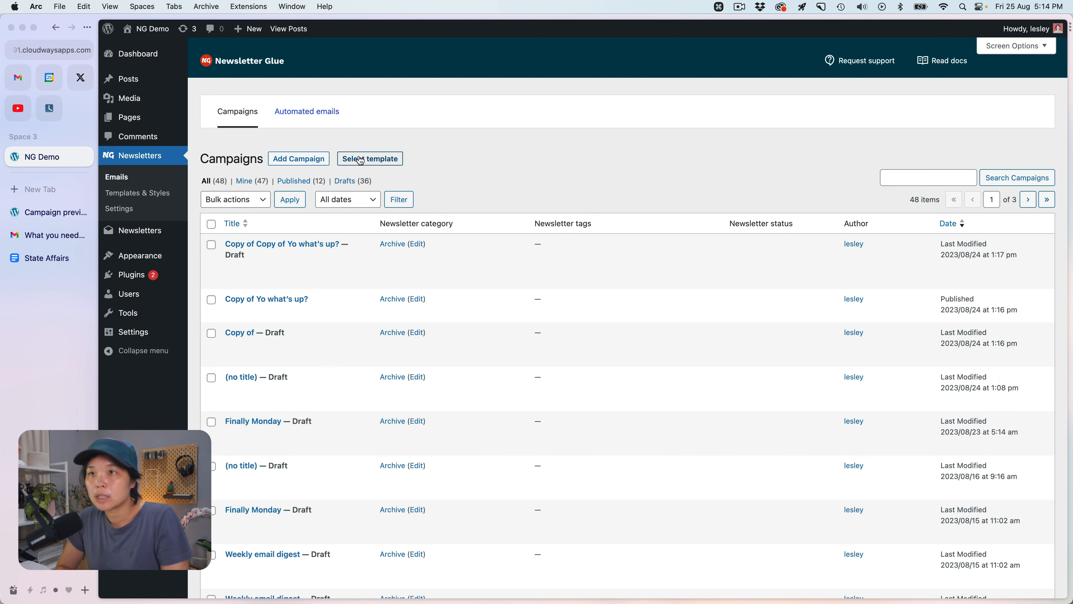
left_click(361, 161)
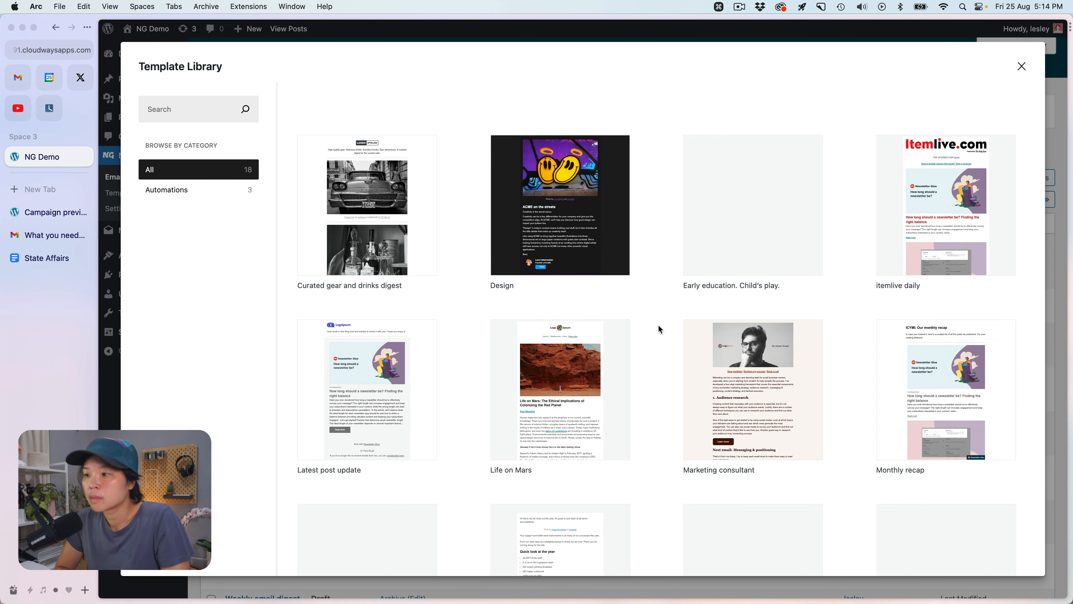
scroll(644, 273, "down", 5)
scroll(643, 273, "down", 6)
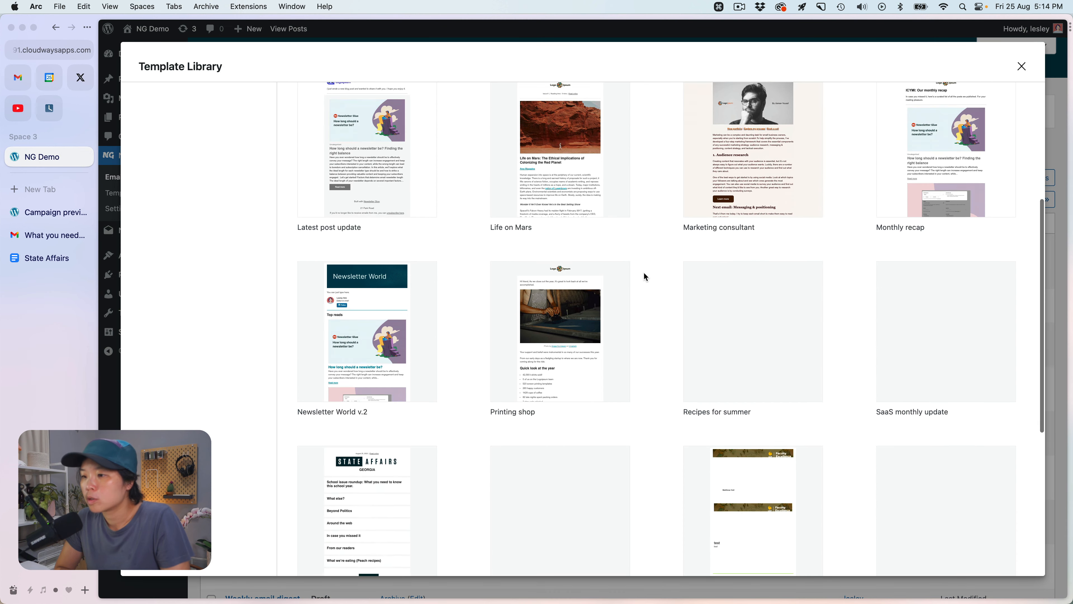
scroll(643, 272, "down", 2)
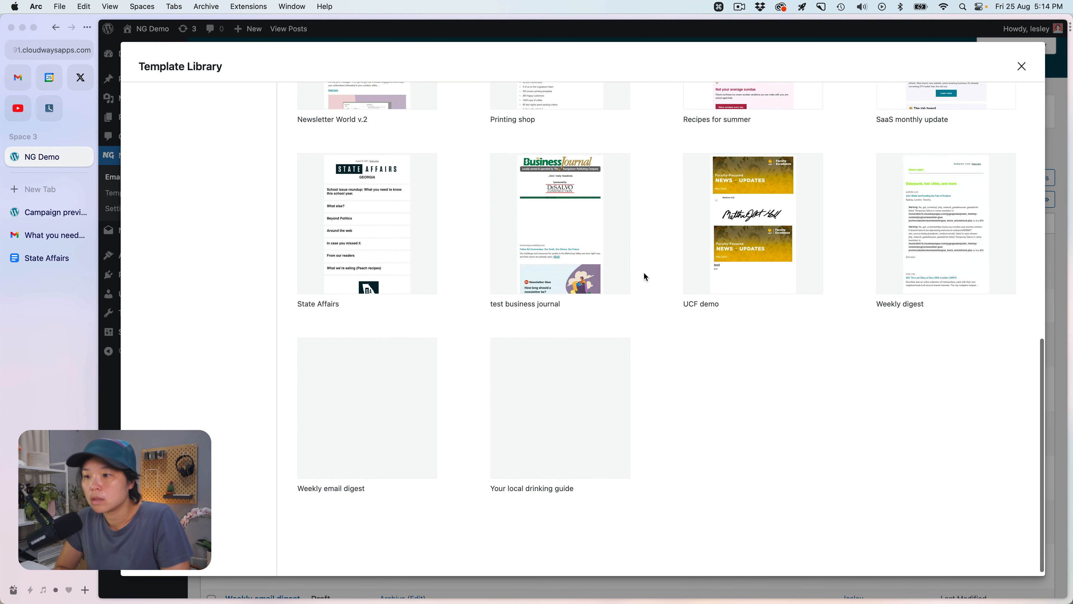
mouse_move(367, 233)
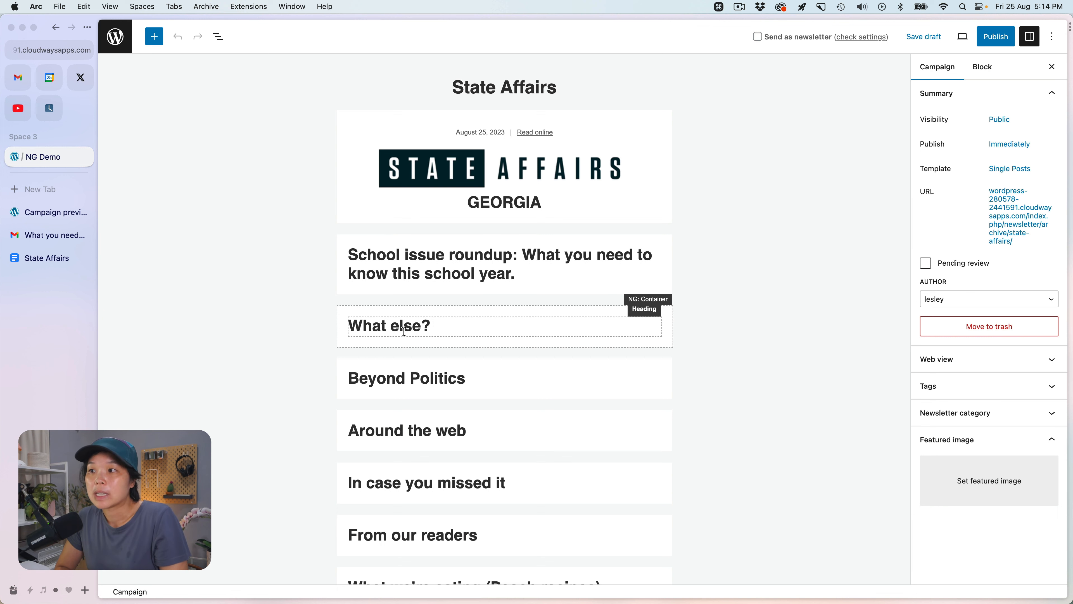
- Switch to the State Affairs document in Google Docs and examine the introduction text and its embedded links
left_click(48, 257)
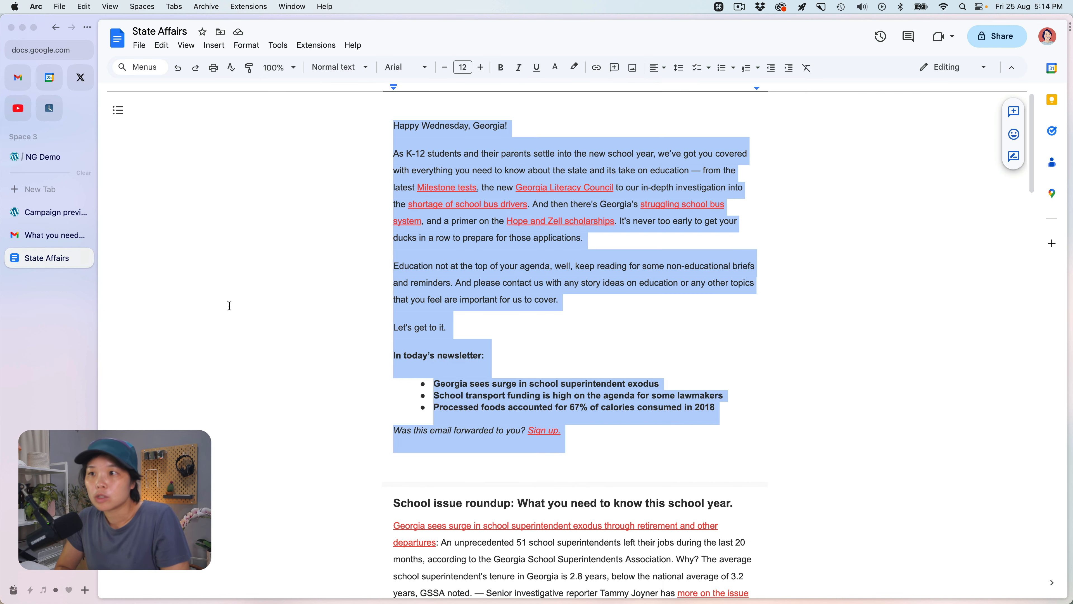
left_click(561, 286)
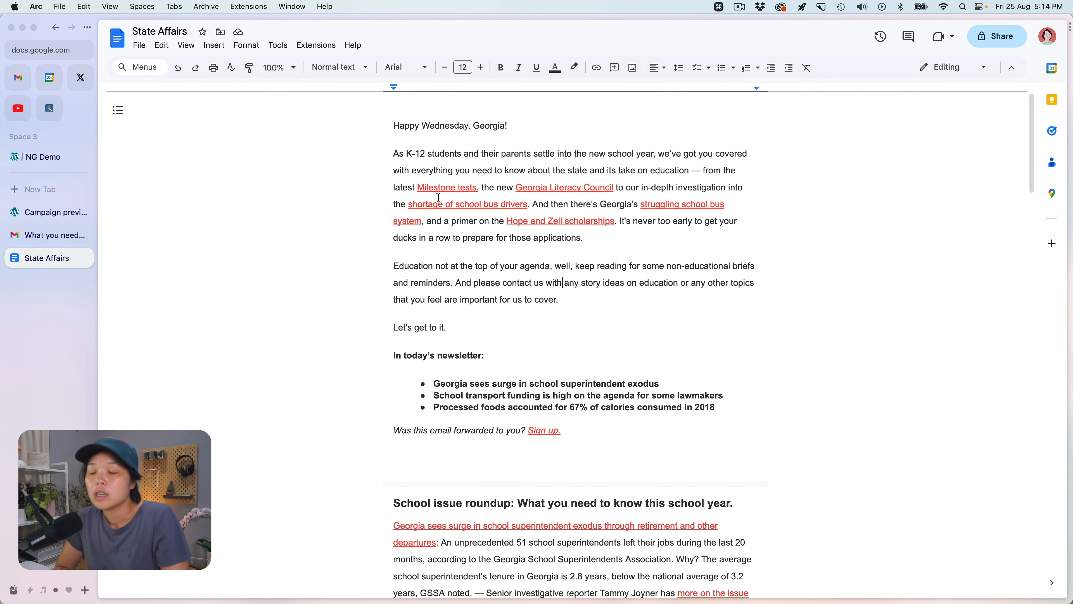
left_click_drag(394, 126, 599, 430)
left_click(506, 351)
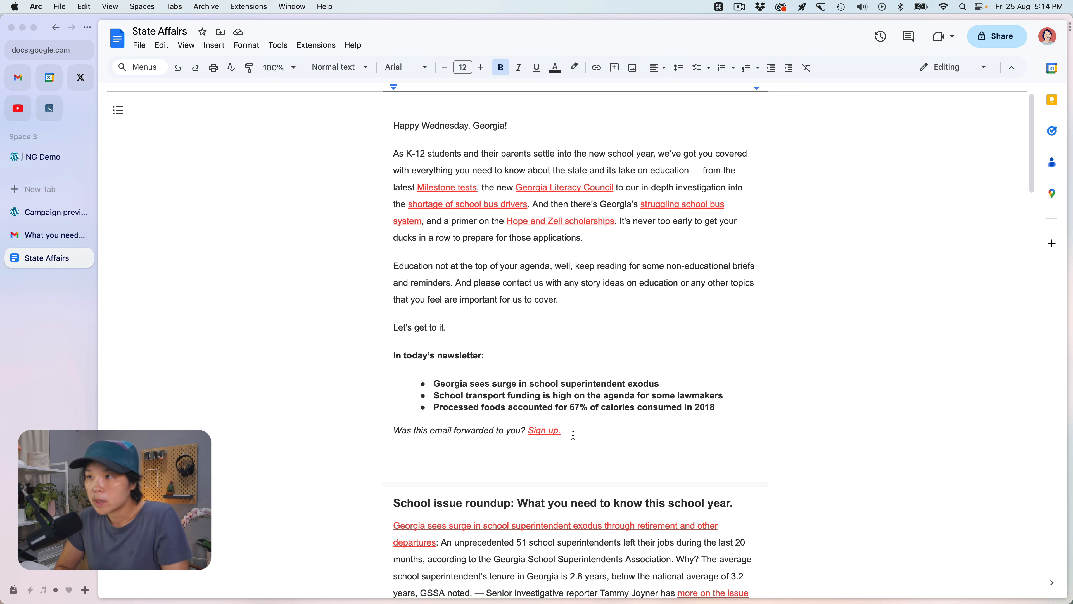
left_click_drag(562, 430, 534, 368)
left_click(534, 331)
left_click(558, 218)
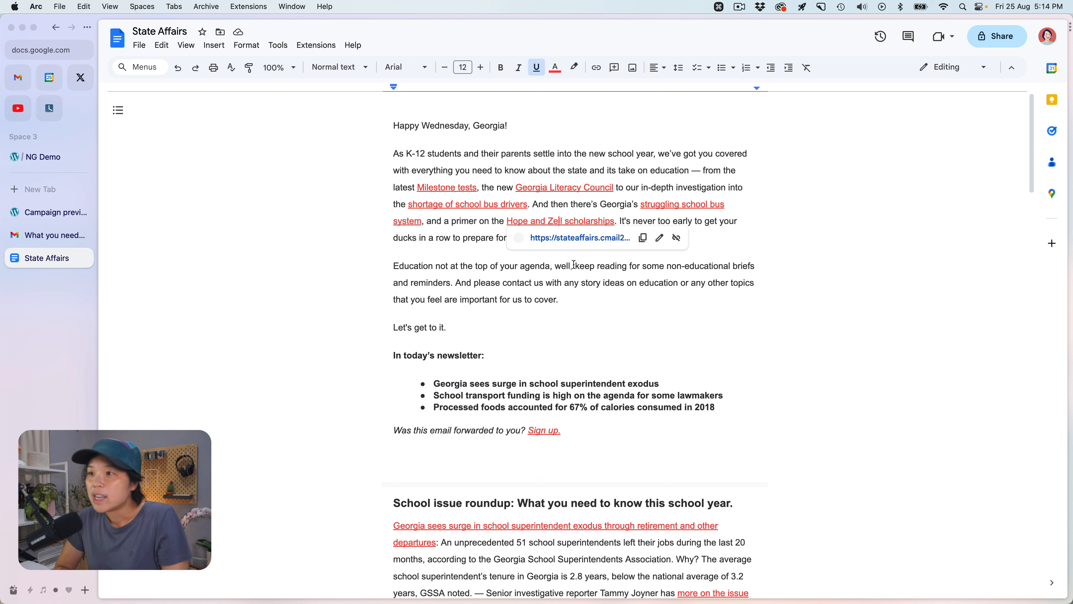
left_click(495, 204)
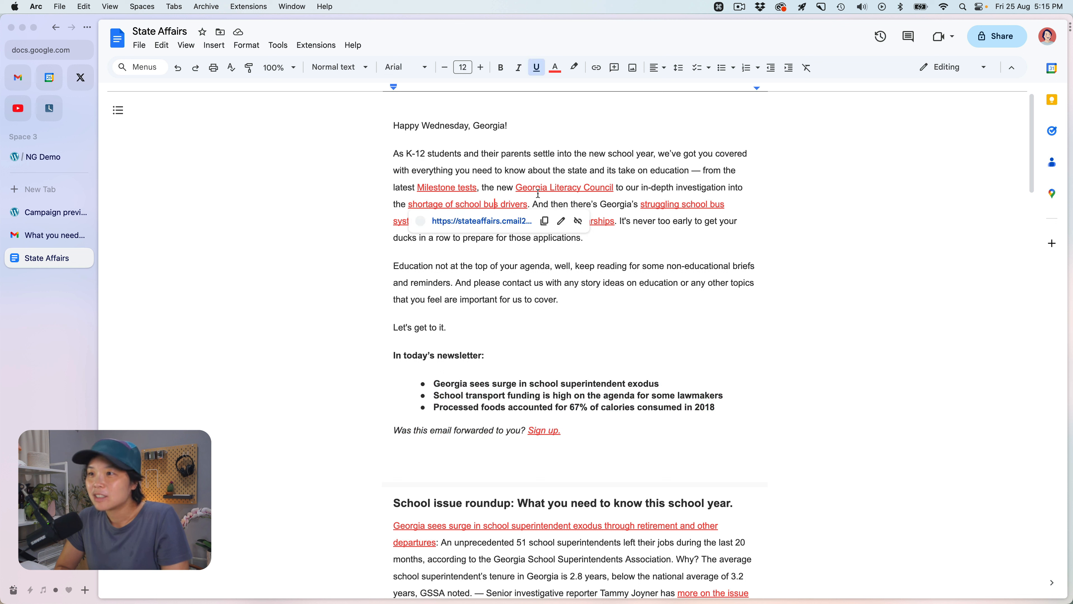
left_click(562, 191)
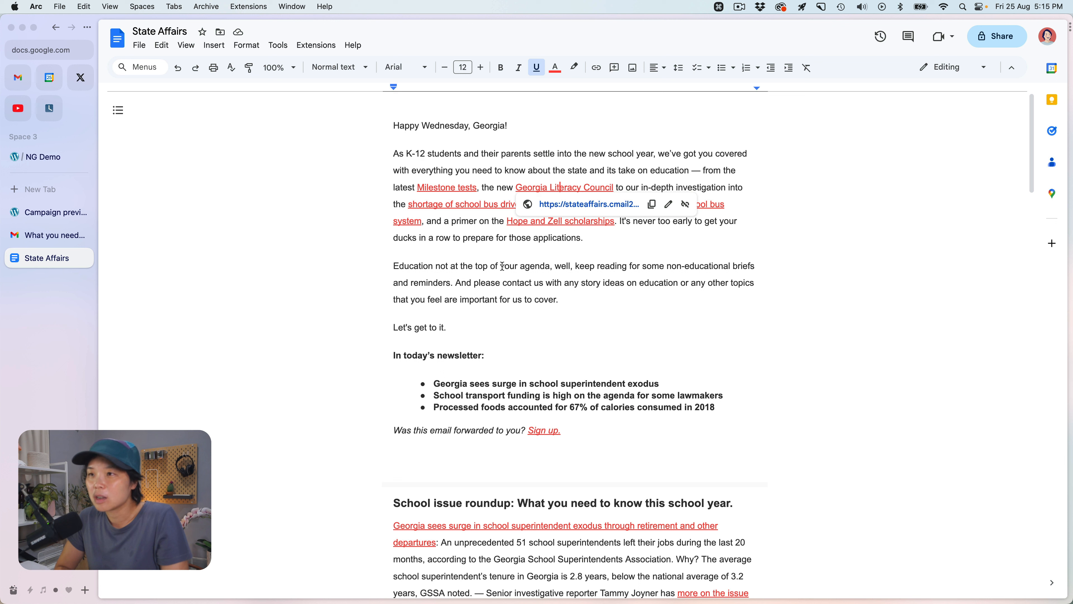
left_click(460, 262)
left_click(448, 189)
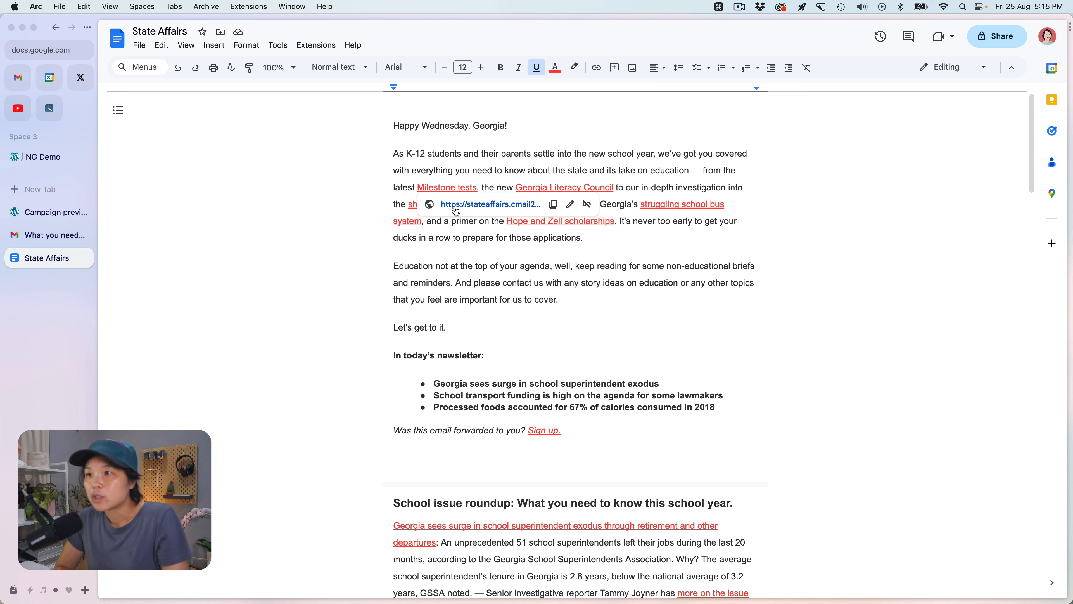
left_click(459, 312)
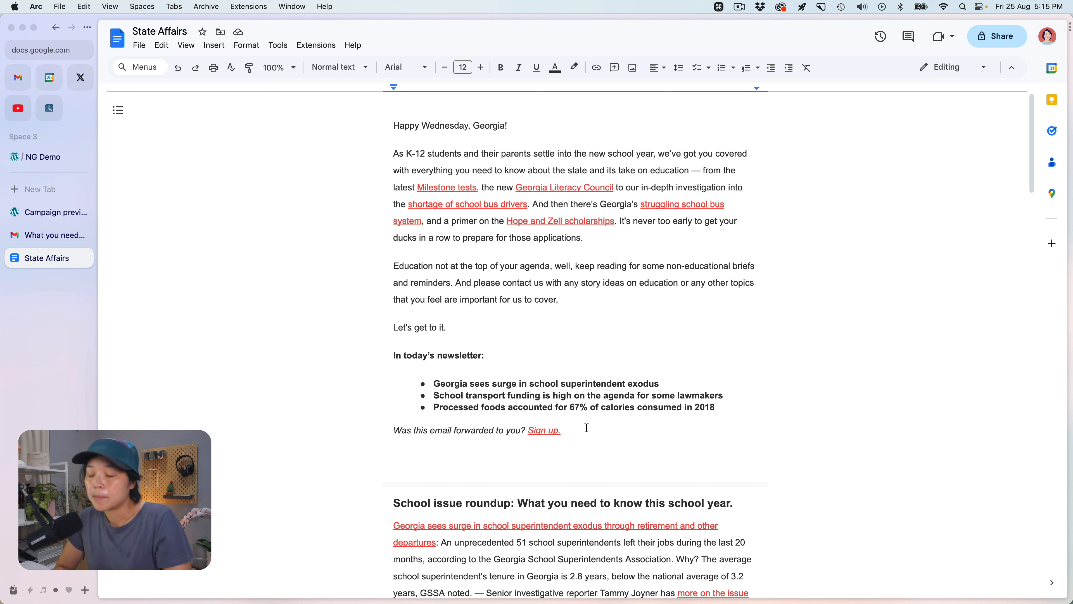
- Copy the introduction from "Happy Wednesday, Georgia!" through the "Sign up." line and switch back to the campaign in WordPress
left_click_drag(591, 437, 388, 127)
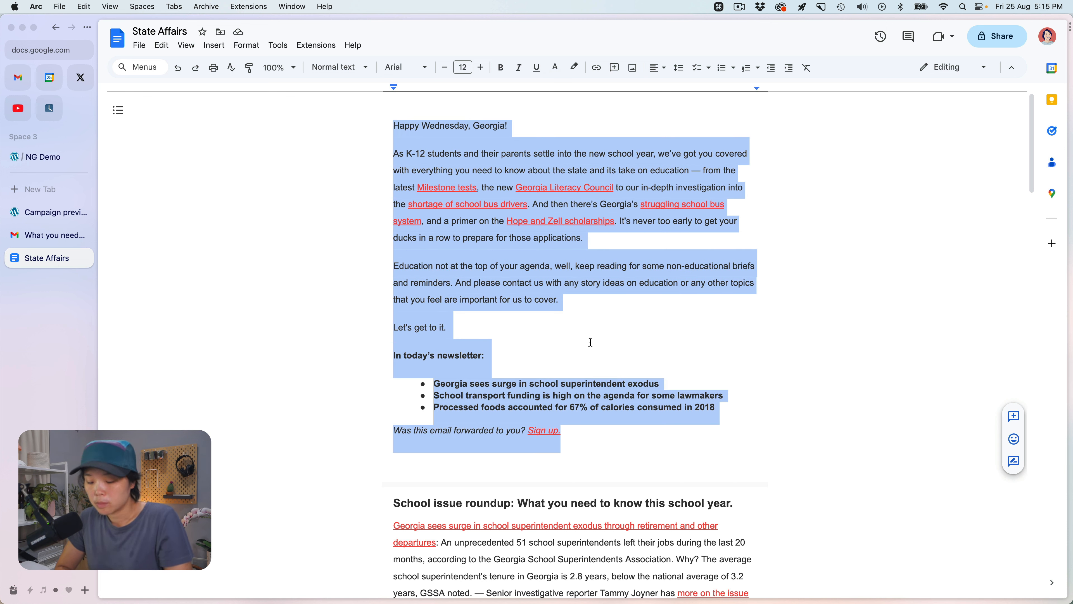
key("super+c")
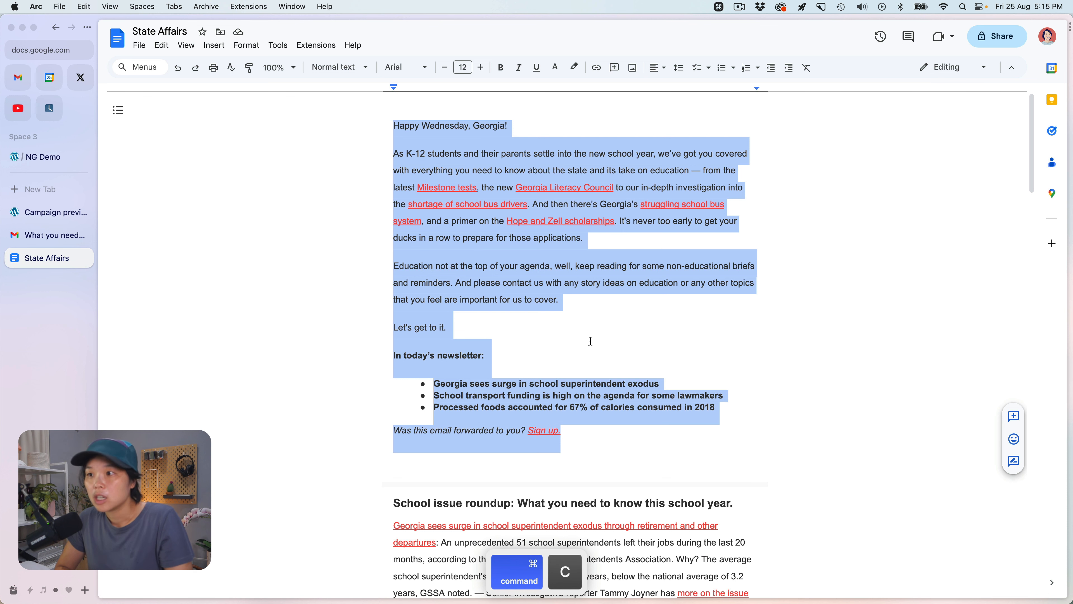
left_click(591, 340)
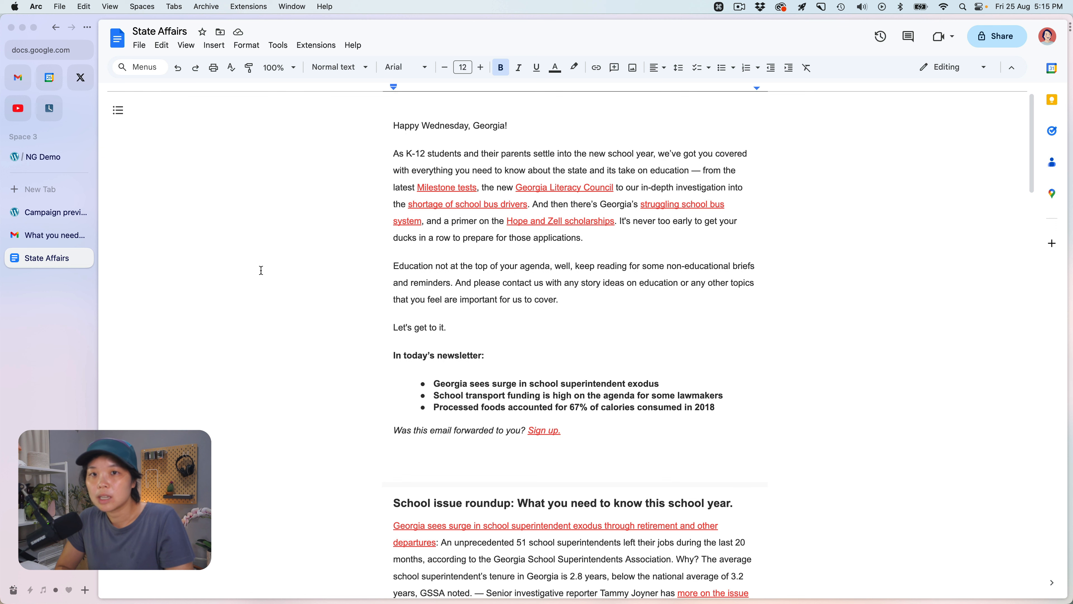
left_click(38, 162)
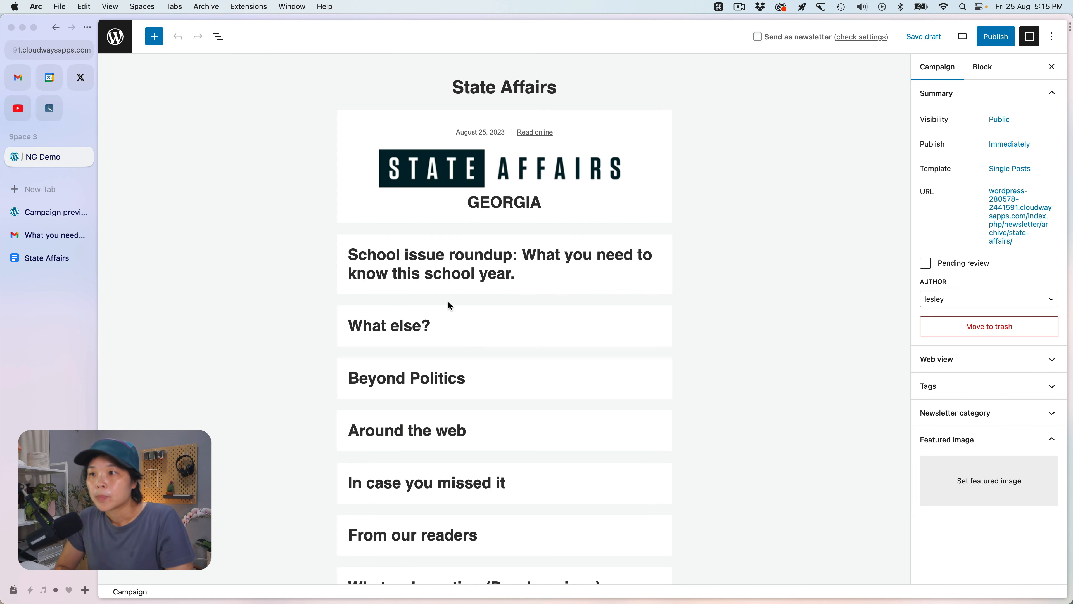
left_click(582, 241)
key("super+shift+d")
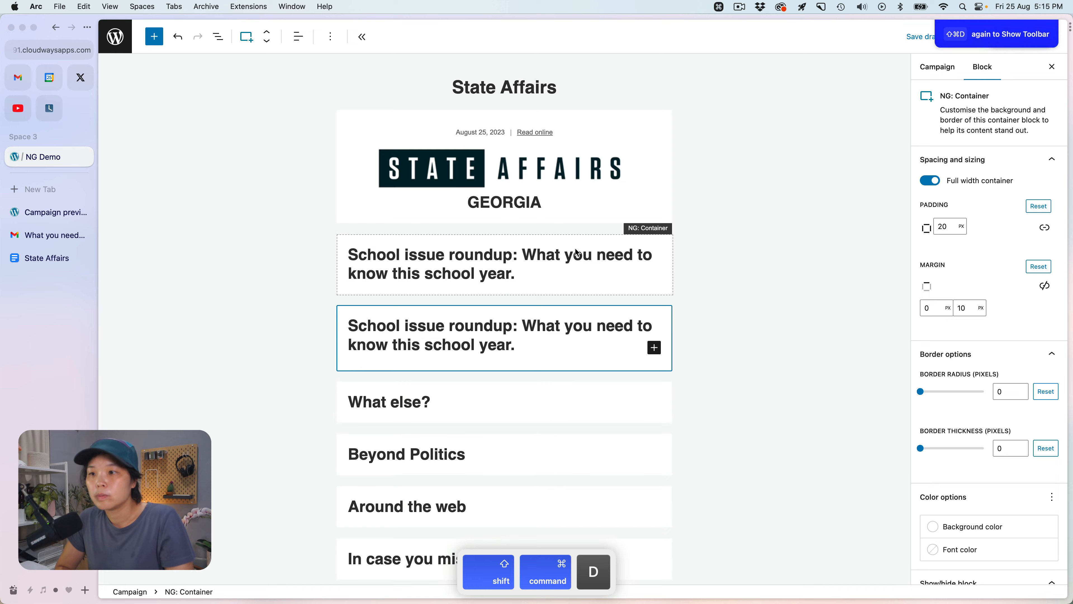
left_click(46, 235)
scroll(341, 341, "up", 15)
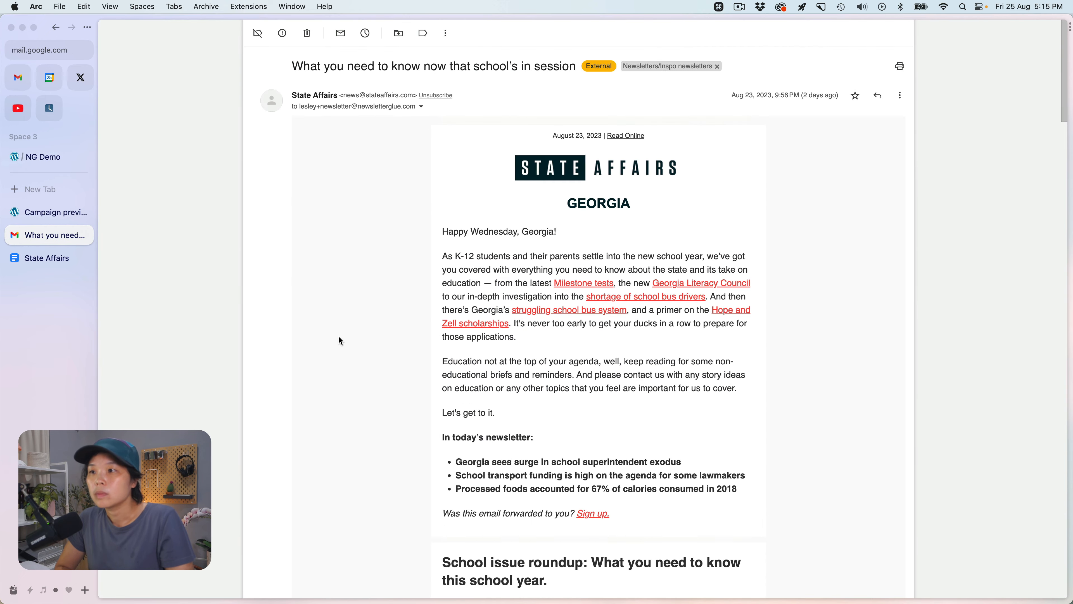
left_click(32, 162)
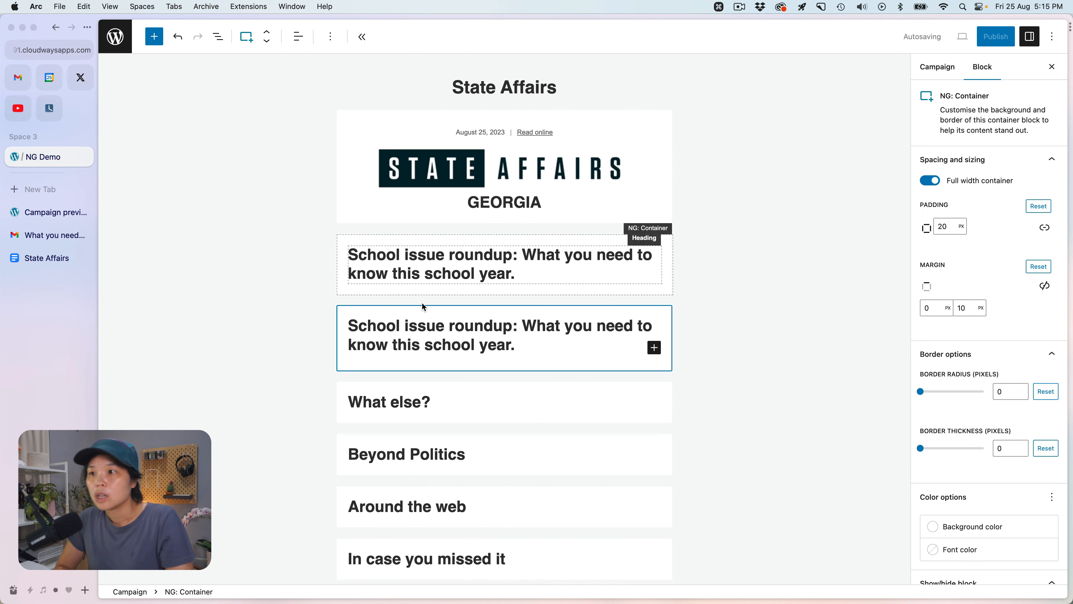
key("BackSpace")
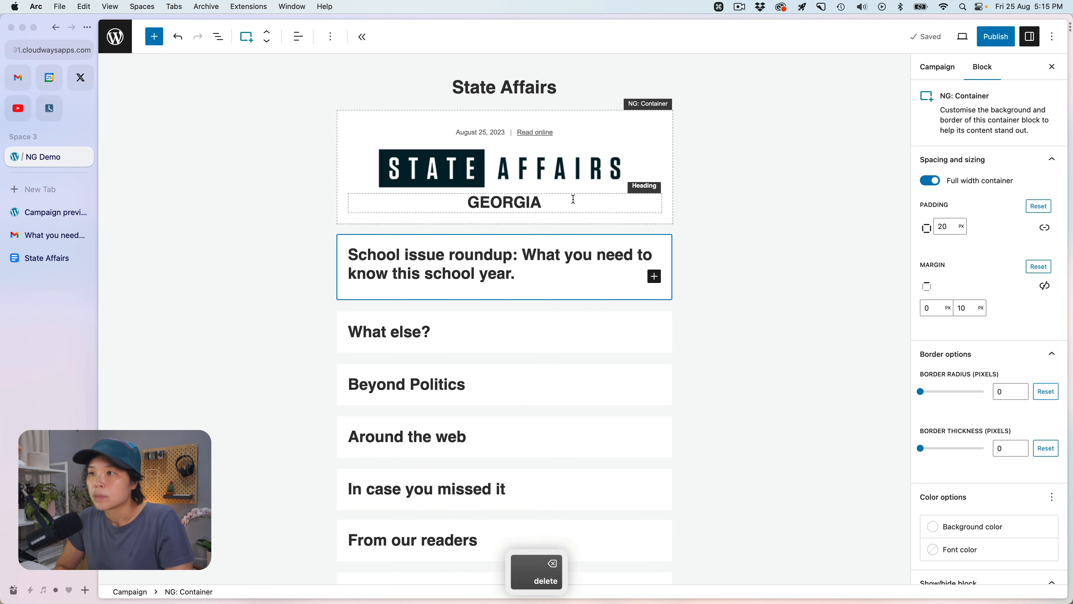
- Paste the copied introduction below the GEORGIA heading in the campaign's header container
left_click(570, 201)
key("Return")
key("super+v")
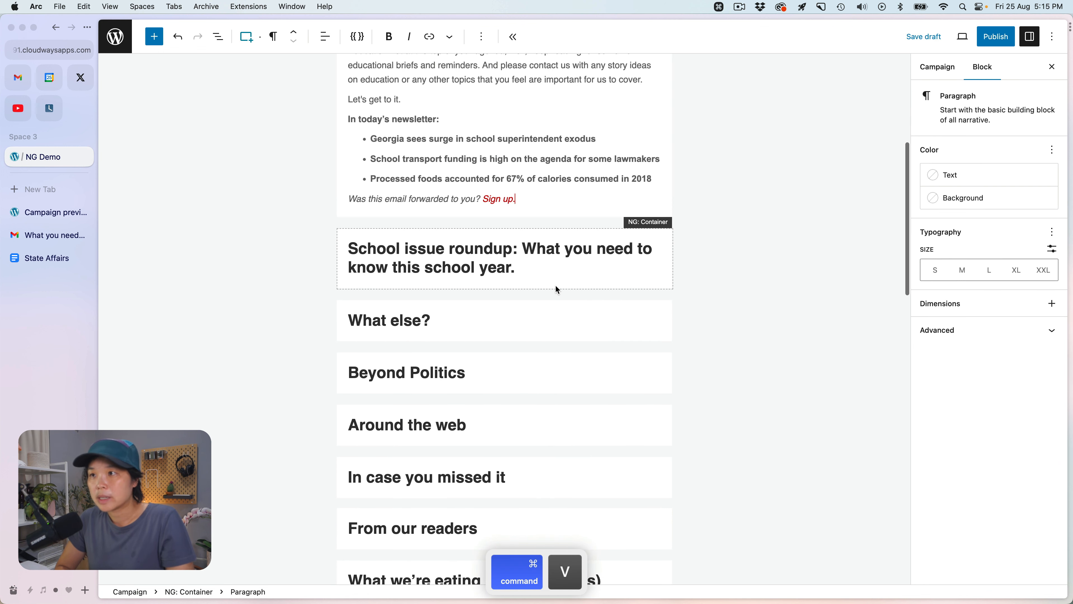
- Inspect the links in the pasted introduction, including "Milestone tests" and "struggling school bus system"
scroll(555, 284, "up", 5)
left_click(482, 176)
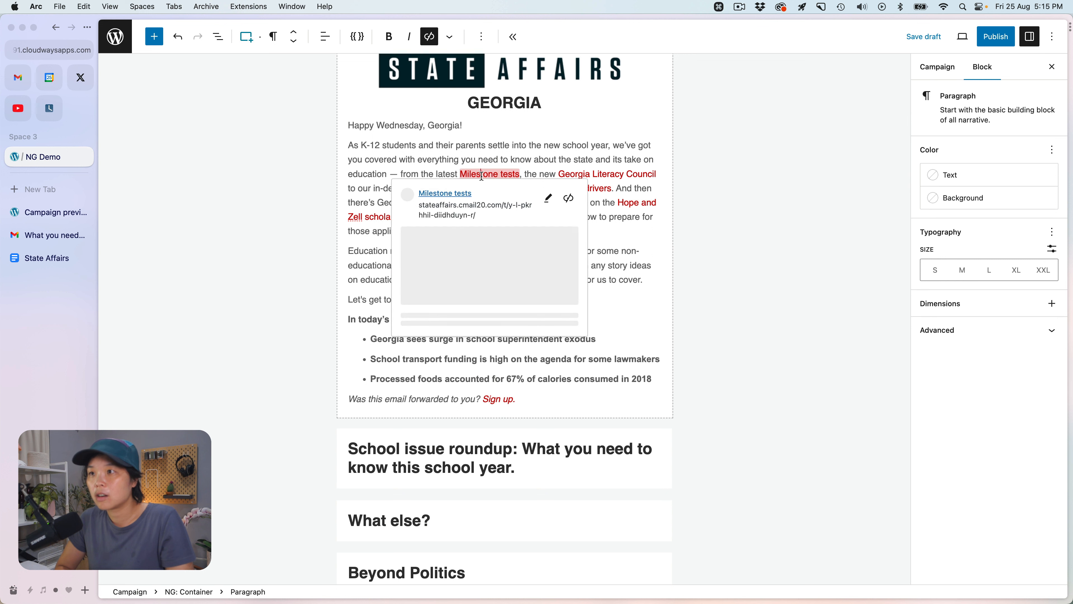
left_click(616, 173)
left_click(444, 204)
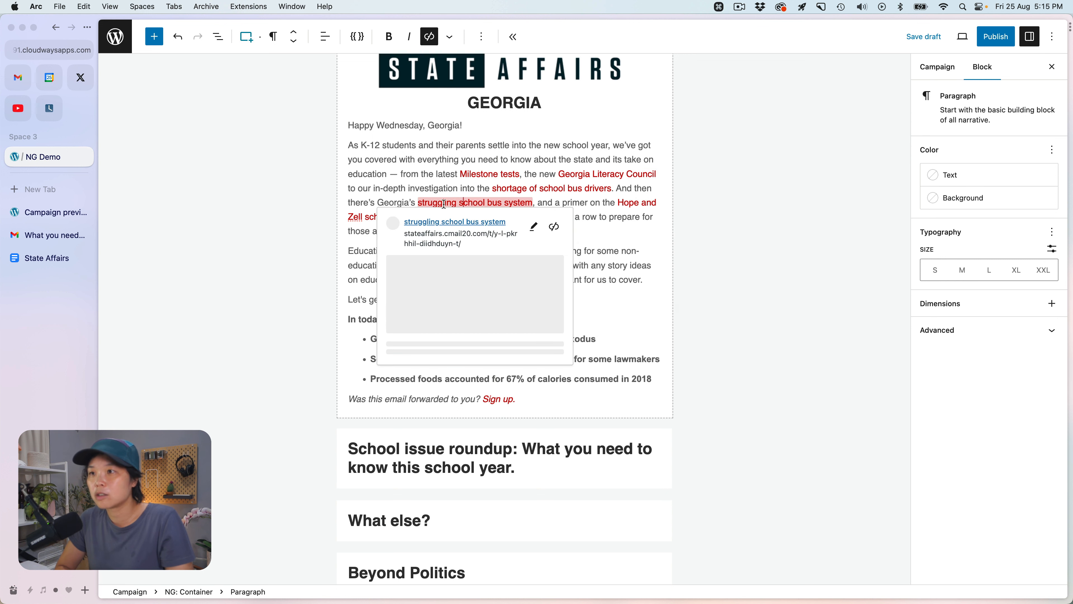
left_click(374, 232)
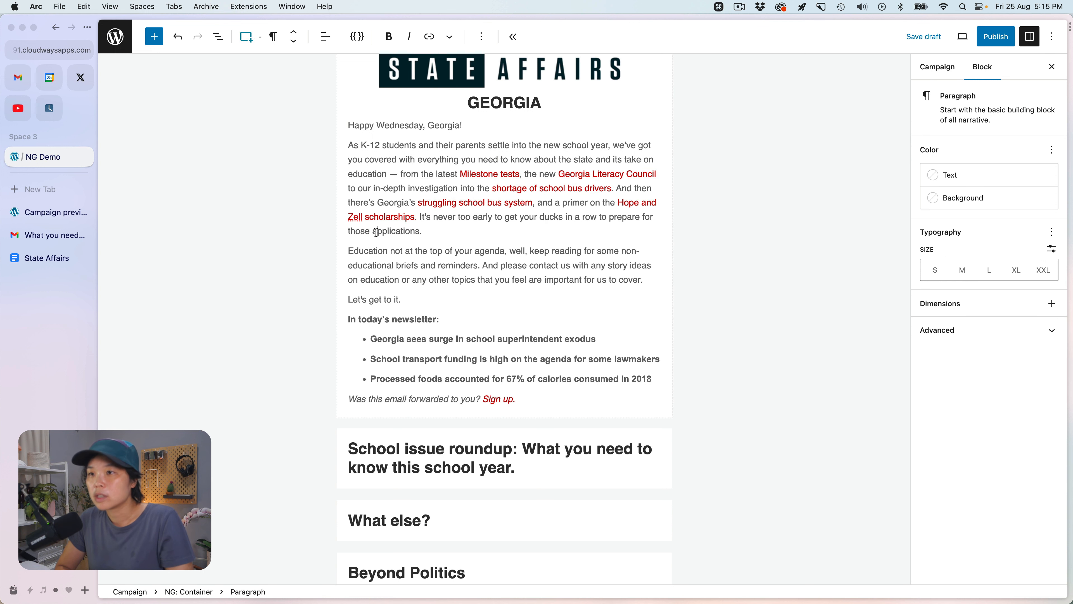
left_click(368, 217)
left_click(365, 266)
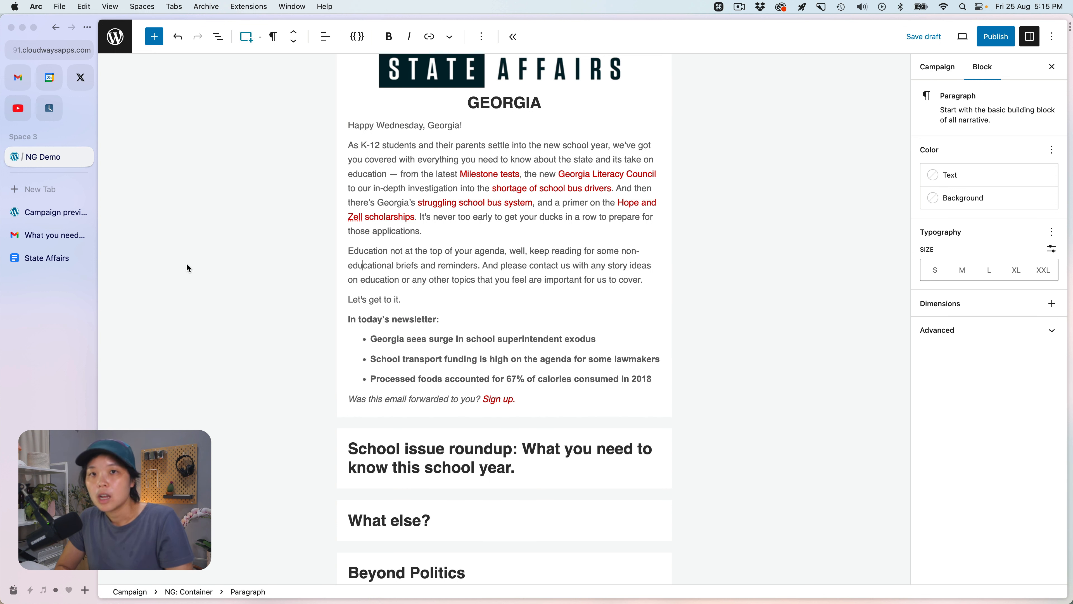
- Copy the whole "School issue roundup" section, heading through its last "Read more." link, from the State Affairs document in Google Docs
left_click(42, 258)
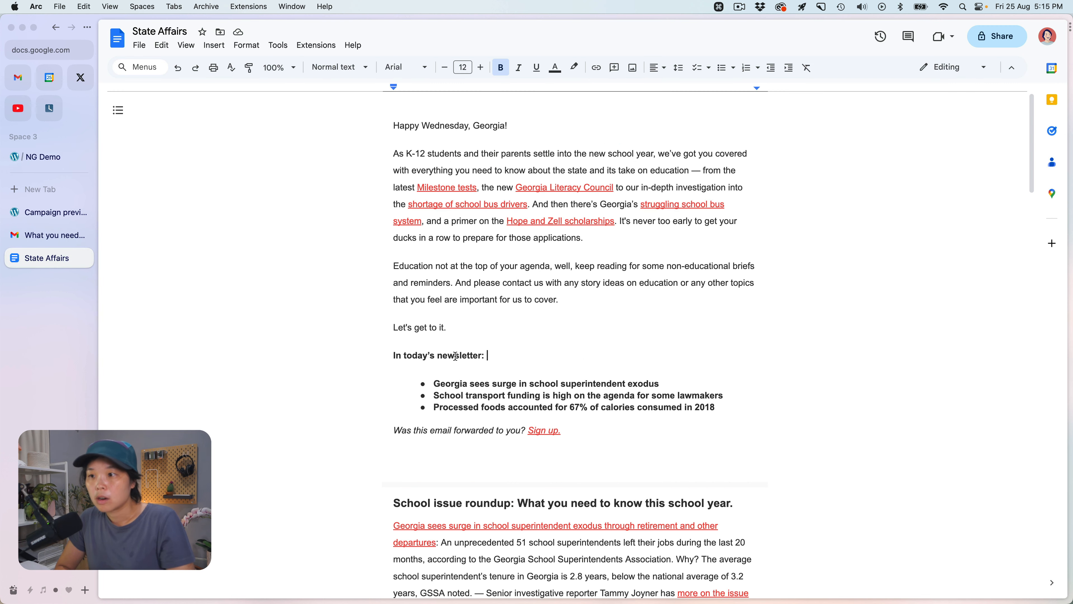
scroll(408, 348, "down", 4)
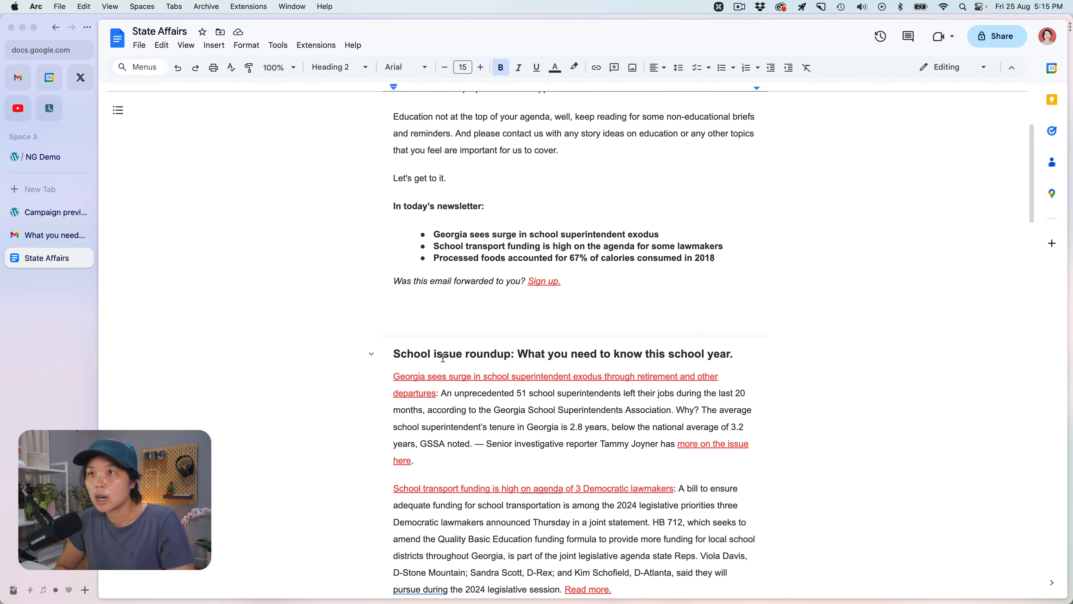
left_click(404, 349)
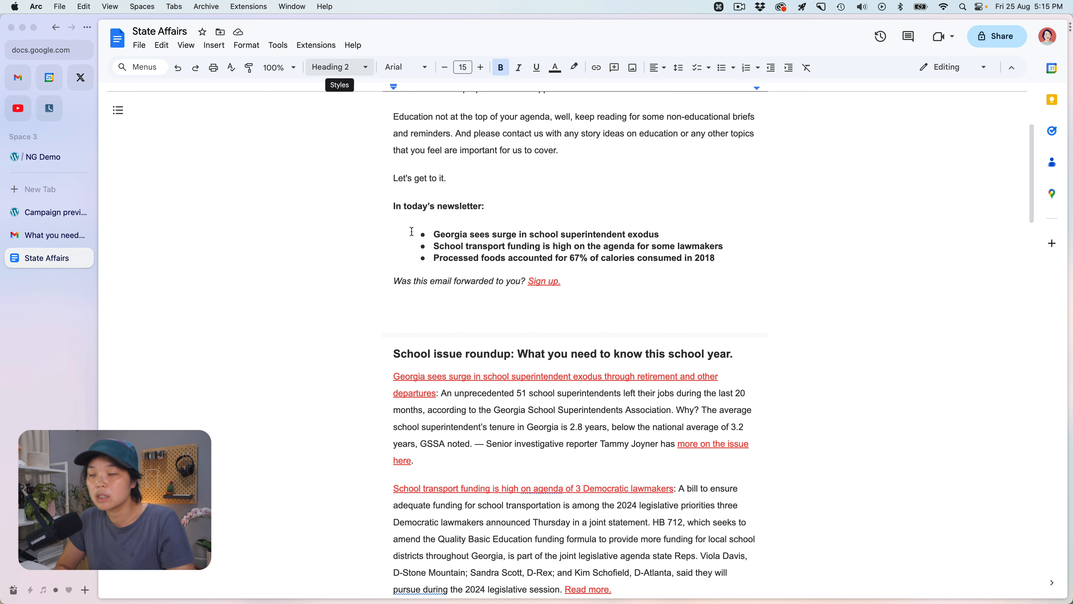
scroll(437, 361, "down", 3)
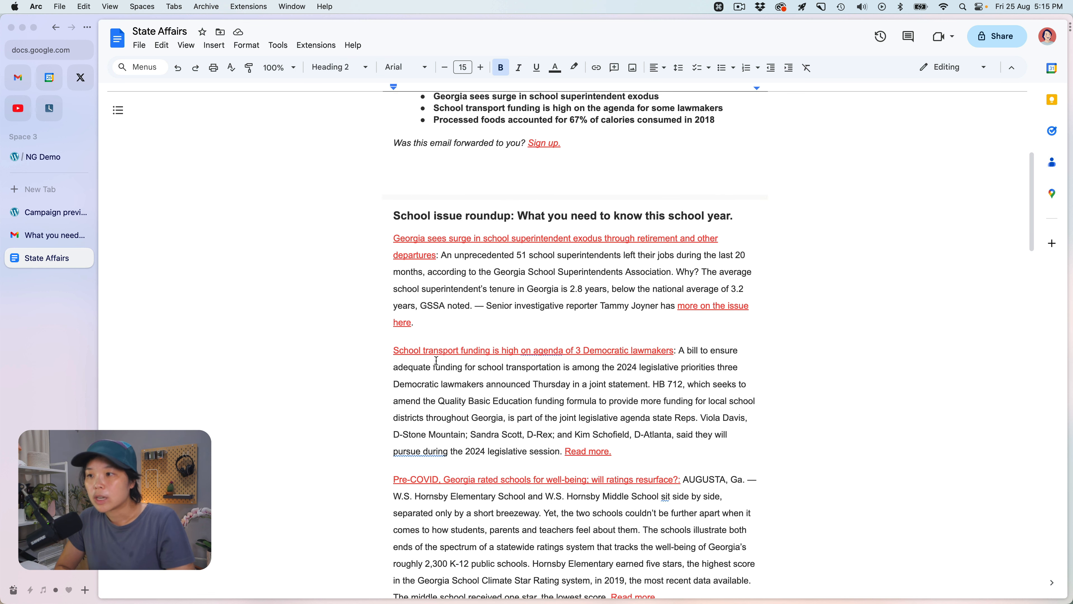
scroll(472, 304, "down", 10)
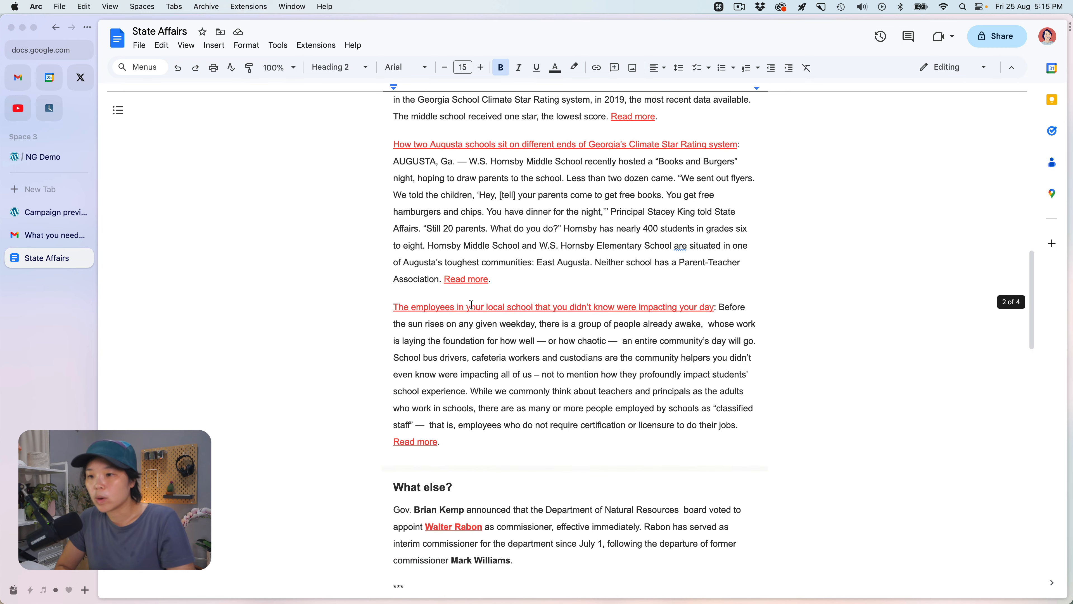
left_click(457, 442, "shift")
key("super+c")
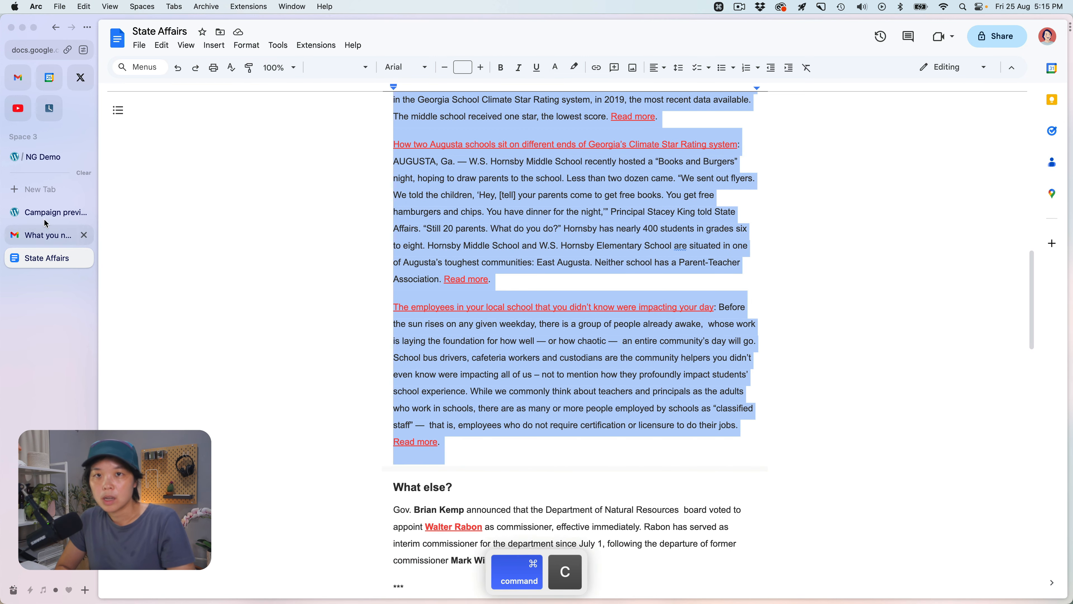
- Paste the copied "School issue roundup" section into the empty container above "What else?" in the WordPress campaign and check its heading and text
left_click(46, 156)
scroll(449, 435, "down", 1)
left_click(449, 434)
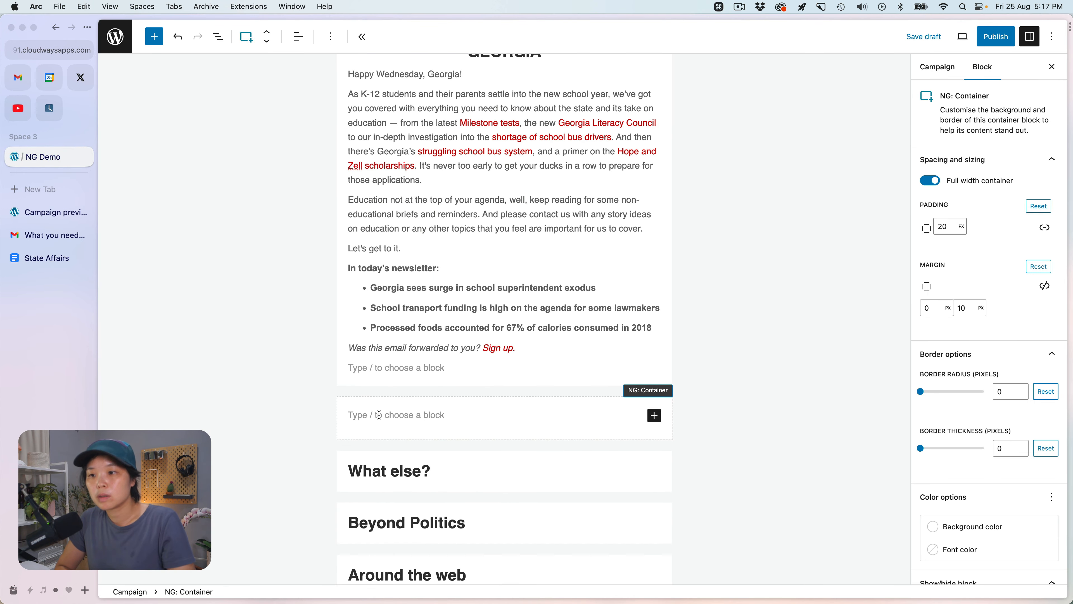
left_click(372, 410)
key("super+v")
scroll(405, 407, "up", 10)
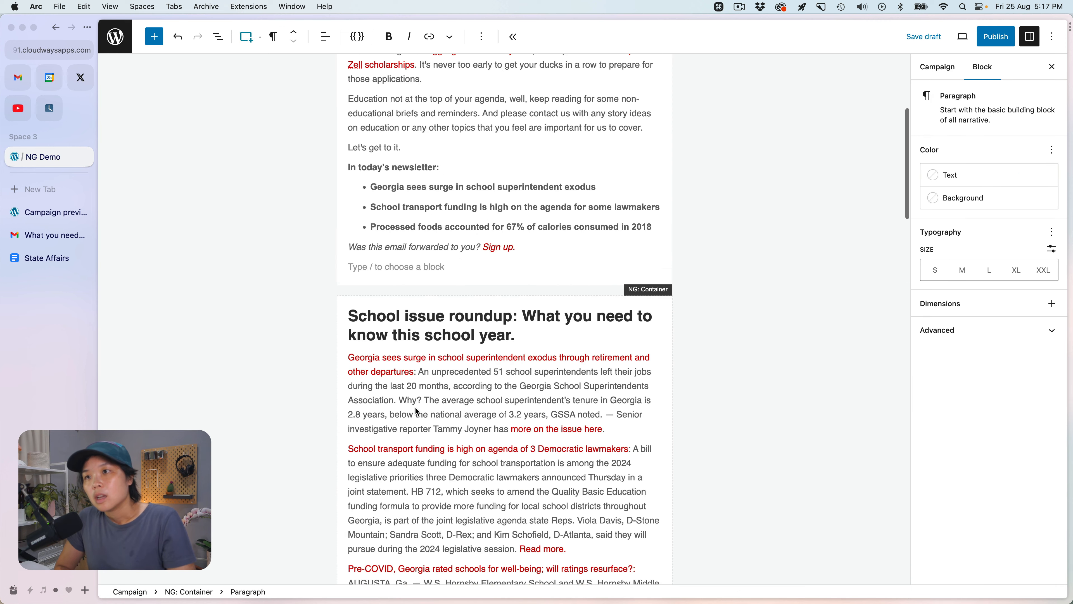
triple_click(376, 344)
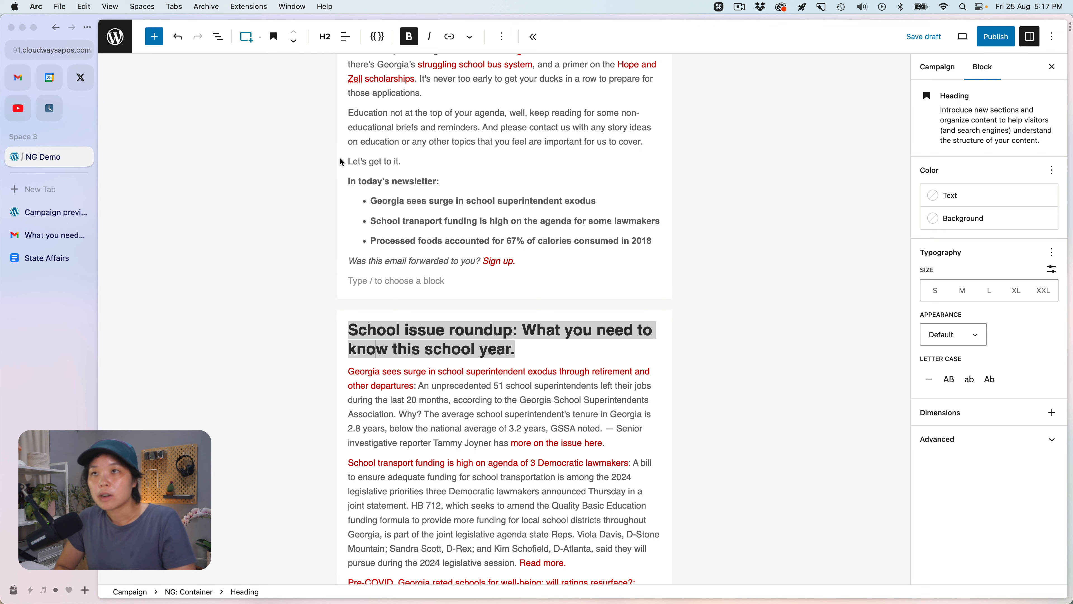
left_click(447, 402)
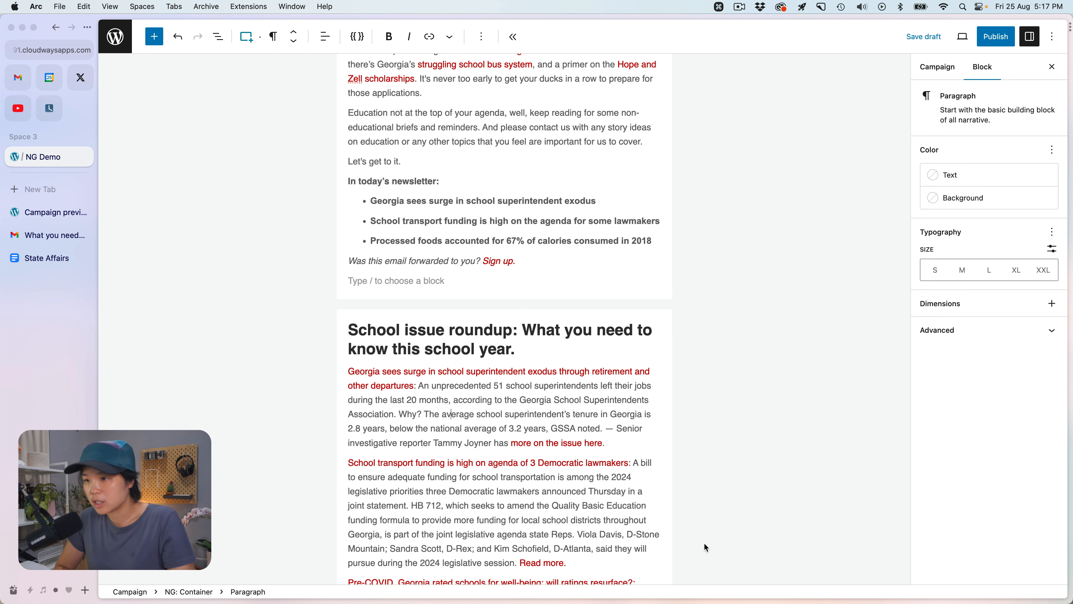
scroll(717, 421, "down", 15)
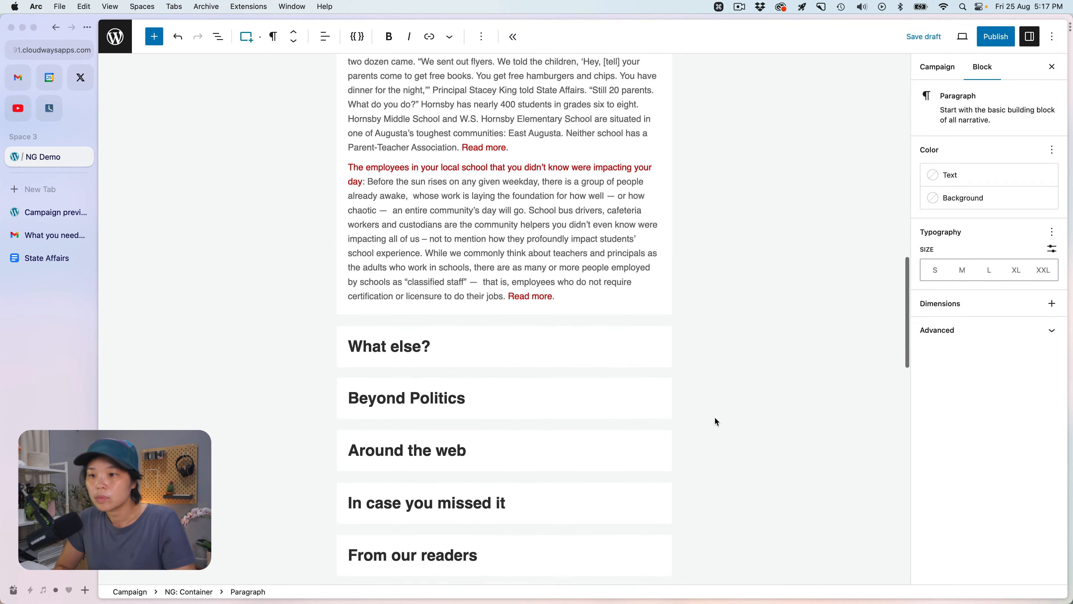
- Copy the "What else?" body text from the State Affairs Google Doc and paste it below the campaign's "What else?" heading
left_click(41, 258)
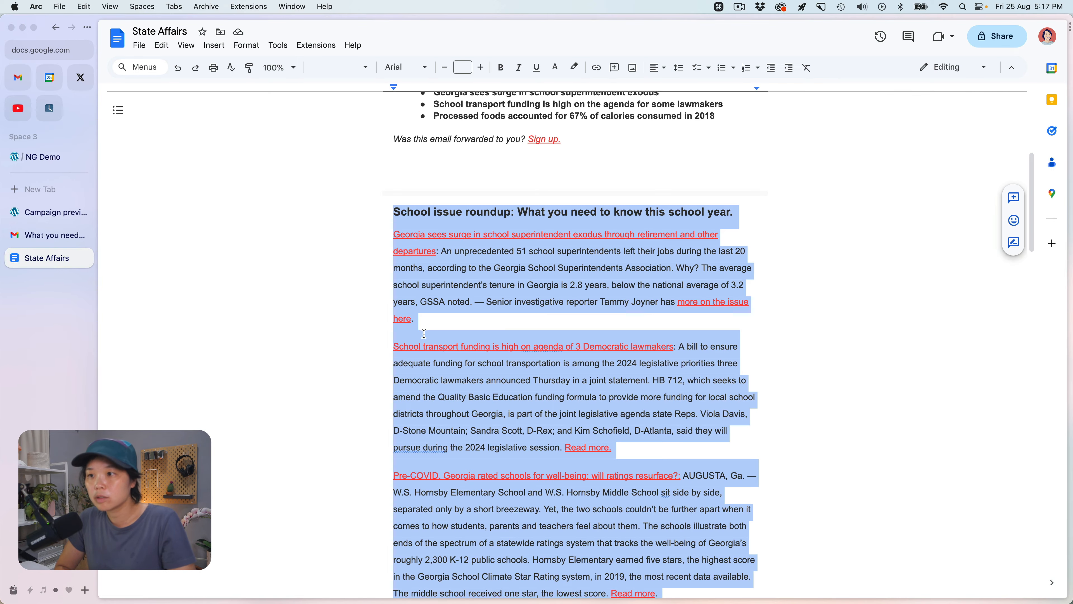
scroll(424, 334, "down", 8)
scroll(424, 333, "down", 10)
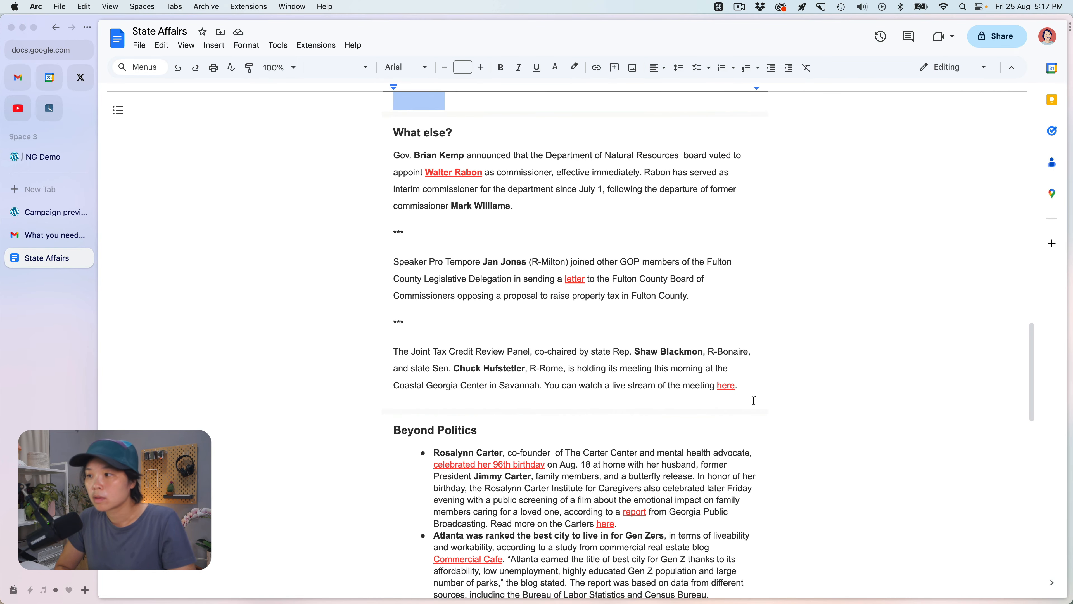
left_click_drag(754, 400, 386, 152)
key("super+c")
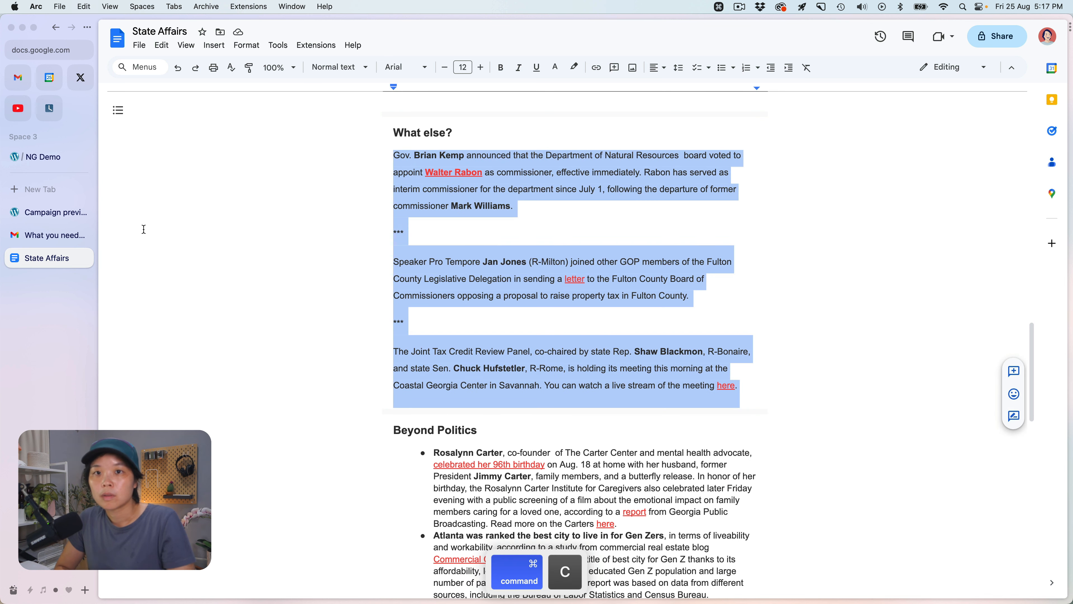
left_click(39, 166)
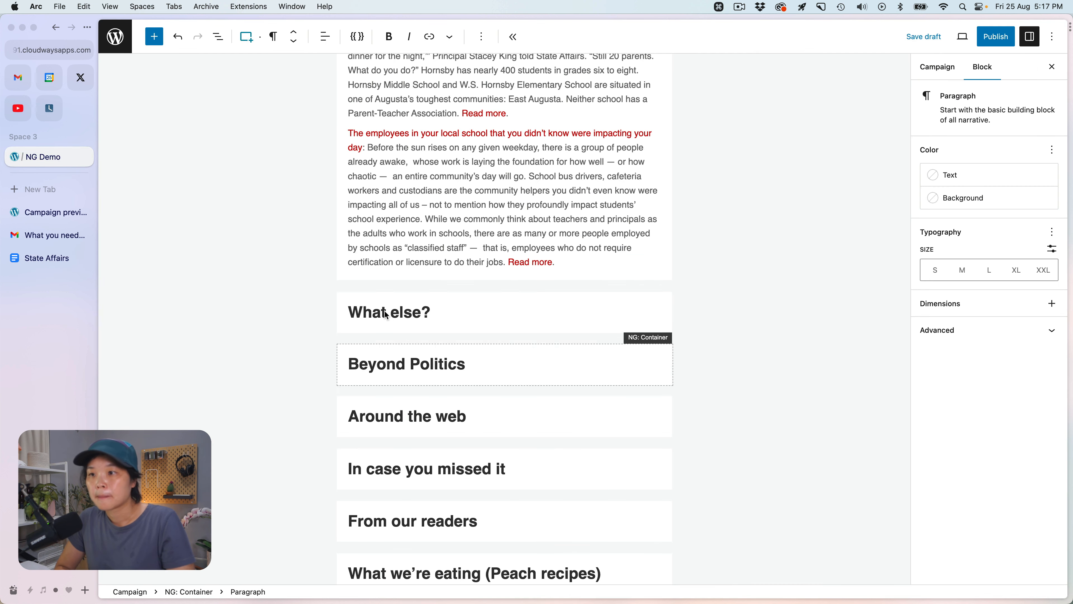
left_click(439, 311)
key("Return")
key("super+v")
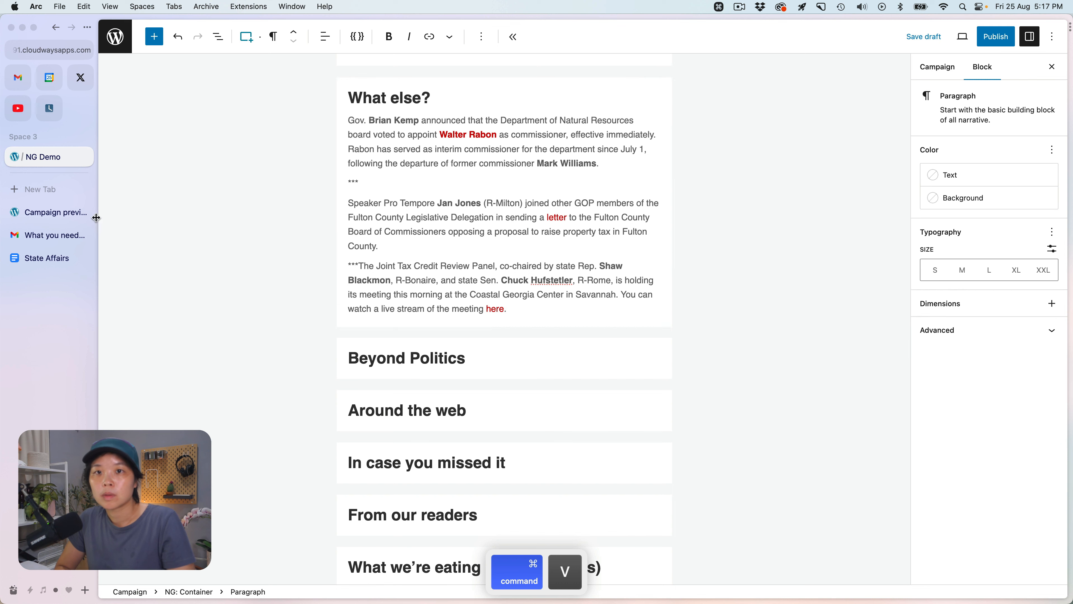
- Copy both "Beyond Politics" bullet items from the Google Doc and paste them below the campaign's "Beyond Politics" heading
left_click(40, 258)
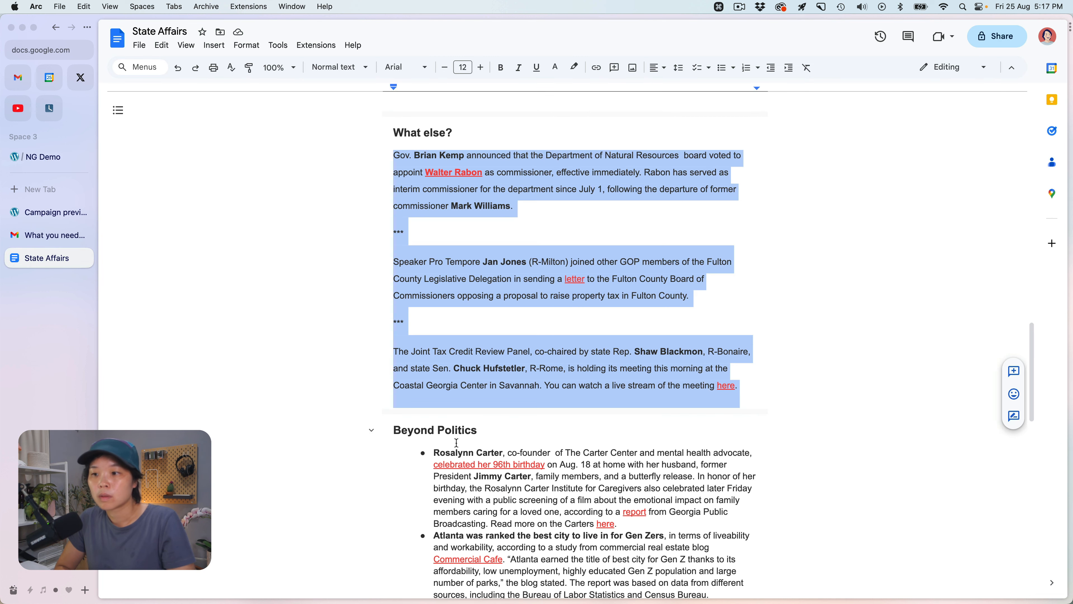
scroll(457, 442, "down", 5)
left_click_drag(719, 363, 426, 218)
key("super+c")
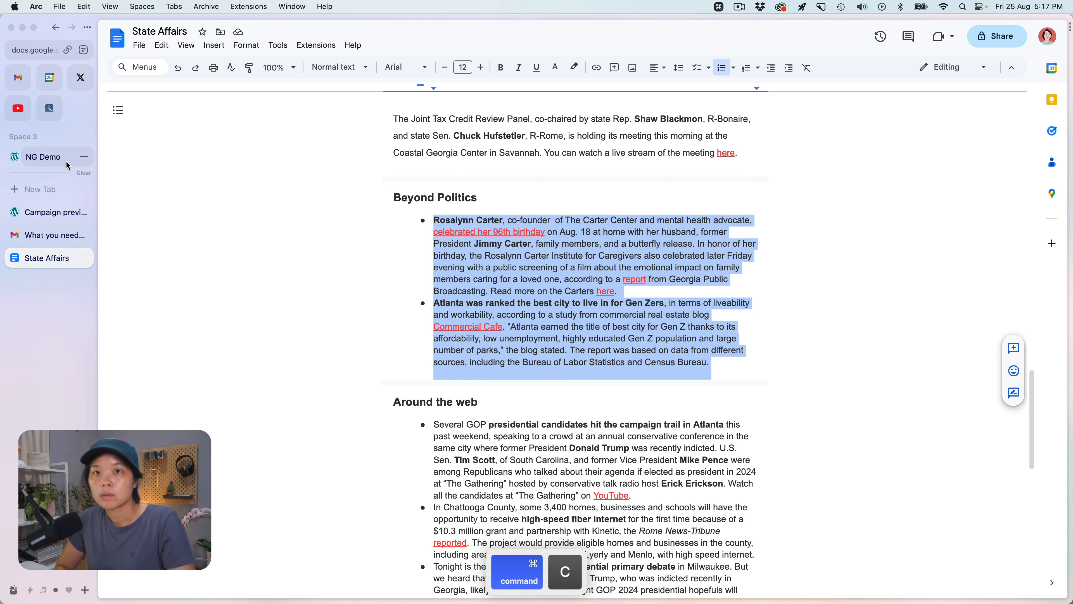
left_click(40, 157)
left_click(523, 365)
key("Return")
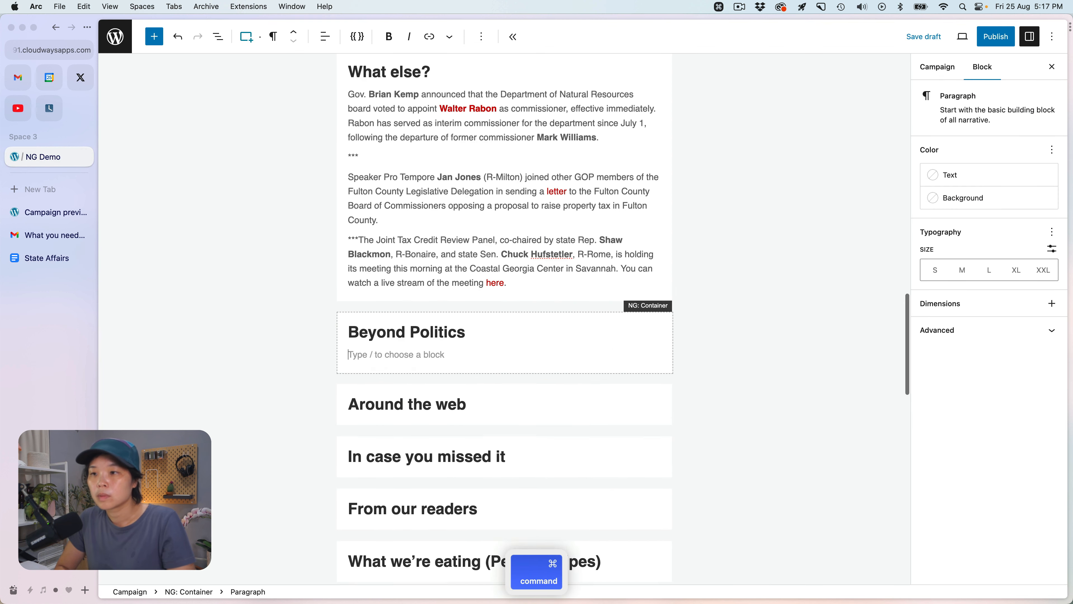
key("super+v")
- Copy the four "Around the web" bullet items from the Google Doc and paste them below the matching campaign heading
left_click(82, 263)
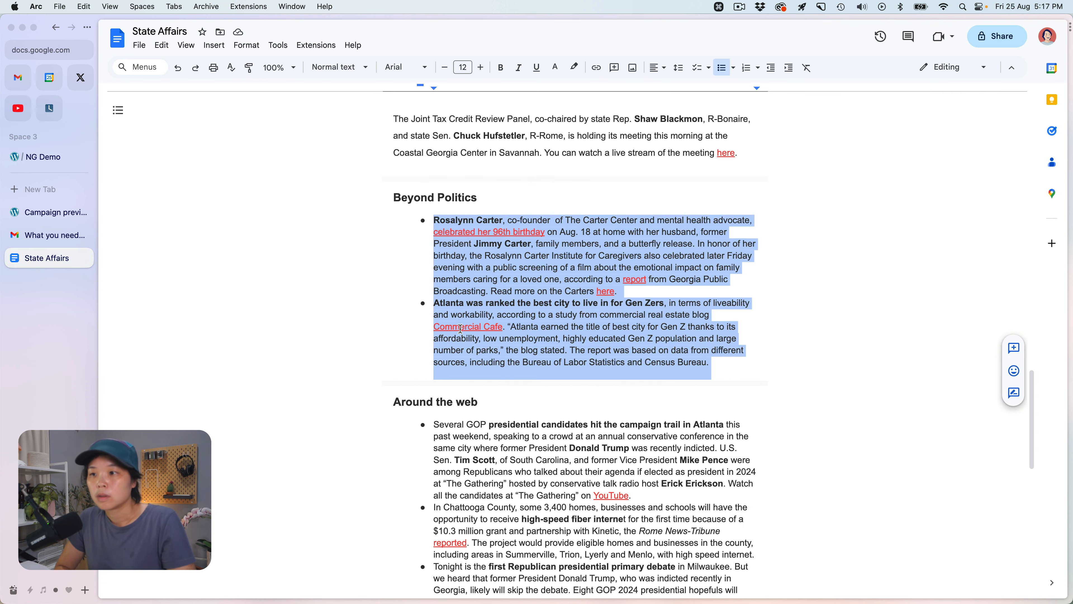
scroll(682, 404, "down", 5)
left_click_drag(730, 417, 433, 177)
key("super+c")
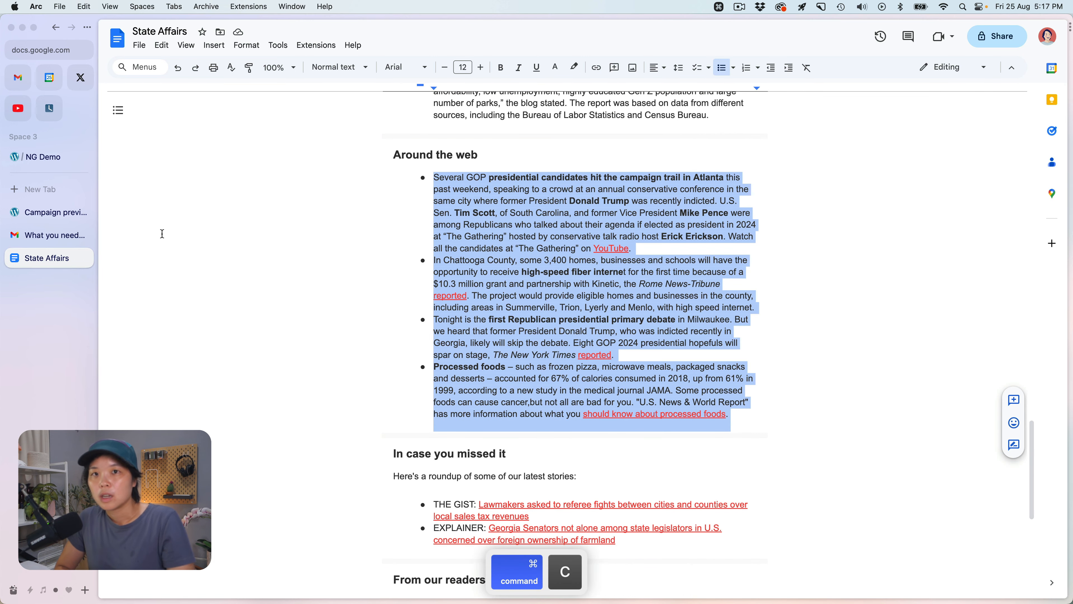
left_click(43, 166)
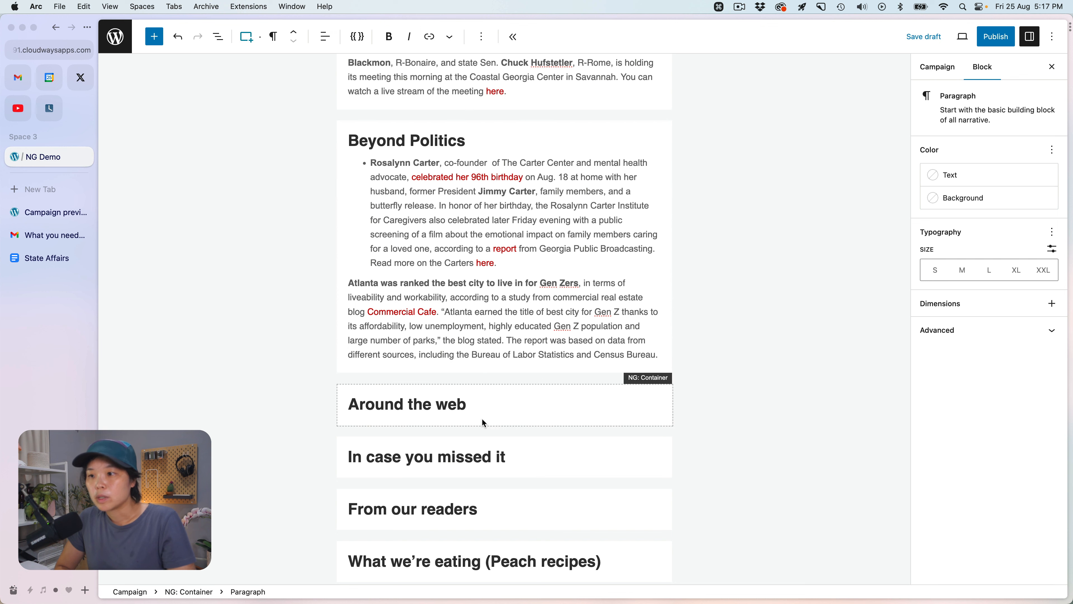
left_click(481, 417)
key("Return")
key("super+v")
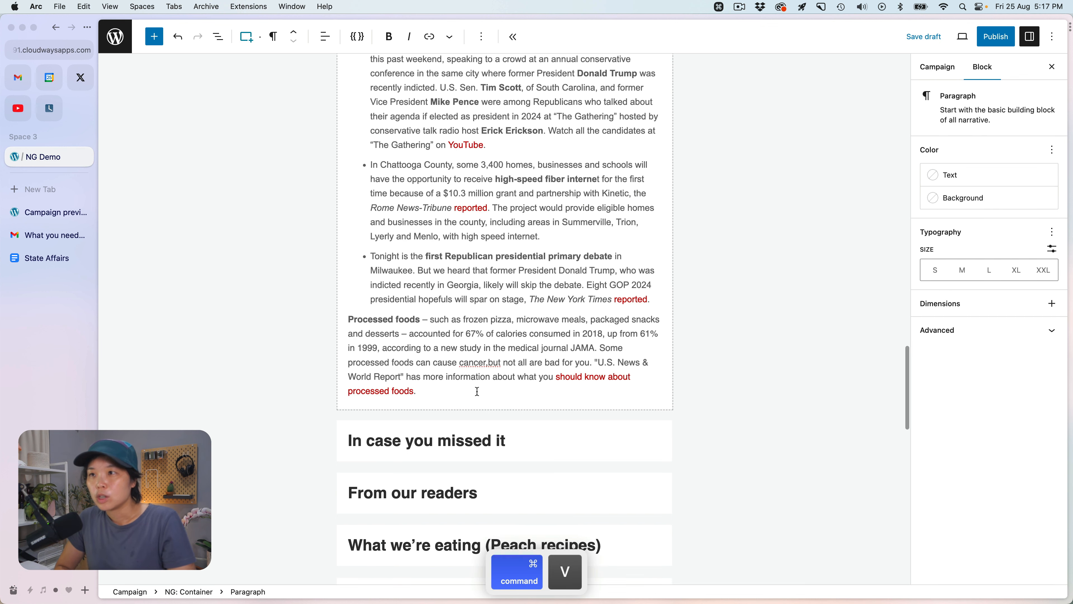
- Inspect the pasted "Around the web" list, including its "YouTube" and "reported" links
scroll(486, 407, "up", 5)
scroll(551, 346, "up", 3)
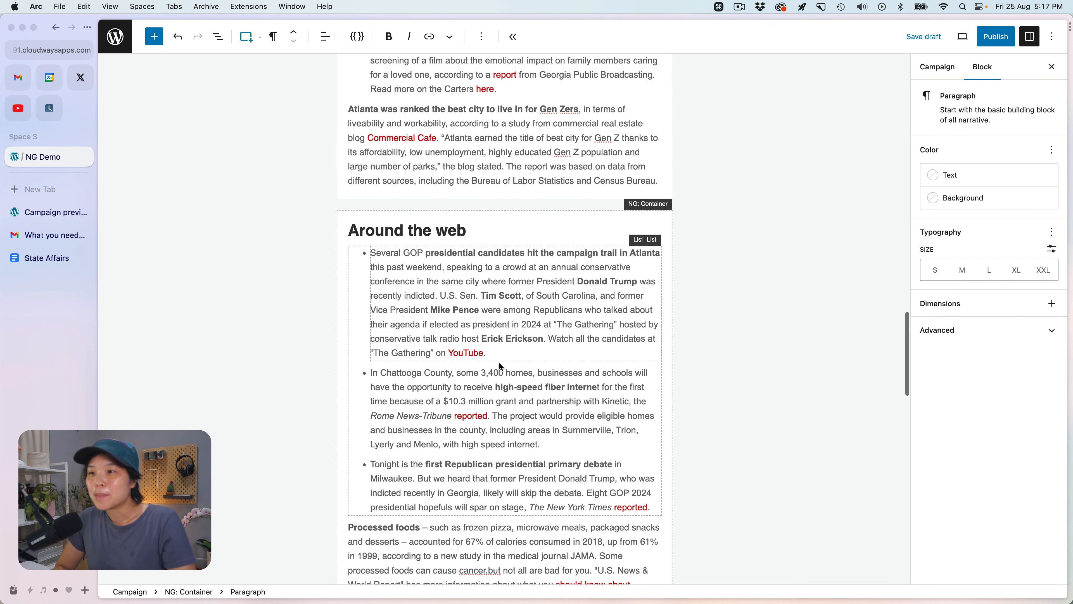
left_click(463, 350)
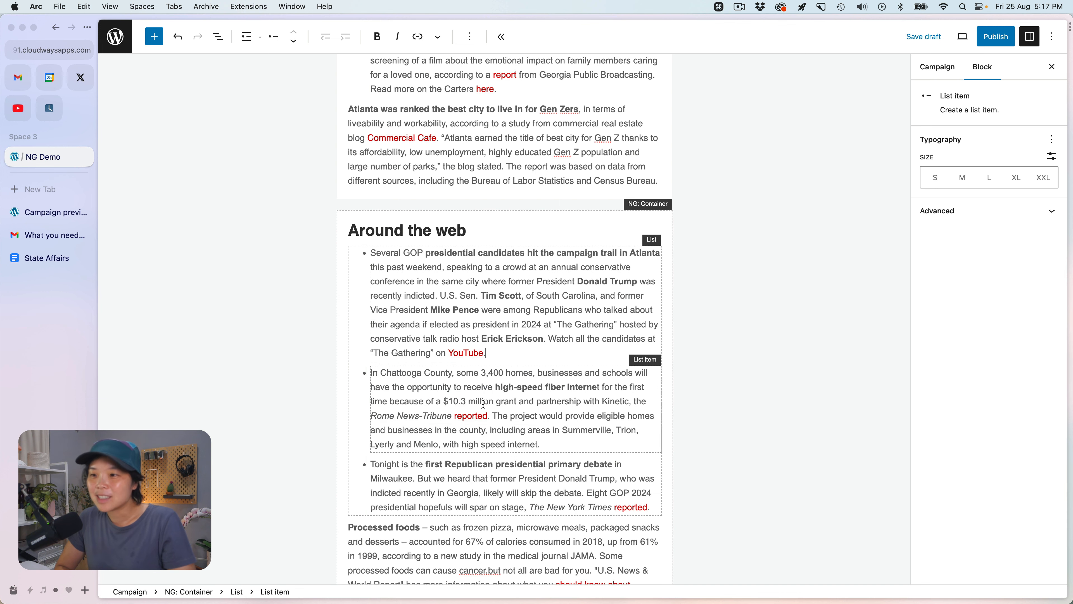
left_click(476, 415)
left_click(631, 507)
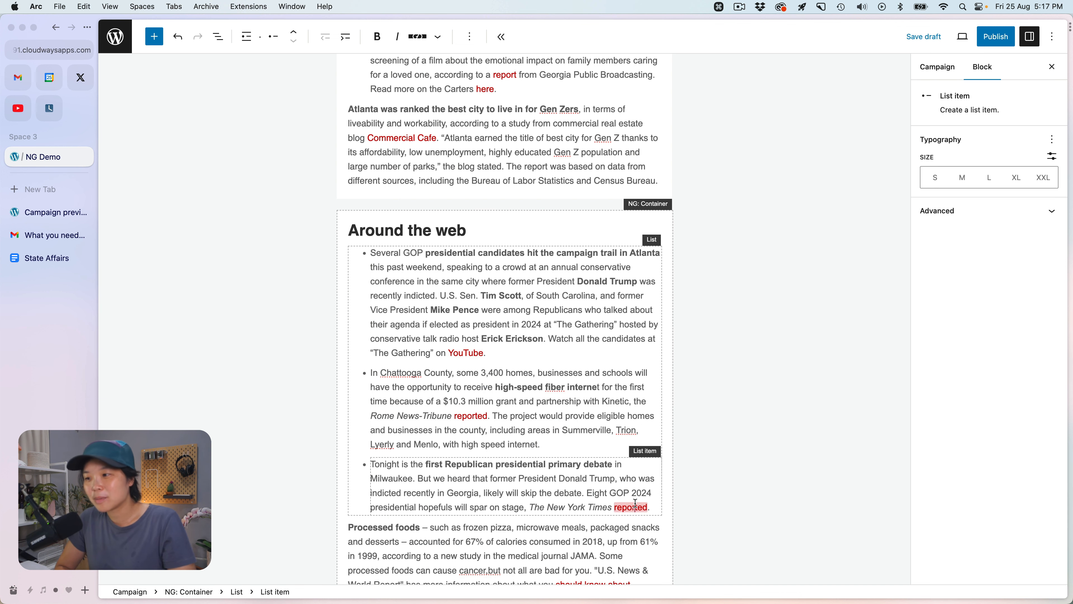
left_click(564, 477)
scroll(559, 474, "down", 3)
scroll(455, 424, "down", 5)
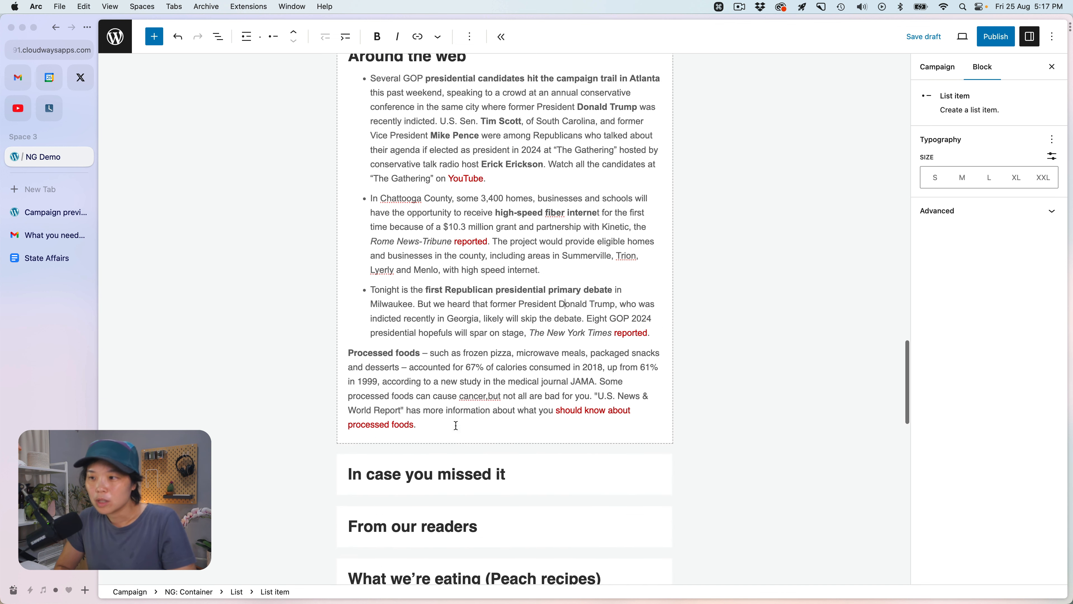
- Copy the "In case you missed it" intro line and story links from the Google Doc and paste them below the matching campaign heading
left_click(23, 257)
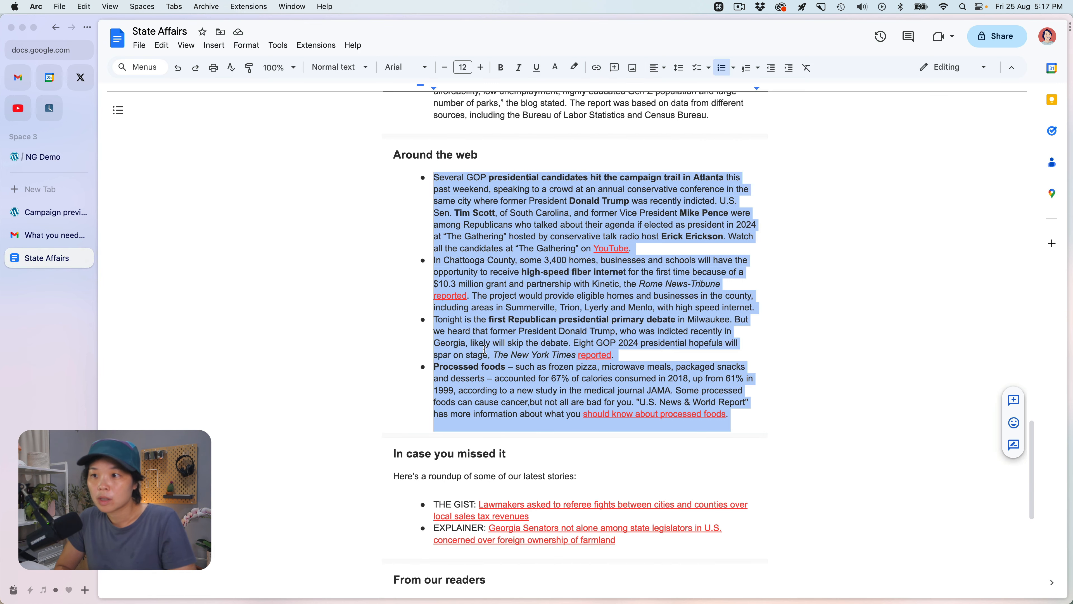
scroll(485, 349, "down", 3)
left_click_drag(645, 409, 393, 337)
key("super+c")
left_click(24, 162)
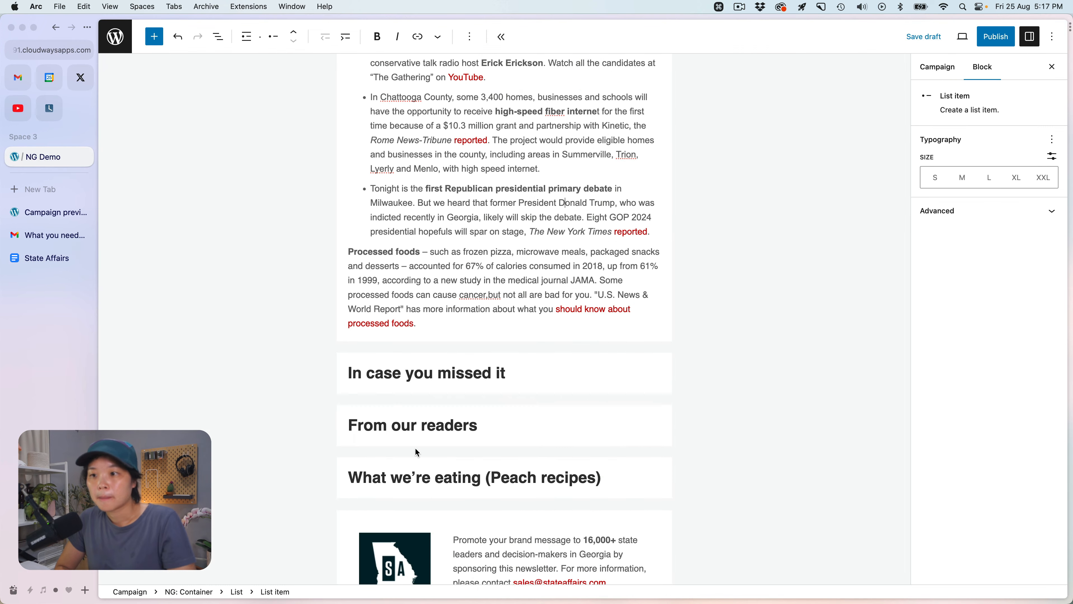
left_click(541, 371)
key("Return")
key("super+v")
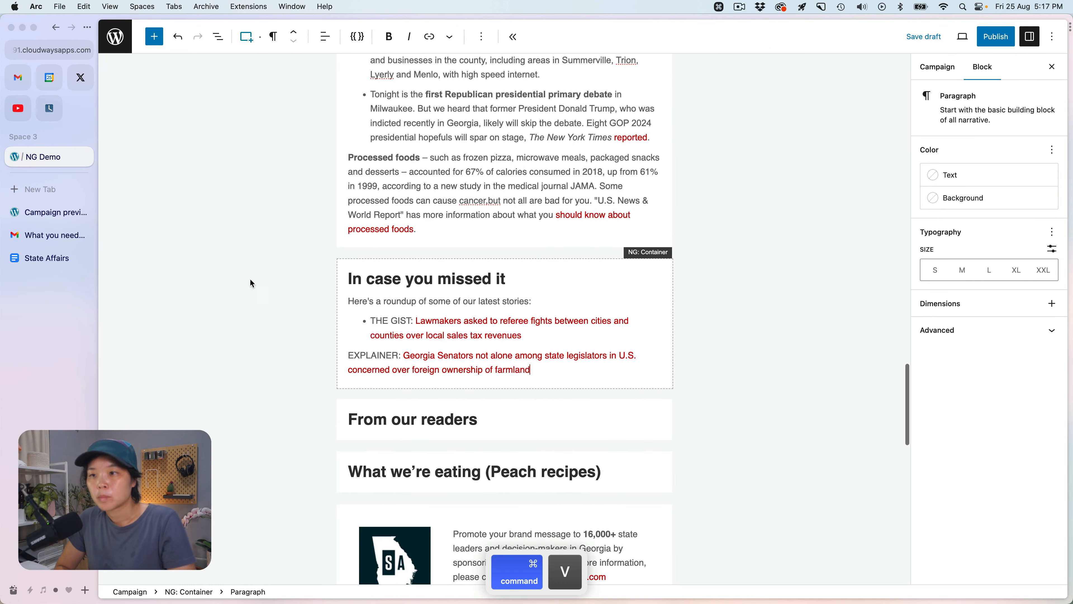
- Copy the reader quote about foreign ownership of U.S. farmland from the Google Doc and paste it below "From our readers" in the campaign
left_click(42, 258)
scroll(404, 371, "down", 2)
left_click_drag(762, 393, 373, 362)
key("super+c")
left_click(48, 162)
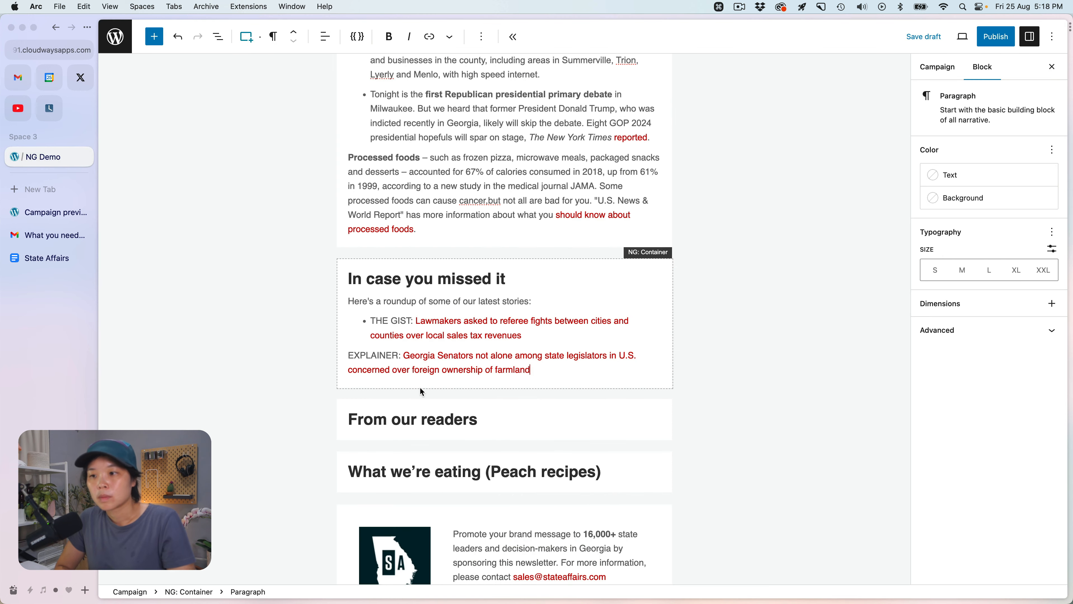
left_click(491, 417)
key("Return")
key("super+v")
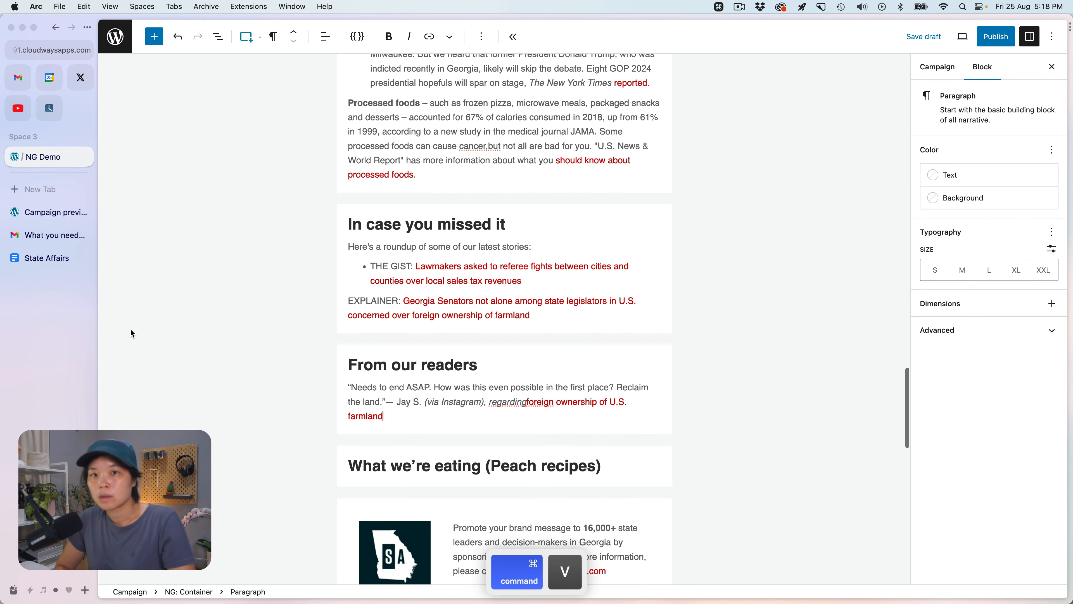
- Copy the peach season paragraph from the Google Doc and paste it below the campaign's "What we're eating (Peach recipes)" heading
left_click(42, 257)
scroll(413, 374, "down", 2)
left_click_drag(649, 430, 375, 374)
key("super+c")
left_click(56, 160)
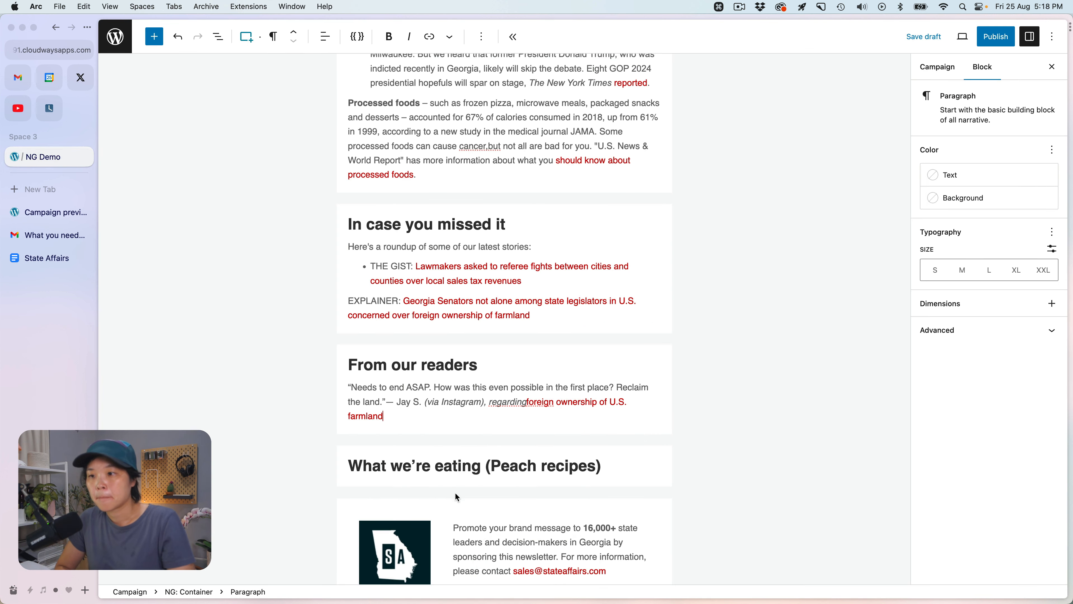
left_click(606, 466)
key("super+v")
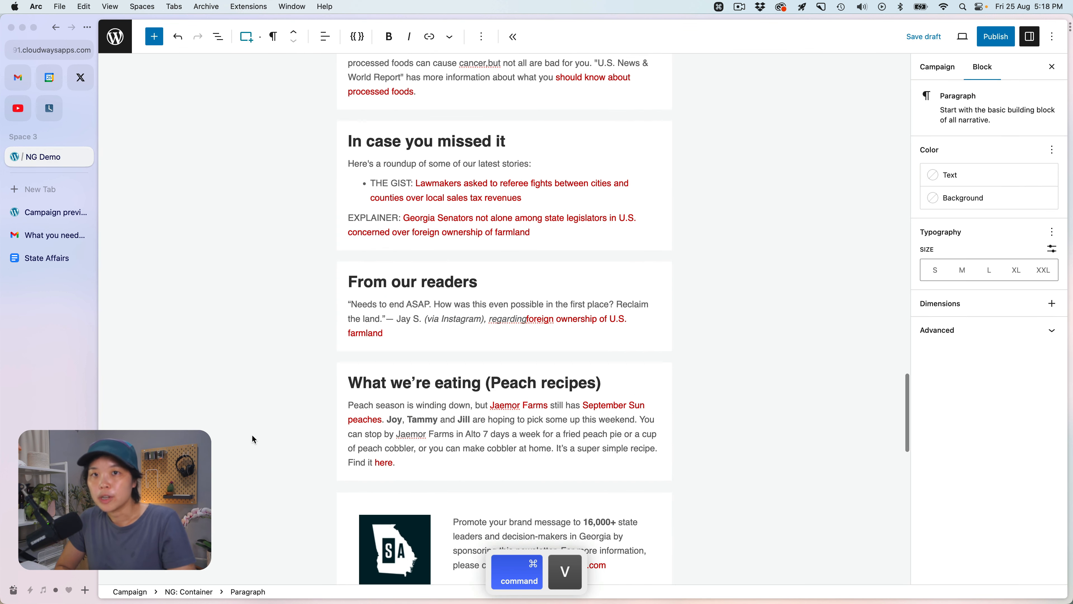
- Review the original State Affairs newsletter in Gmail from its content sections down to the footer
left_click(49, 235)
scroll(215, 299, "down", 10)
scroll(214, 298, "down", 15)
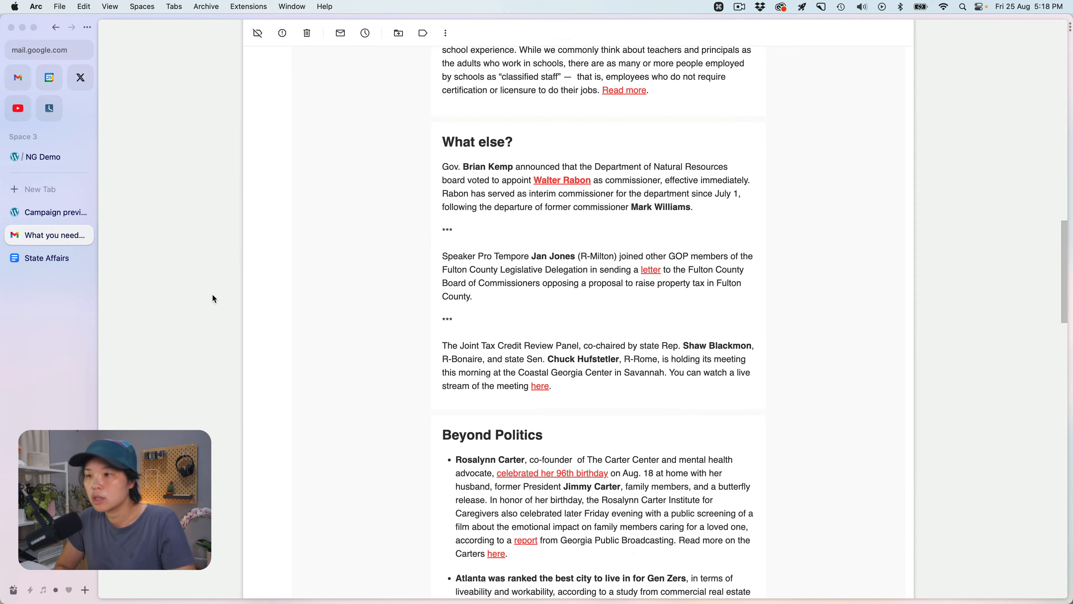
scroll(340, 301, "down", 15)
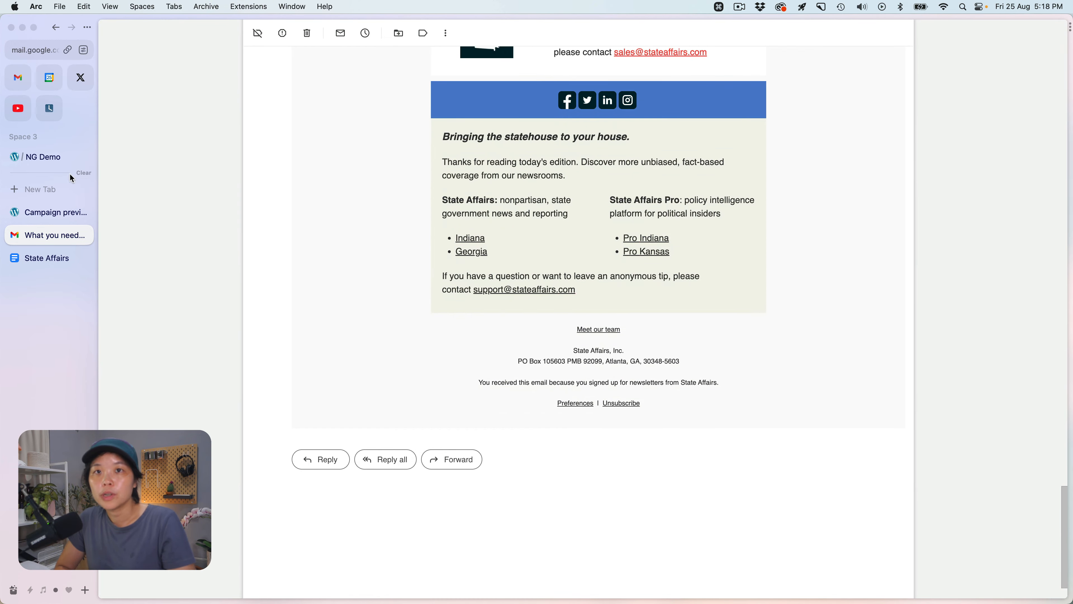
- Return to the WordPress campaign, save it as a draft, and bring up its "Send as newsletter" settings
left_click(63, 157)
scroll(464, 423, "down", 10)
scroll(522, 457, "down", 3)
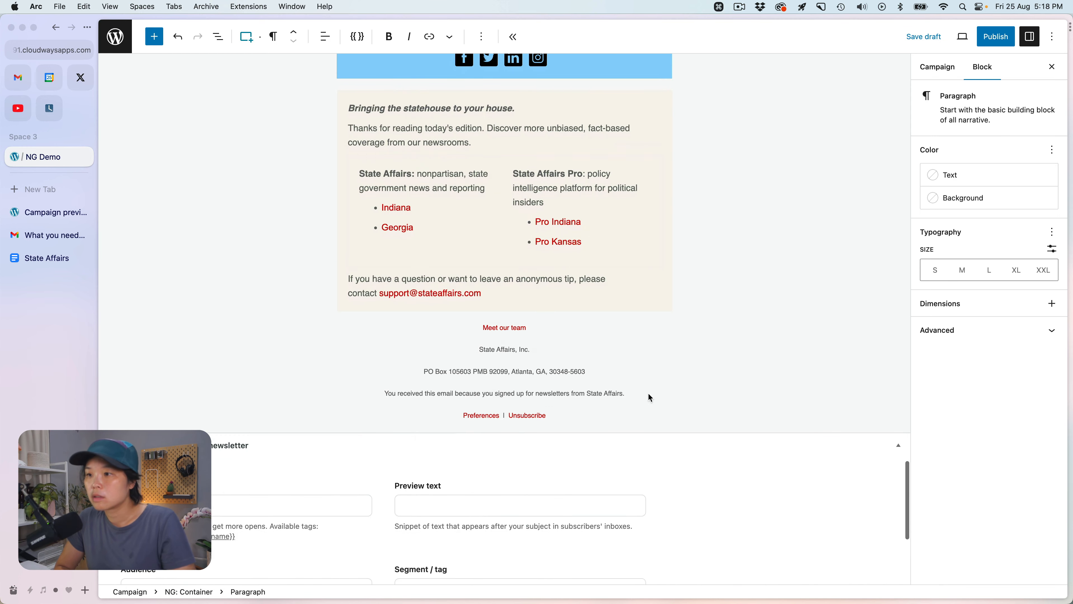
left_click(919, 38)
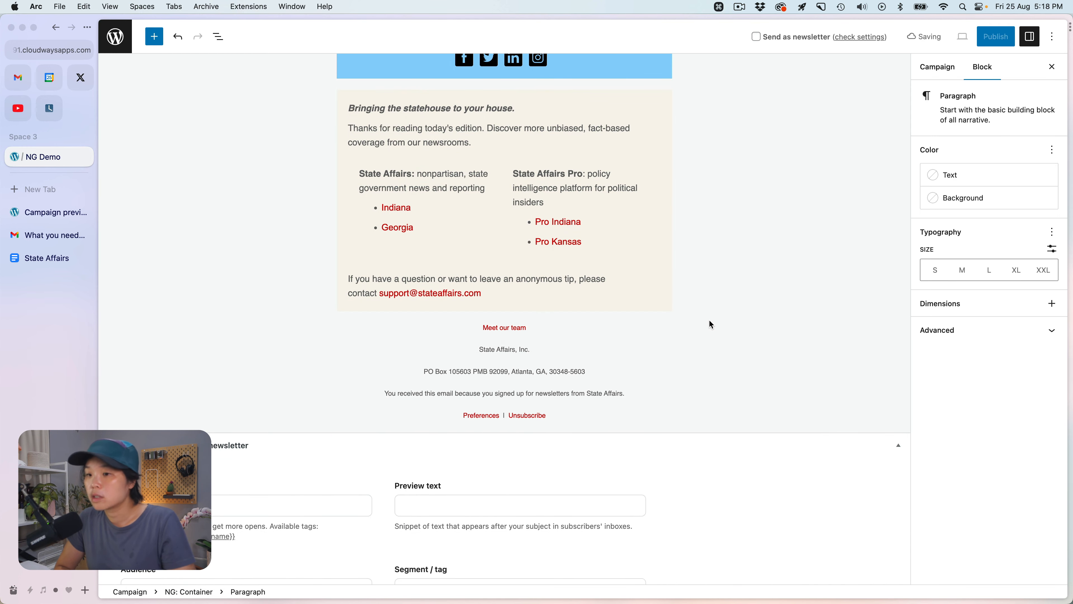
scroll(710, 323, "down", 5)
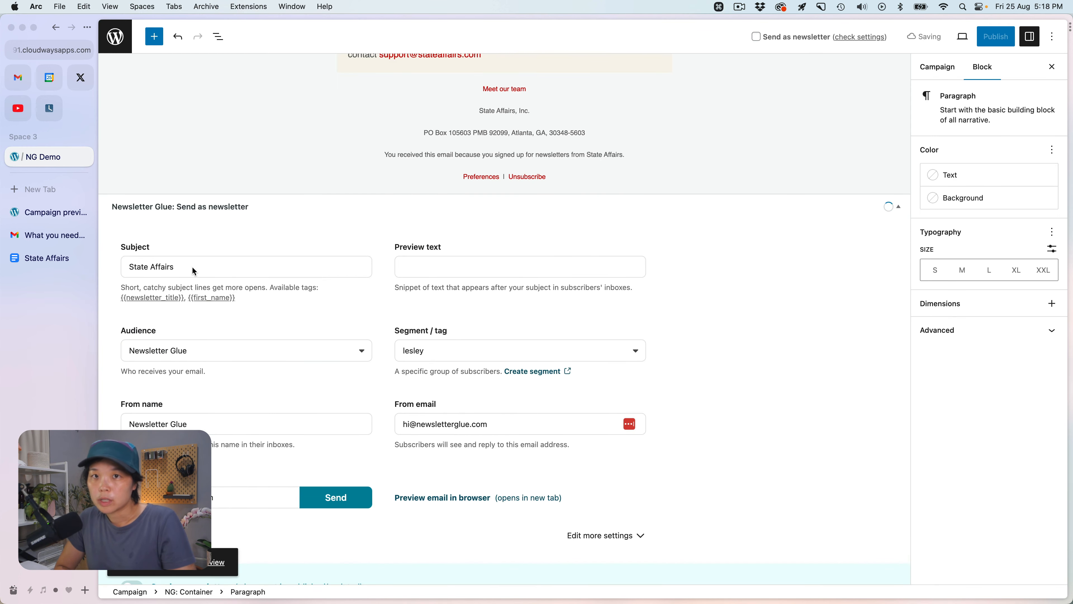
- Copy the subject line "What you need to know now that school's in session" from the original State Affairs email in Gmail
left_click(45, 236)
scroll(426, 299, "up", 20)
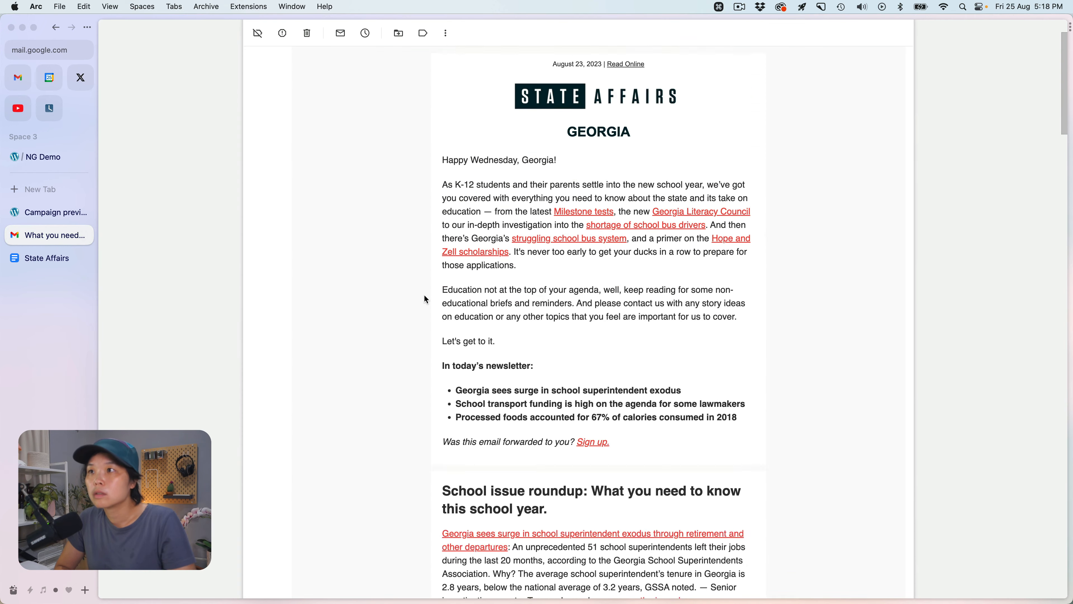
left_click_drag(294, 68, 571, 66)
key("super+c")
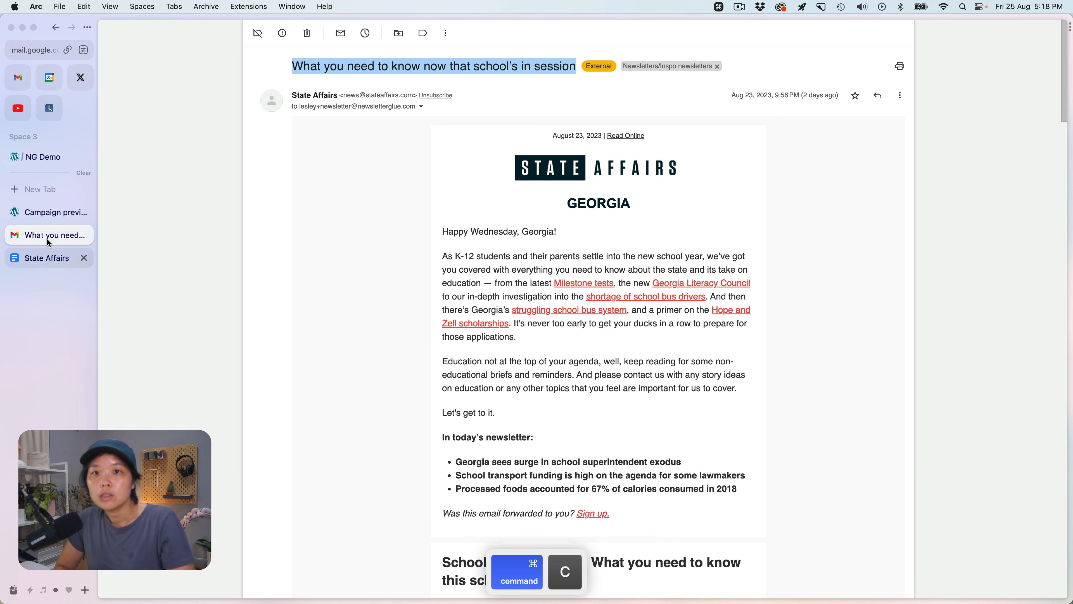
- Return to the WordPress campaign and replace its newsletter subject with the copied line "What you need to know now that school's in session"
left_click(45, 161)
left_click(244, 260)
key("super+a")
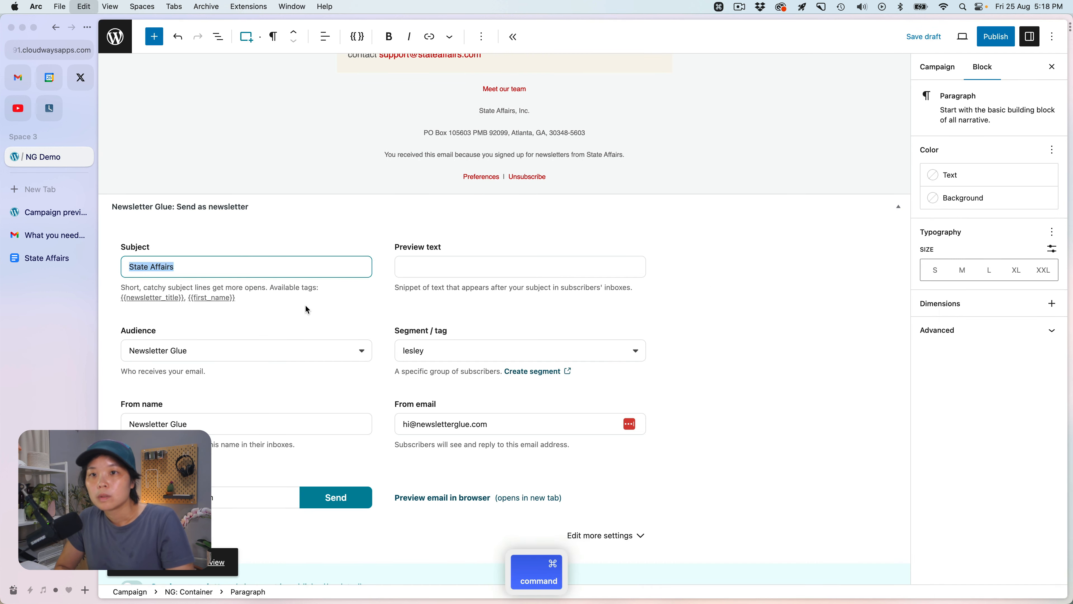
key("super+v")
- Set the newsletter's preview text to "Test preview text" in the campaign's send settings
left_click(48, 236)
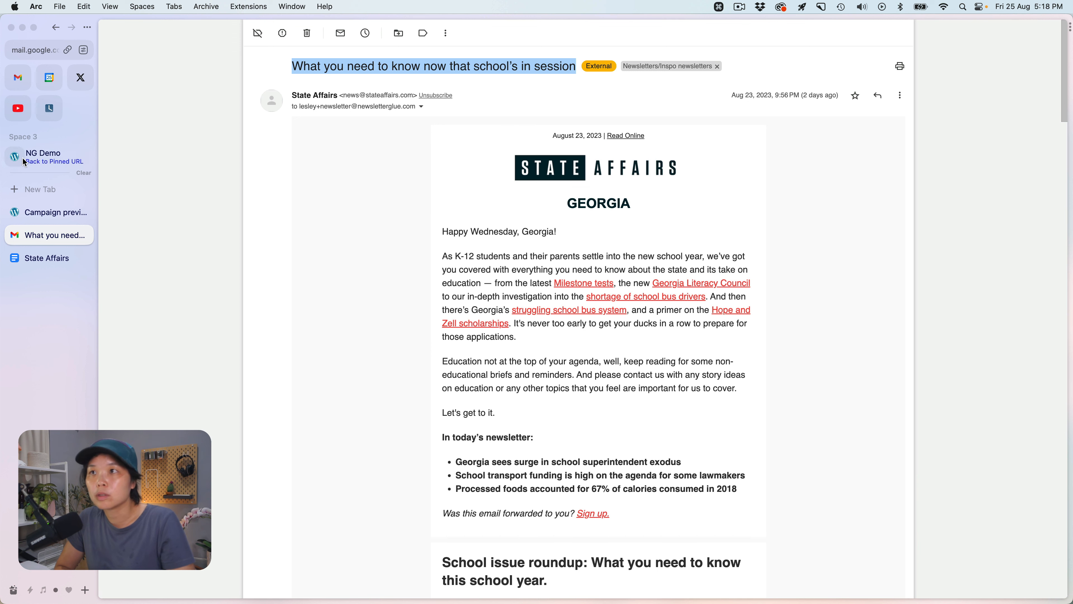
left_click(44, 154)
left_click(446, 264)
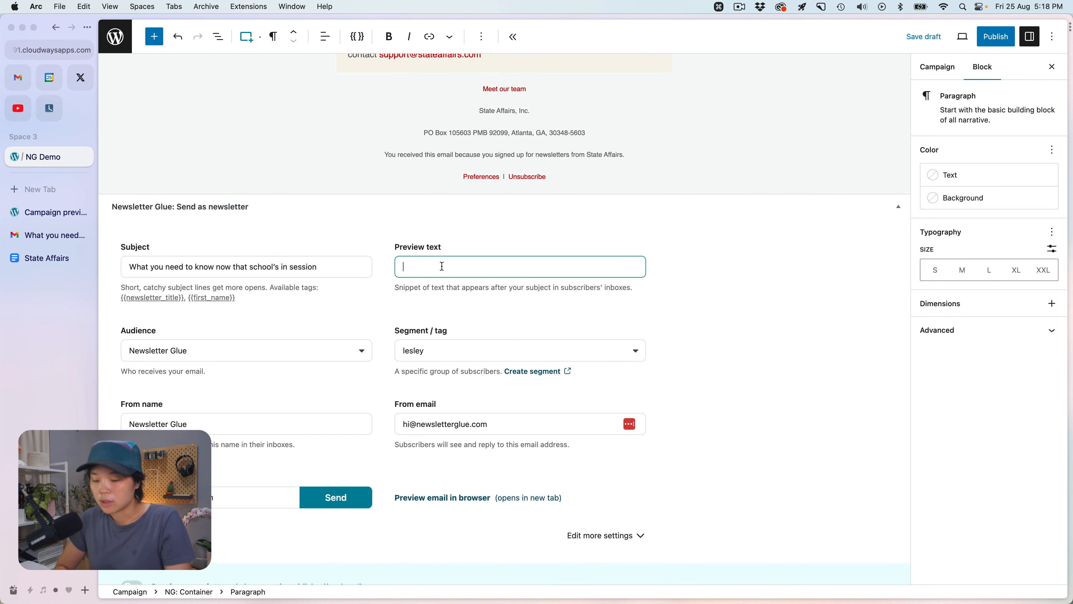
type("Test previrw")
key("BackSpace")
key("BackSpace")
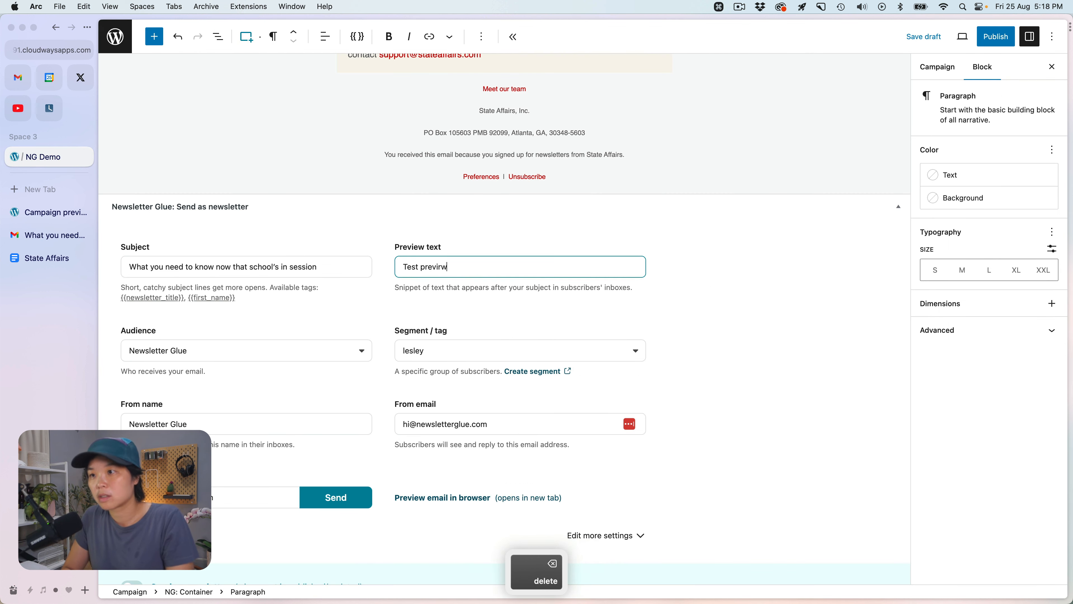
type("ew text")
left_click(378, 299)
- Check the audience and segment options available for sending the campaign, keeping the current selections
scroll(375, 294, "down", 2)
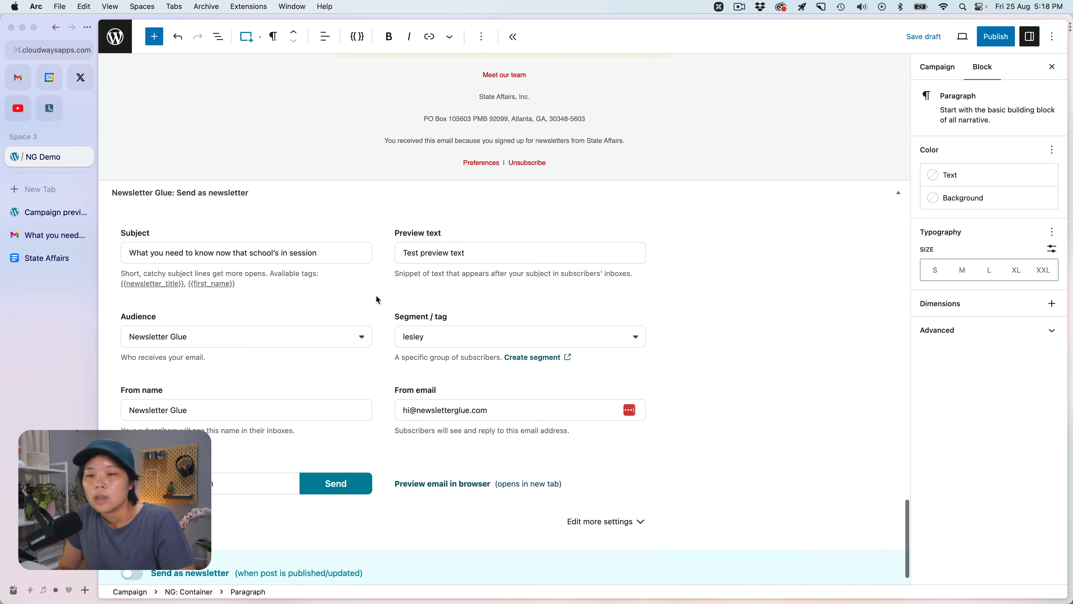
left_click(320, 302)
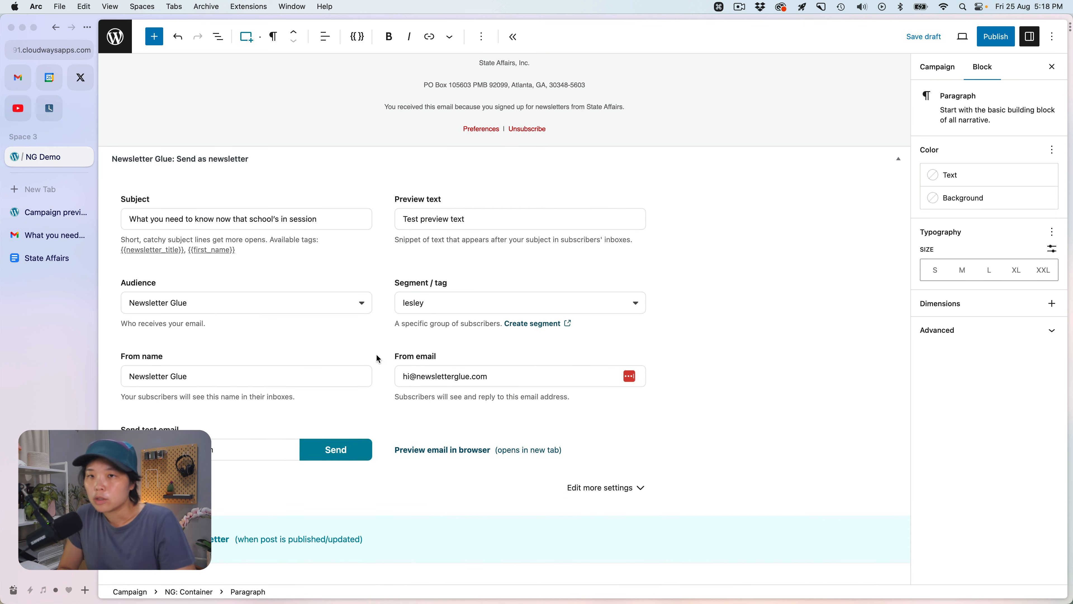
left_click(441, 309)
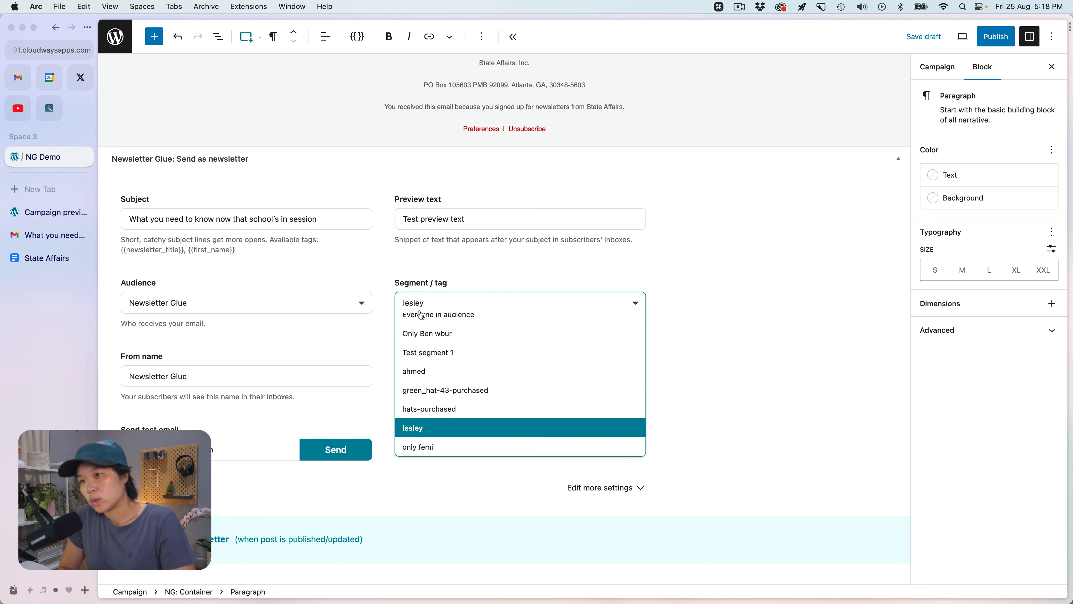
left_click(384, 324)
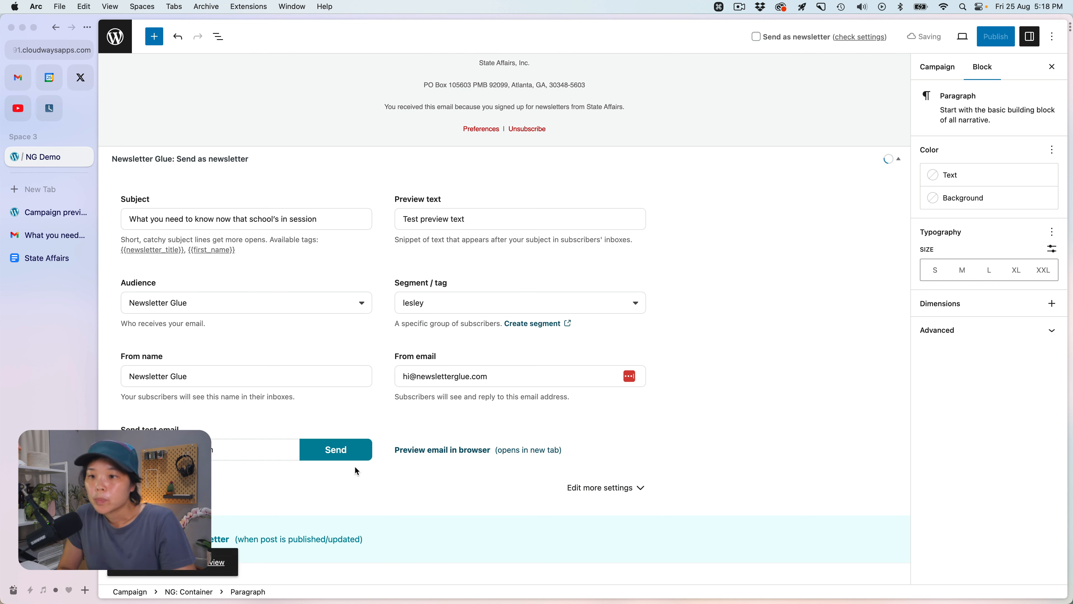
- Send a test email of the campaign and publish the campaign
left_click(322, 449)
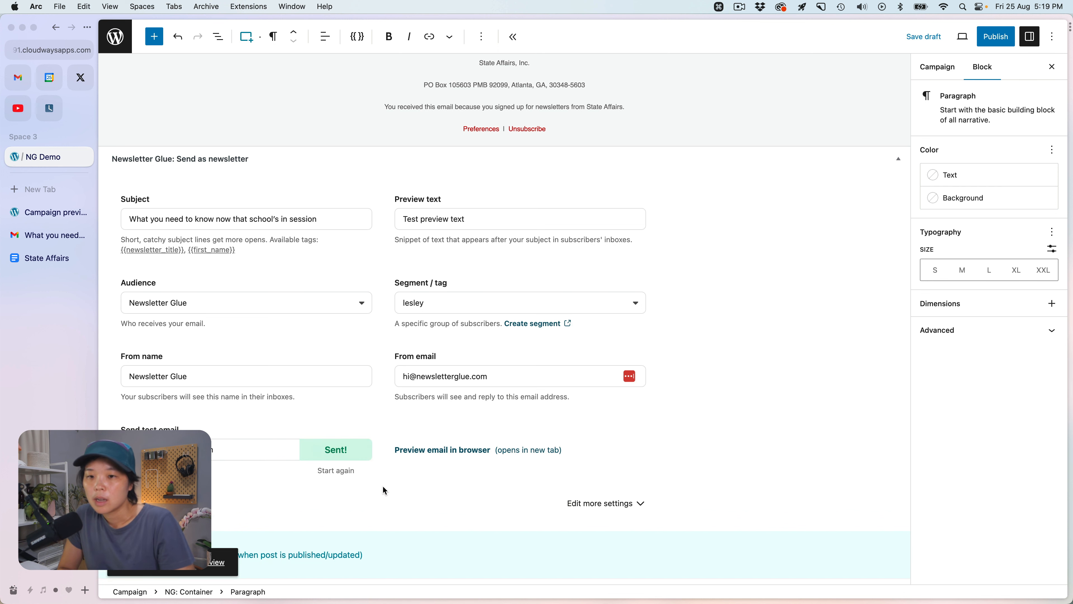
scroll(382, 485, "down", 1)
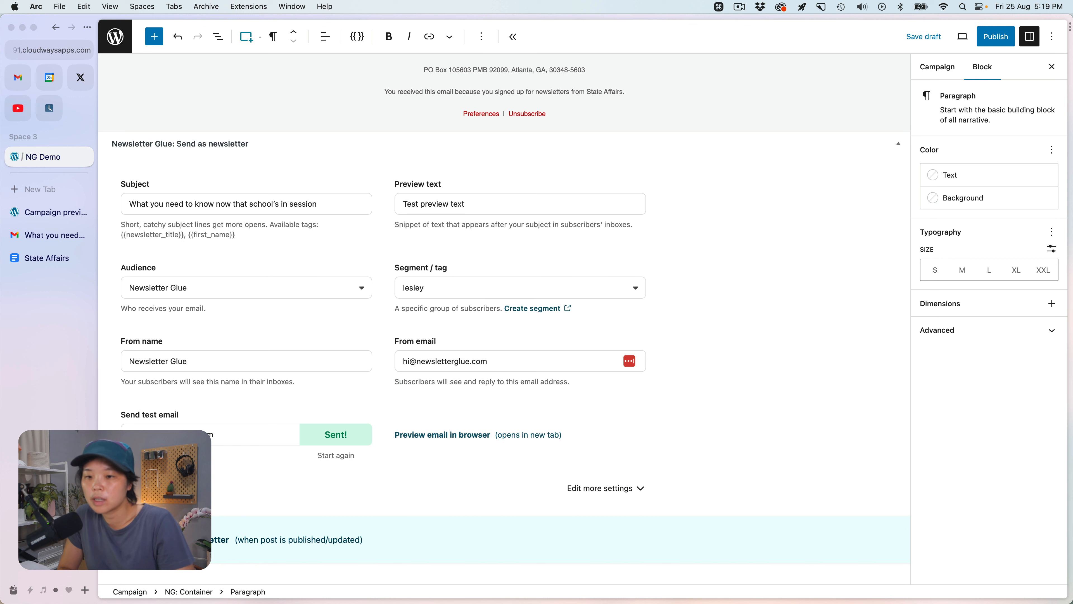
left_click(995, 37)
left_click(946, 42)
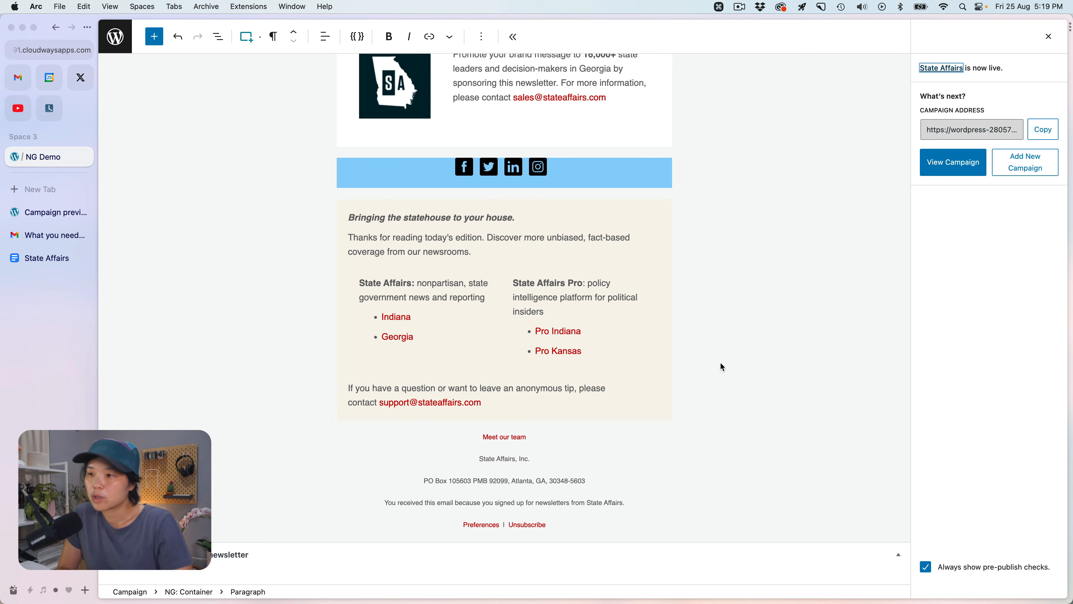
- Review the published campaign's content in the editor from the footer up through the "Beyond Politics" and "What else?" sections
scroll(657, 357, "up", 10)
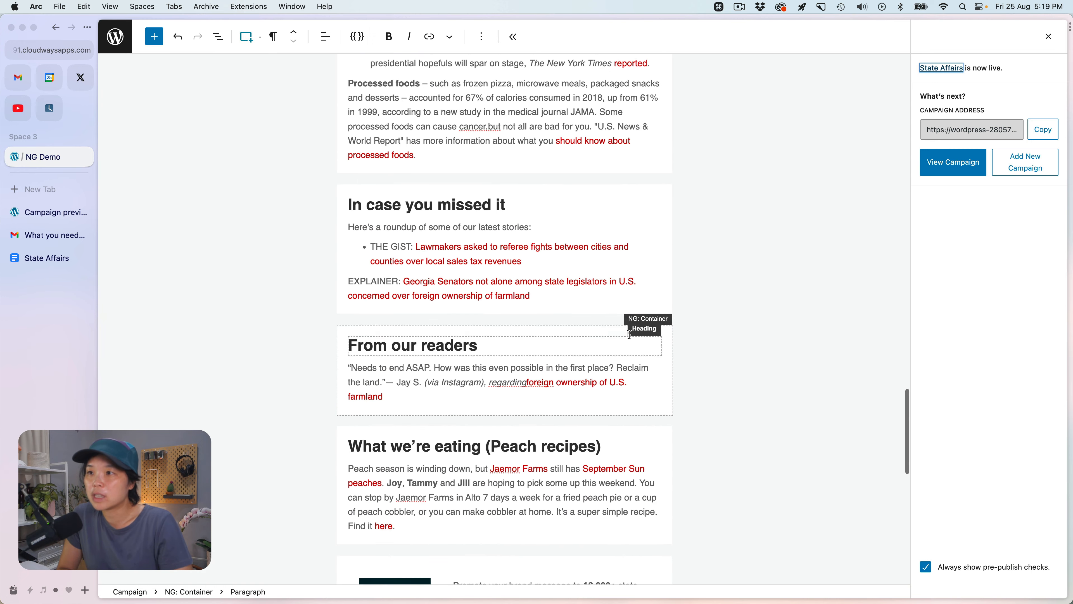
scroll(483, 281, "up", 6)
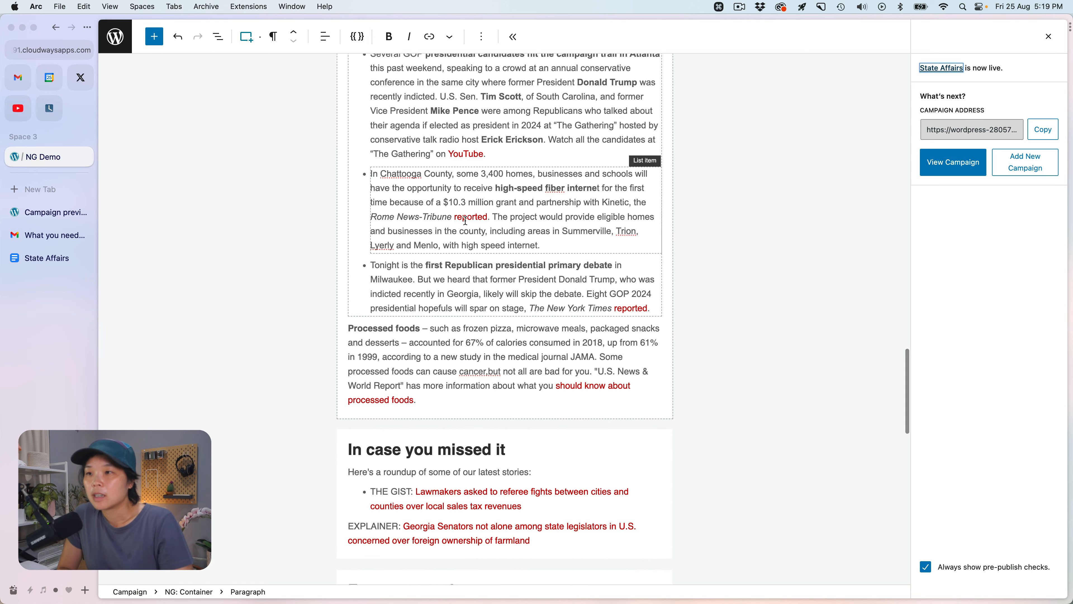
scroll(465, 220, "up", 10)
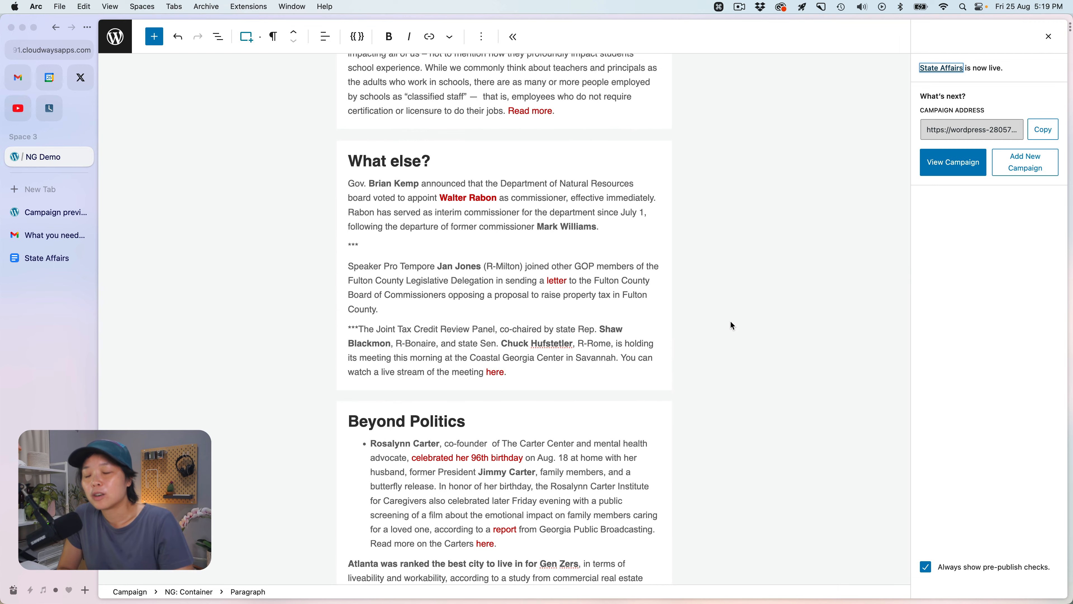
scroll(730, 321, "up", 12)
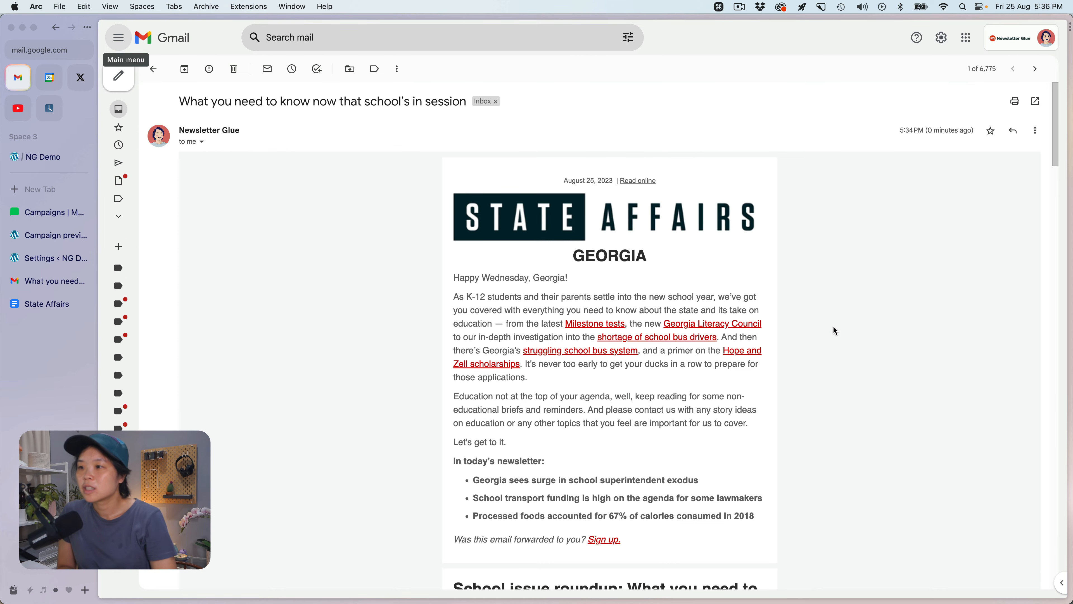
- Examine the received State Affairs newsletter in Gmail from its header to the footer and back up through its sections
scroll(833, 327, "down", 8)
scroll(835, 331, "down", 15)
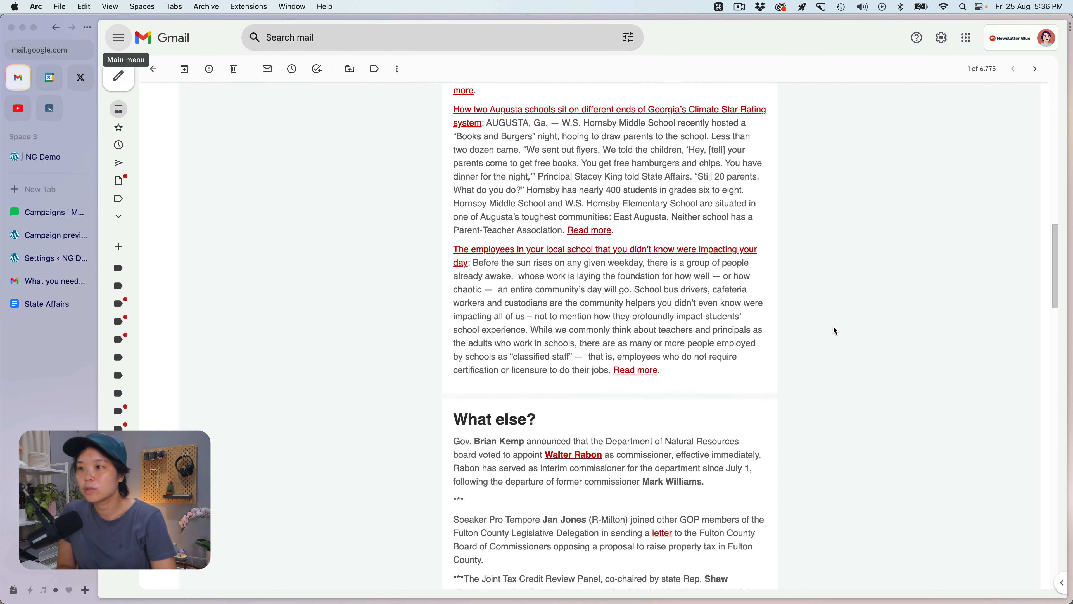
scroll(836, 330, "down", 18)
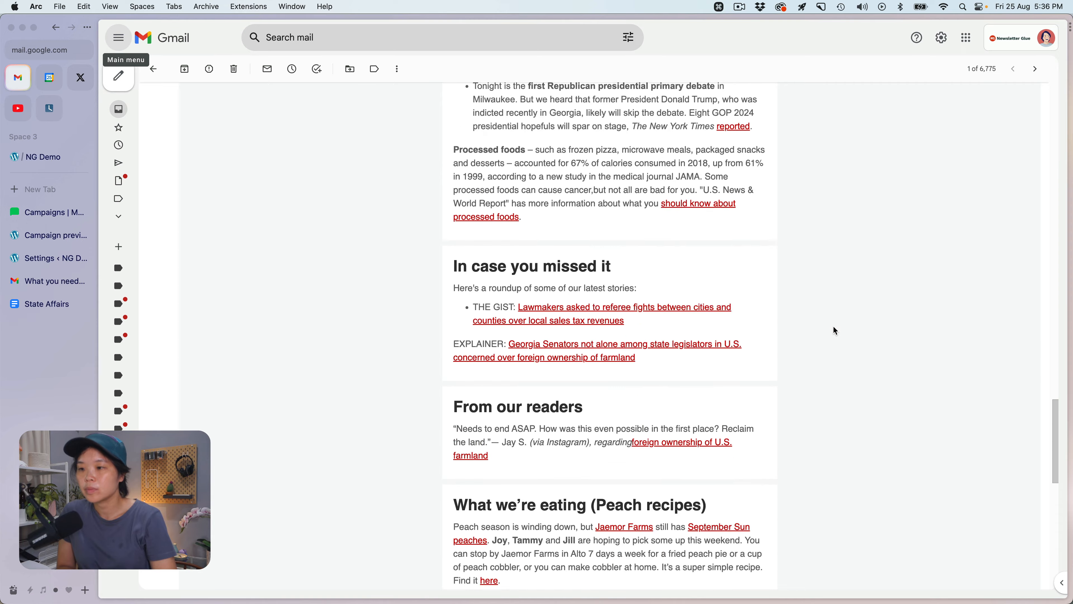
scroll(836, 330, "down", 3)
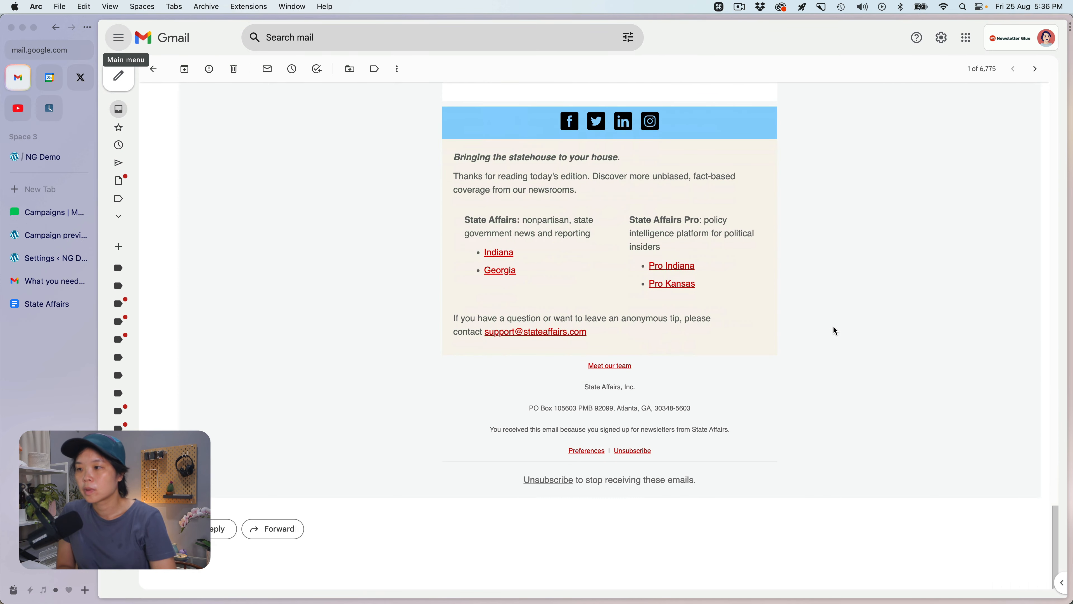
scroll(835, 330, "up", 15)
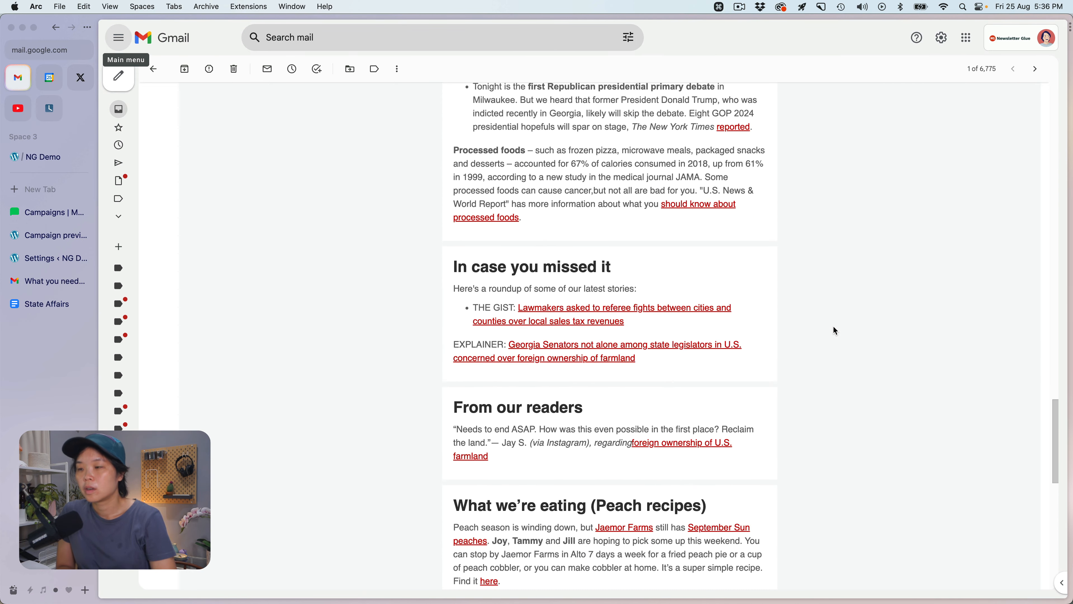
scroll(835, 330, "up", 10)
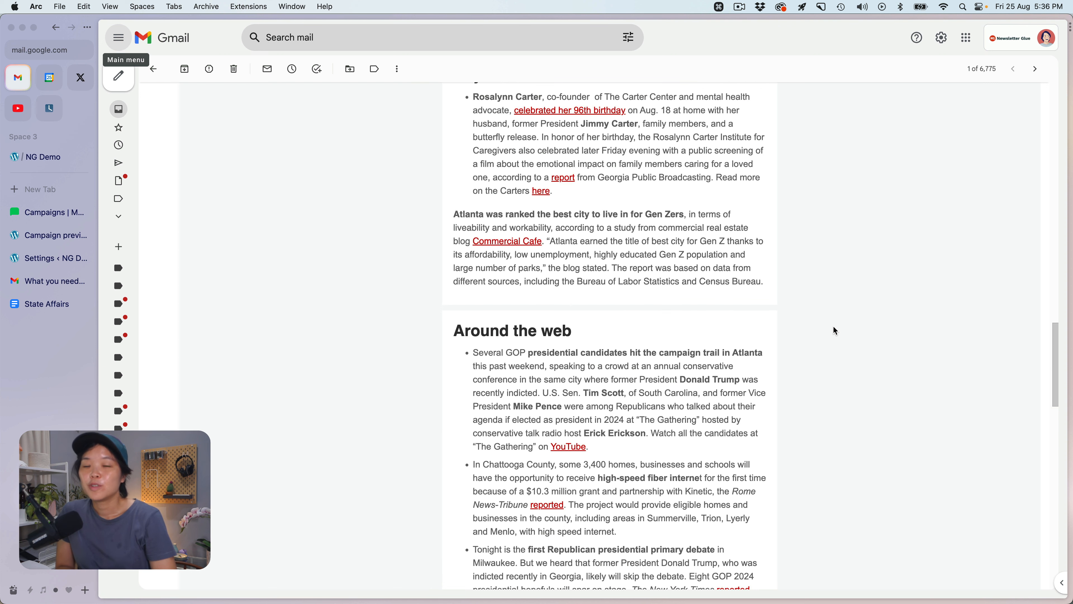